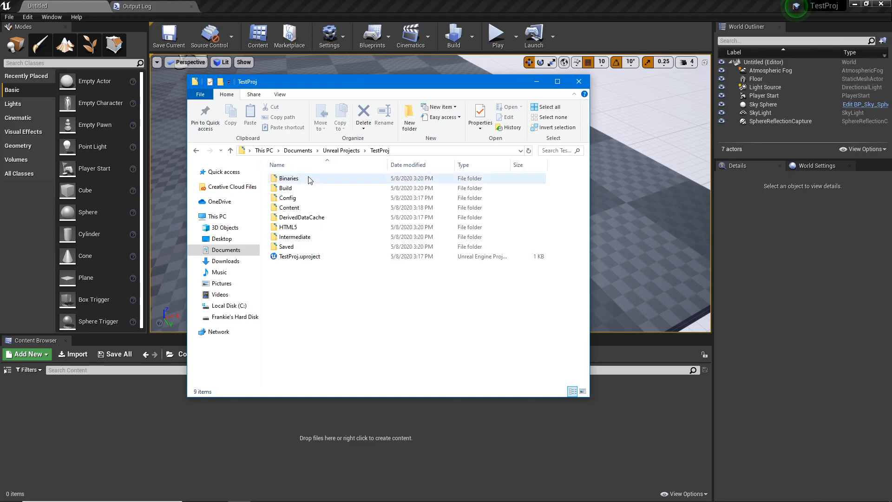
# Open TestProj.html from the project's HTML5 folder in the browser and read the message on the page.
pyautogui.doubleClick(297, 227)
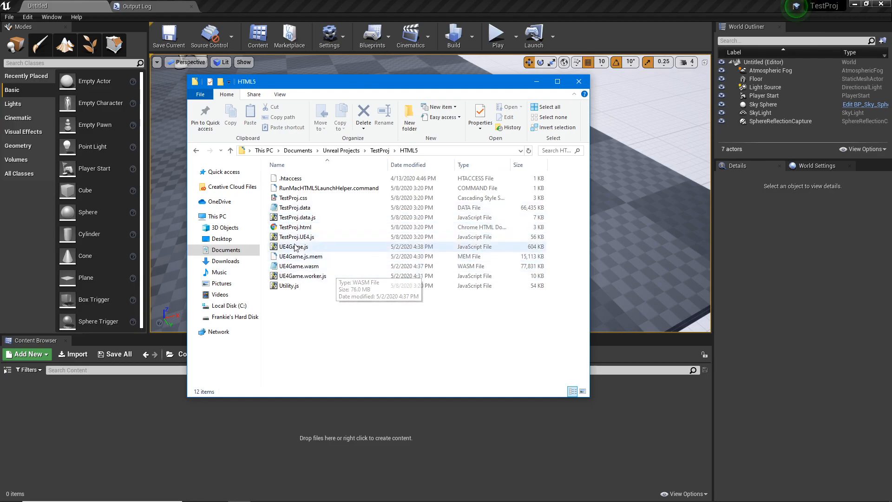
pyautogui.doubleClick(316, 231)
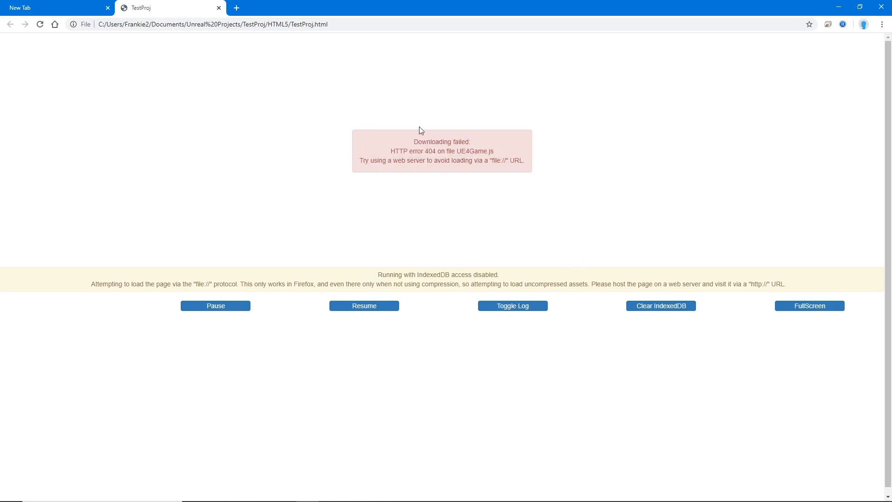
pyautogui.moveTo(359, 124); pyautogui.dragTo(344, 139)
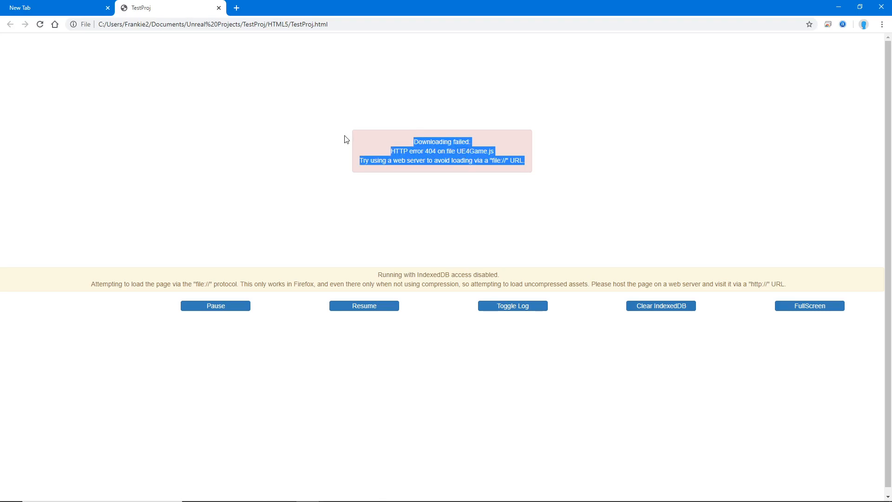
pyautogui.click(442, 148)
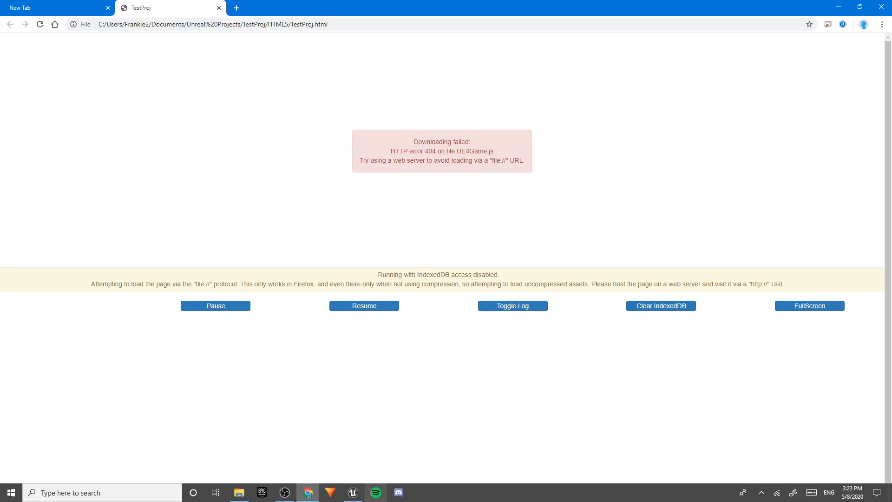
# Switch back to File Explorer and look over all the packaged files in TestProj's HTML5 folder.
pyautogui.click(239, 493)
pyautogui.moveTo(289, 349); pyautogui.dragTo(386, 183)
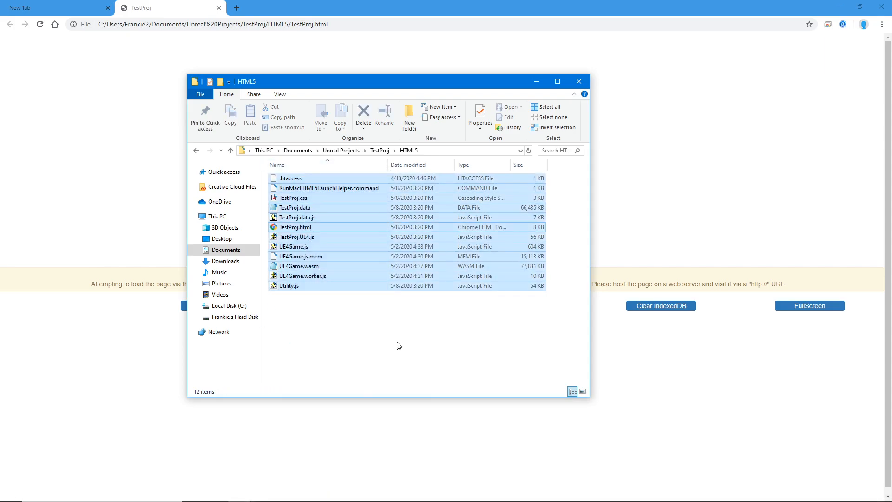
pyautogui.click(397, 343)
pyautogui.moveTo(409, 309); pyautogui.dragTo(475, 147)
pyautogui.moveTo(440, 320); pyautogui.dragTo(423, 311)
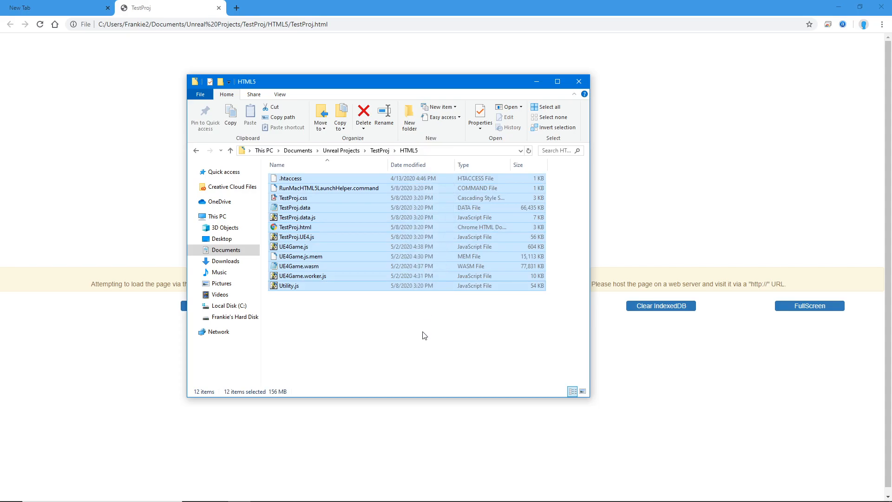
pyautogui.click(422, 327)
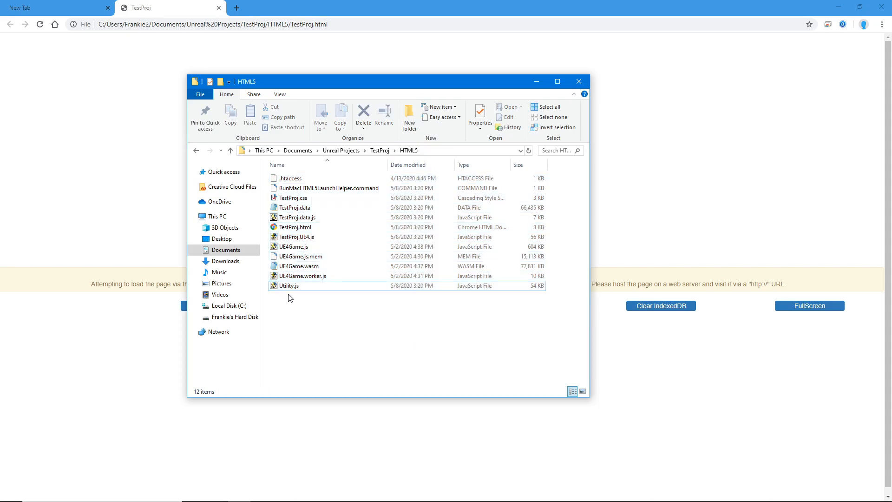
# Copy HTML5LaunchHelper.exe from the Quiz project's HTML5 folder under Documents, Unreal Projects.
pyautogui.click(241, 249)
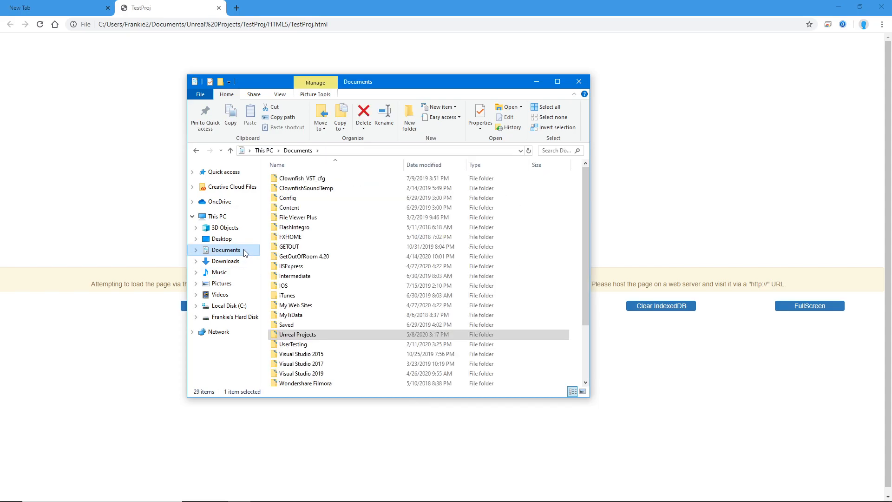
pyautogui.doubleClick(325, 340)
pyautogui.doubleClick(303, 182)
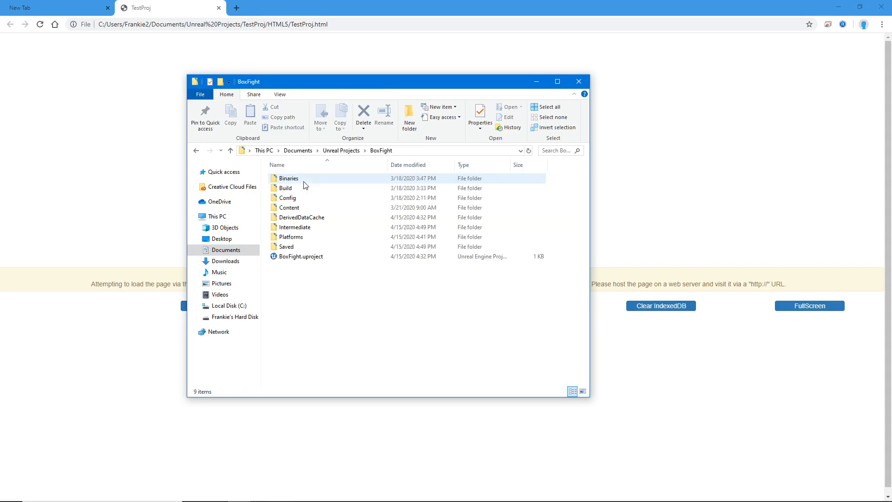
pyautogui.press('BackSpace')
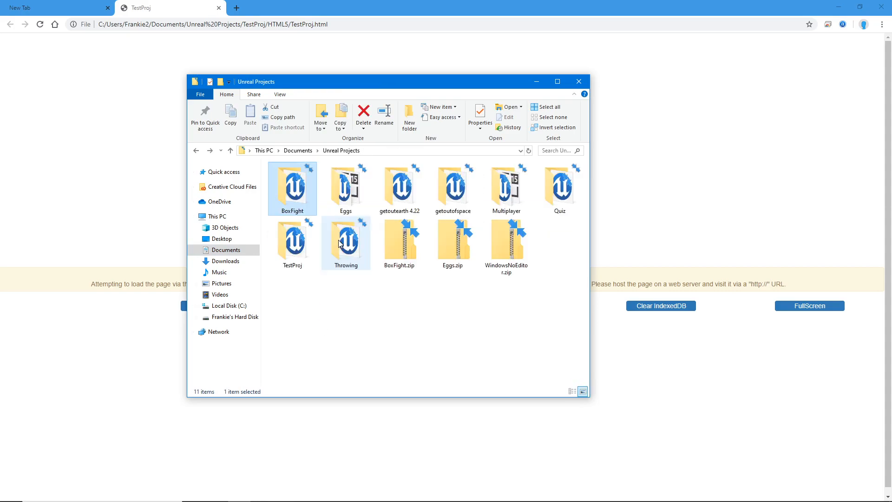
pyautogui.doubleClick(560, 188)
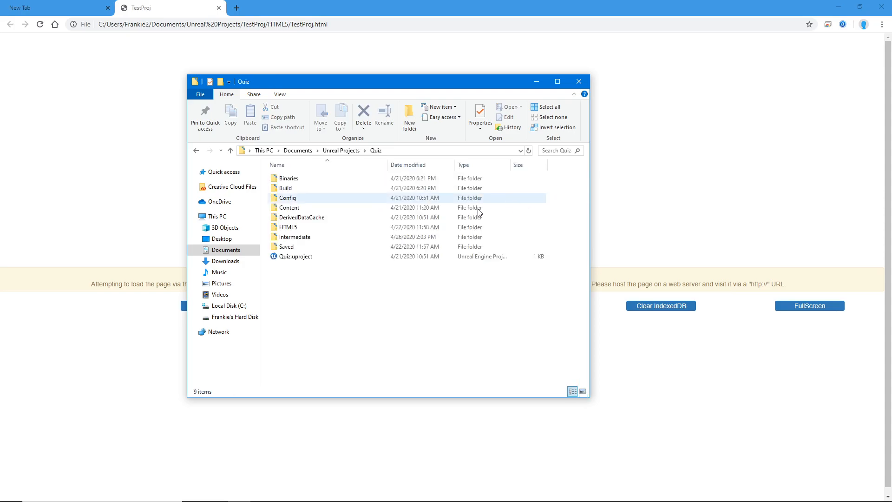
pyautogui.doubleClick(372, 227)
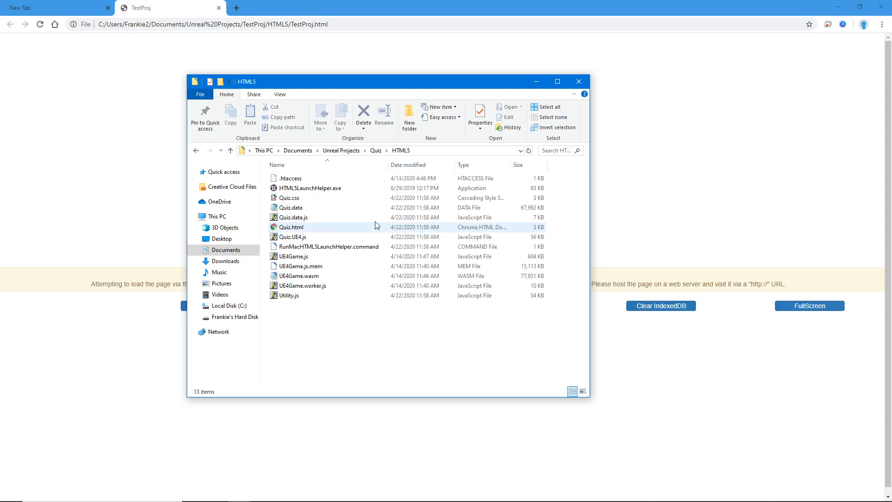
pyautogui.click(365, 190)
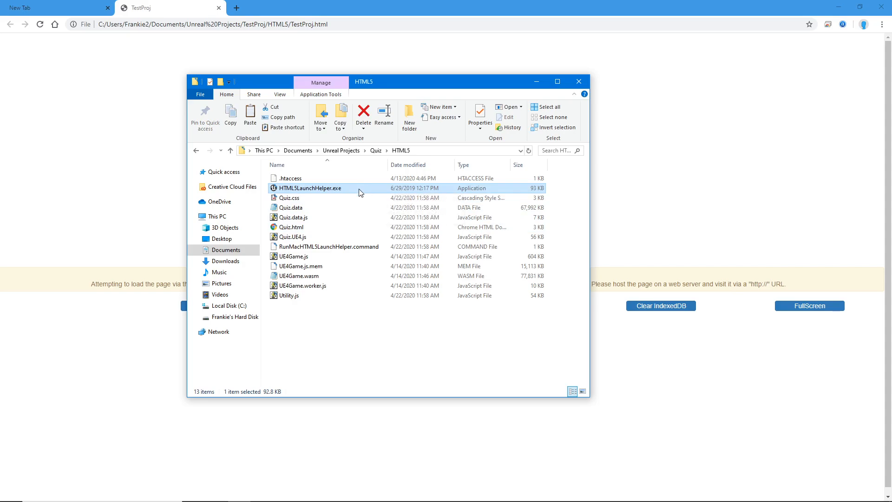
# Revisit the Quiz project's HTML5 folder from Unreal Projects and locate HTML5LaunchHelper.exe in it.
pyautogui.click(348, 150)
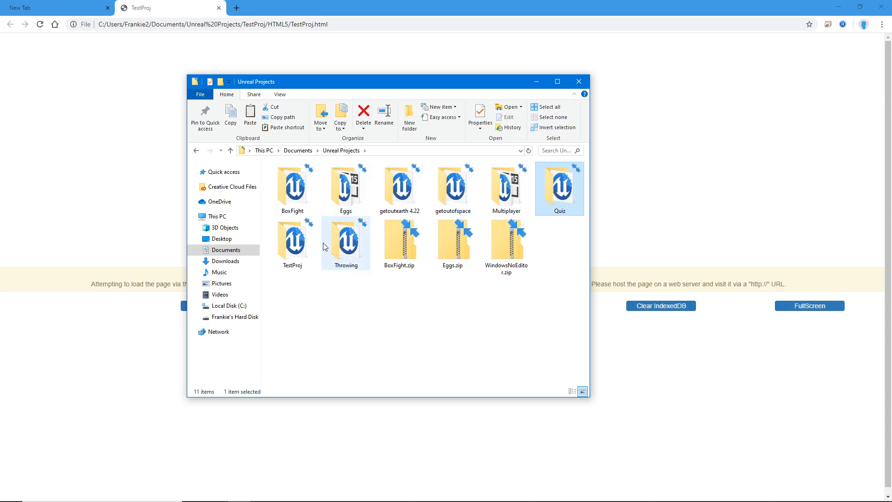
pyautogui.doubleClick(553, 198)
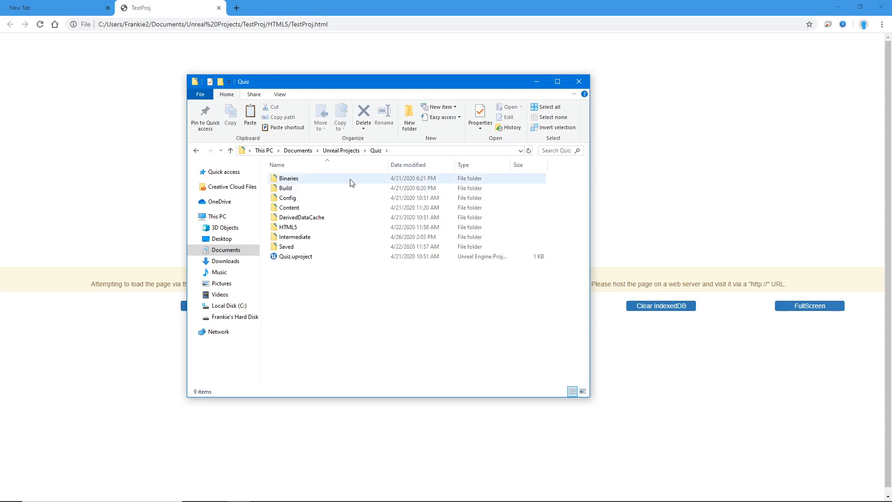
pyautogui.doubleClick(340, 228)
pyautogui.click(339, 189)
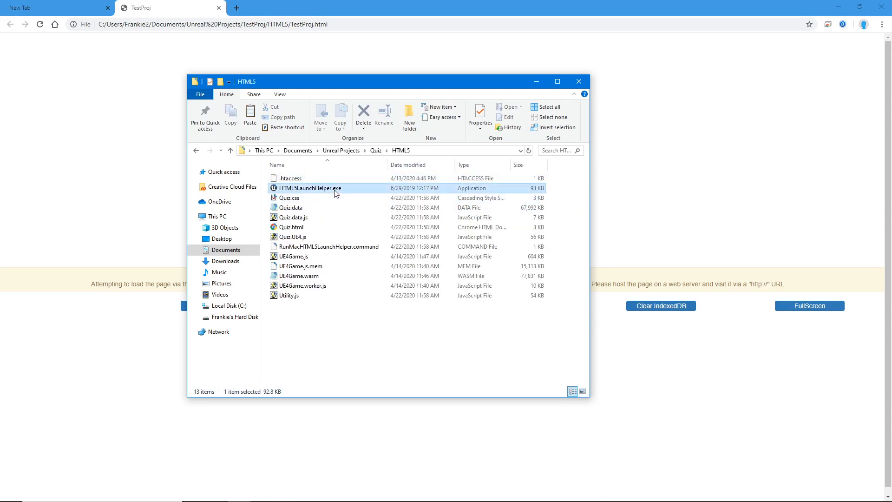
# Paste the copied HTML5LaunchHelper.exe into the HTML5 folder of the TestProj project.
pyautogui.click(376, 150)
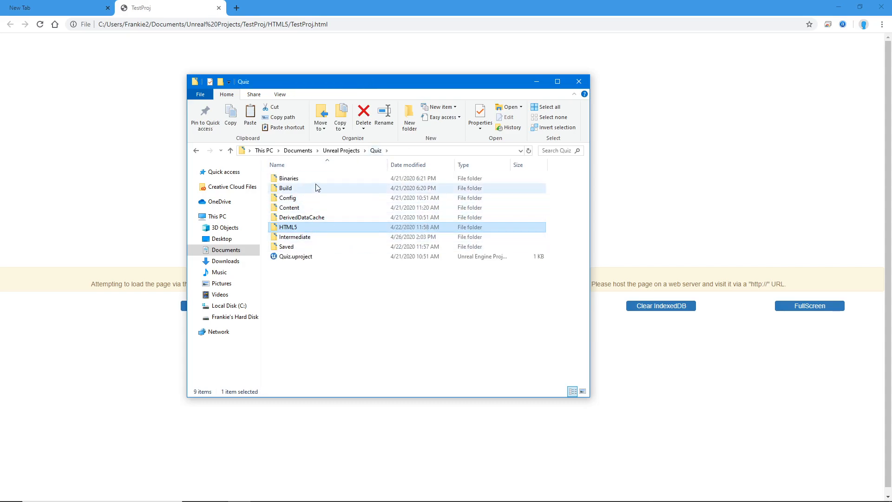
pyautogui.click(341, 153)
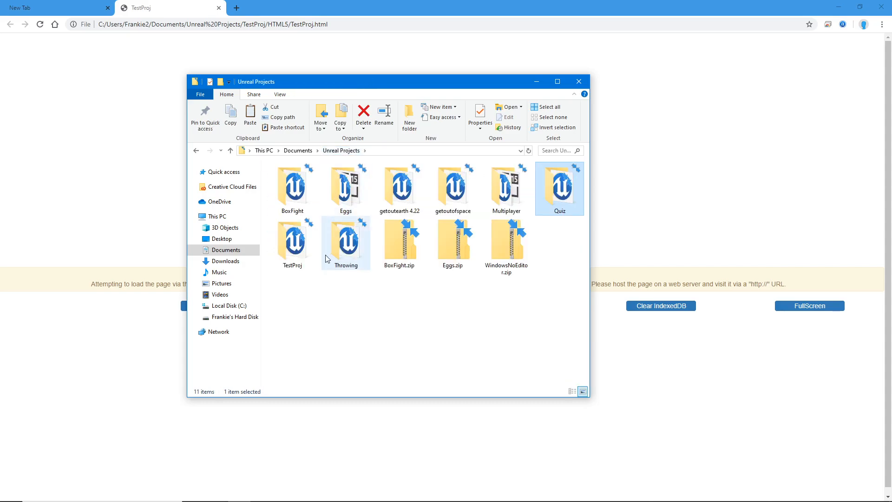
pyautogui.click(313, 243)
pyautogui.doubleClick(314, 243)
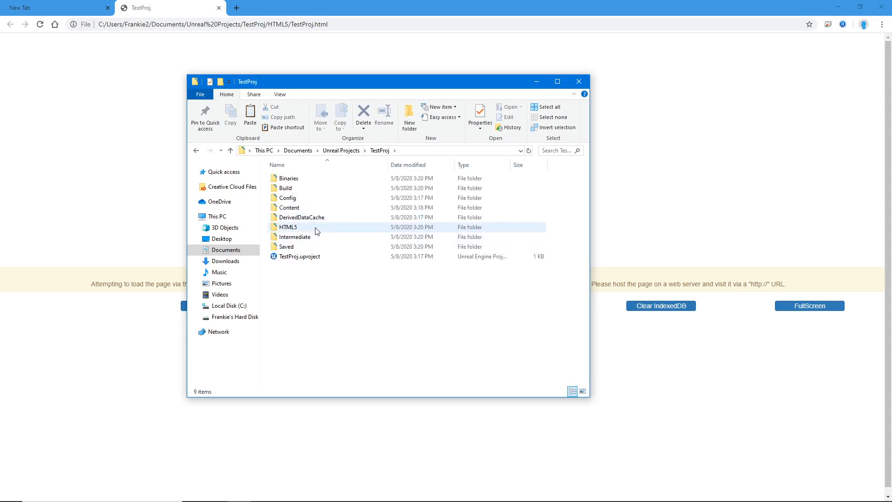
pyautogui.doubleClick(314, 232)
pyautogui.hotkey('ctrl', 'v')
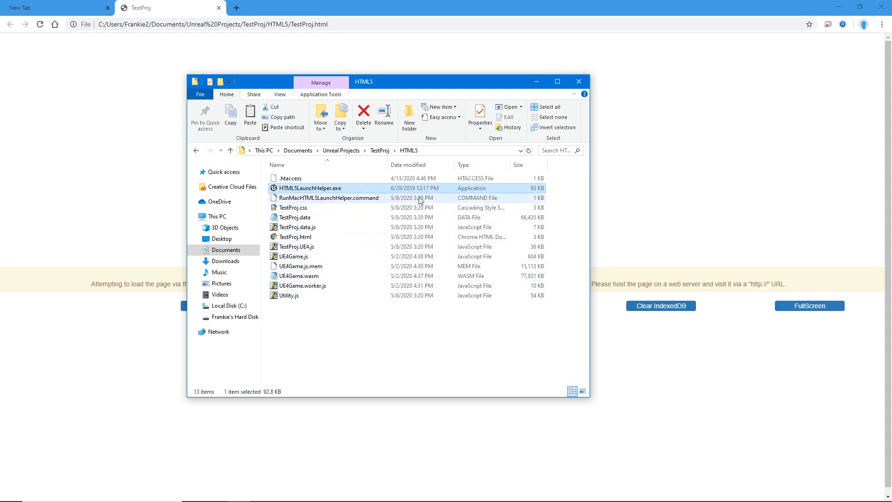
# Run HTML5LaunchHelper.exe from TestProj's HTML5 folder to start the local web server.
pyautogui.click(378, 217)
pyautogui.click(364, 189)
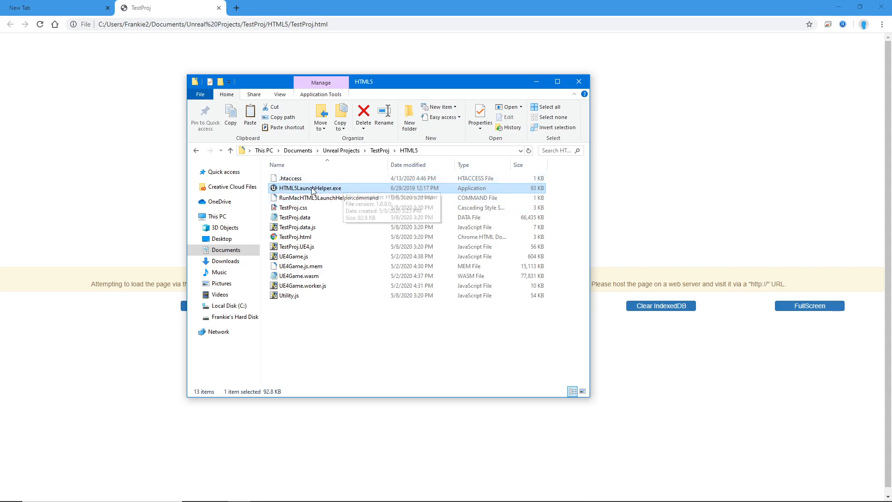
pyautogui.moveTo(360, 318); pyautogui.dragTo(346, 187)
pyautogui.doubleClick(352, 188)
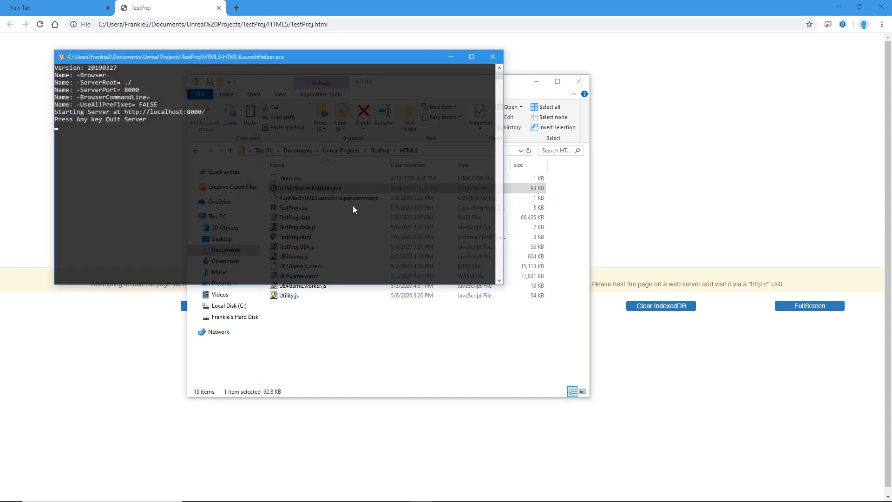
pyautogui.click(177, 112)
pyautogui.doubleClick(177, 112)
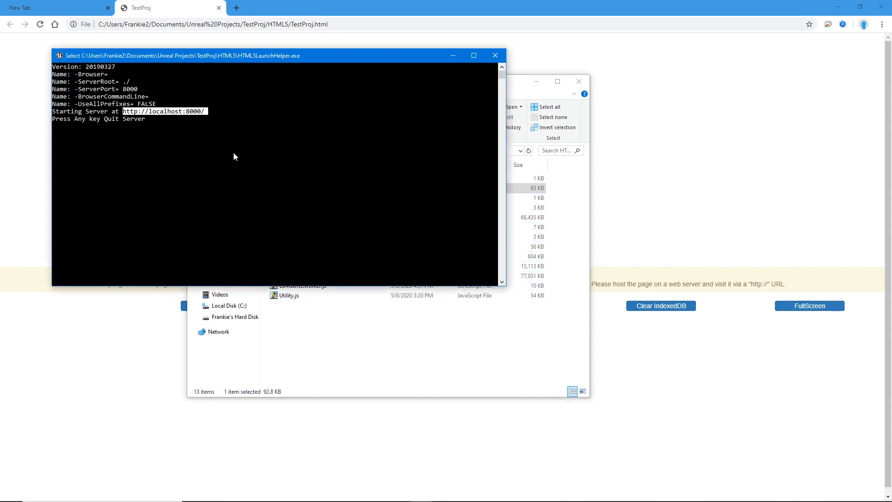
pyautogui.hotkey('ctrl', 'c')
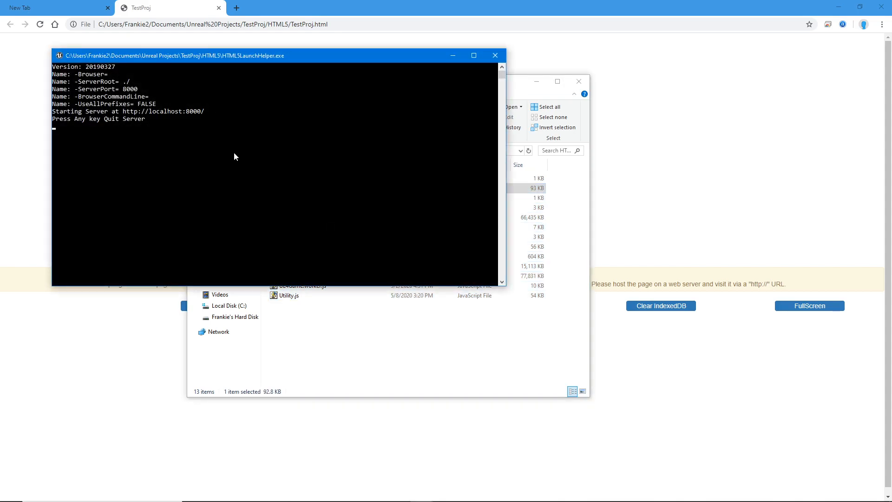
pyautogui.click(376, 29)
pyautogui.hotkey('ctrl', 'v')
pyautogui.press('Return')
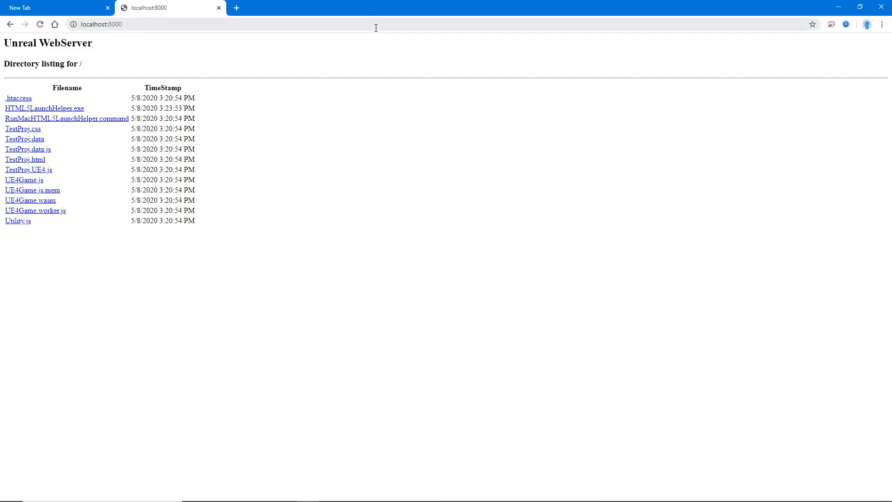
# Open TestProj.html from the server's directory listing, give the game view focus, and release the cursor again.
pyautogui.click(32, 163)
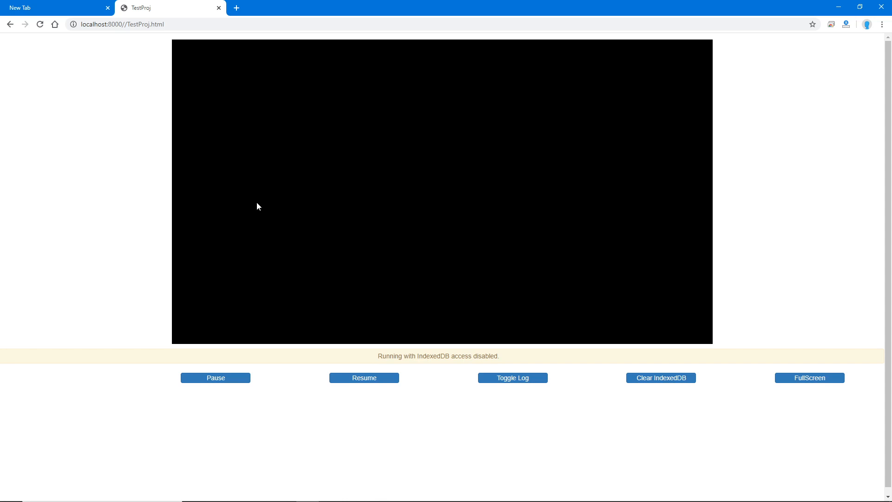
pyautogui.moveTo(437, 495)
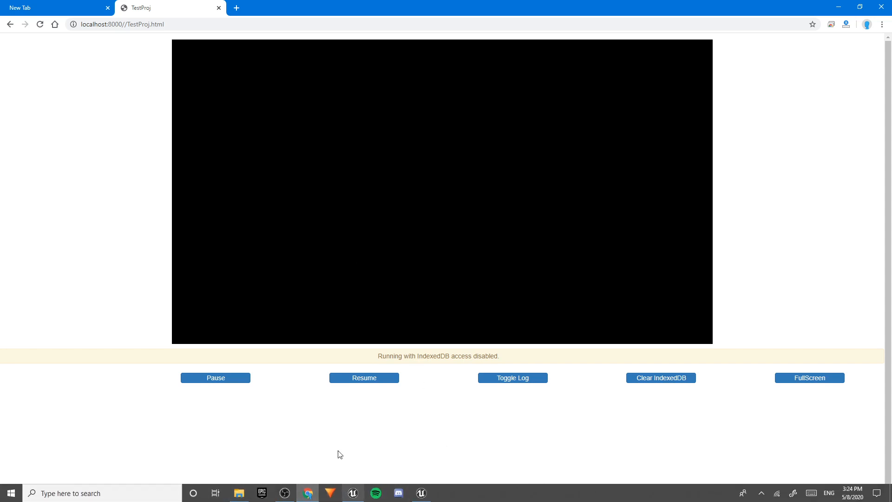
pyautogui.click(344, 270)
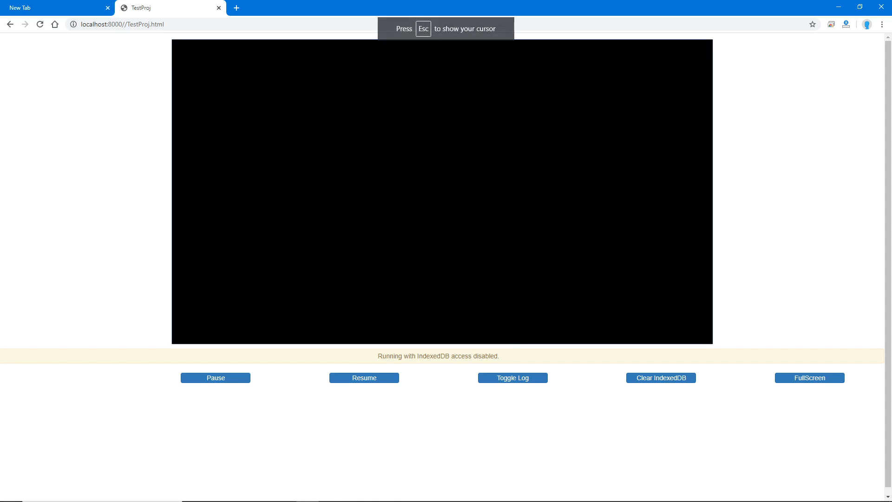
pyautogui.press('Escape')
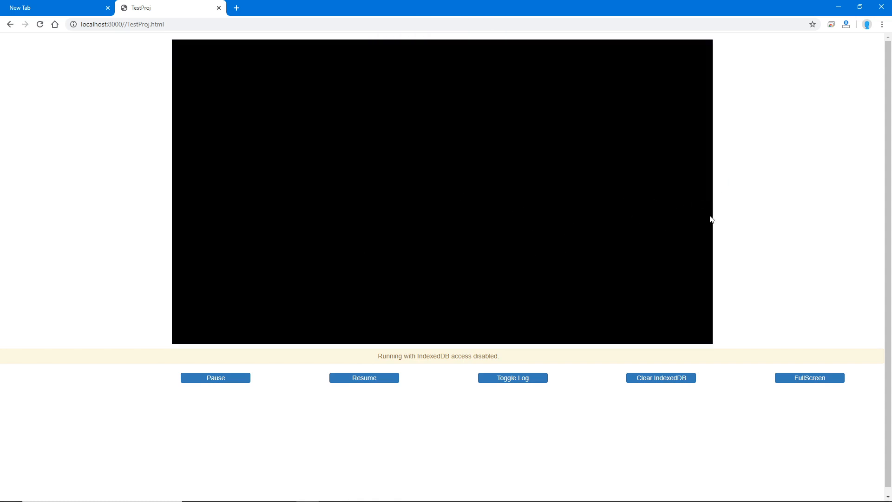
pyautogui.moveTo(720, 418); pyautogui.dragTo(246, 120)
pyautogui.click(158, 105)
pyautogui.moveTo(88, 171); pyautogui.dragTo(812, 272)
pyautogui.moveTo(479, 493)
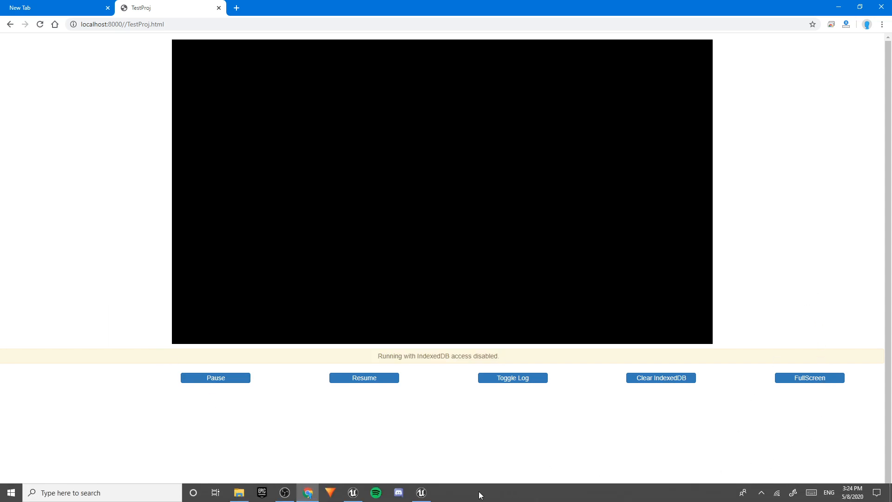
# Open getoutoftheroom.com in a new browser tab and launch the Drop game to view its loading page.
pyautogui.click(236, 8)
pyautogui.write('getoutoftheroom.com')
pyautogui.press('Return')
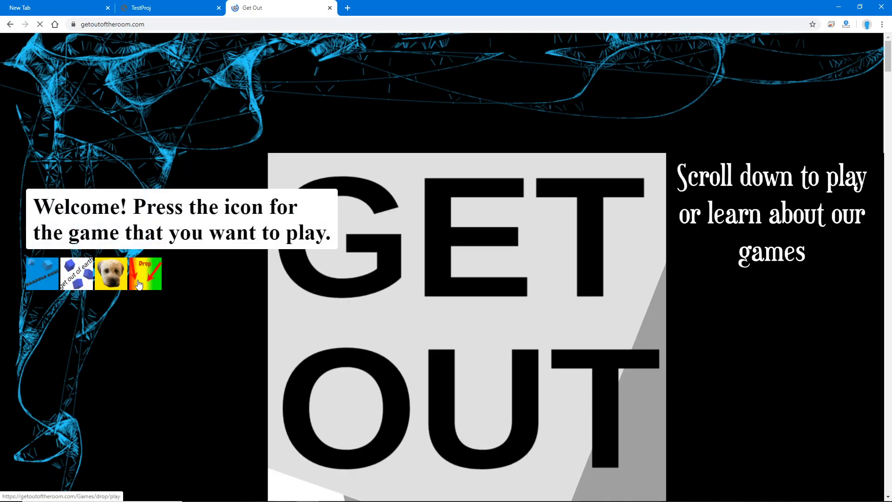
pyautogui.click(140, 273)
pyautogui.moveTo(766, 205); pyautogui.dragTo(240, 16)
pyautogui.click(593, 202)
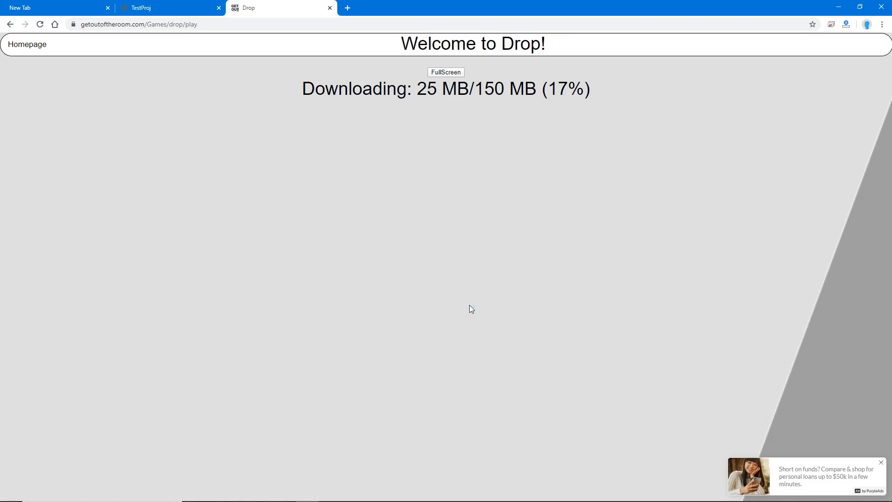
pyautogui.moveTo(783, 391); pyautogui.dragTo(788, 469)
# Return to the TestProj page and close the Drop game's browser tab.
pyautogui.click(144, 7)
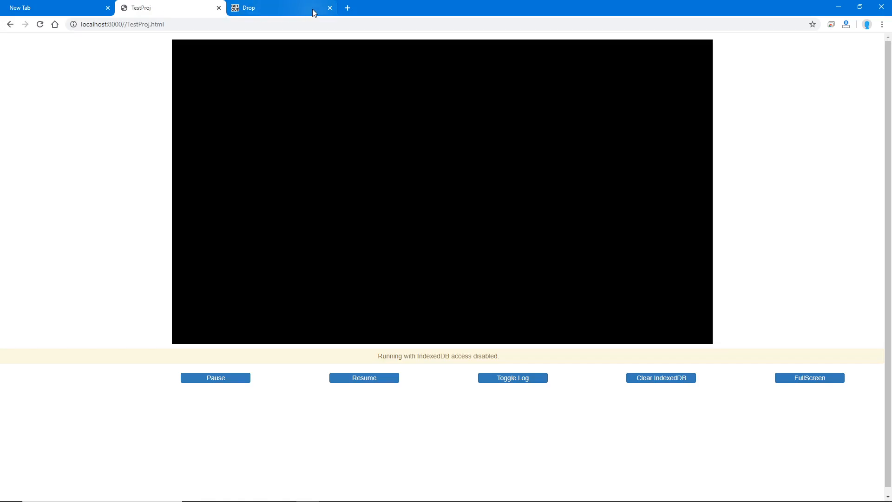
pyautogui.click(330, 8)
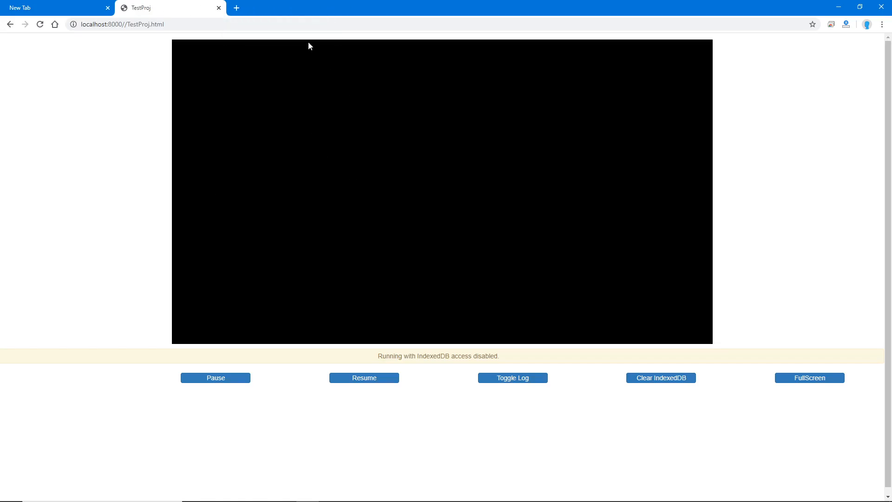
pyautogui.moveTo(388, 501)
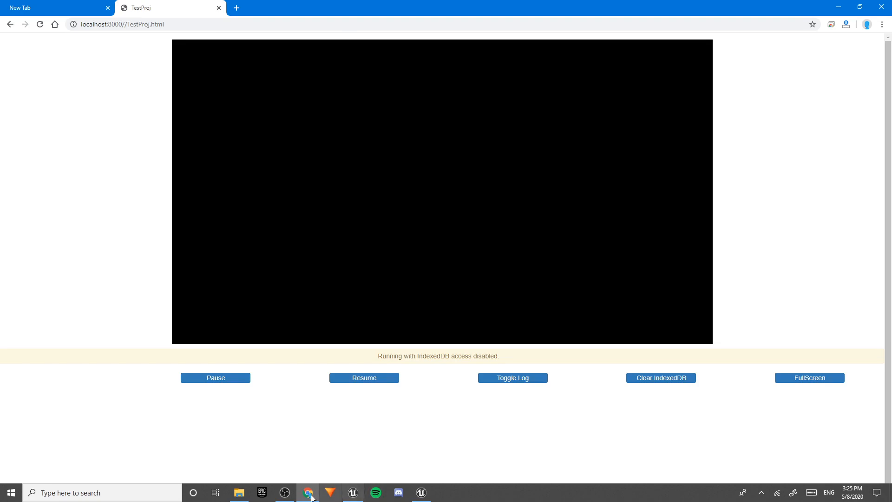
# Open TestProj.html from the HTML5 project folder in Microsoft Visual Studio 2019 and maximize the editor window.
pyautogui.click(240, 493)
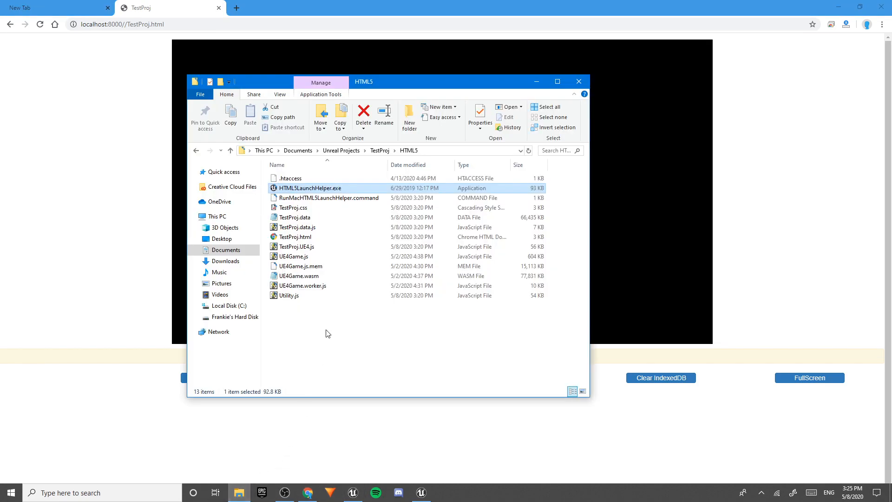
pyautogui.rightClick(315, 236)
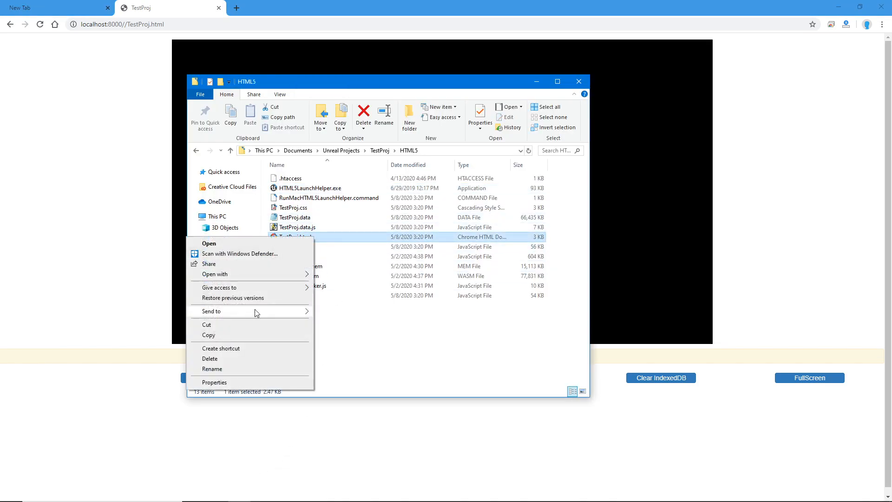
pyautogui.moveTo(289, 275)
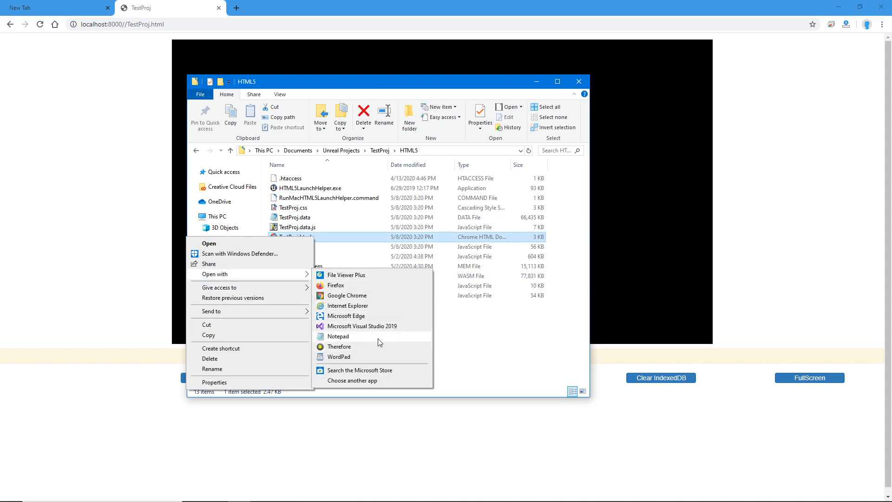
pyautogui.click(380, 328)
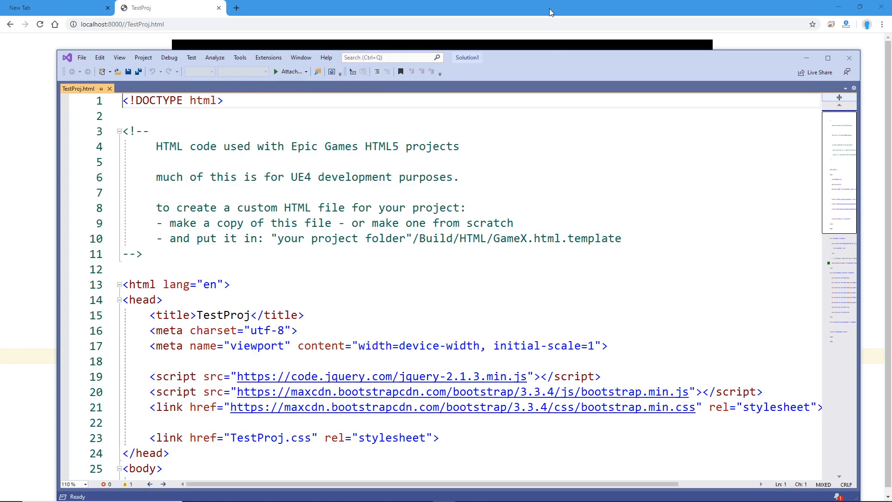
pyautogui.moveTo(543, 56); pyautogui.dragTo(530, 0)
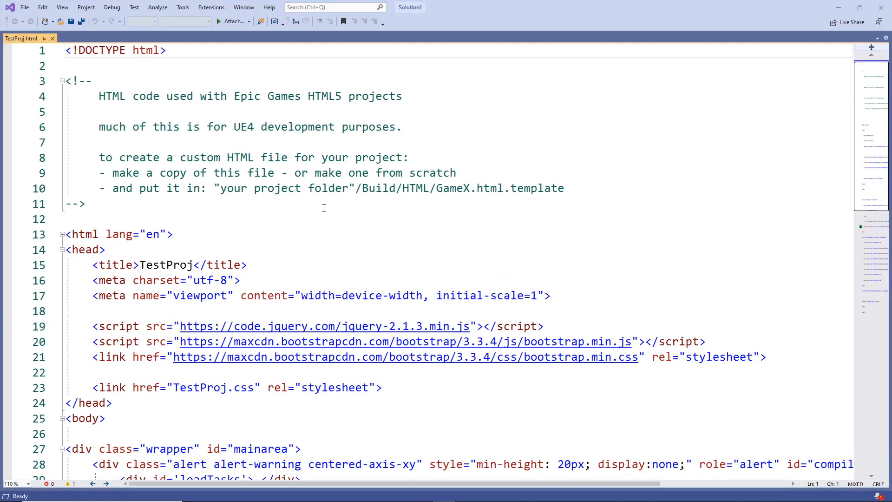
# Delete the introductory comment block about Epic Games HTML5 projects above the html tag.
pyautogui.moveTo(125, 215); pyautogui.dragTo(40, 86)
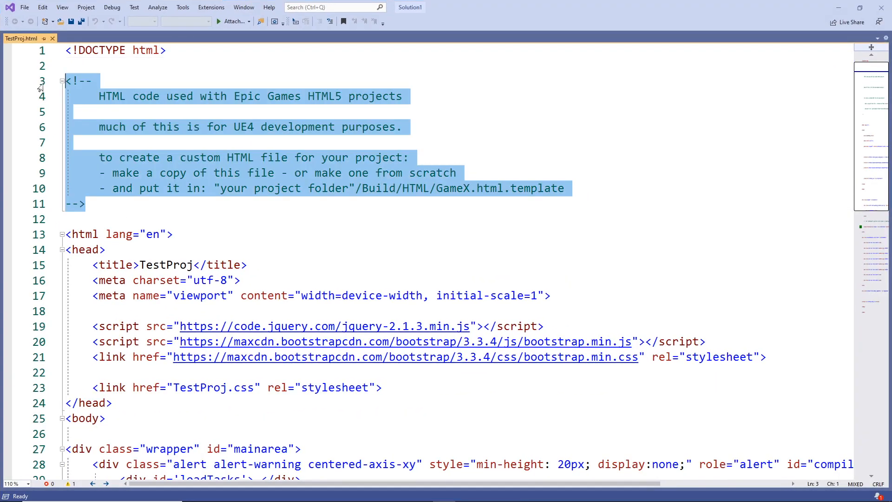
pyautogui.press('Delete')
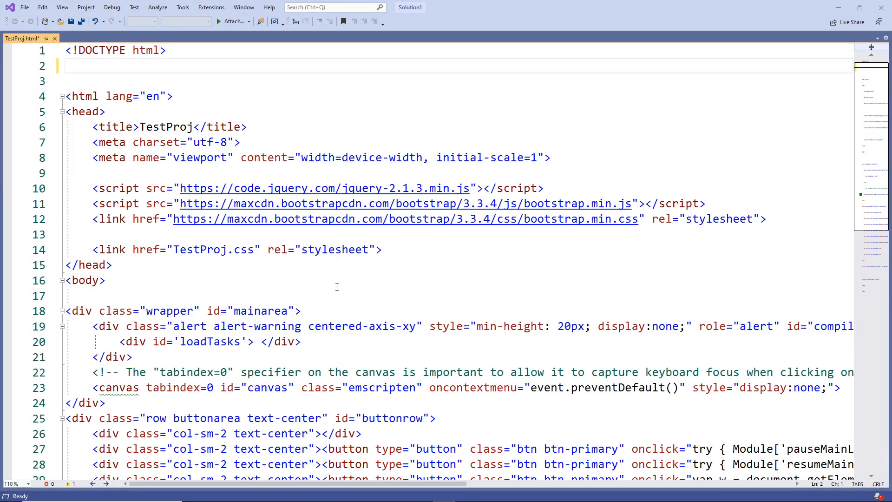
pyautogui.scroll(-1, 253, 251)
pyautogui.scroll(1, 339, 209)
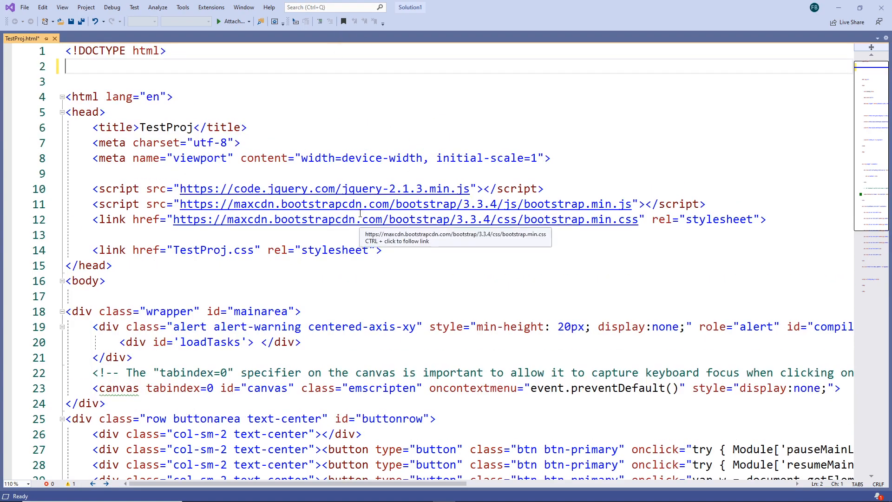
# Delete the Pause, Resume, Toggle Log and Clear IndexedDB button lines from the buttonrow div, keeping the FullScreen button.
pyautogui.scroll(-3, 225, 330)
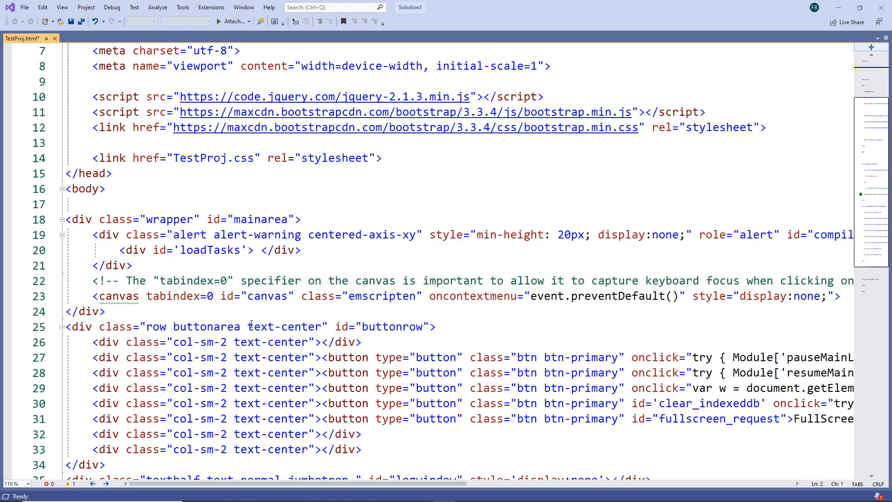
pyautogui.scroll(-1, 290, 351)
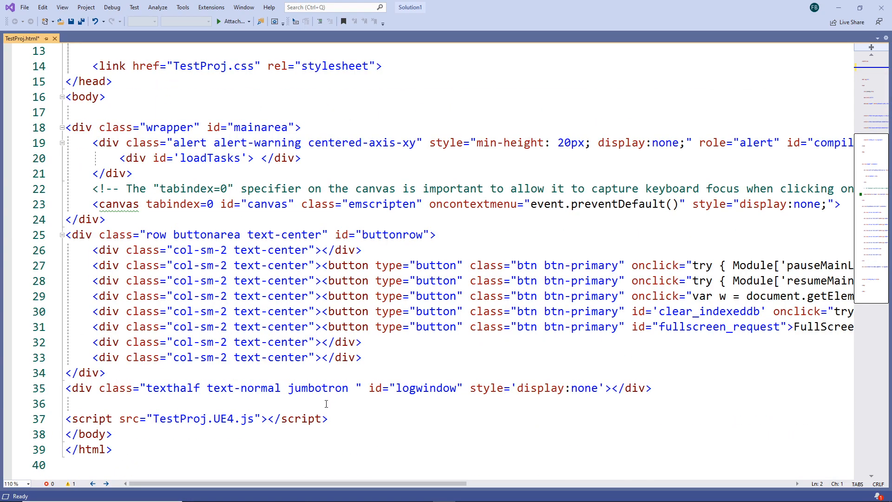
pyautogui.moveTo(309, 482); pyautogui.dragTo(527, 474)
pyautogui.click(428, 311)
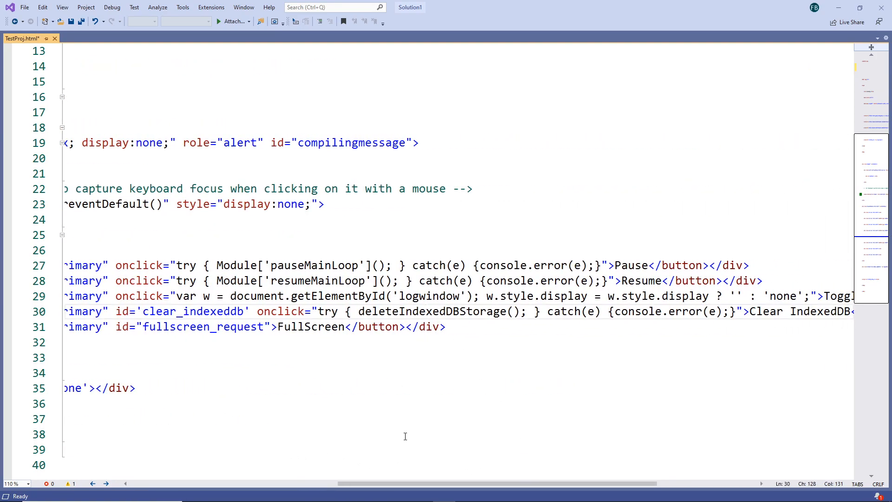
pyautogui.moveTo(404, 483); pyautogui.dragTo(505, 484)
pyautogui.moveTo(702, 311); pyautogui.dragTo(65, 265)
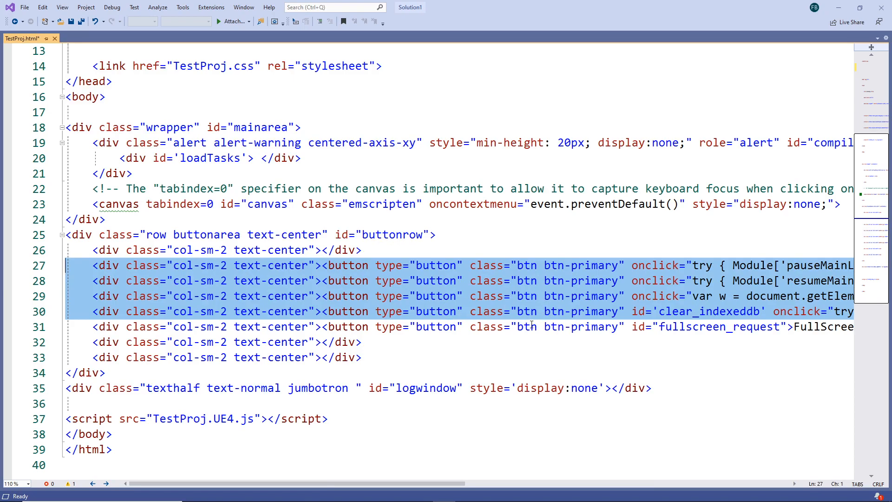
pyautogui.press('Delete')
pyautogui.press('BackSpace')
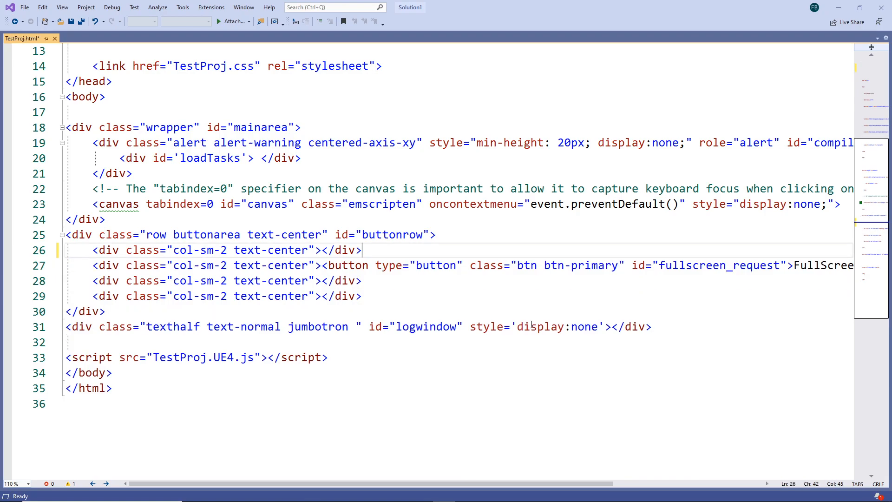
# Save the edited page and open TestProj.html from the HTML5 folder in Chrome.
pyautogui.doubleClick(667, 268)
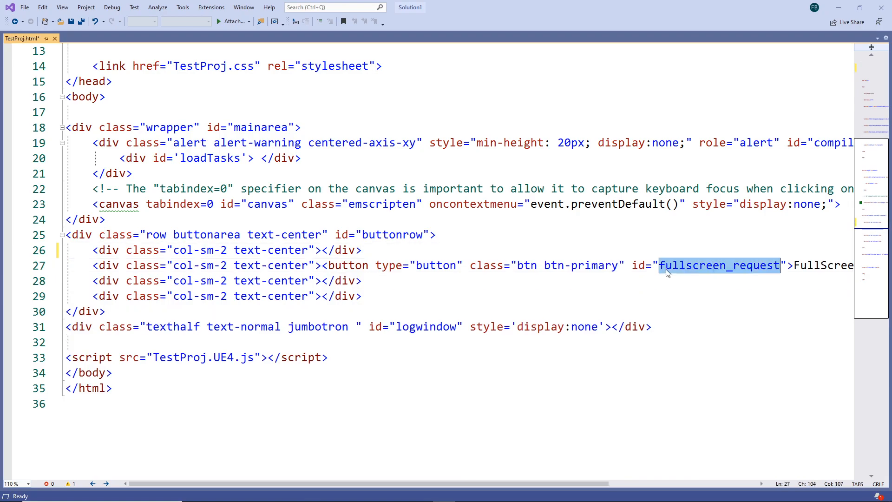
pyautogui.click(747, 267)
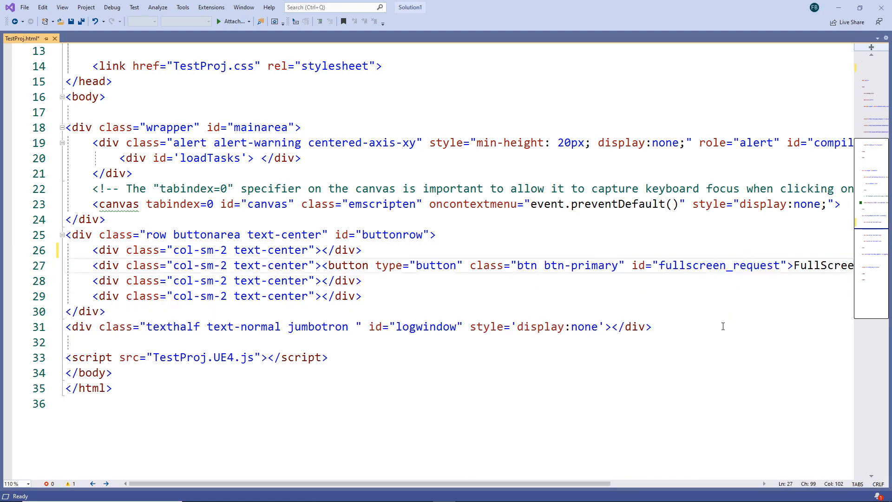
pyautogui.hotkey('ctrl', 's')
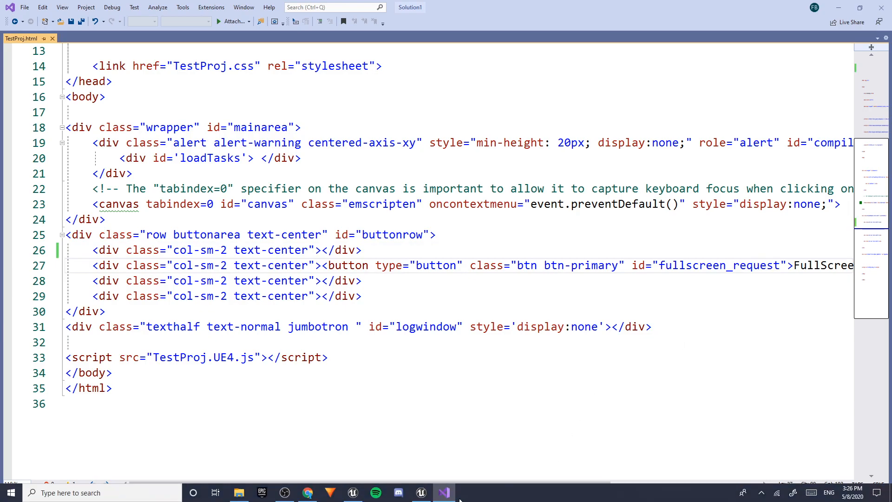
pyautogui.moveTo(420, 495)
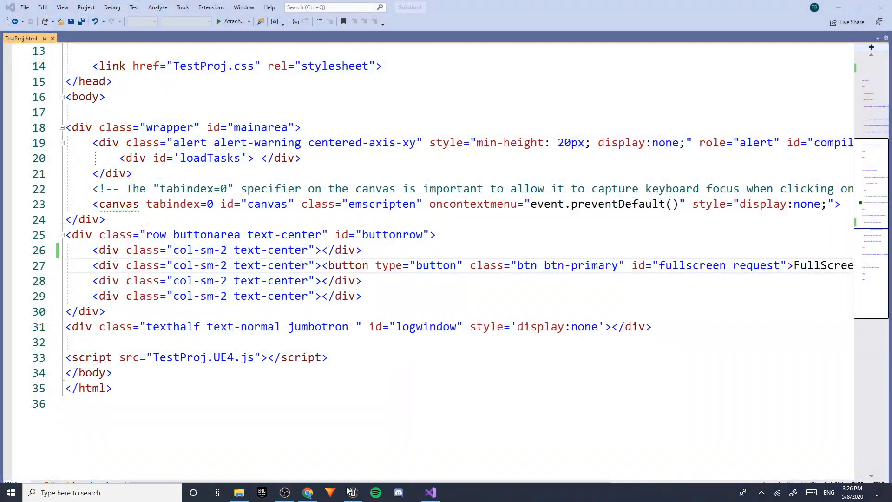
pyautogui.click(239, 492)
pyautogui.doubleClick(316, 236)
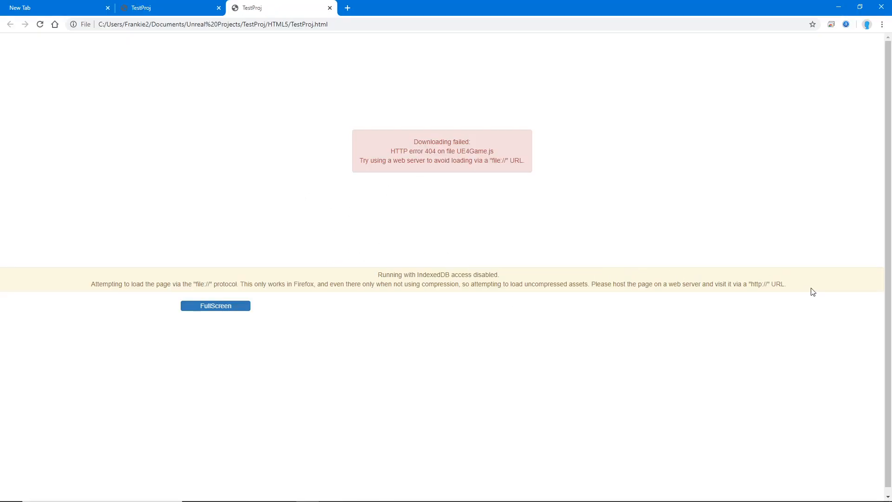
# Examine the notices and the FullScreen button on the locally opened TestProj page.
pyautogui.moveTo(781, 290); pyautogui.dragTo(365, 237)
pyautogui.click(362, 122)
pyautogui.moveTo(559, 274); pyautogui.dragTo(691, 294)
pyautogui.click(690, 294)
pyautogui.moveTo(170, 268); pyautogui.dragTo(335, 291)
pyautogui.click(336, 291)
pyautogui.moveTo(278, 327); pyautogui.dragTo(188, 290)
pyautogui.click(264, 311)
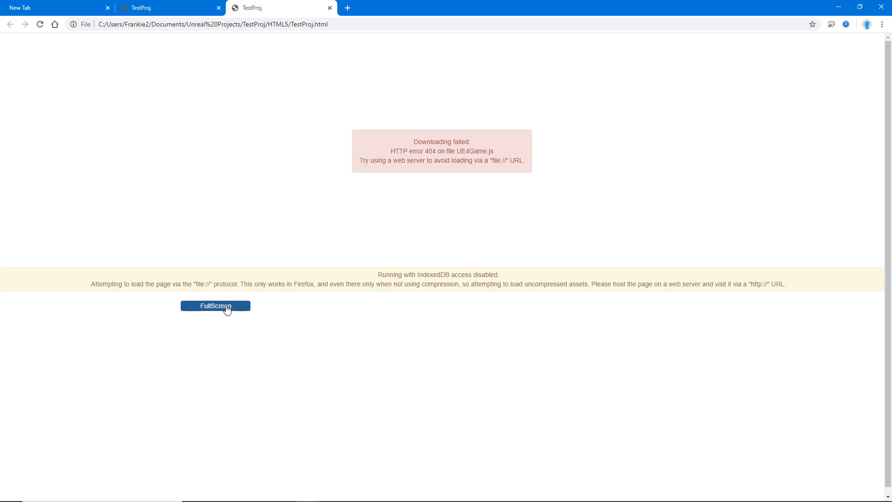
pyautogui.moveTo(390, 494)
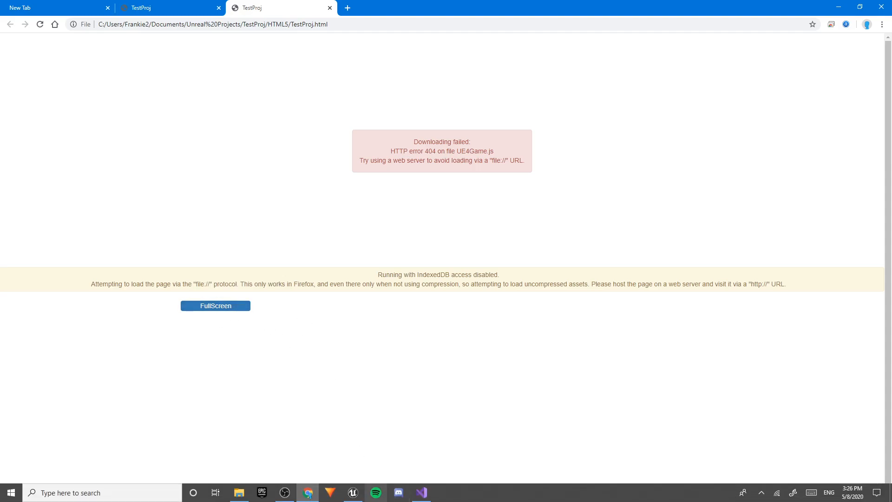
pyautogui.moveTo(238, 496)
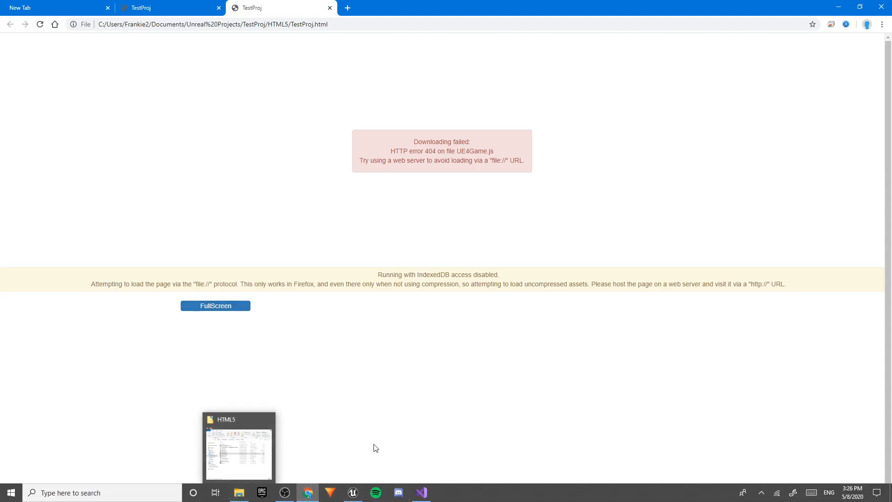
pyautogui.moveTo(253, 439)
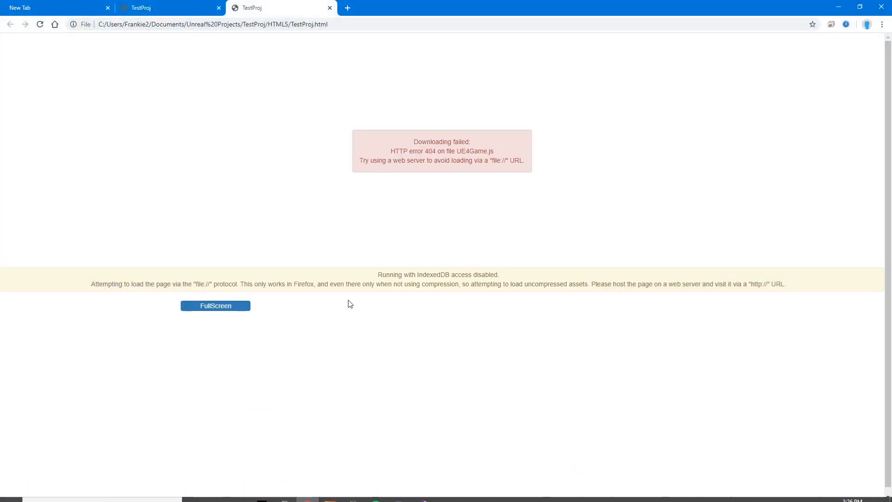
pyautogui.moveTo(224, 165); pyautogui.dragTo(623, 305)
pyautogui.click(688, 311)
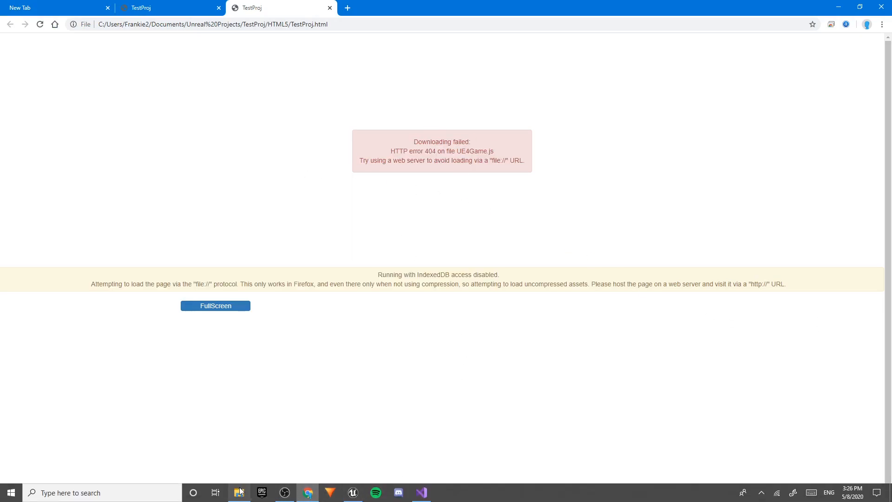
# In Visual Studio, remove the TestProj.css stylesheet link from the page's head and save the file.
pyautogui.click(238, 495)
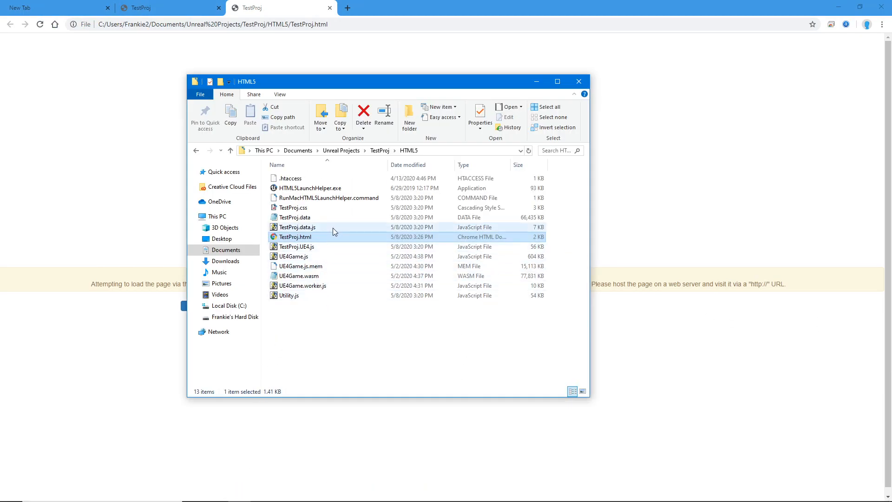
pyautogui.click(422, 493)
pyautogui.scroll(4, 345, 277)
pyautogui.moveTo(398, 250); pyautogui.dragTo(81, 247)
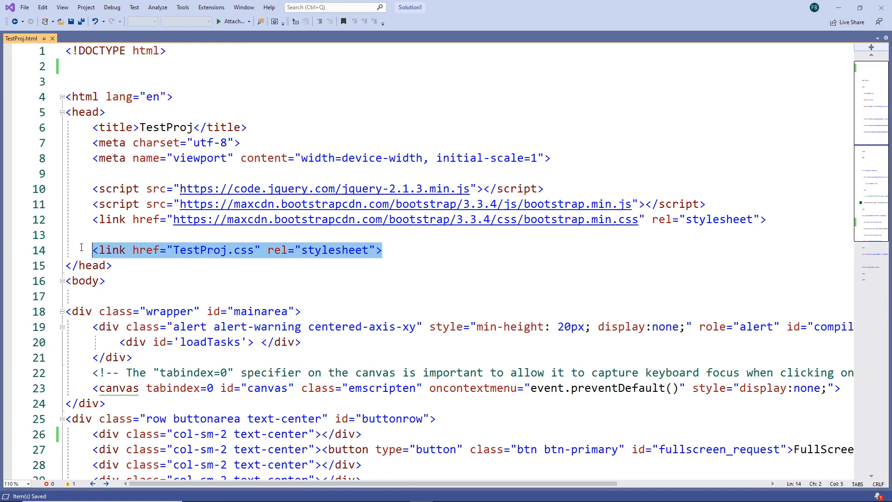
pyautogui.press('BackSpace')
pyautogui.press('BackSpace')
pyautogui.hotkey('ctrl', 's')
# Switch to Chrome and reload the locally opened TestProj.html page to check its styling.
pyautogui.moveTo(365, 499)
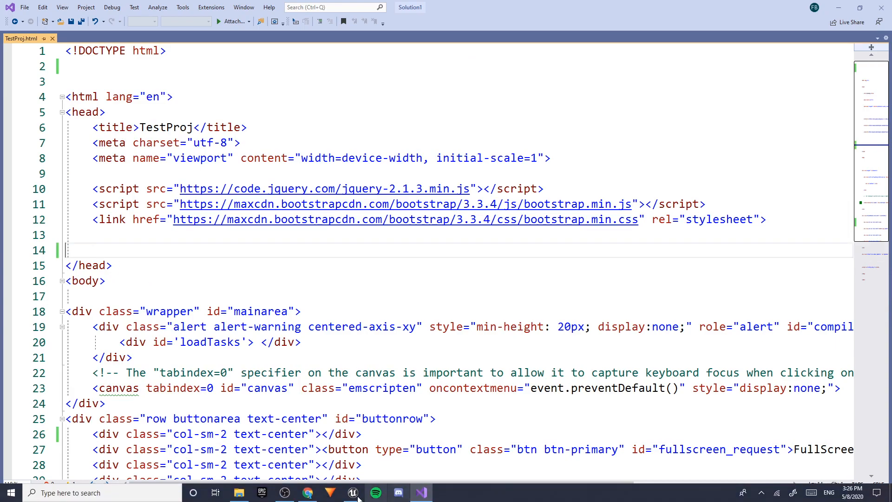
pyautogui.click(315, 462)
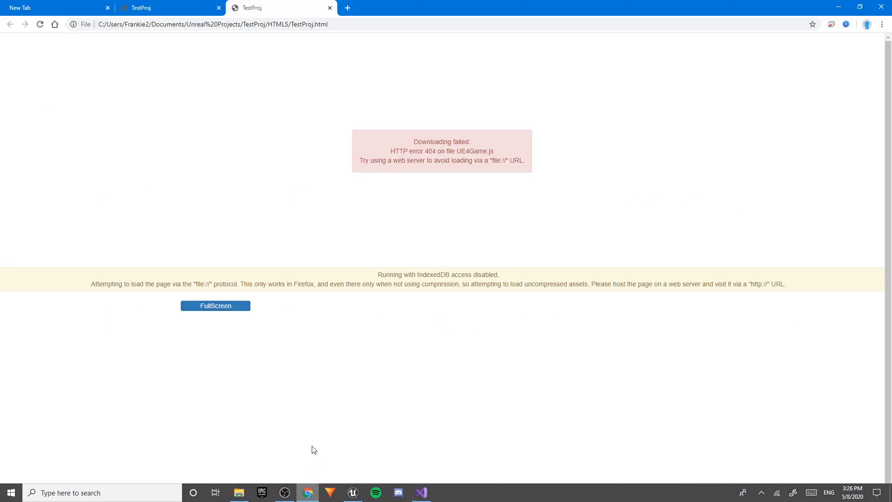
pyautogui.click(41, 26)
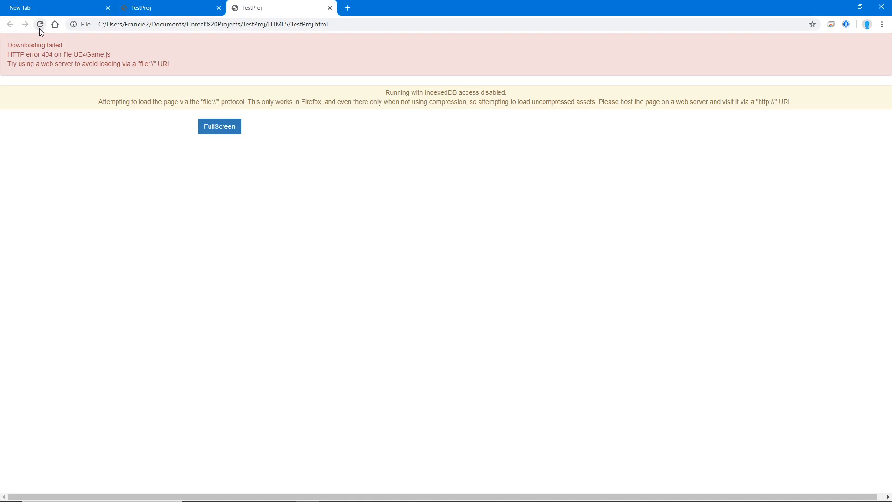
pyautogui.click(40, 28)
# In Visual Studio, remove the bootstrap.min.css stylesheet link and the blank lines before the closing head tag, and save the file.
pyautogui.click(239, 493)
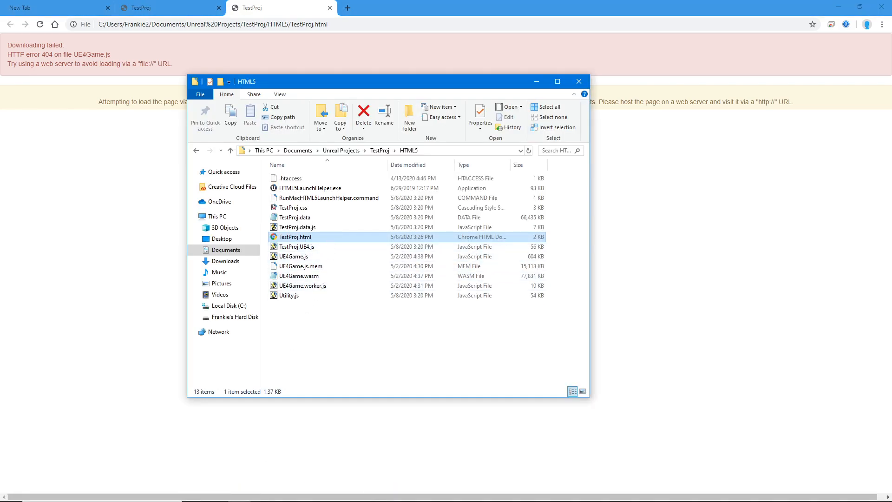
pyautogui.click(428, 492)
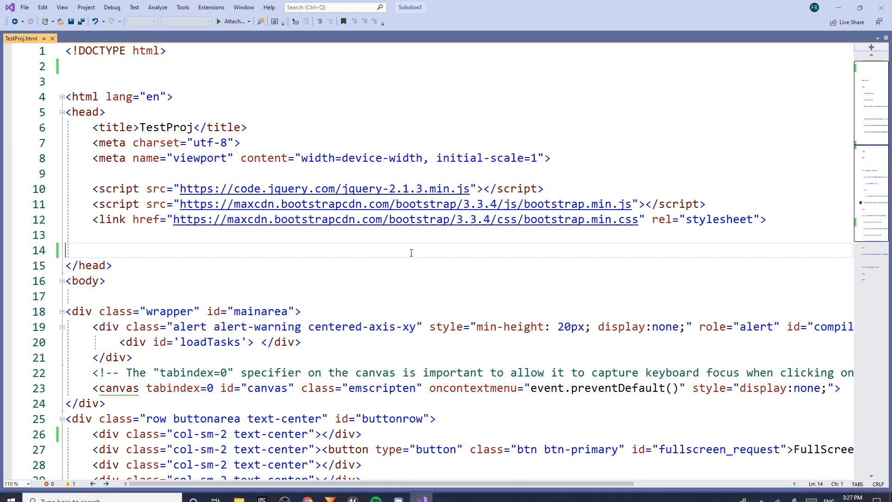
pyautogui.moveTo(768, 218); pyautogui.dragTo(35, 223)
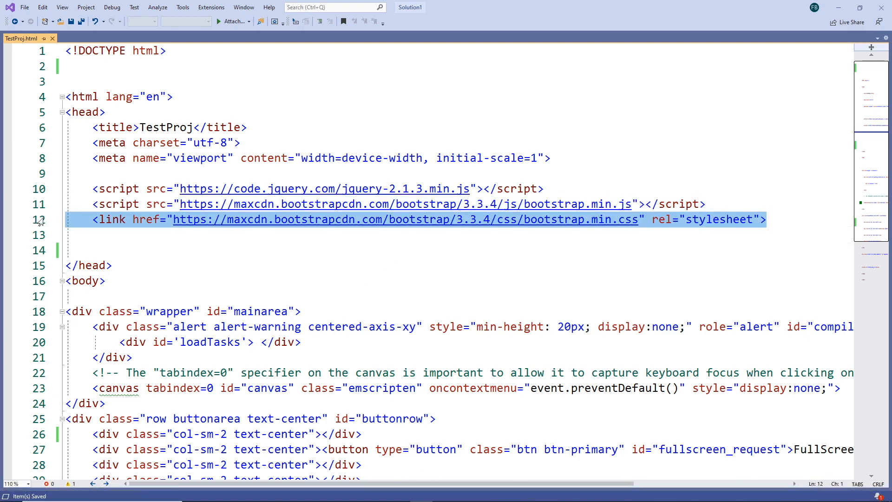
pyautogui.press('Delete')
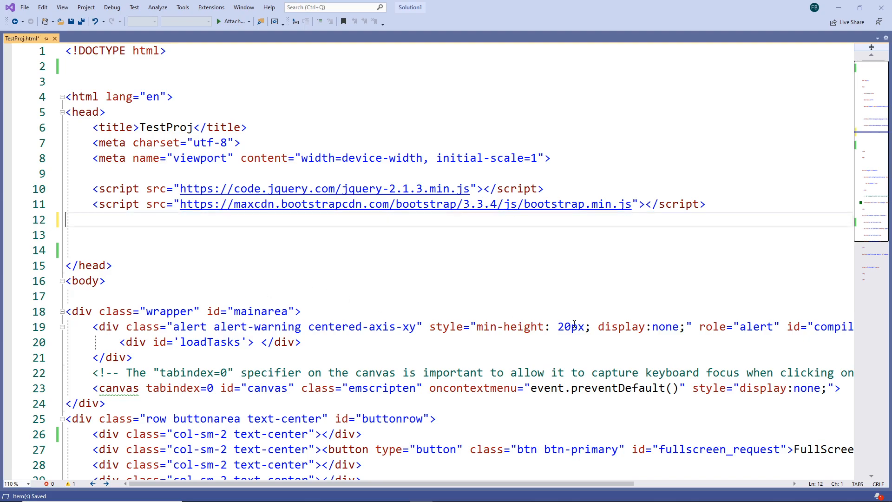
pyautogui.click(105, 256)
pyautogui.press('BackSpace')
pyautogui.press('BackSpace')
pyautogui.press('BackSpace')
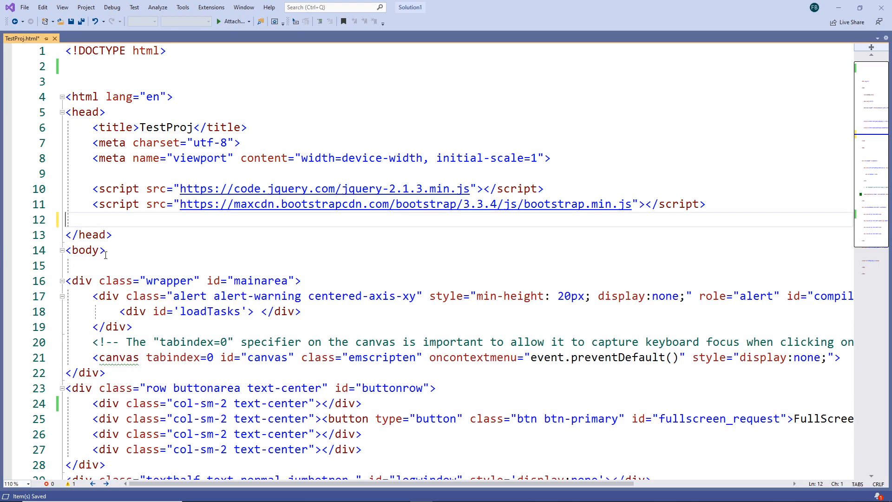
pyautogui.hotkey('ctrl', 's')
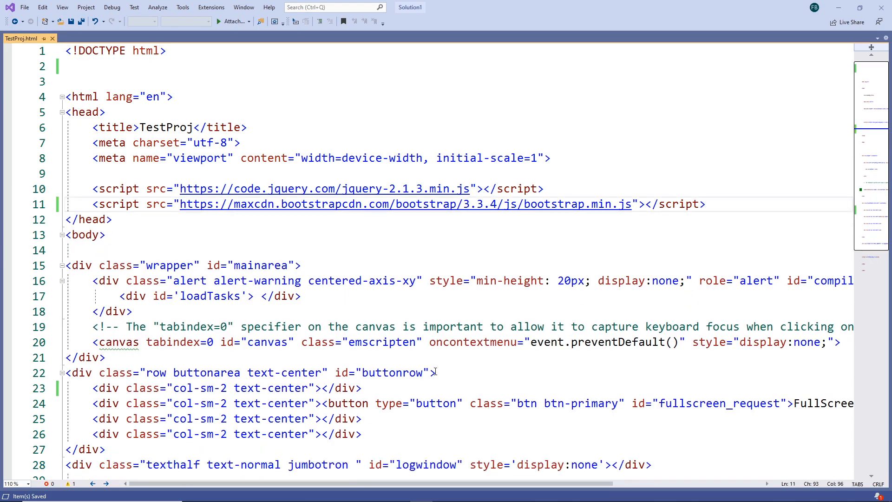
pyautogui.moveTo(432, 500)
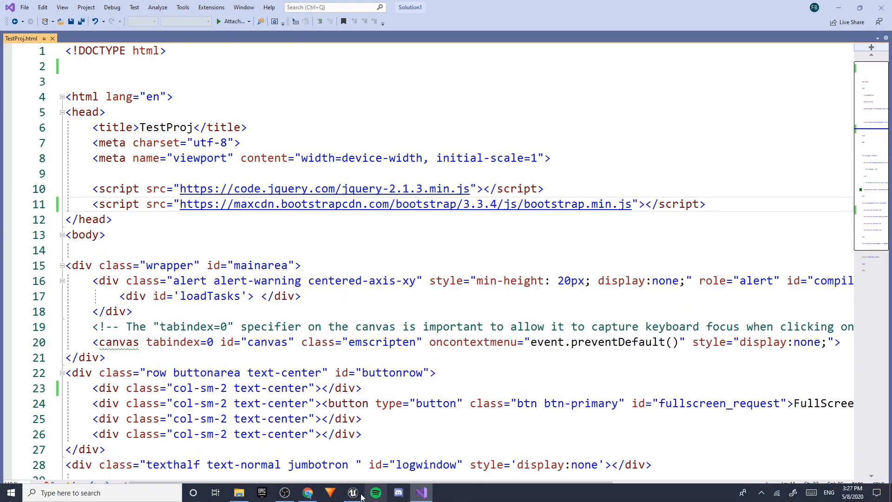
# Switch to Chrome and reload the local TestProj.html page to check how it looks without any stylesheet.
pyautogui.click(308, 493)
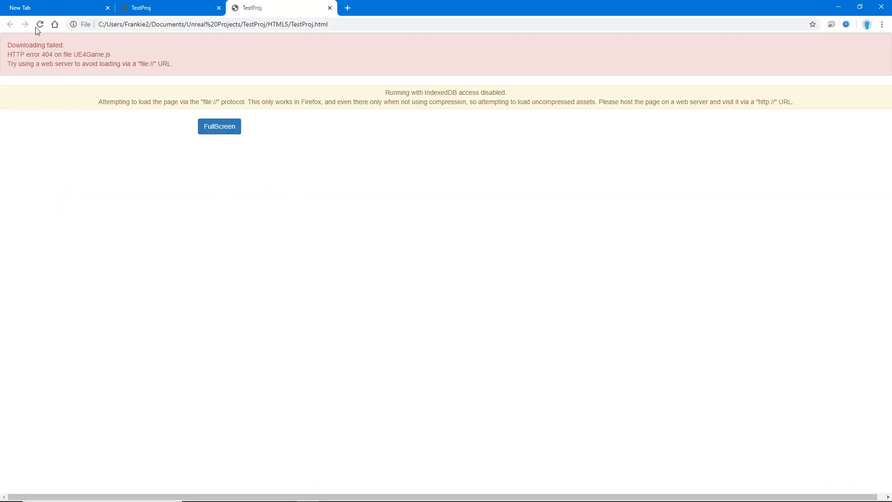
pyautogui.click(36, 27)
pyautogui.moveTo(445, 81); pyautogui.dragTo(123, 59)
pyautogui.click(311, 100)
pyautogui.moveTo(361, 127); pyautogui.dragTo(17, 29)
pyautogui.click(245, 102)
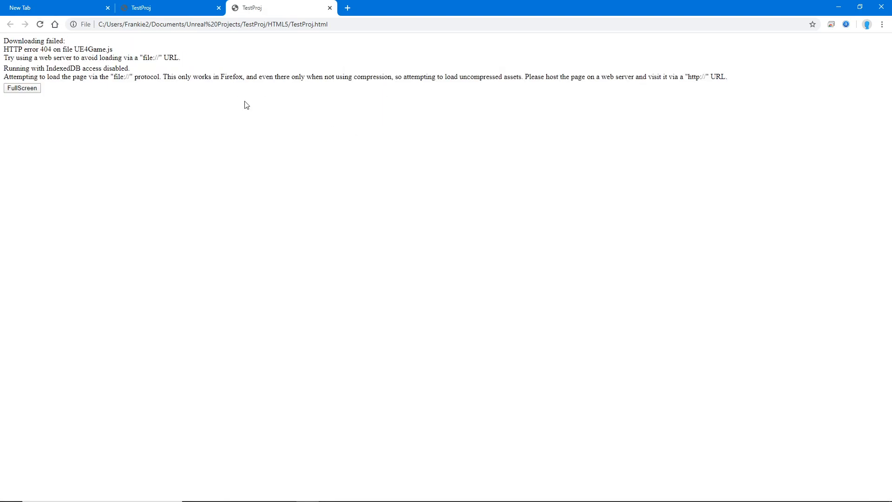
# Close the localhost TestProj tab and open the Drop game's play page on getoutoftheroom.com.
pyautogui.click(177, 7)
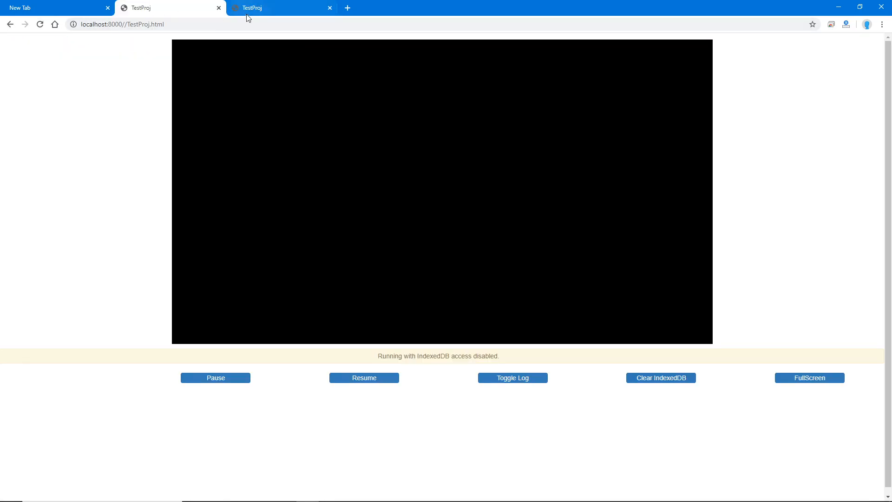
pyautogui.click(219, 8)
pyautogui.click(69, 5)
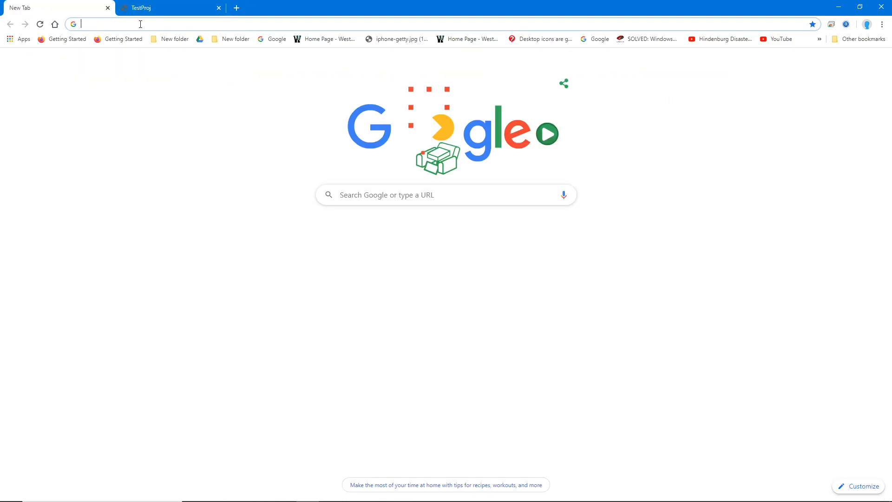
pyautogui.write('g')
pyautogui.press('Return')
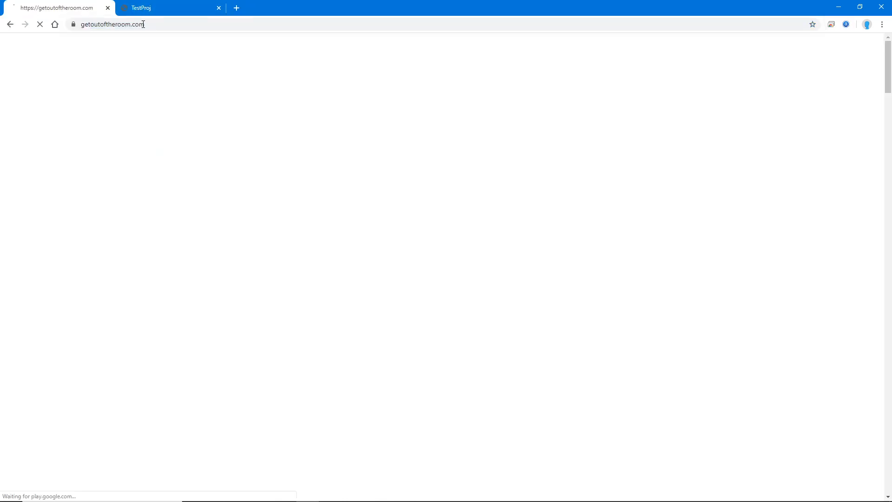
pyautogui.click(145, 270)
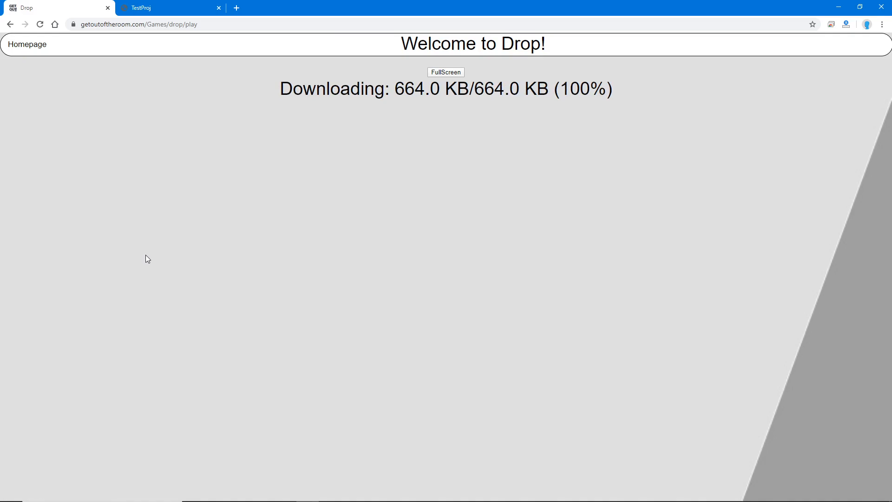
# Open the styles.css file linked in the Drop page's source, and close the game and source tabs.
pyautogui.rightClick(180, 204)
pyautogui.click(220, 316)
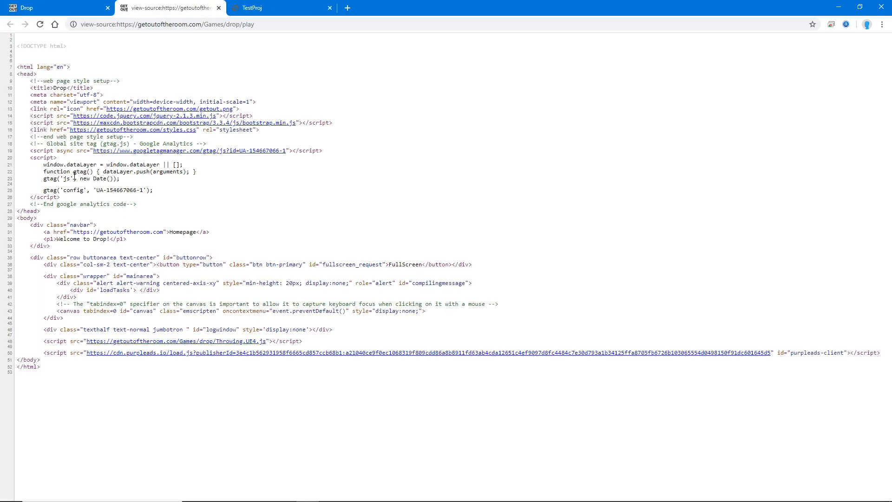
pyautogui.click(175, 130)
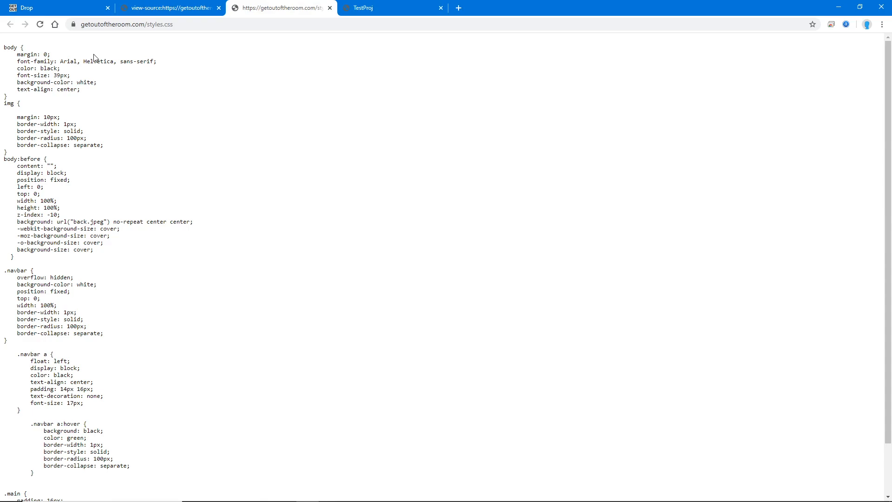
pyautogui.click(108, 8)
pyautogui.click(108, 8)
# Copy the entire contents of styles.css, from the body rule through the closing brace of the a rule.
pyautogui.scroll(-1, 123, 163)
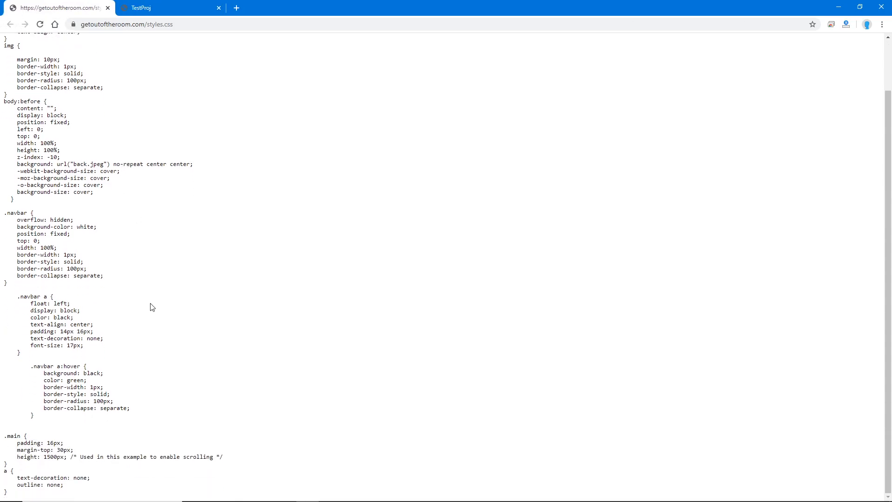
pyautogui.scroll(1, 75, 264)
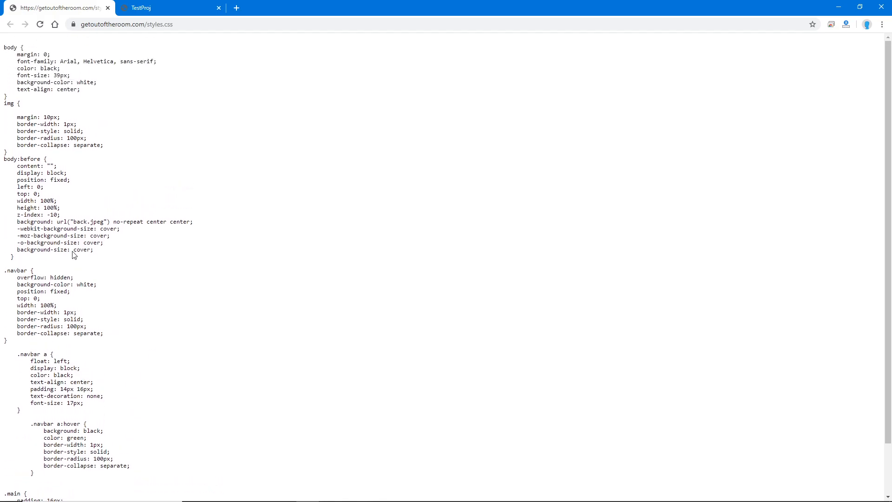
pyautogui.moveTo(2, 43); pyautogui.dragTo(147, 490)
pyautogui.scroll(-1, 162, 383)
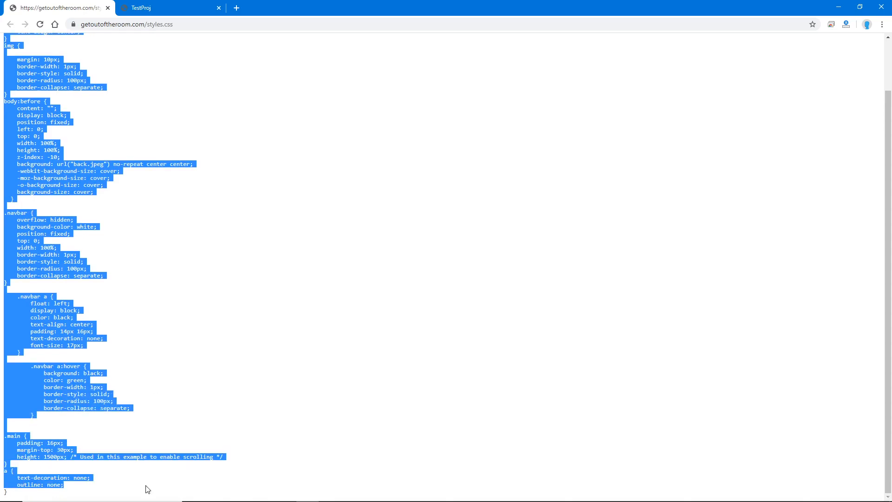
pyautogui.click(147, 489)
pyautogui.scroll(1, 140, 319)
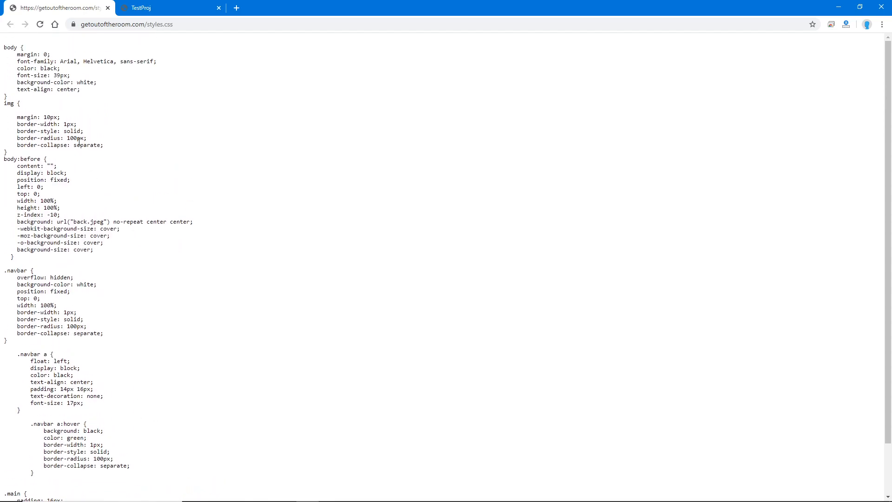
pyautogui.moveTo(4, 44); pyautogui.dragTo(103, 495)
pyautogui.scroll(-1, 106, 230)
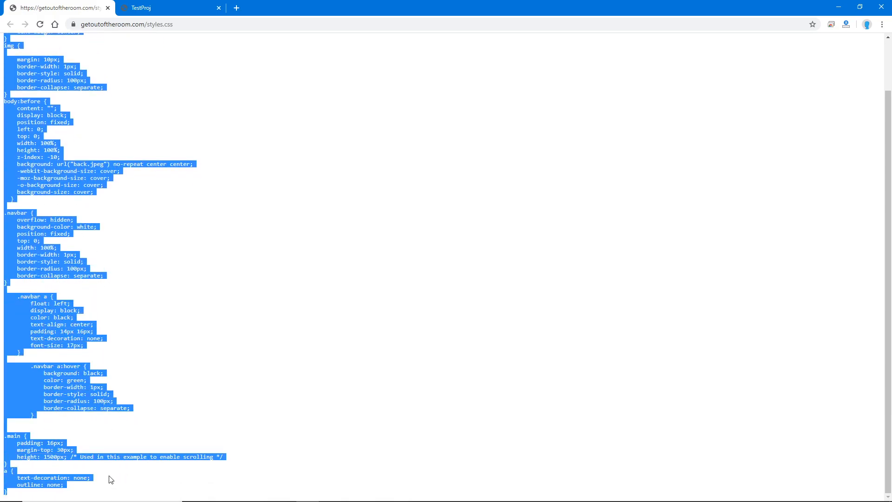
# In Visual Studio, add a style element after the bootstrap script in the head, paste the copied CSS into it, and save the file.
pyautogui.moveTo(135, 500)
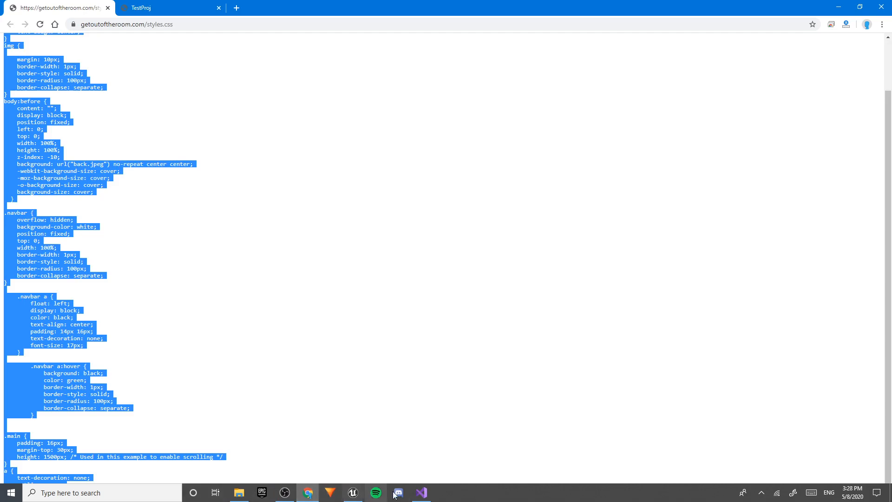
pyautogui.click(421, 494)
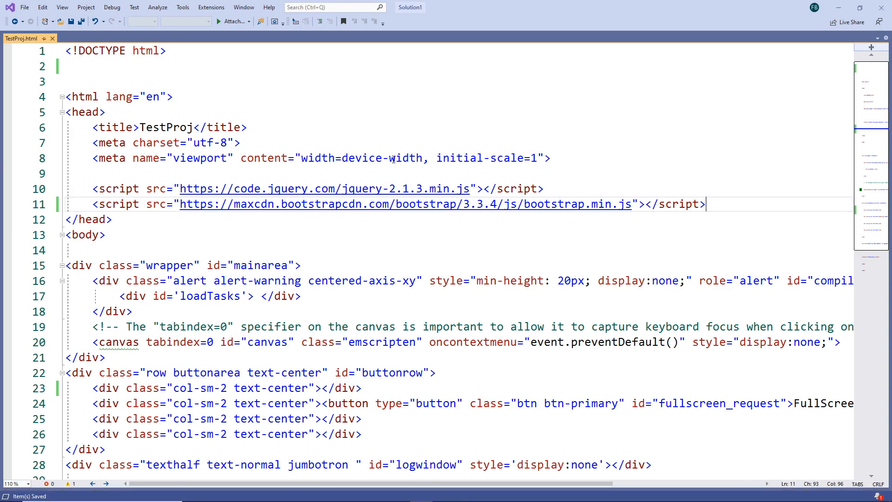
pyautogui.press('Return')
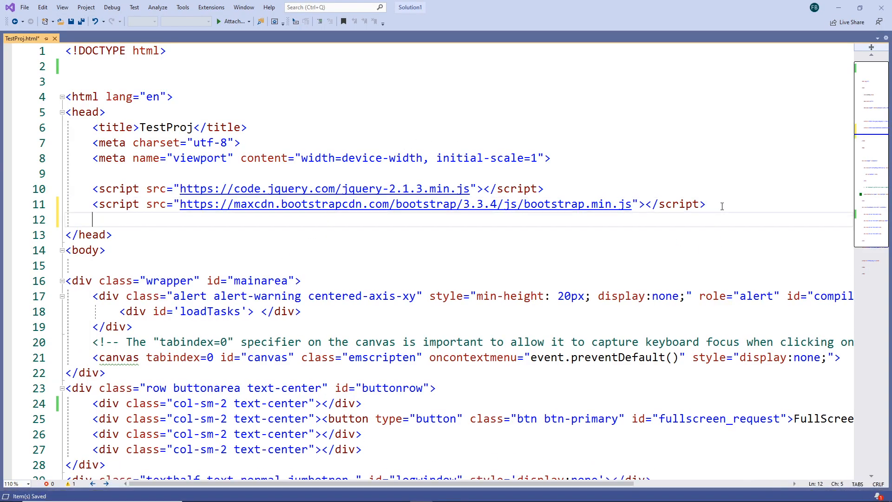
pyautogui.write('<style')
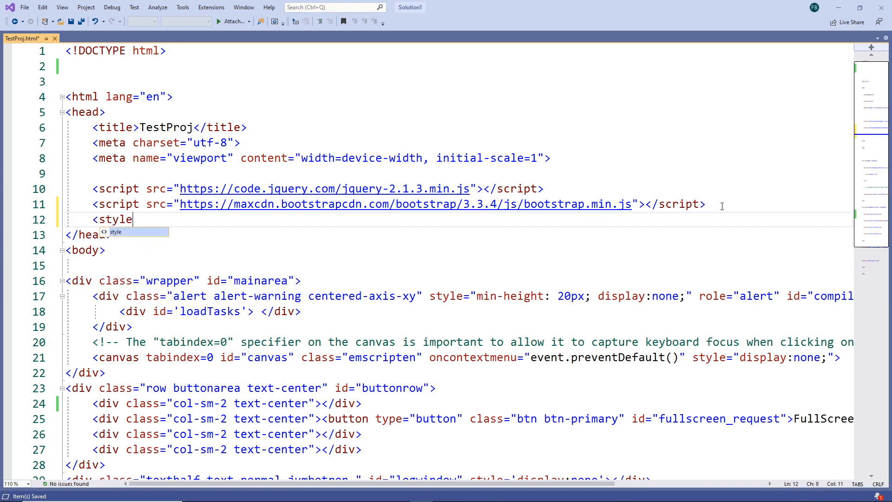
pyautogui.write('>')
pyautogui.press('Return')
pyautogui.hotkey('ctrl', 'v')
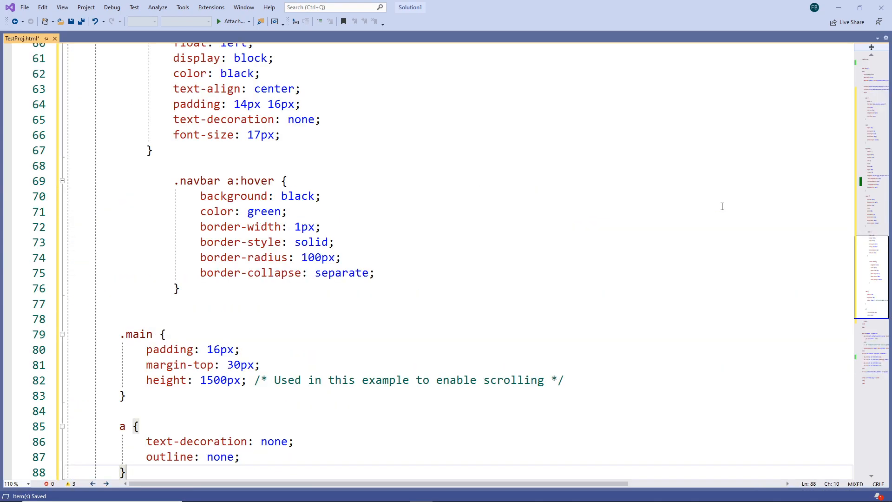
pyautogui.hotkey('ctrl', 's')
# Switch to Chrome and reload the local TestProj.html page to check the pasted CSS styling.
pyautogui.moveTo(691, 501)
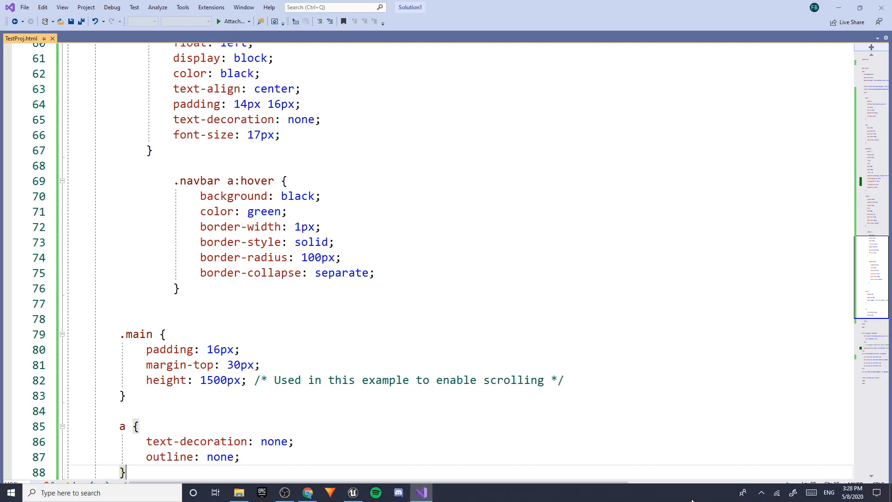
pyautogui.click(308, 492)
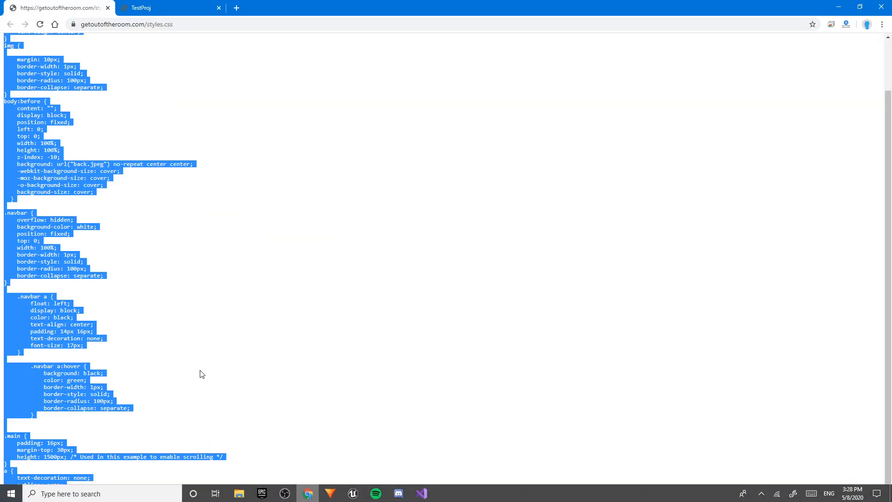
pyautogui.click(144, 5)
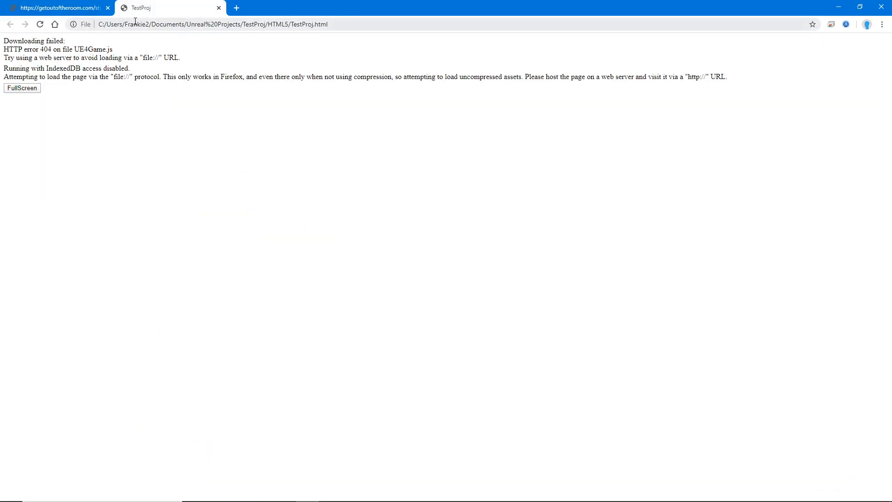
pyautogui.click(41, 26)
pyautogui.moveTo(698, 232); pyautogui.dragTo(543, 259)
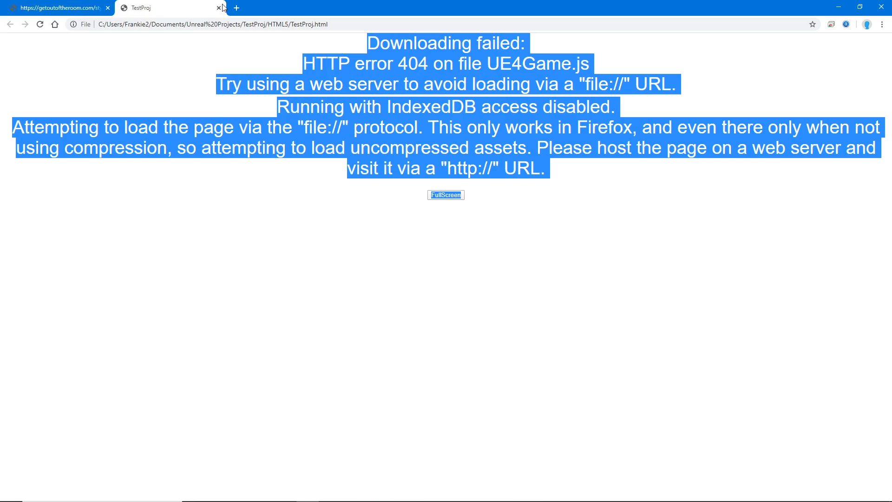
# Open the Leaping Dog game page from getoutoftheroom.com in a new tab and examine its welcome heading.
pyautogui.click(238, 11)
pyautogui.write('get')
pyautogui.press('Return')
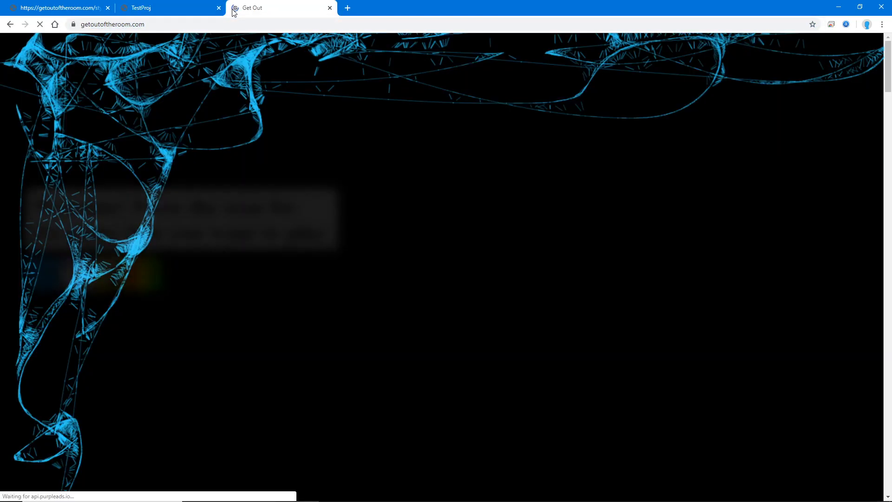
pyautogui.click(112, 274)
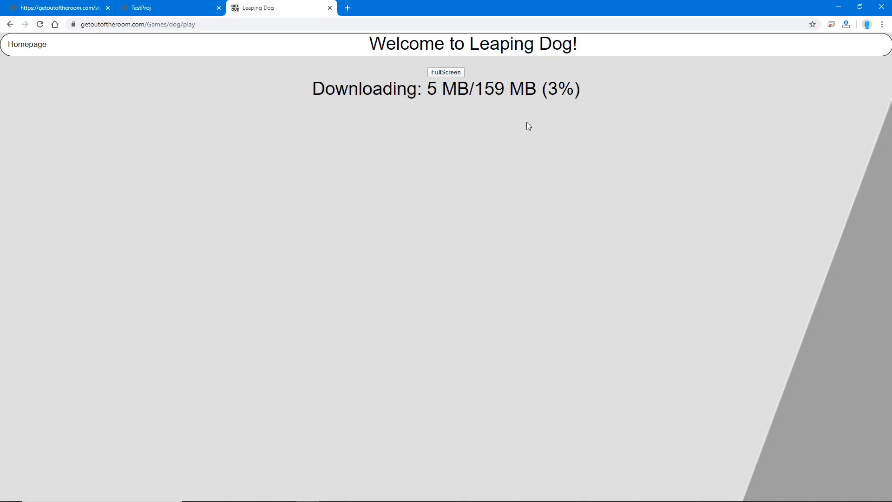
pyautogui.tripleClick(373, 41)
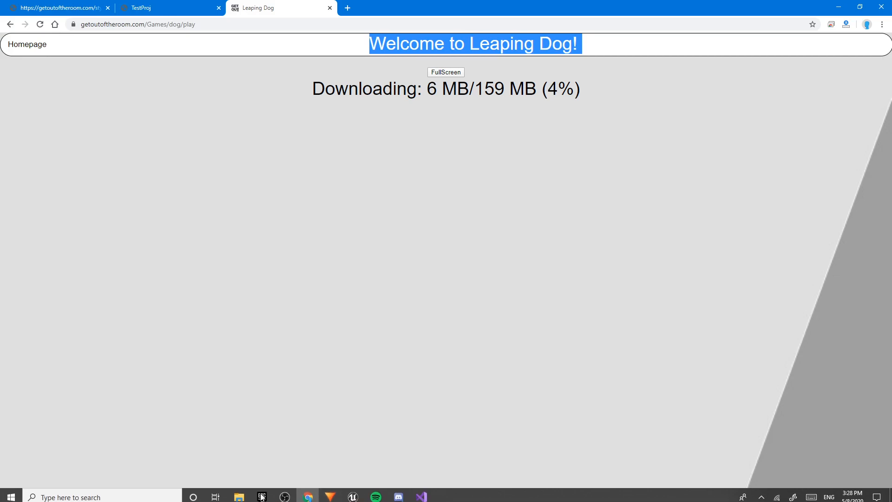
# Review the HTML5 project folder in File Explorer and the CSS in Visual Studio, and return to Chrome.
pyautogui.moveTo(135, 499)
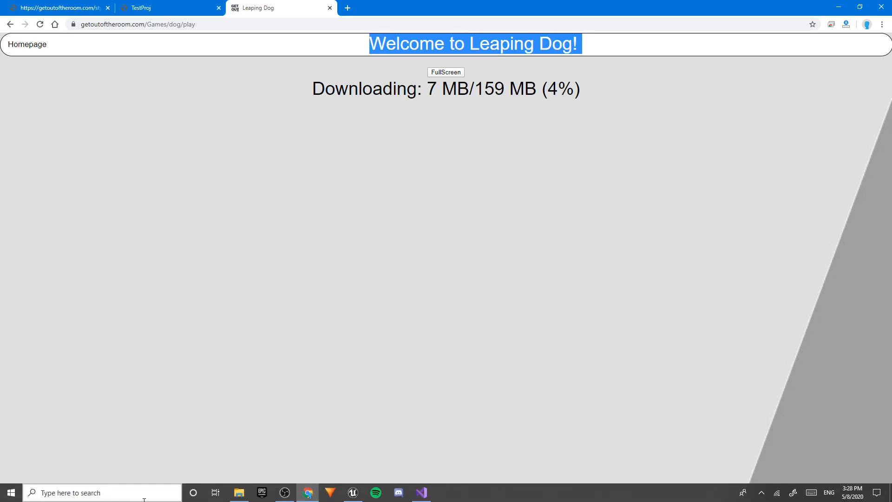
pyautogui.moveTo(239, 497)
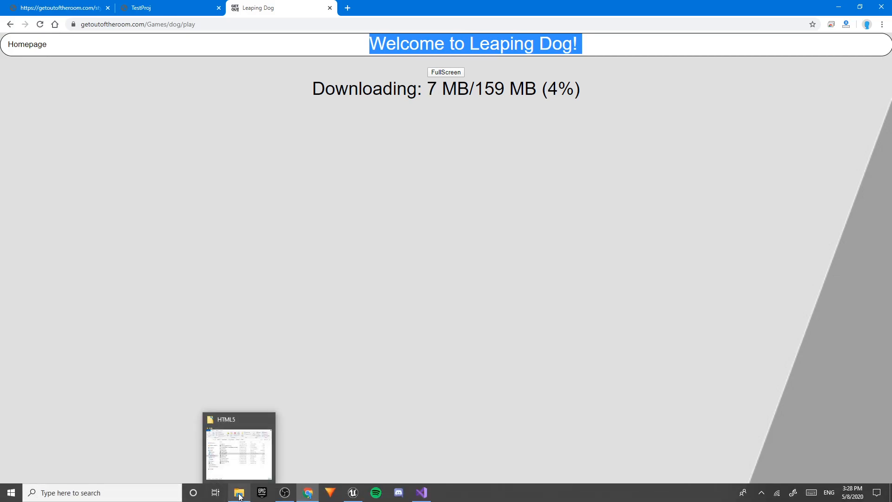
pyautogui.click(262, 461)
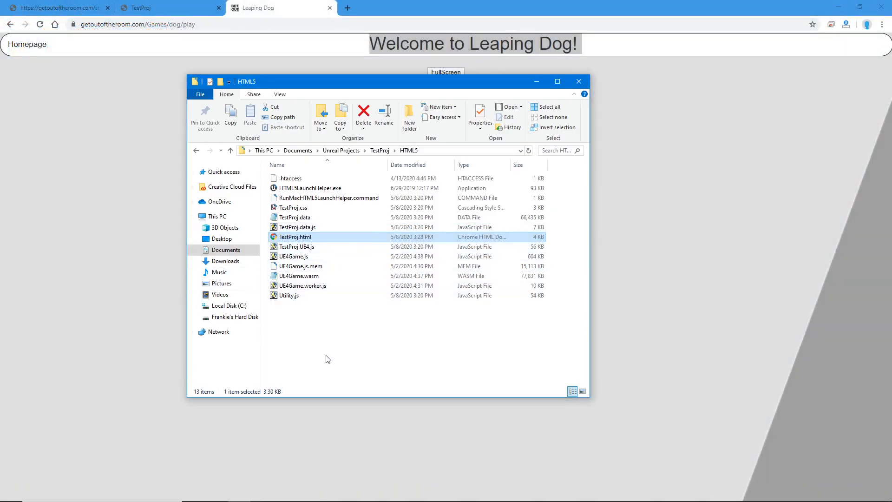
pyautogui.click(422, 497)
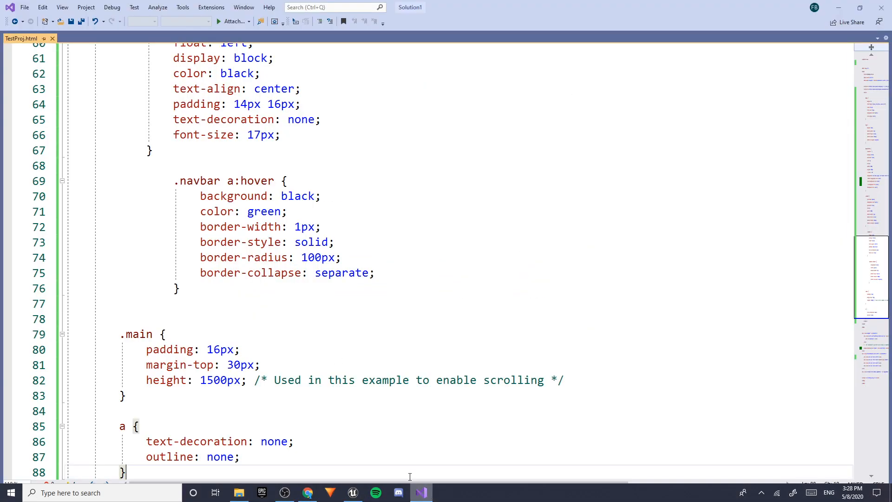
pyautogui.click(307, 493)
pyautogui.click(710, 214)
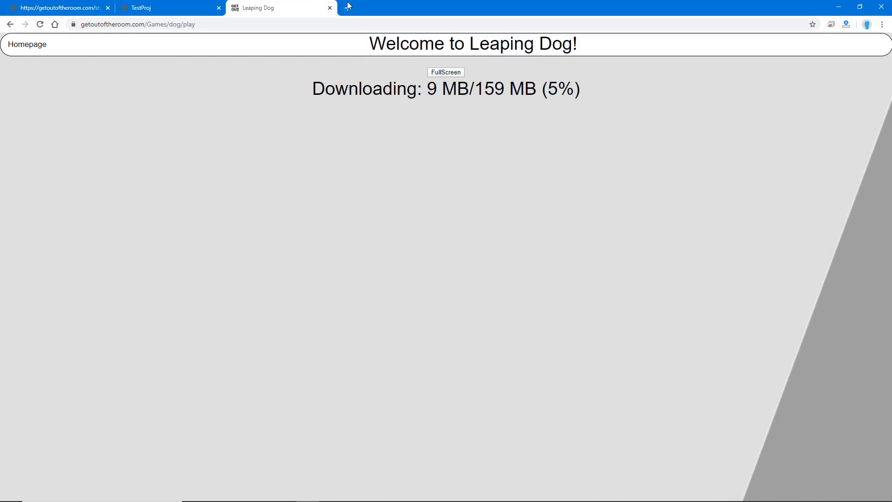
# Open the Sketchpad drawing site in place of the Leaping Dog page, using the address sketchpad.io.
pyautogui.click(353, 25)
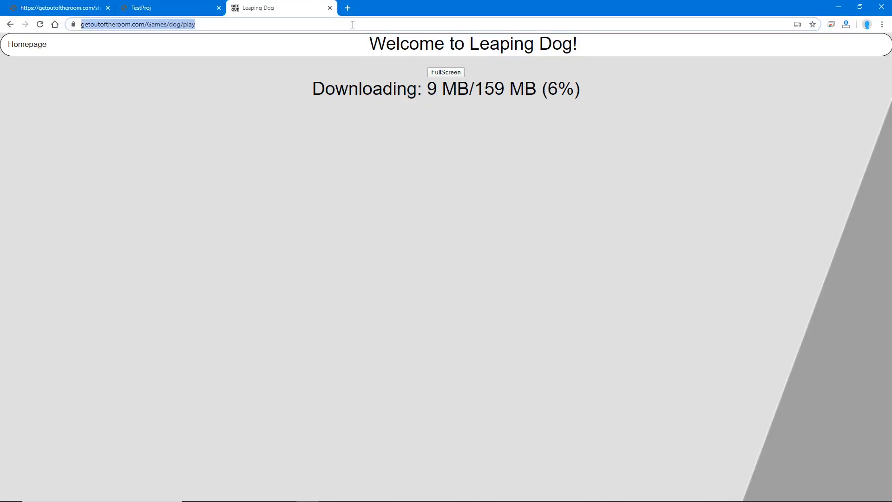
pyautogui.write('sketchpad.io')
pyautogui.press('Return')
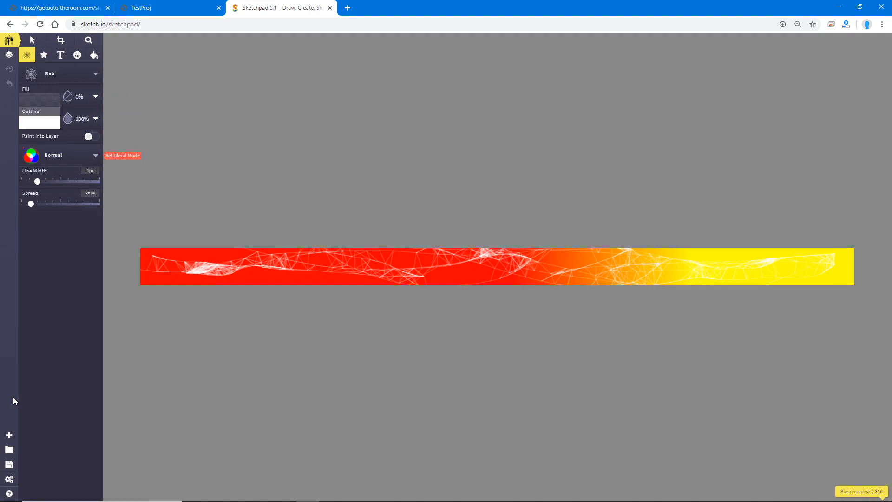
# Create a new blank Sketchpad canvas with a custom size of 1920 by 1080 px.
pyautogui.click(9, 435)
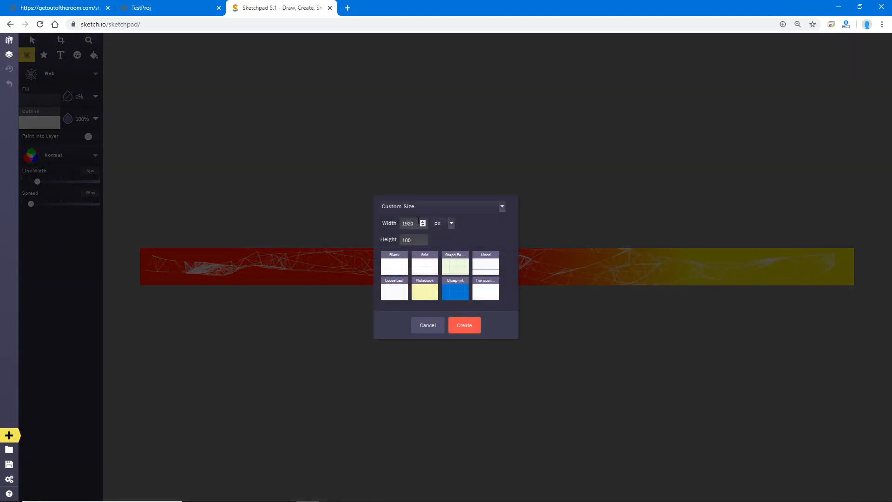
pyautogui.write('1920')
pyautogui.write('1080')
pyautogui.click(477, 325)
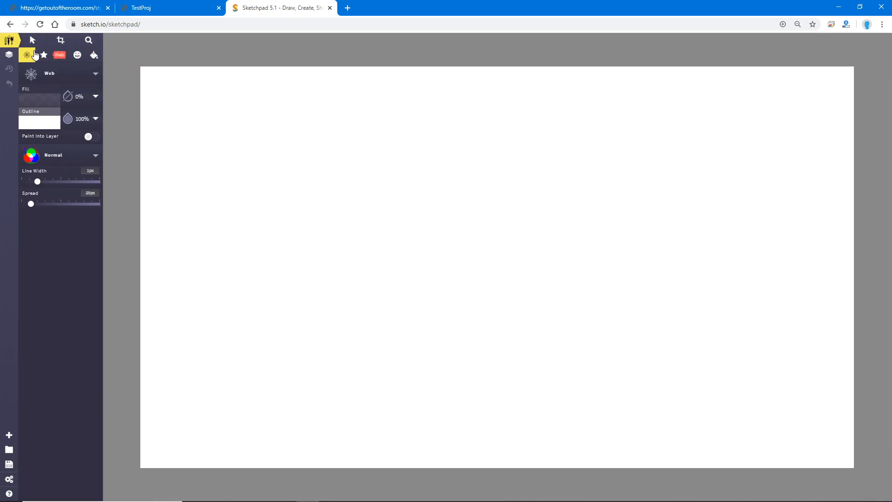
# Set up the Vector Fill tool with the white-to-black radial gradient as its fill.
pyautogui.click(77, 55)
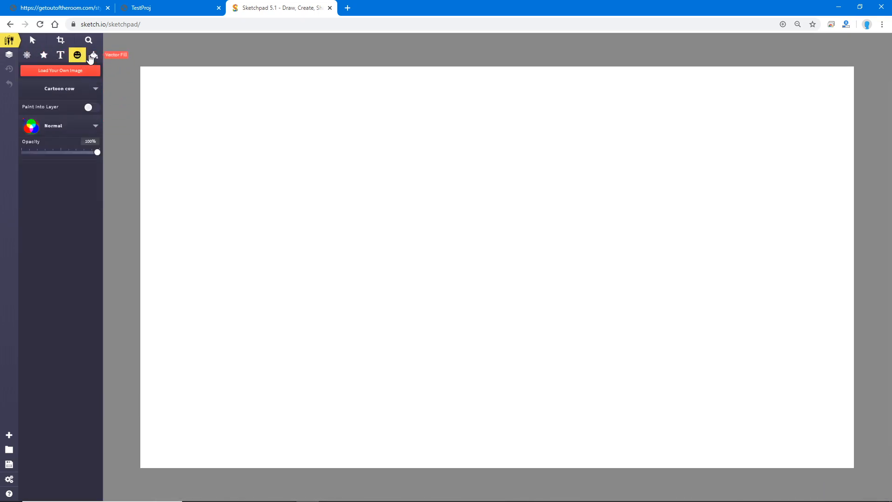
pyautogui.click(91, 57)
pyautogui.click(77, 74)
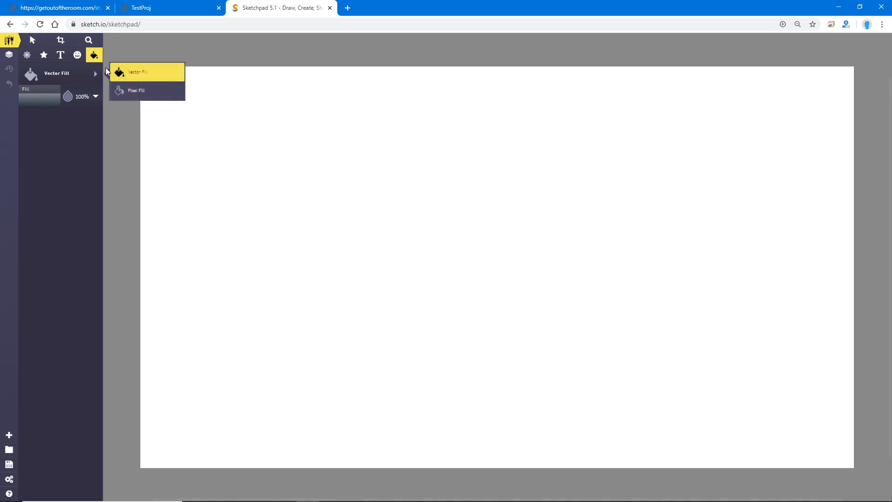
pyautogui.click(37, 95)
pyautogui.click(163, 94)
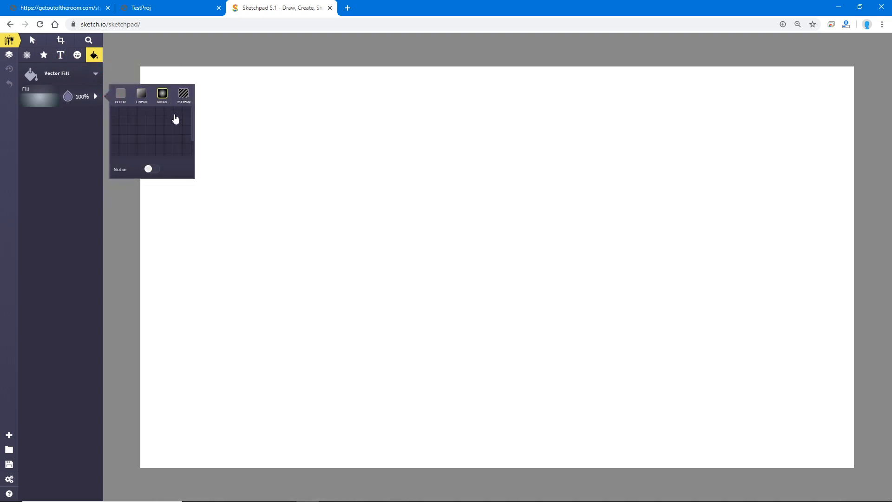
pyautogui.scroll(-2, 163, 137)
pyautogui.scroll(1, 173, 128)
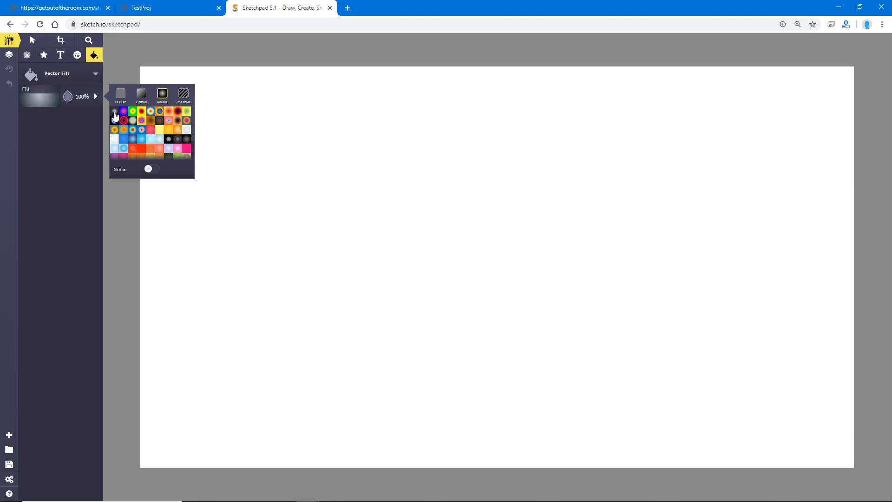
pyautogui.click(116, 116)
pyautogui.scroll(-3, 181, 149)
pyautogui.scroll(3, 177, 146)
pyautogui.click(54, 165)
# Fill the whole canvas with the radial gradient and shift its bright centre toward the canvas's left side.
pyautogui.moveTo(307, 126); pyautogui.dragTo(870, 357)
pyautogui.moveTo(531, 125); pyautogui.dragTo(636, 276)
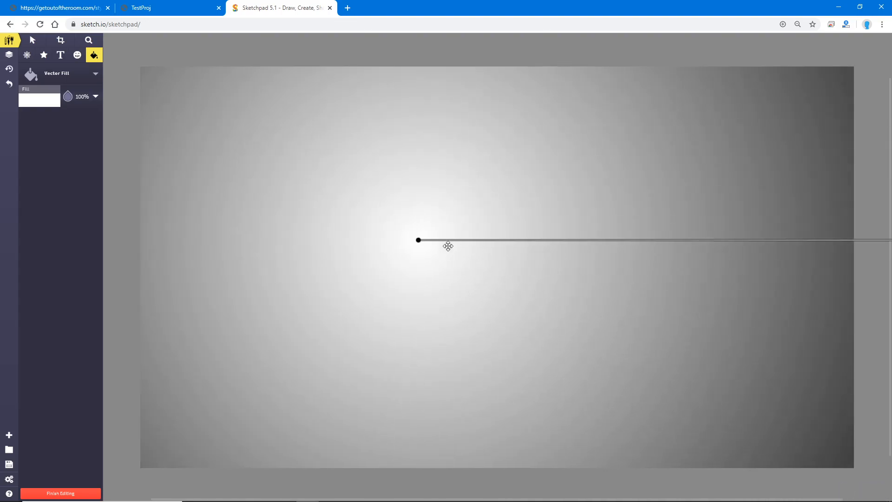
pyautogui.moveTo(414, 242); pyautogui.dragTo(341, 249)
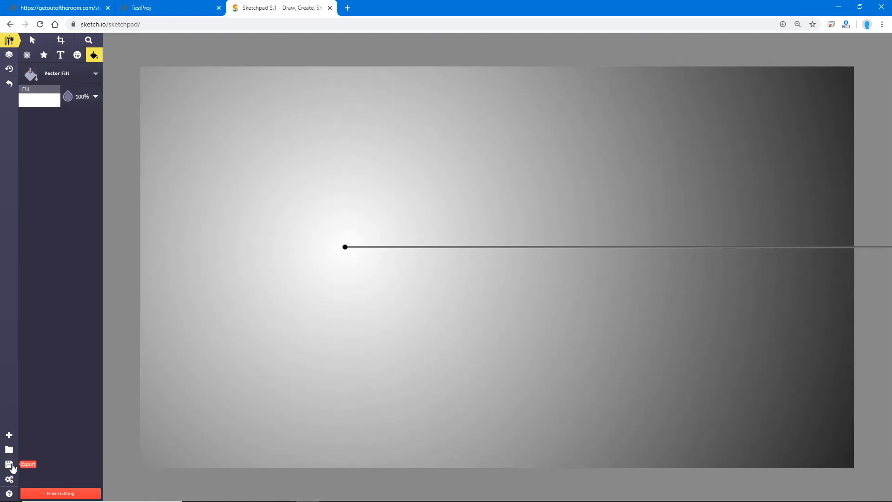
# Export the gradient drawing as a PNG and show the downloaded file in its folder.
pyautogui.click(9, 465)
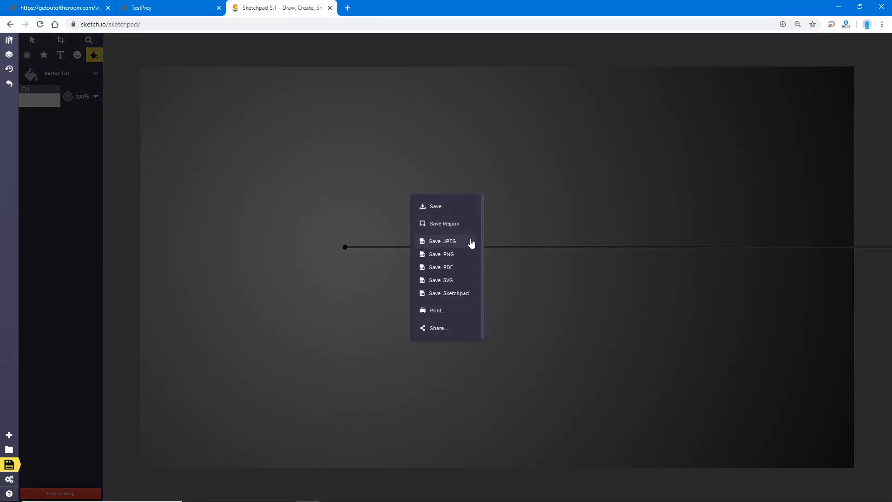
pyautogui.click(470, 256)
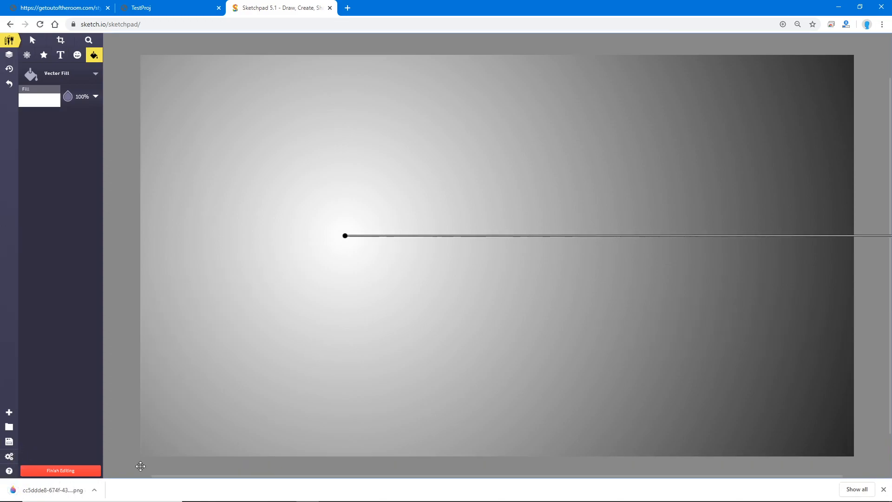
pyautogui.click(96, 492)
pyautogui.click(158, 459)
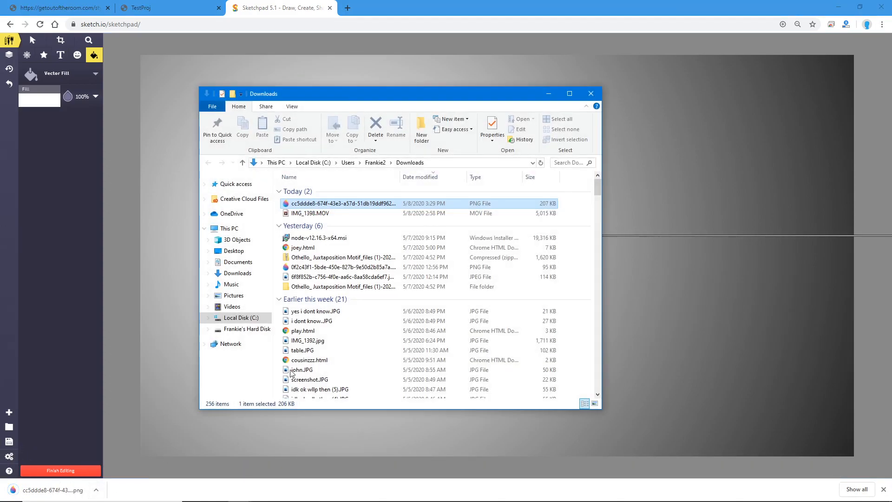
# Copy the downloaded PNG from Downloads into the TestProj project's HTML5 folder.
pyautogui.rightClick(343, 206)
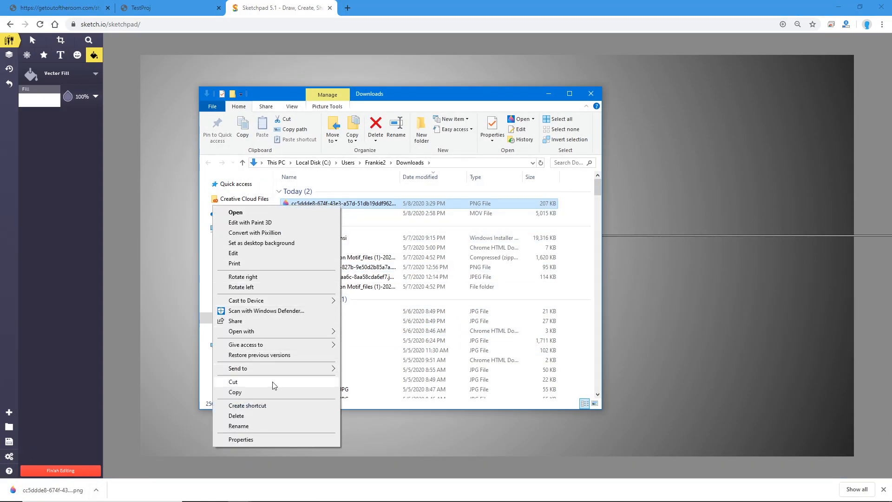
pyautogui.click(279, 392)
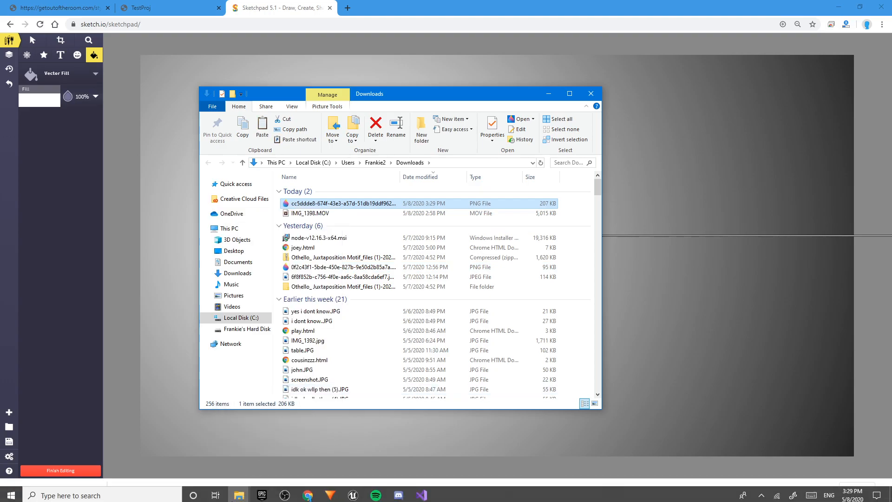
pyautogui.moveTo(239, 496)
pyautogui.click(200, 453)
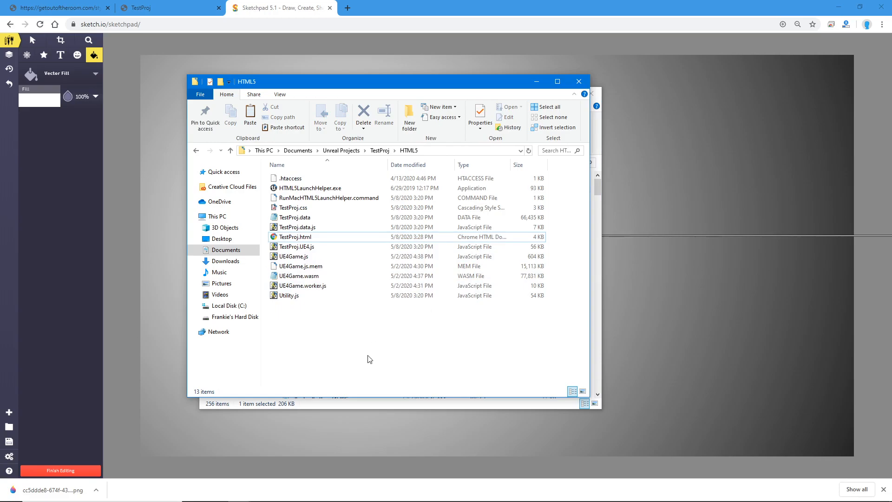
pyautogui.hotkey('ctrl', 'v')
# Rename the pasted PNG in the HTML5 folder as back.png.
pyautogui.rightClick(371, 189)
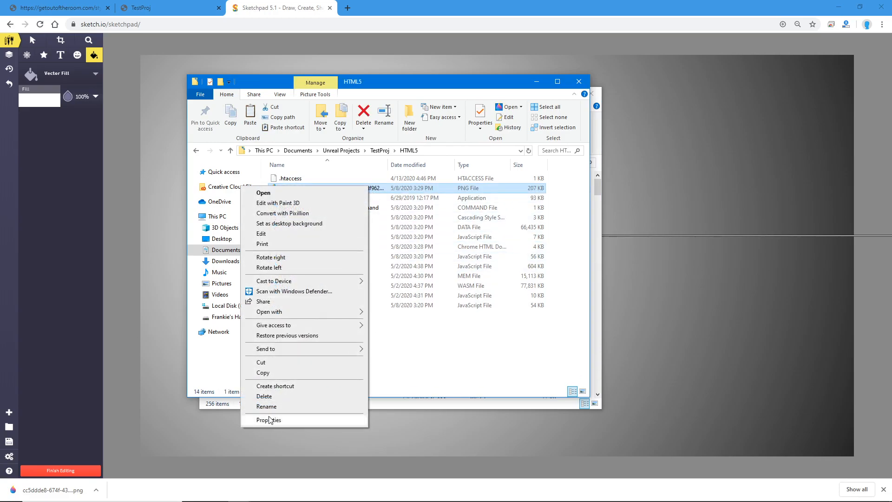
pyautogui.click(280, 405)
pyautogui.write('back.png')
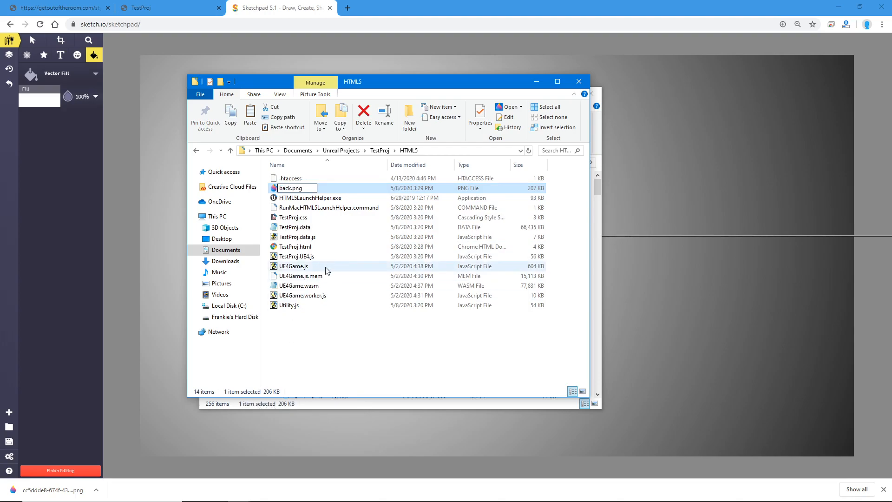
pyautogui.press('Return')
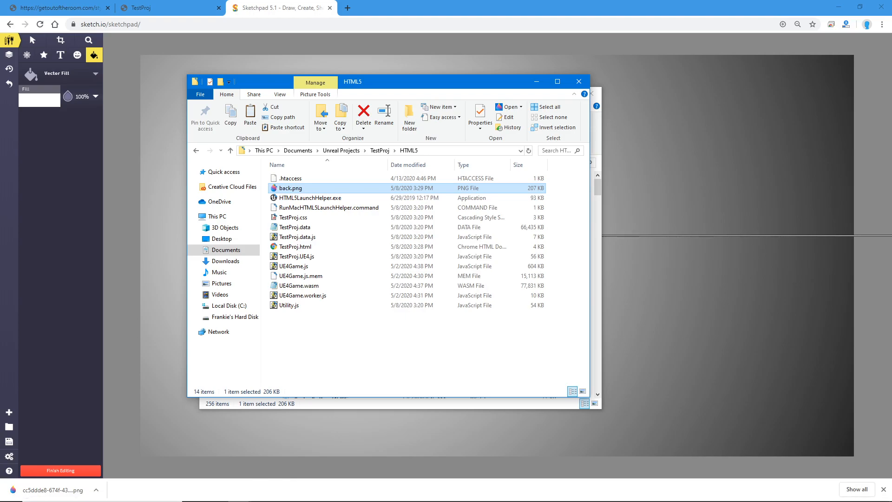
# In Visual Studio, set the body:before background URL in TestProj.html to "back.png" and save the file.
pyautogui.click(421, 492)
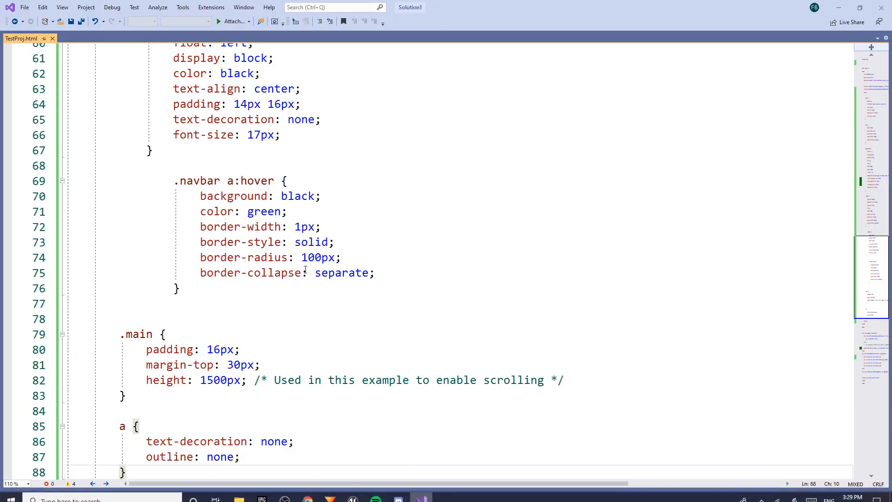
pyautogui.scroll(5, 306, 252)
pyautogui.scroll(6, 311, 260)
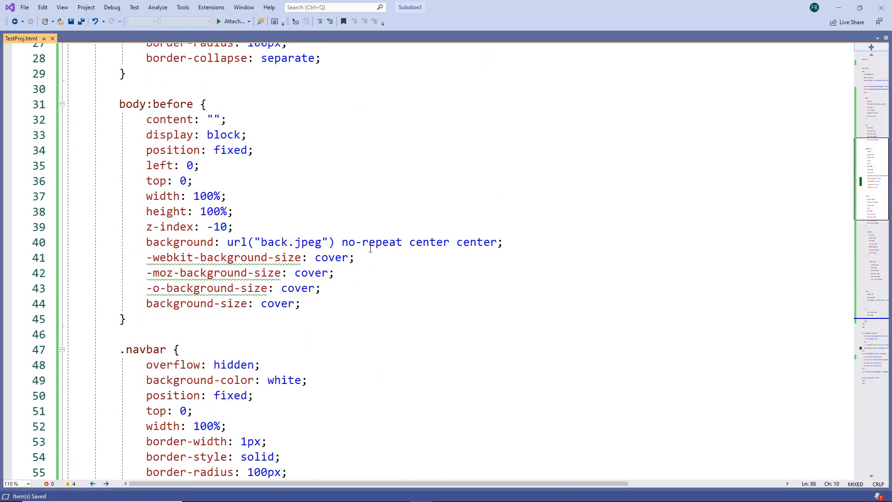
pyautogui.click(323, 245)
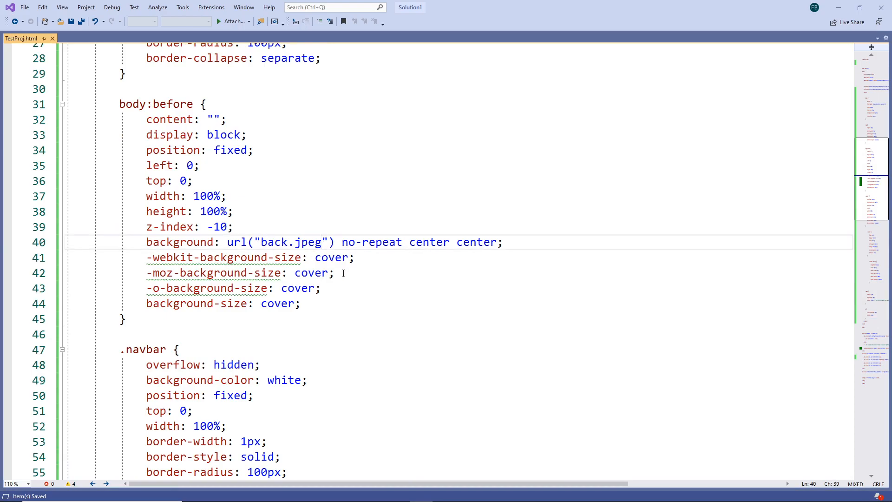
pyautogui.press('BackSpace')
pyautogui.press('BackSpace')
pyautogui.press('BackSpace')
pyautogui.press('BackSpace')
pyautogui.press('BackSpace')
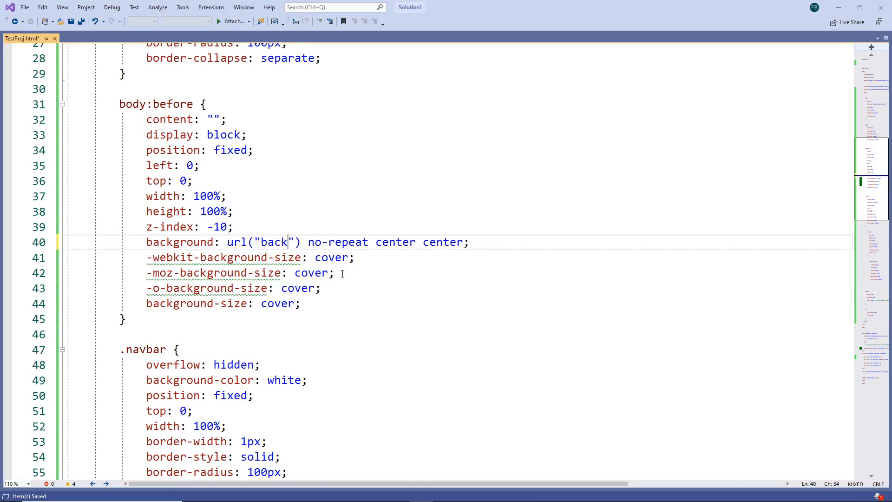
pyautogui.scroll(1, 427, 337)
pyautogui.press('BackSpace')
pyautogui.press('BackSpace')
pyautogui.press('BackSpace')
pyautogui.write('ack.png')
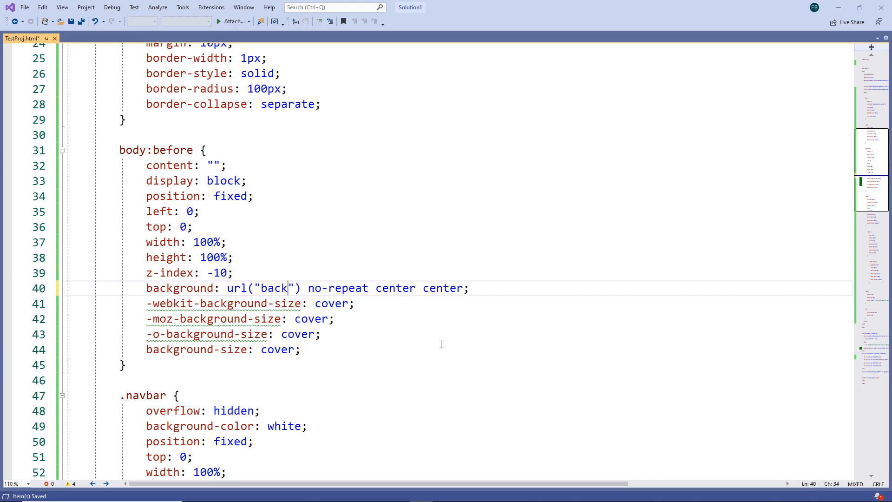
pyautogui.hotkey('ctrl', 's')
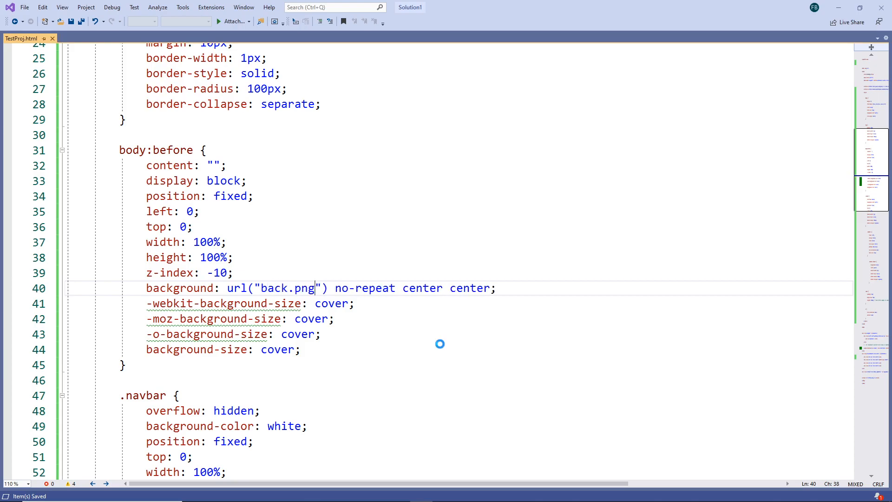
# Switch to Chrome, reload the TestProj page to check its background, and dismiss the downloads bar.
pyautogui.moveTo(403, 497)
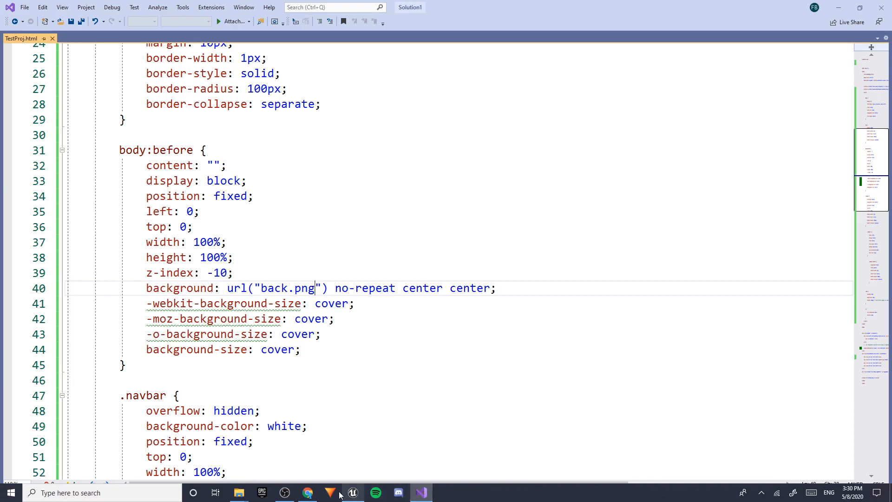
pyautogui.click(307, 493)
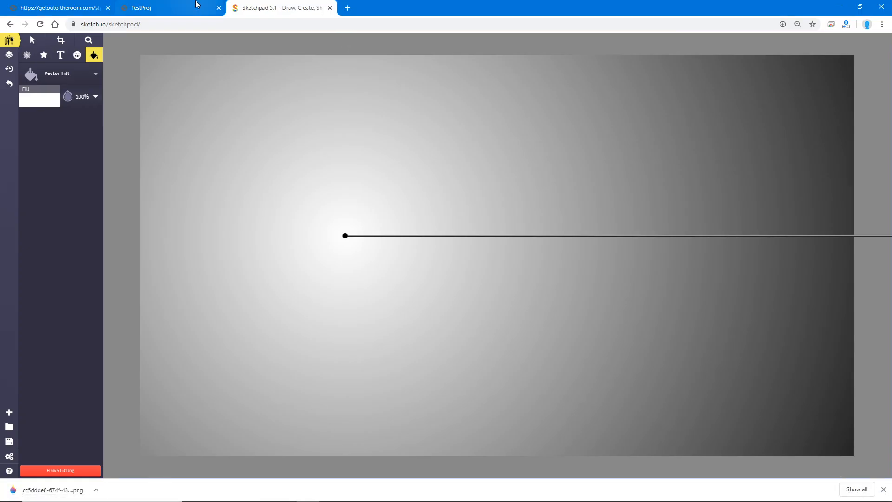
pyautogui.click(156, 10)
pyautogui.click(40, 24)
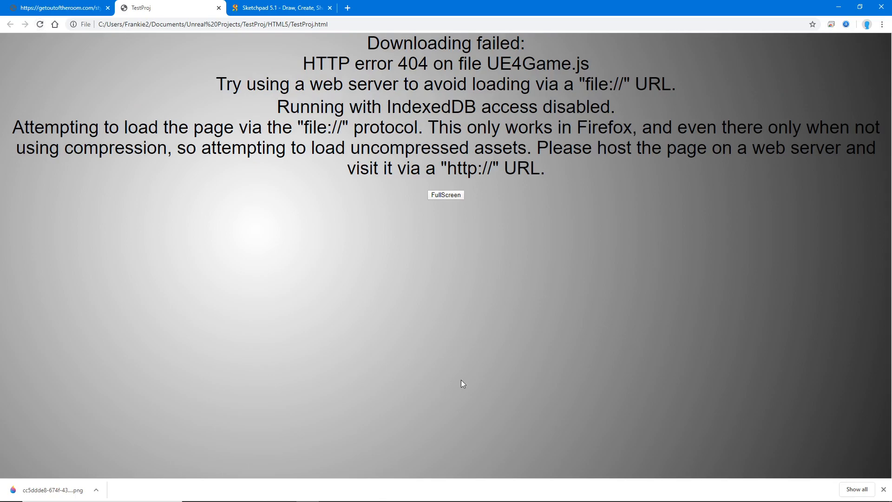
pyautogui.click(884, 490)
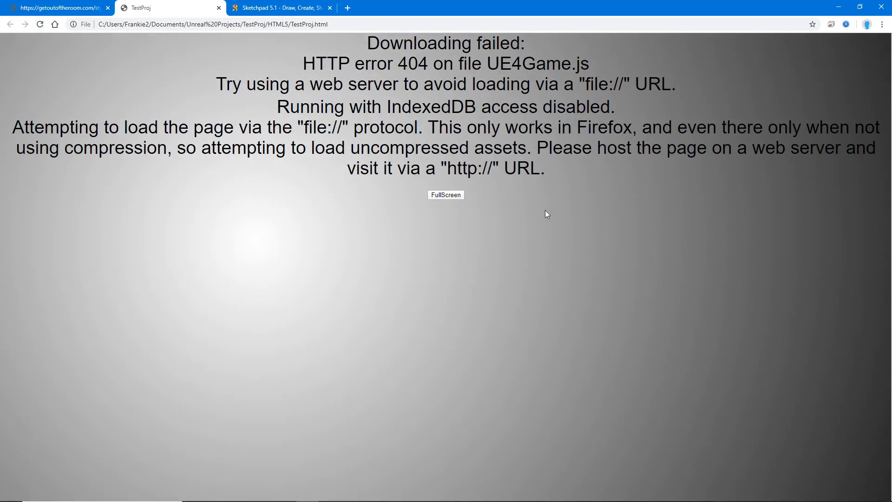
# Examine the loading messages displayed above the FullScreen button on the TestProj page.
pyautogui.moveTo(558, 166); pyautogui.dragTo(153, 38)
pyautogui.click(596, 187)
pyautogui.moveTo(597, 187); pyautogui.dragTo(484, 150)
pyautogui.click(622, 184)
pyautogui.moveTo(581, 163); pyautogui.dragTo(473, 142)
pyautogui.click(473, 141)
pyautogui.moveTo(352, 54); pyautogui.dragTo(605, 169)
pyautogui.click(631, 200)
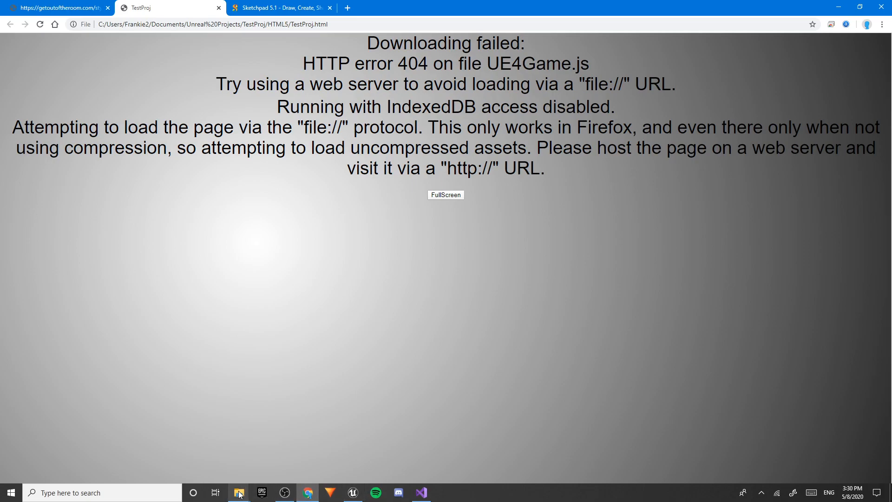
# Run HTML5LaunchHelper.exe from the HTML5 folder and return to the TestProj page in Chrome.
pyautogui.moveTo(239, 494)
pyautogui.click(213, 453)
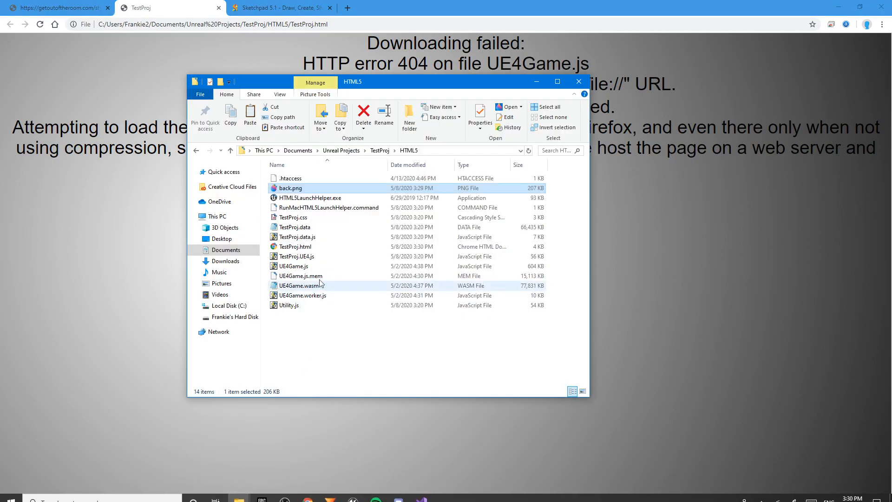
pyautogui.doubleClick(337, 198)
pyautogui.doubleClick(186, 160)
pyautogui.click(537, 104)
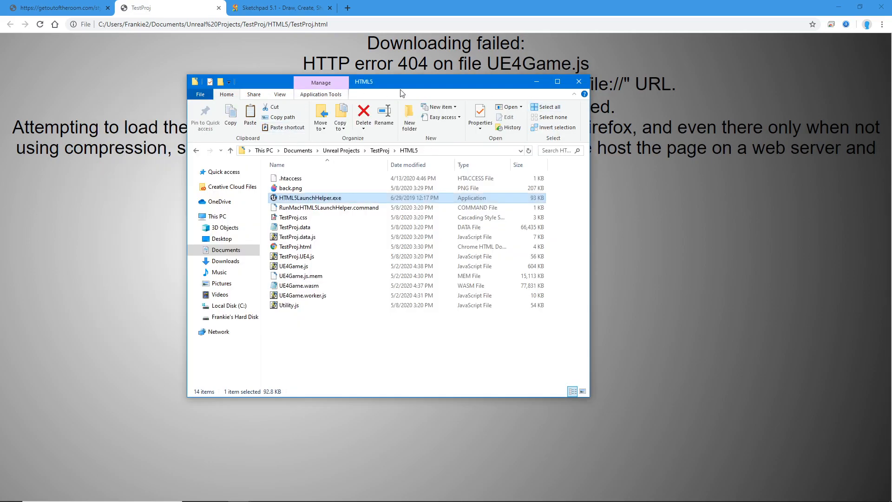
pyautogui.click(660, 246)
pyautogui.moveTo(538, 190); pyautogui.dragTo(447, 169)
pyautogui.click(576, 181)
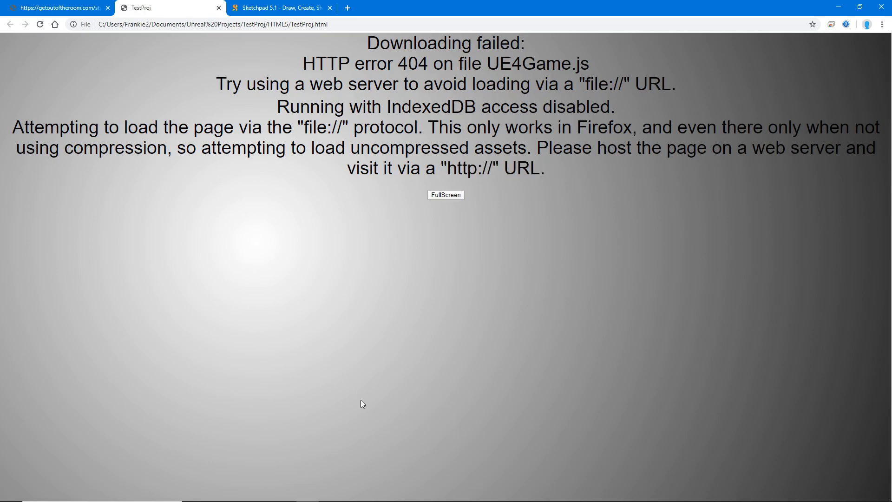
# Load getoutoftheroom.com in place of Sketchpad and open the Leaping Dog game from its homepage.
pyautogui.click(94, 10)
pyautogui.click(136, 8)
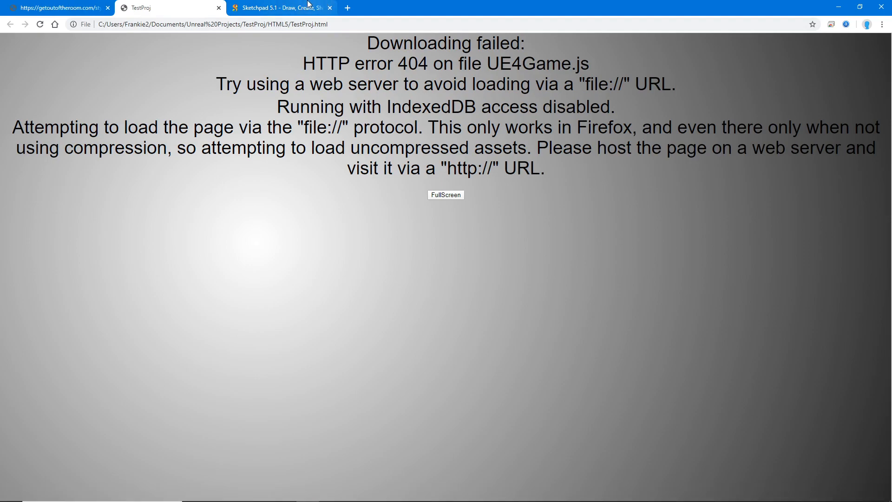
pyautogui.click(324, 8)
pyautogui.click(327, 24)
pyautogui.write('getoutoftheroom.com')
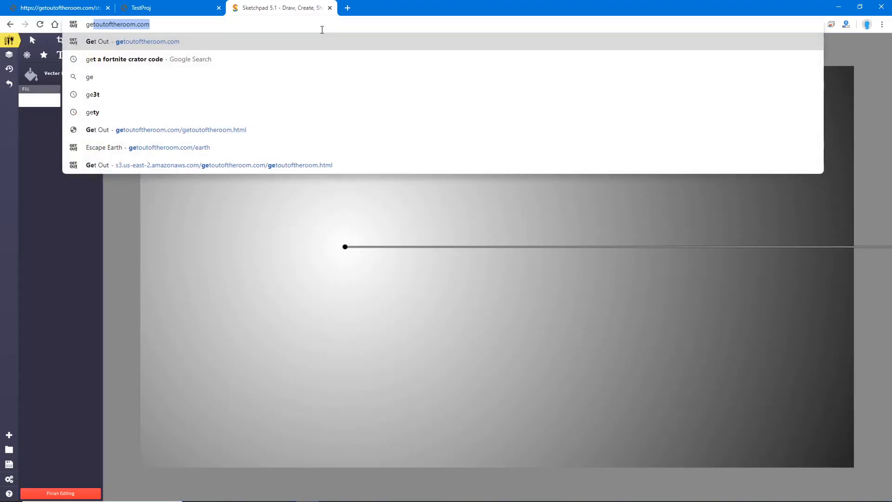
pyautogui.press('Return')
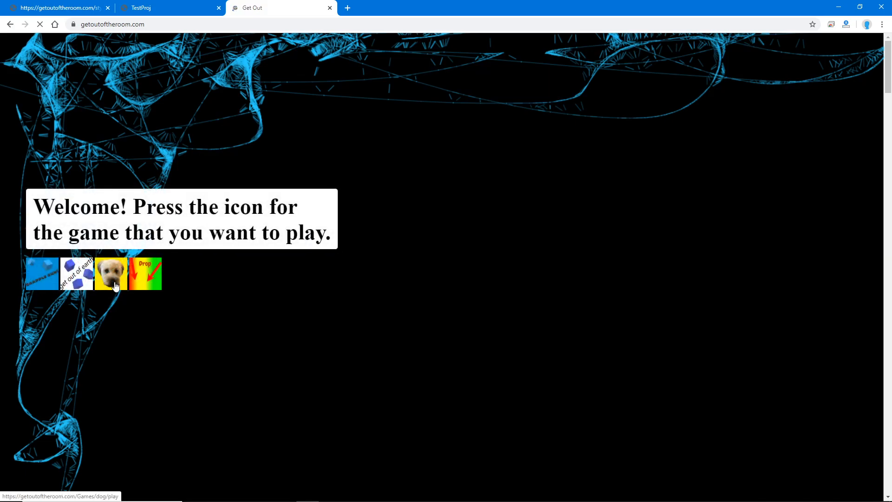
pyautogui.click(113, 282)
# View the Leaping Dog page source, close the game tab, and examine the navbar's Homepage link and welcome text.
pyautogui.rightClick(277, 123)
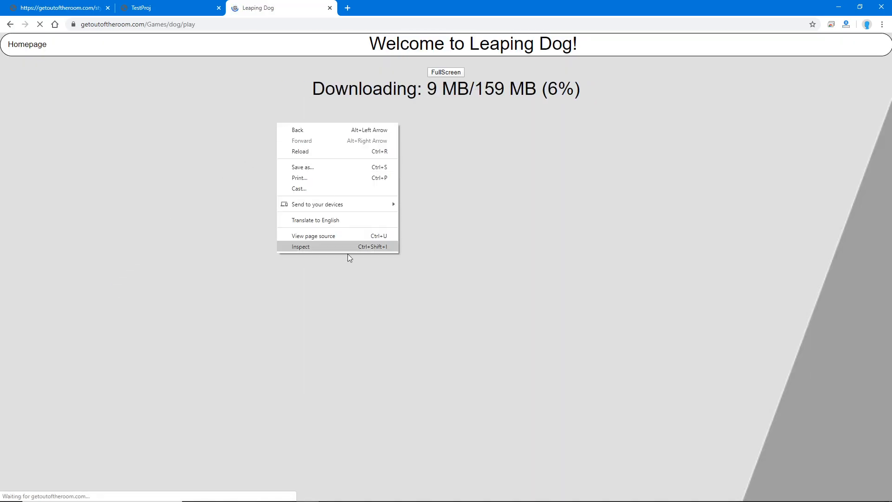
pyautogui.click(328, 236)
pyautogui.click(330, 8)
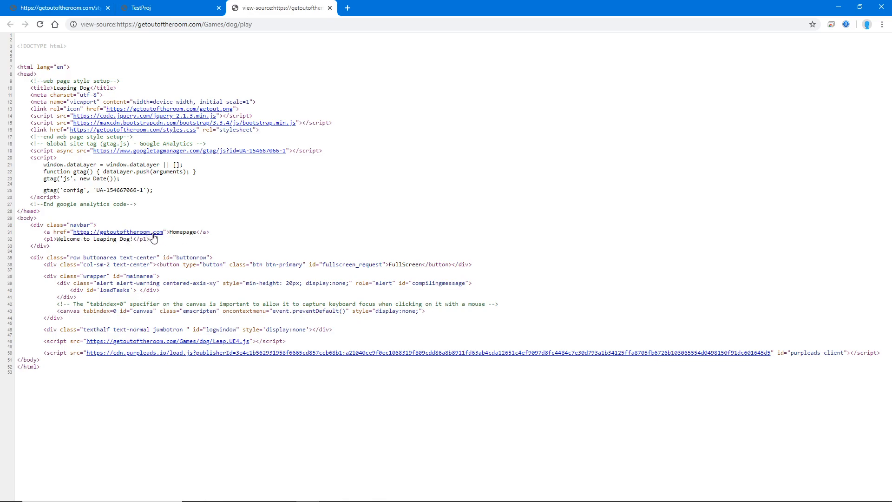
pyautogui.doubleClick(187, 231)
pyautogui.click(219, 237)
pyautogui.moveTo(44, 238); pyautogui.dragTo(155, 247)
pyautogui.click(176, 244)
# Switch to Visual Studio and examine the .navbar, .navbar a and .navbar a:hover style rules in TestProj.html.
pyautogui.click(421, 499)
pyautogui.scroll(8, 309, 265)
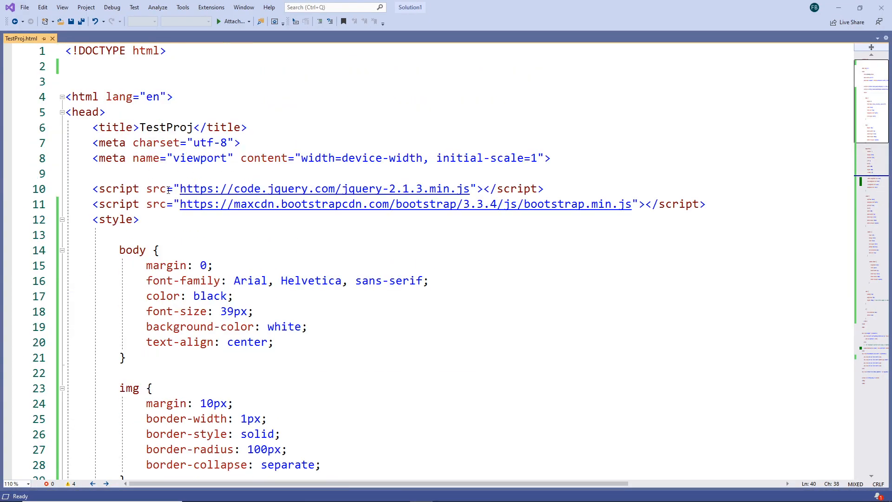
pyautogui.scroll(-19, 166, 147)
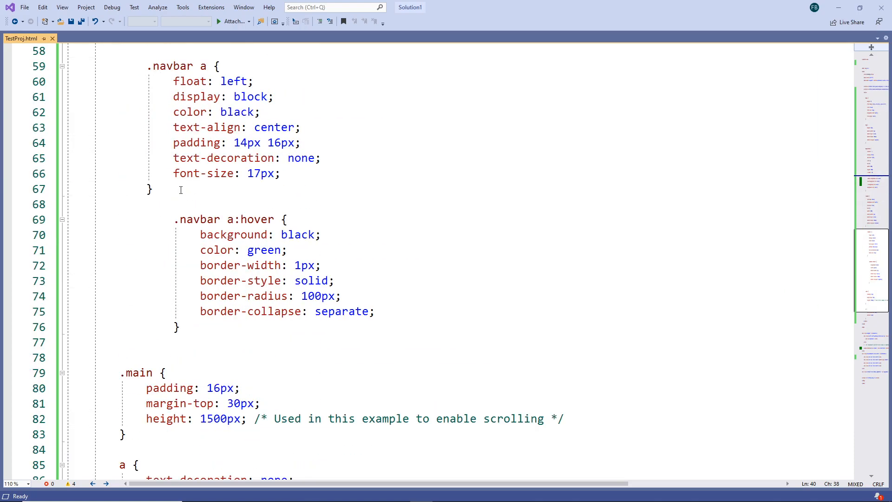
pyautogui.scroll(3, 181, 190)
pyautogui.click(148, 204)
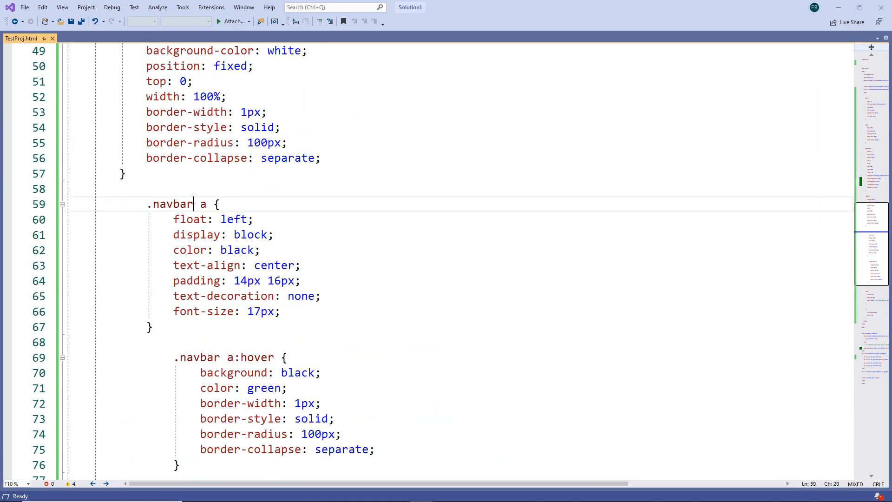
pyautogui.click(140, 206)
pyautogui.scroll(3, 142, 205)
pyautogui.click(112, 159)
pyautogui.click(194, 175)
pyautogui.moveTo(107, 153); pyautogui.dragTo(271, 365)
pyautogui.scroll(-1, 269, 350)
pyautogui.scroll(-3, 272, 350)
pyautogui.scroll(-3, 272, 349)
pyautogui.moveTo(244, 309); pyautogui.dragTo(249, 373)
pyautogui.click(244, 329)
pyautogui.scroll(7, 128, 274)
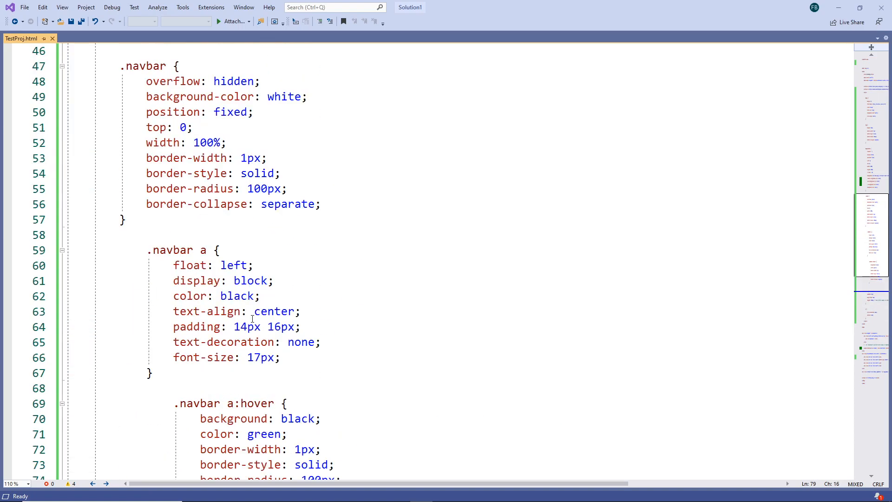
pyautogui.moveTo(94, 158); pyautogui.dragTo(199, 244)
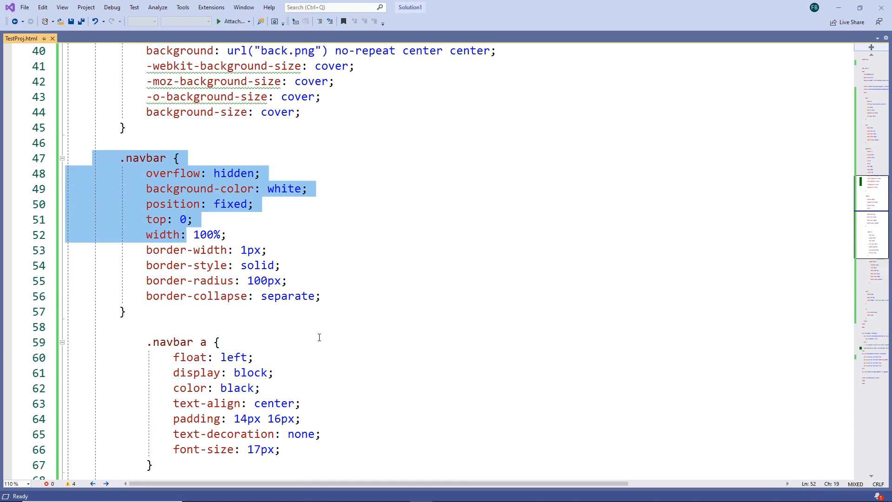
pyautogui.scroll(-7, 267, 324)
pyautogui.scroll(8, 267, 324)
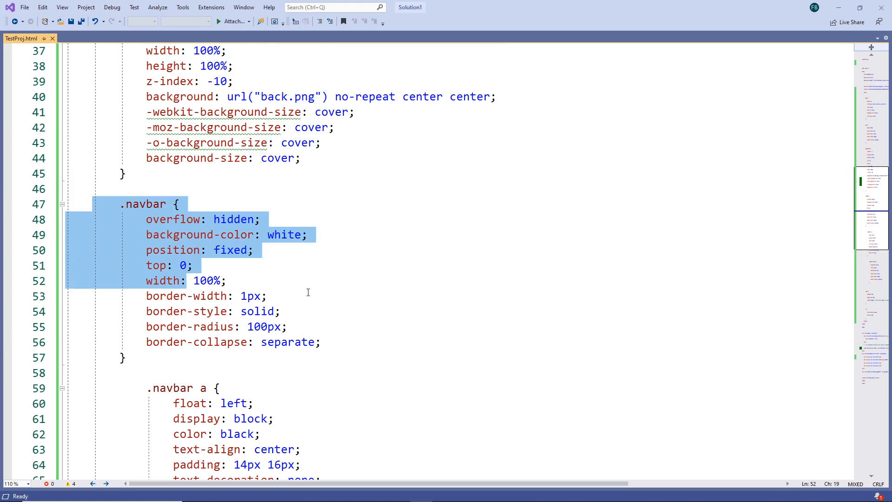
# Add blank lines below the opening body tag of TestProj.html and begin a div with class "navbar", consulting the Leaping Dog source in Chrome.
pyautogui.scroll(-17, 291, 278)
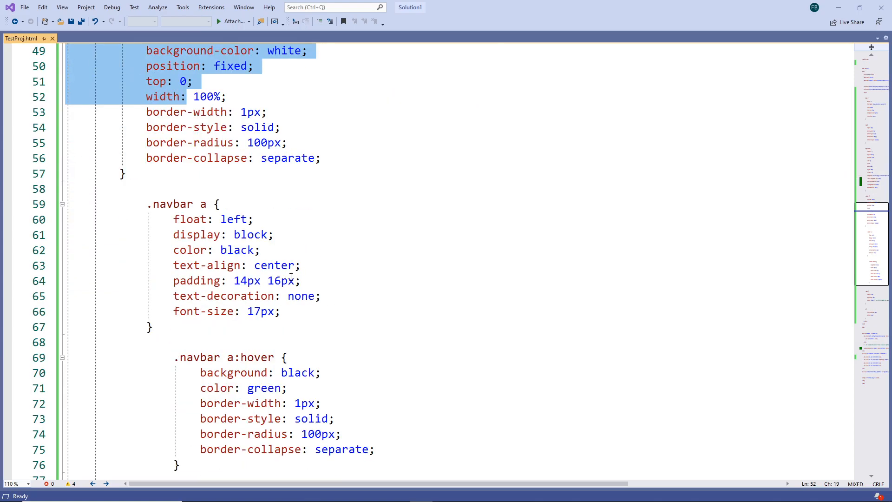
pyautogui.scroll(2, 291, 277)
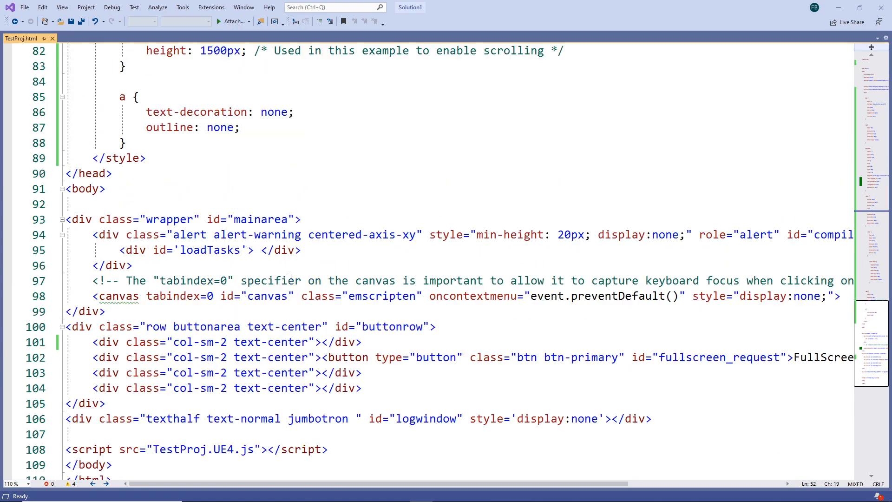
pyautogui.click(170, 187)
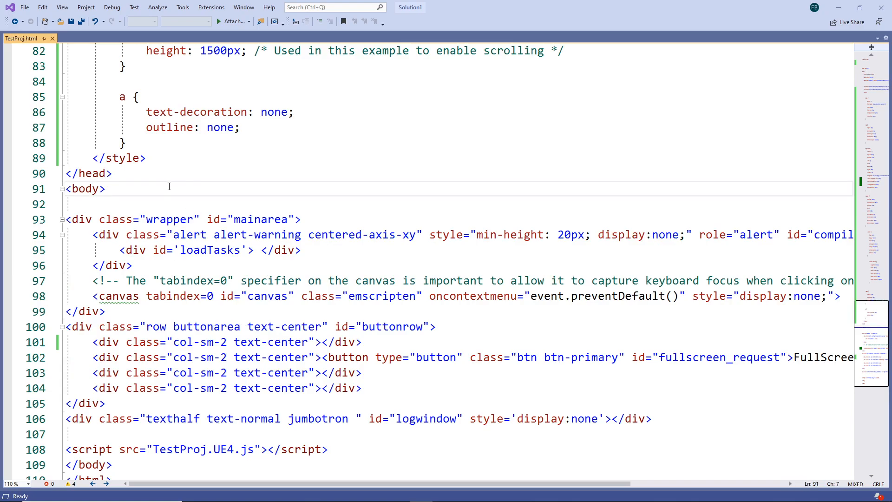
pyautogui.press('Return')
pyautogui.press('Return')
pyautogui.press('Return')
pyautogui.write('<div')
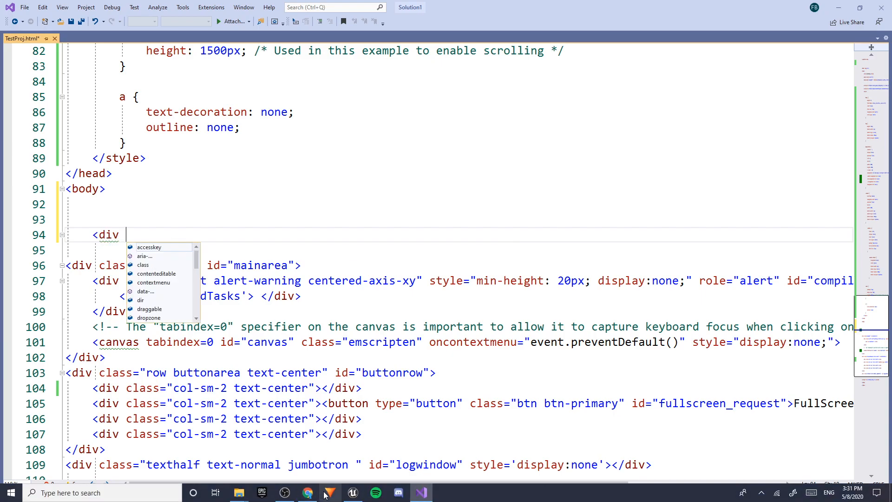
pyautogui.click(308, 495)
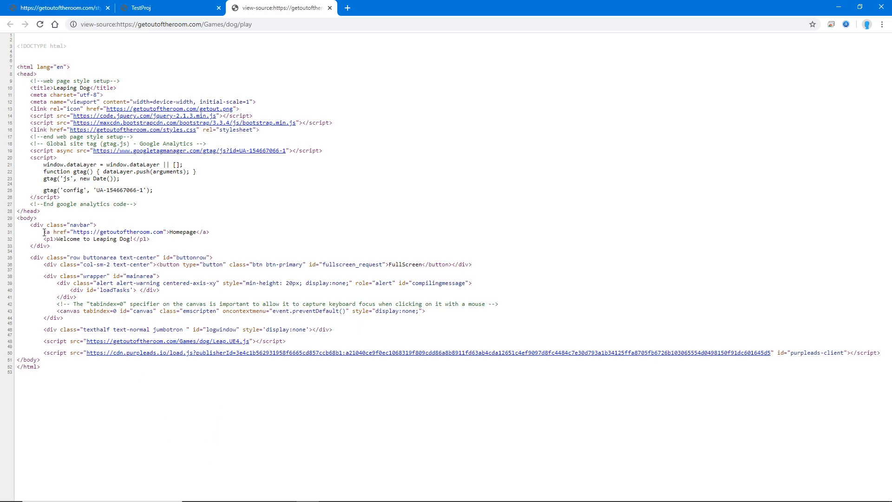
pyautogui.moveTo(423, 500)
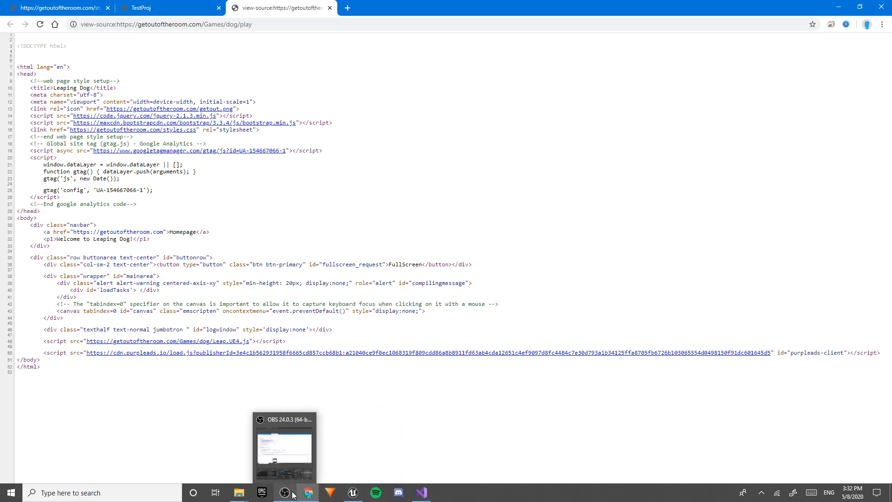
pyautogui.click(422, 493)
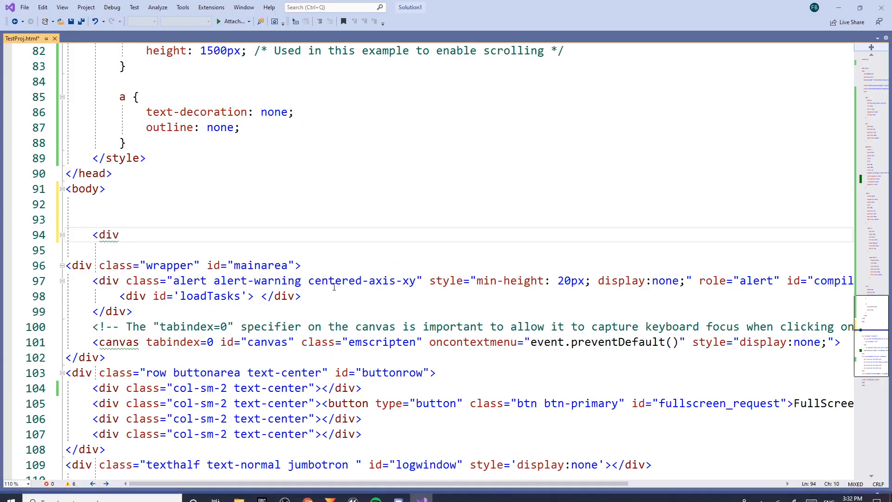
pyautogui.write('class')
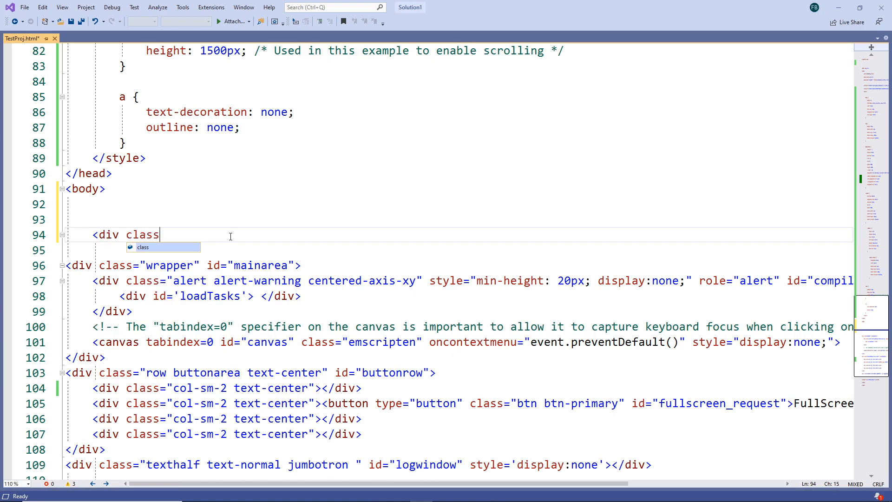
pyautogui.write('="')
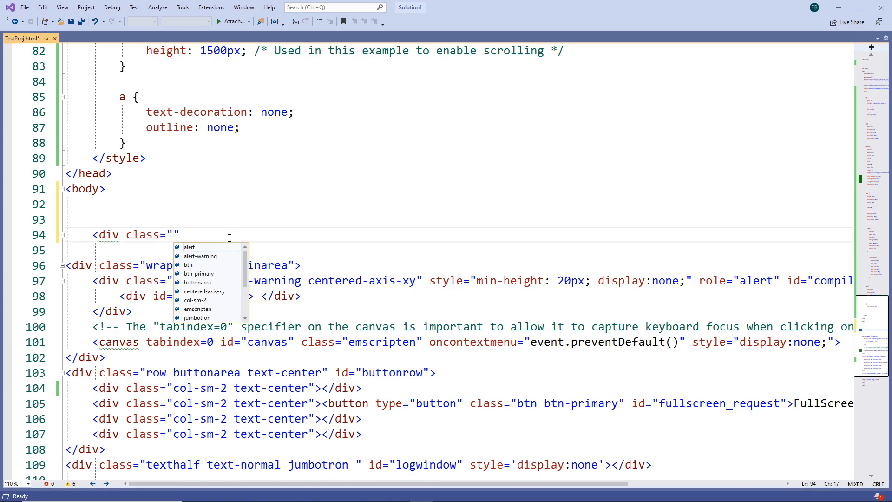
pyautogui.write('navbar')
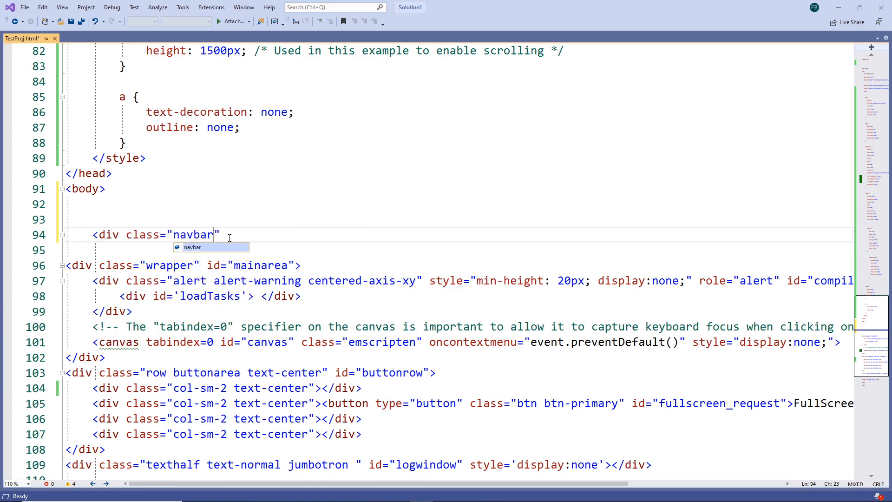
pyautogui.write('"')
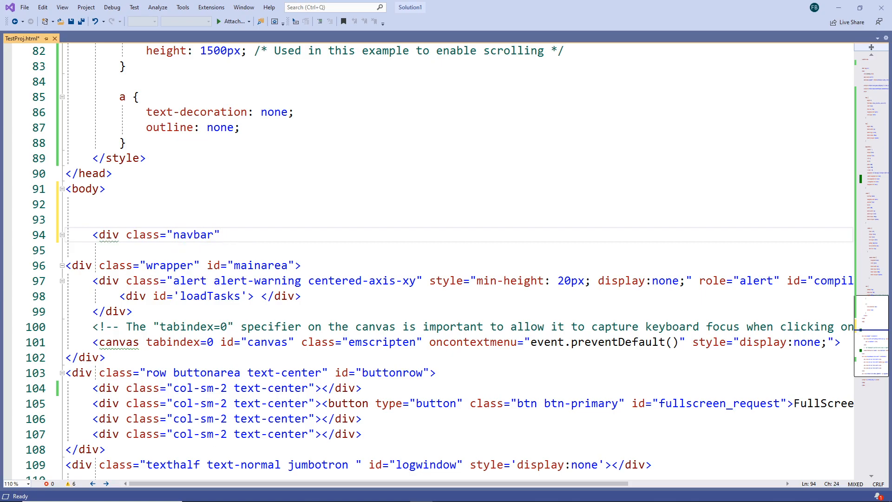
# Highlight the navbar's Homepage link and welcome lines in the Leaping Dog source in Chrome, and view the TestProj page.
pyautogui.click(300, 498)
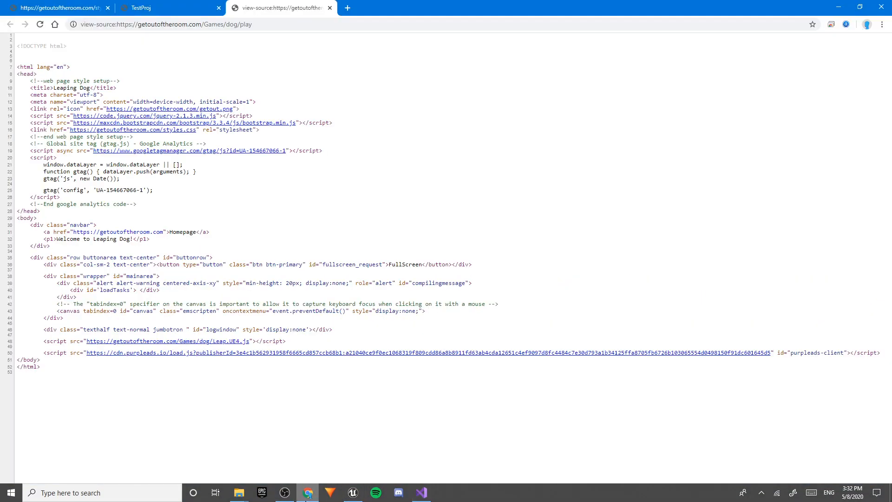
pyautogui.moveTo(38, 232); pyautogui.dragTo(176, 242)
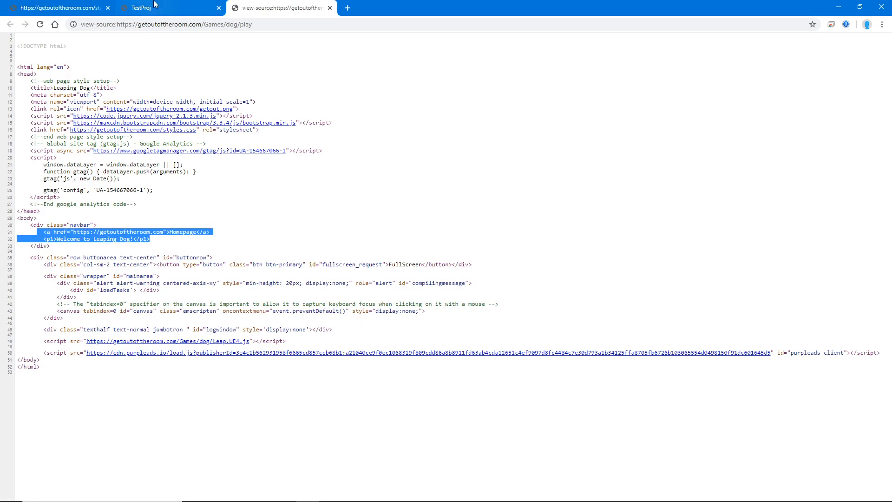
pyautogui.click(171, 7)
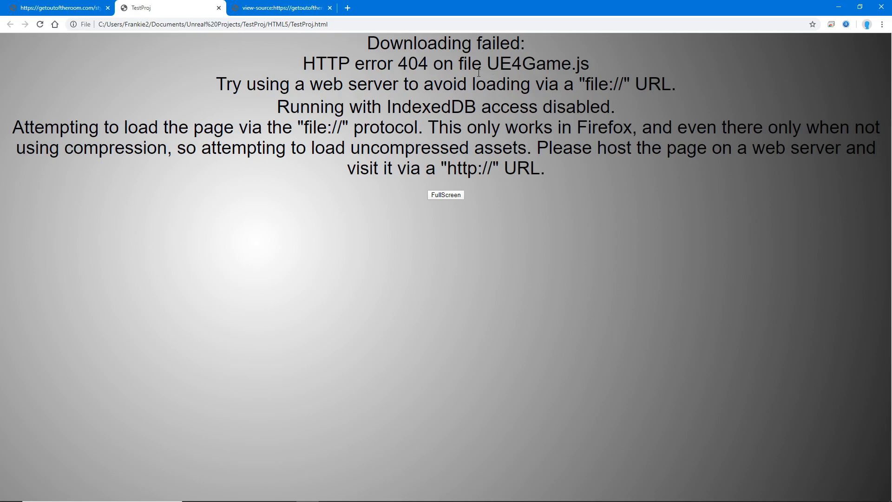
pyautogui.click(281, 8)
pyautogui.moveTo(300, 499)
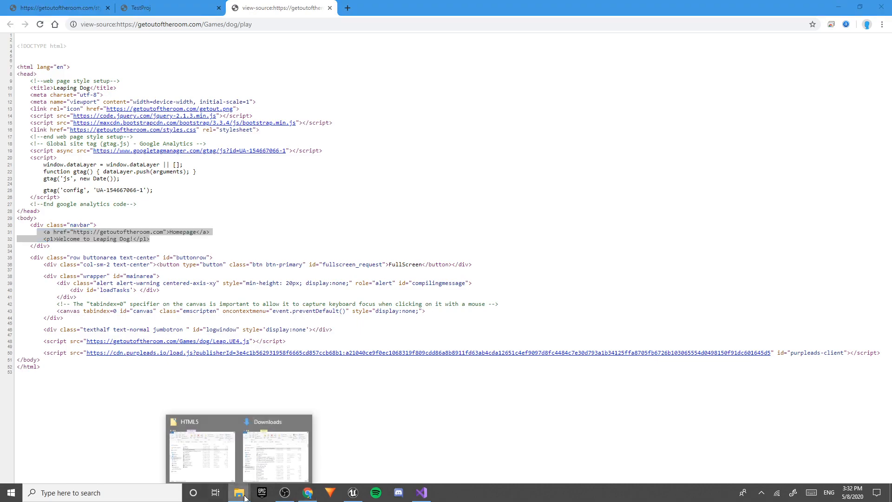
# Return to Visual Studio and complete the navbar div with its closing tag, leaving an empty line inside it.
pyautogui.click(422, 493)
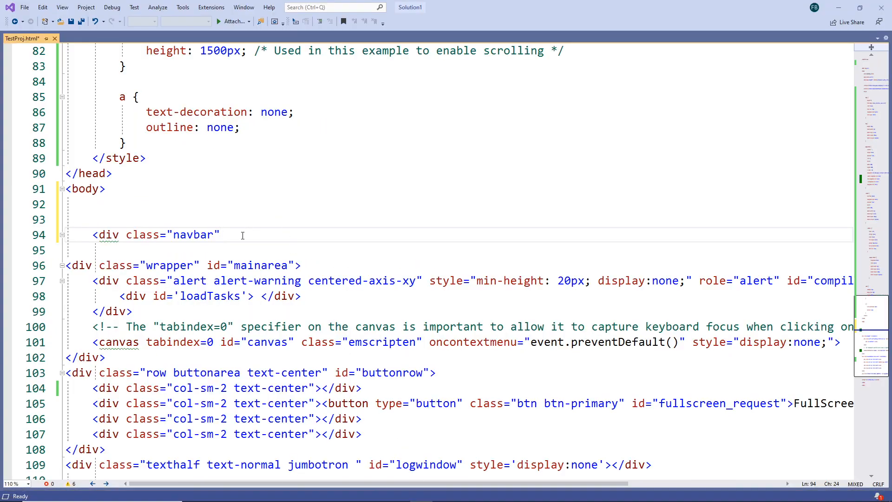
pyautogui.write('></div>')
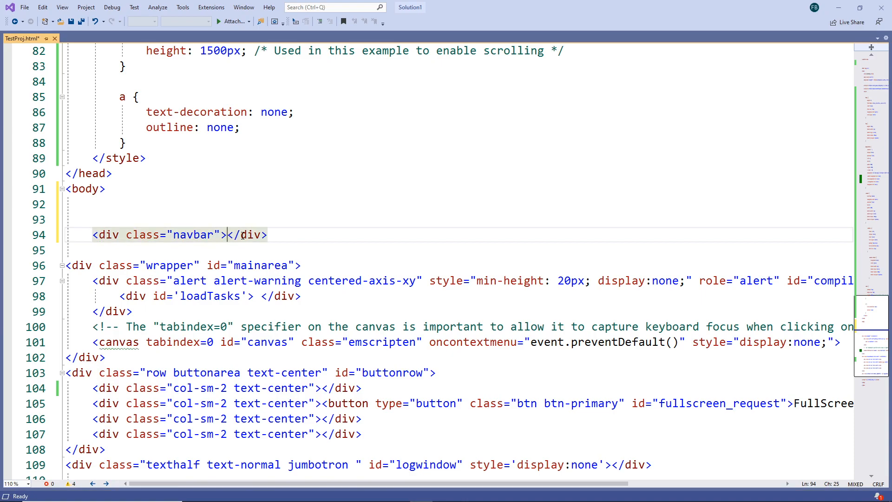
pyautogui.press('Return')
# Add a p1 element reading "Welcome to my game!" inside the navbar div.
pyautogui.write('M<')
pyautogui.press('BackSpace')
pyautogui.press('BackSpace')
pyautogui.write('<p1')
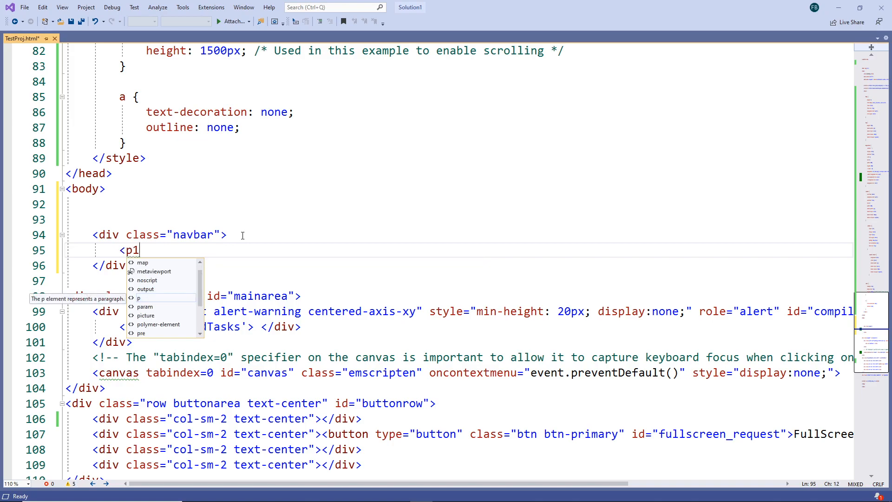
pyautogui.write('></p1>')
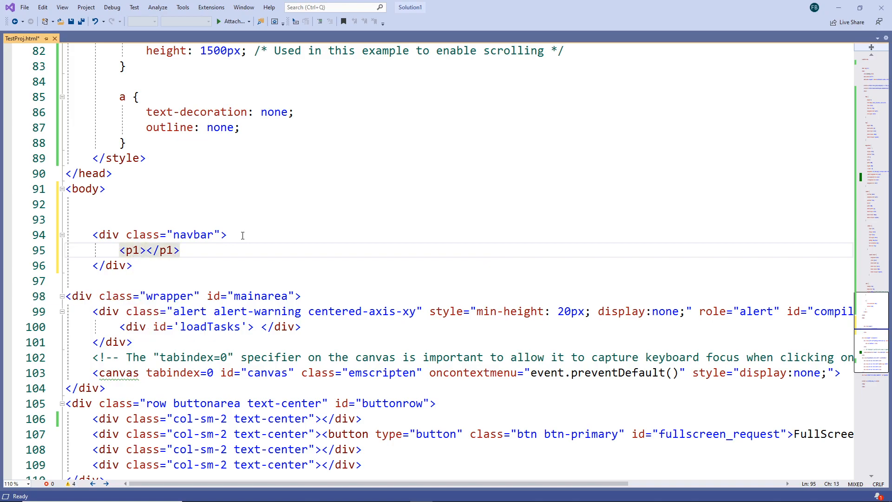
pyautogui.write('Welcome ')
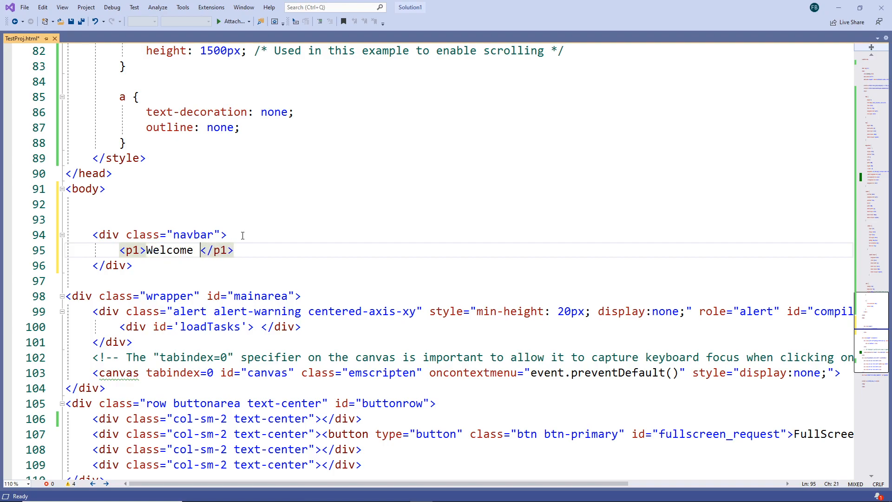
pyautogui.write('to myu gam')
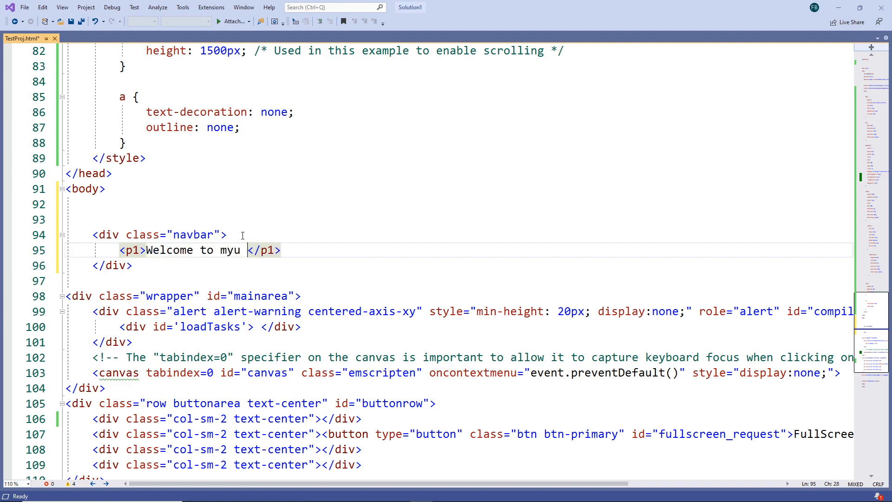
pyautogui.press('BackSpace')
pyautogui.press('BackSpace')
pyautogui.press('BackSpace')
pyautogui.press('BackSpace')
pyautogui.press('BackSpace')
pyautogui.write('game!')
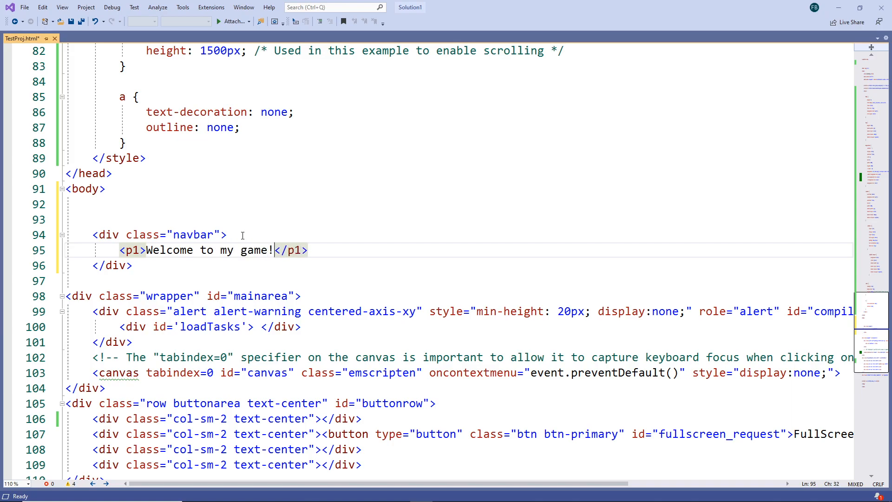
pyautogui.click(295, 229)
pyautogui.press('Return')
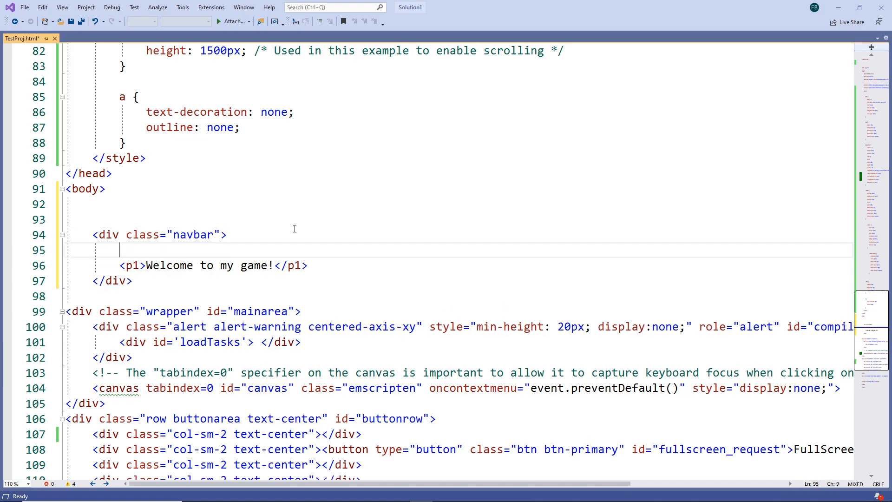
pyautogui.write('<')
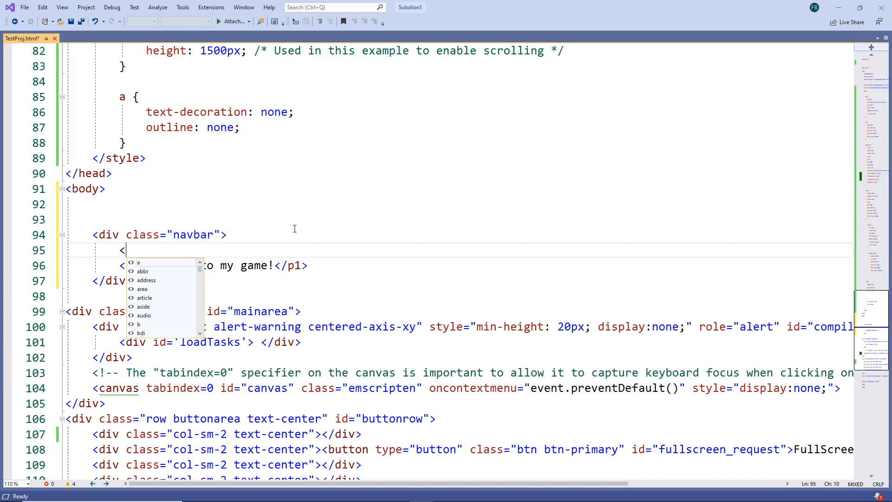
pyautogui.write('a href=')
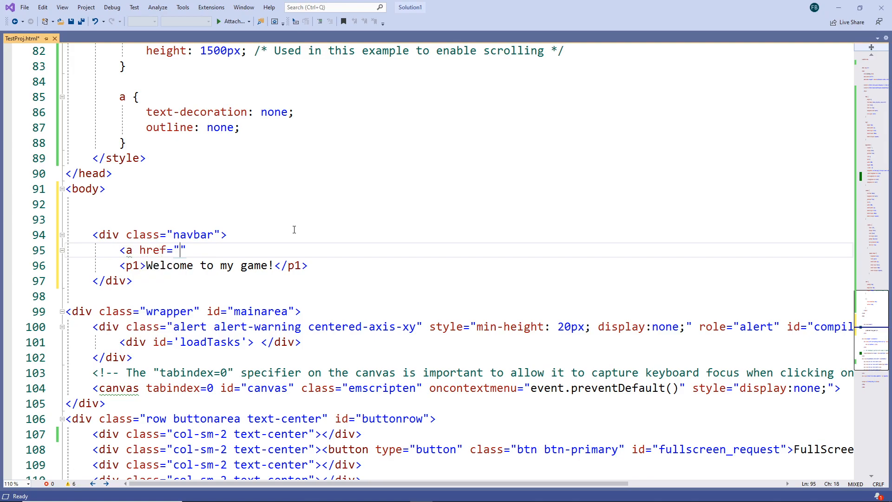
pyautogui.write('go')
pyautogui.press('BackSpace')
pyautogui.press('BackSpace')
pyautogui.write('https')
pyautogui.write('://google.co')
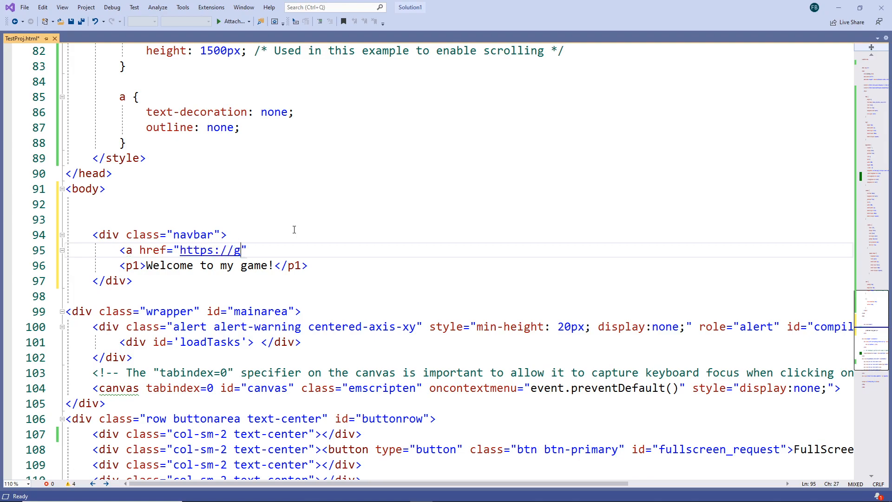
pyautogui.write('m')
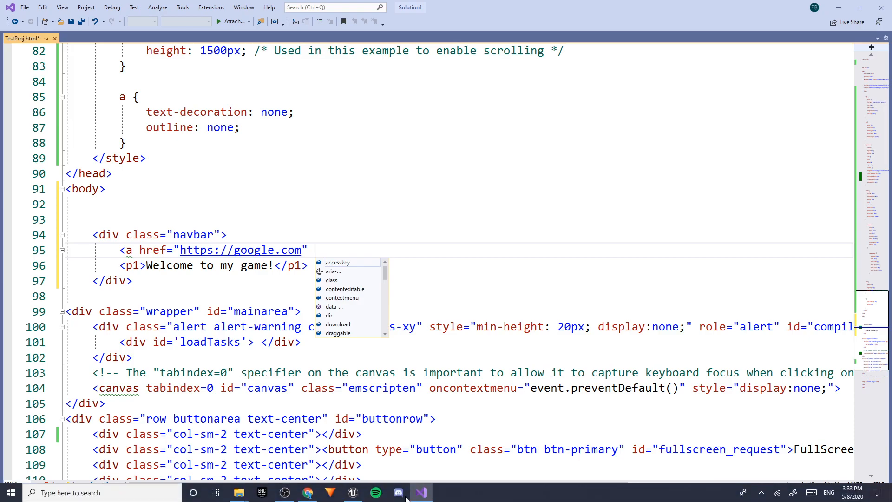
# Check the Leaping Dog link syntax in Chrome, return to Visual Studio, and complete the anchor with the text "google", saving TestProj.html.
pyautogui.click(308, 493)
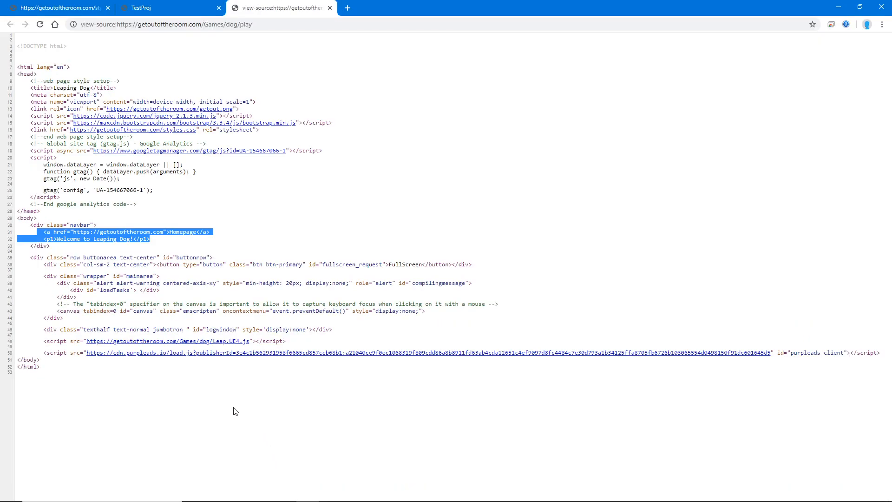
pyautogui.moveTo(260, 499)
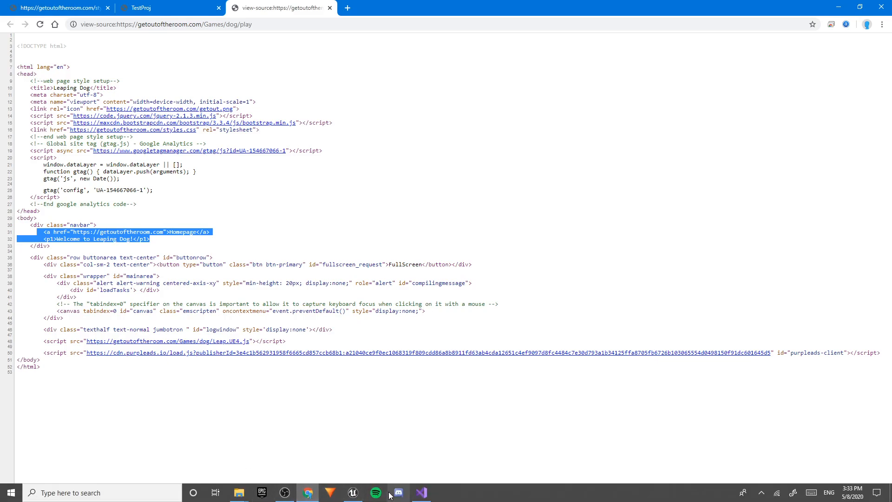
pyautogui.click(421, 493)
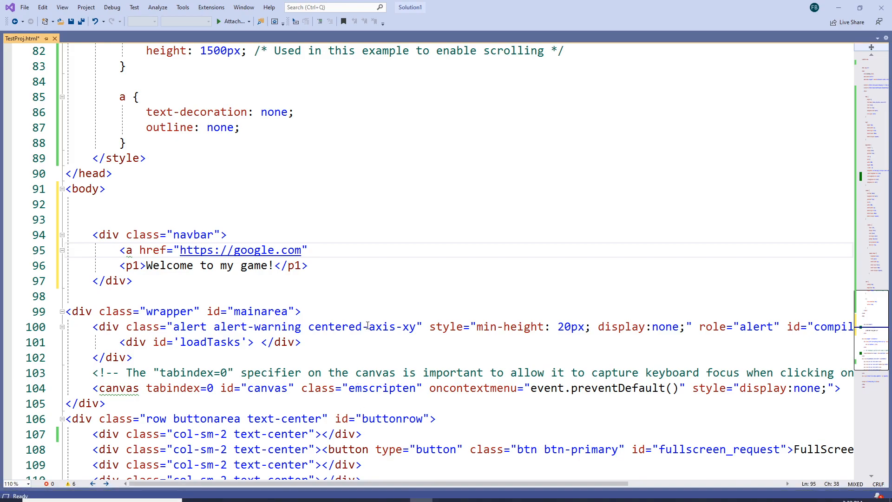
pyautogui.write('>')
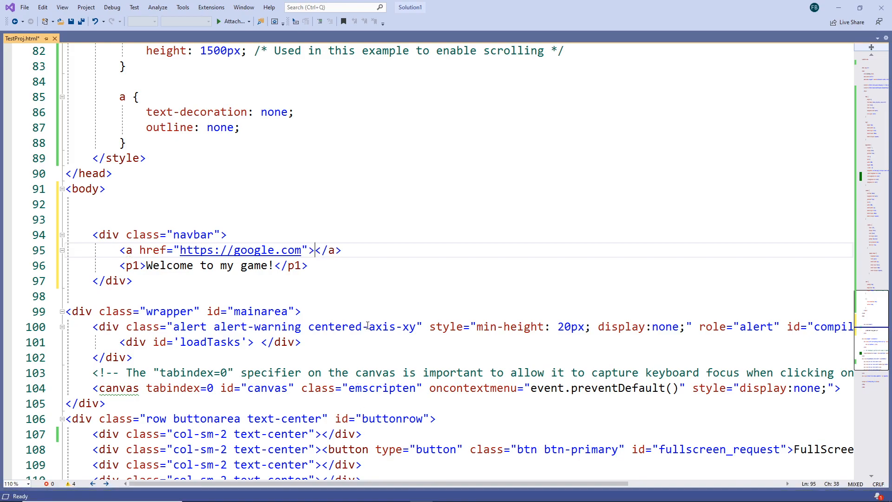
pyautogui.write('google')
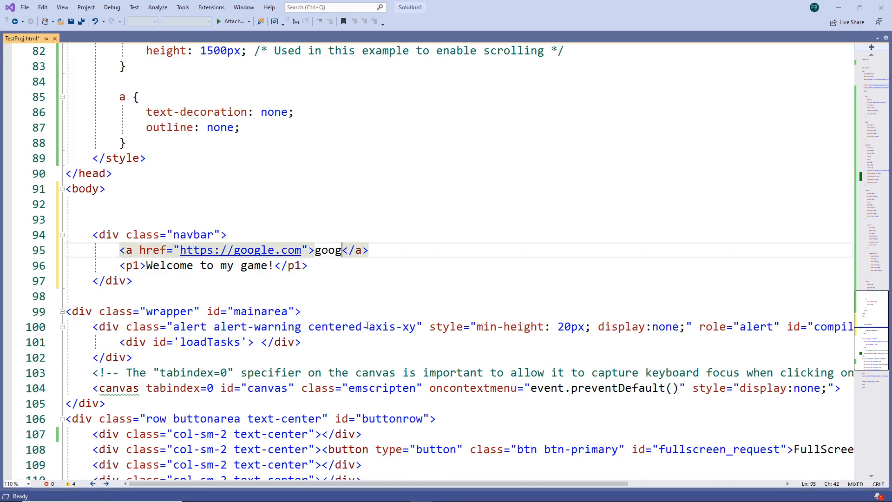
pyautogui.hotkey('ctrl', 's')
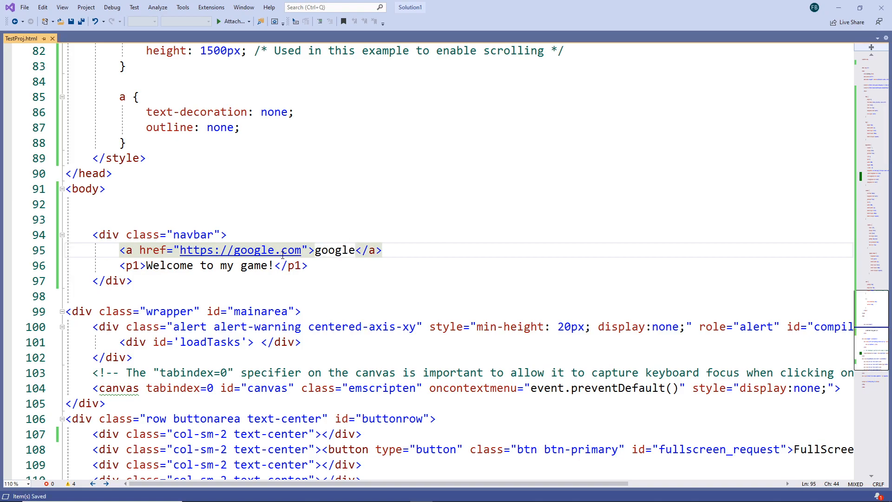
# Examine the navbar link's URL and its link text, as well as the welcome line, by highlighting each in the code.
pyautogui.moveTo(181, 251); pyautogui.dragTo(302, 252)
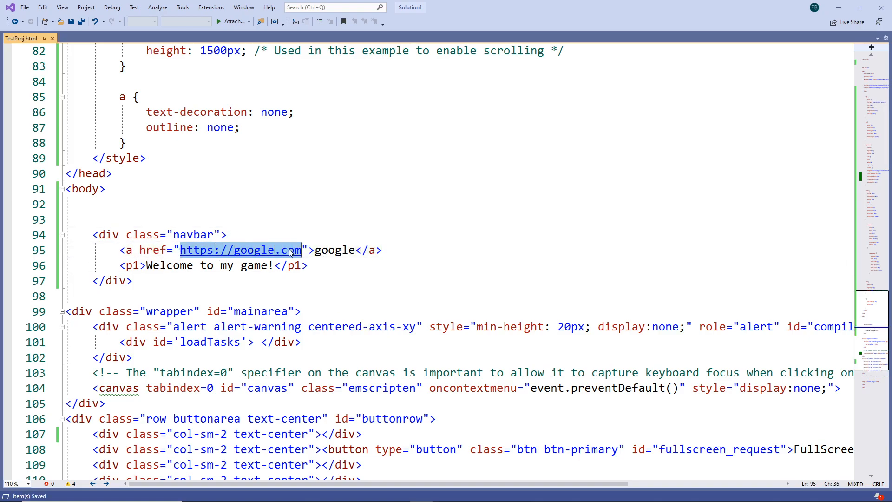
pyautogui.click(206, 235)
pyautogui.moveTo(201, 251); pyautogui.dragTo(281, 254)
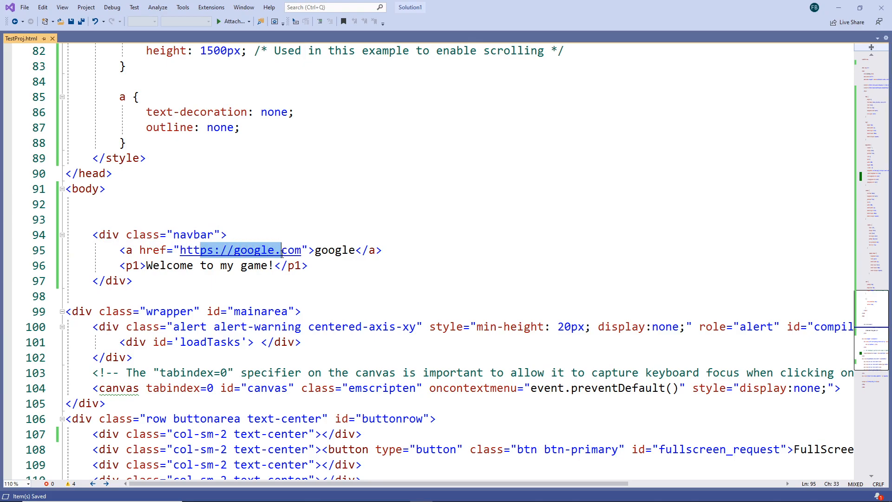
pyautogui.doubleClick(339, 250)
pyautogui.doubleClick(335, 251)
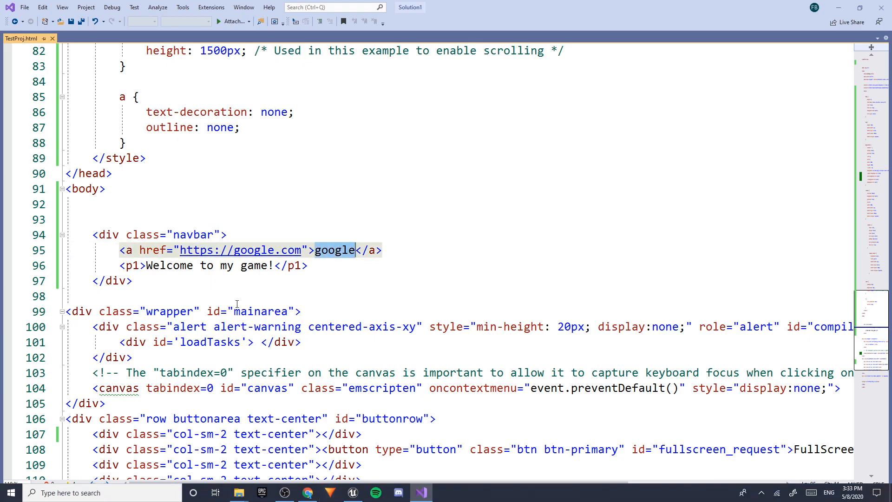
pyautogui.moveTo(118, 250); pyautogui.dragTo(355, 251)
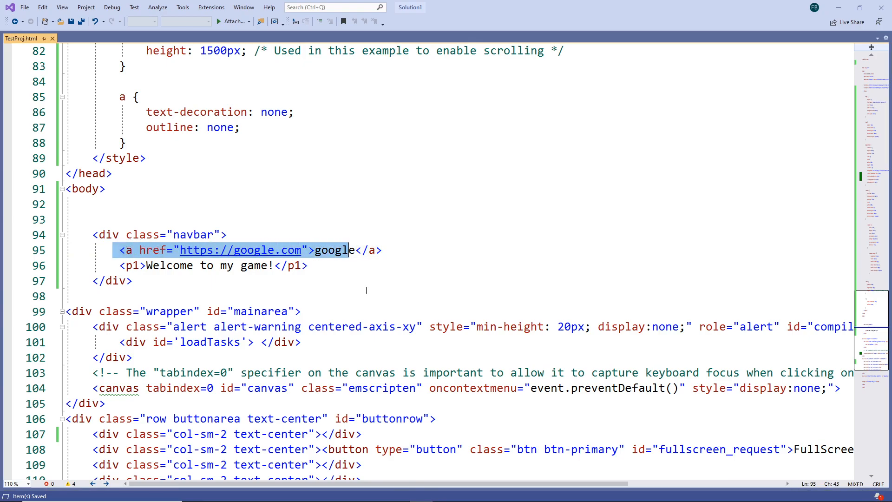
pyautogui.click(250, 327)
pyautogui.moveTo(109, 273); pyautogui.dragTo(337, 267)
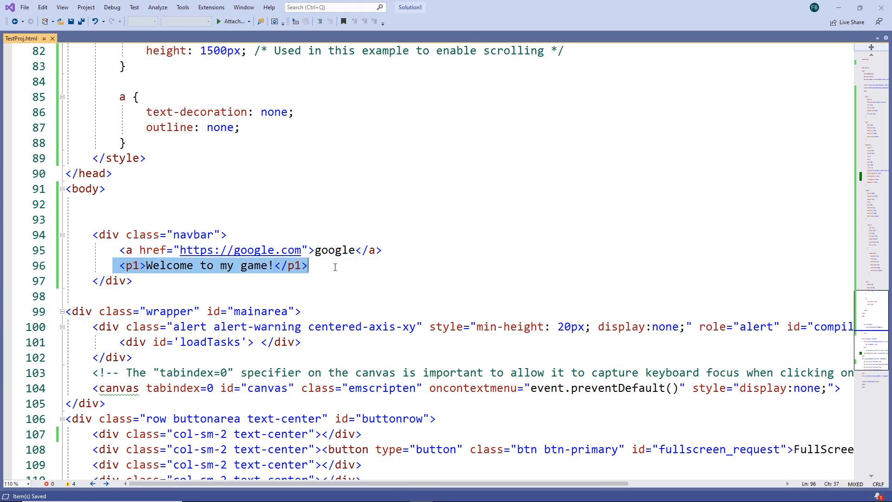
pyautogui.click(357, 373)
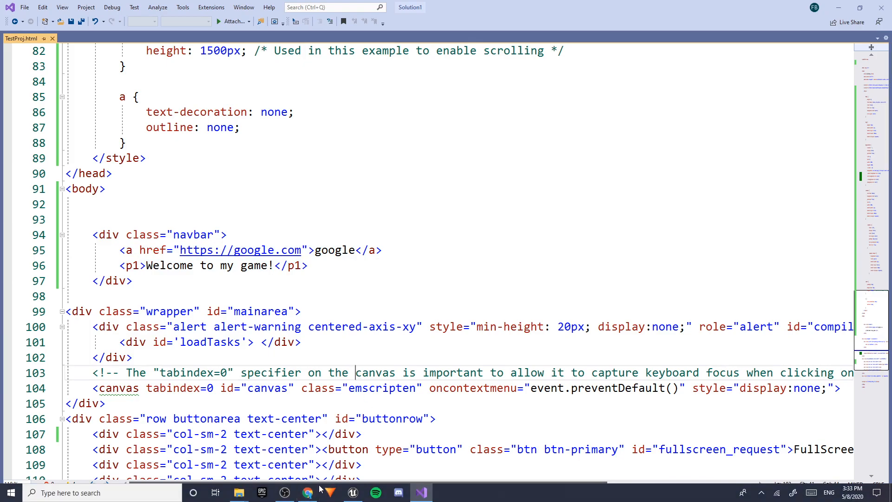
# Reload the TestProj page in Chrome, test the navbar's google link, and return to the page.
pyautogui.click(305, 491)
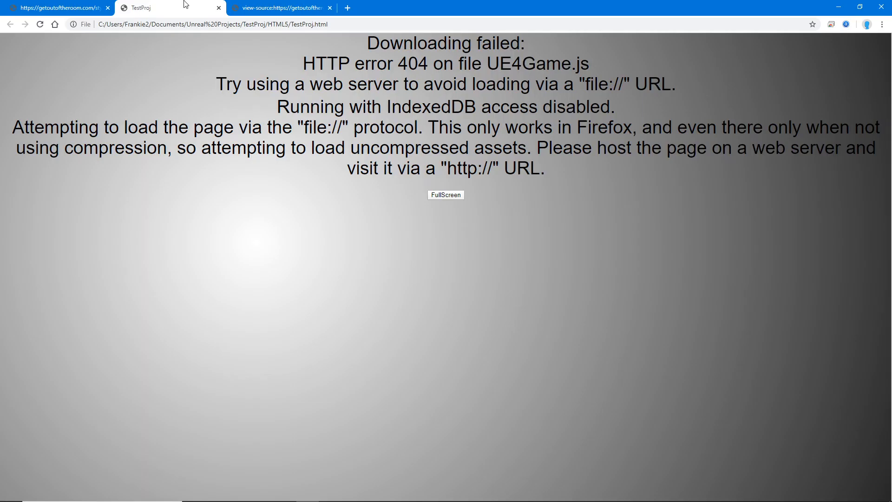
pyautogui.click(185, 7)
pyautogui.click(40, 24)
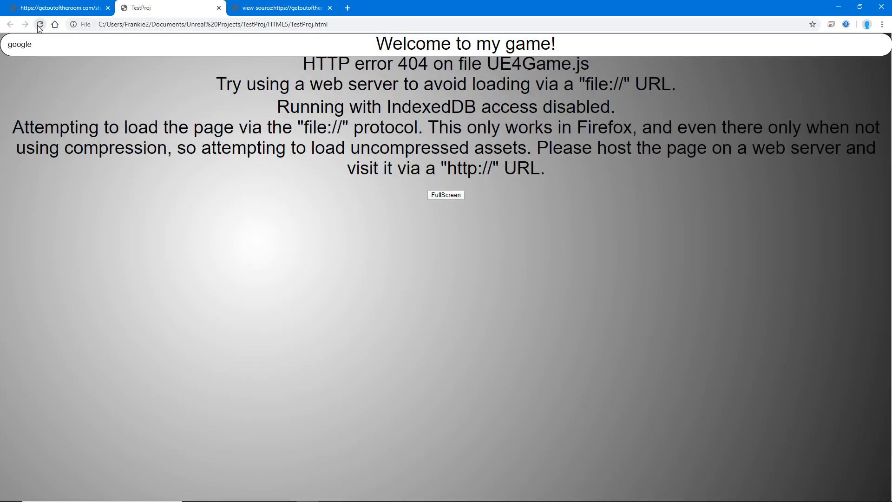
pyautogui.click(26, 53)
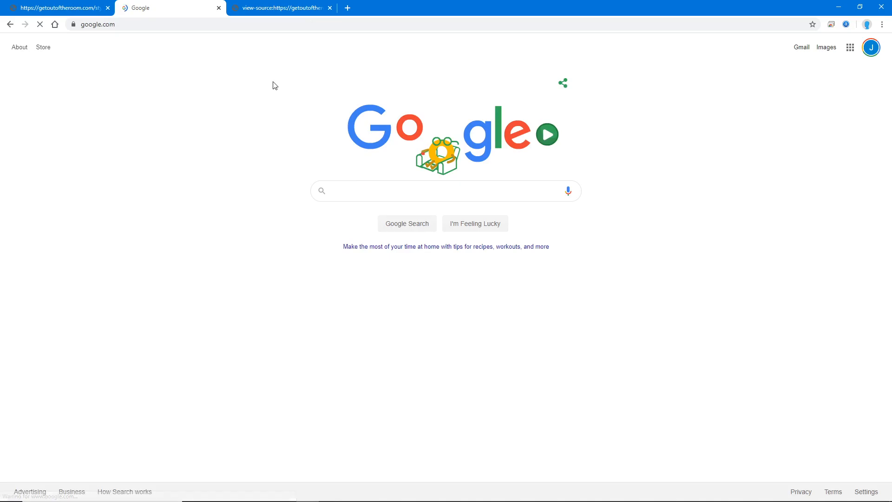
pyautogui.hotkey('alt', 'Left')
pyautogui.moveTo(168, 52); pyautogui.dragTo(490, 137)
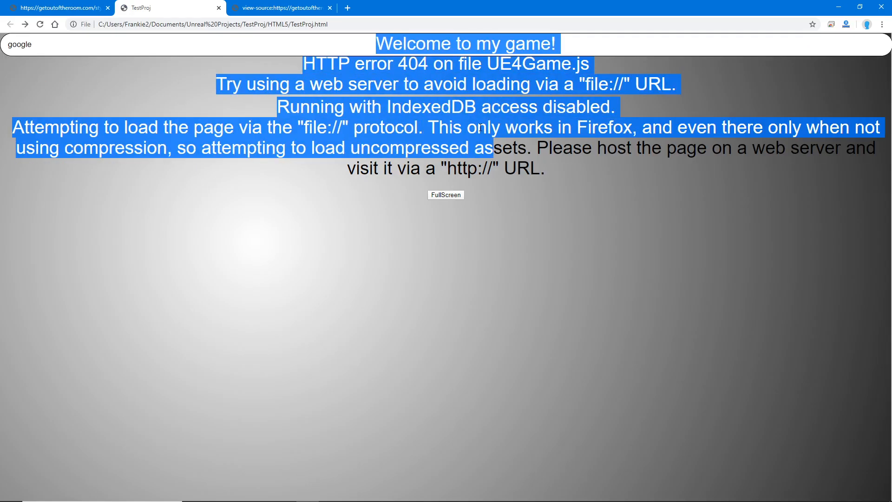
pyautogui.click(593, 305)
pyautogui.moveTo(261, 500)
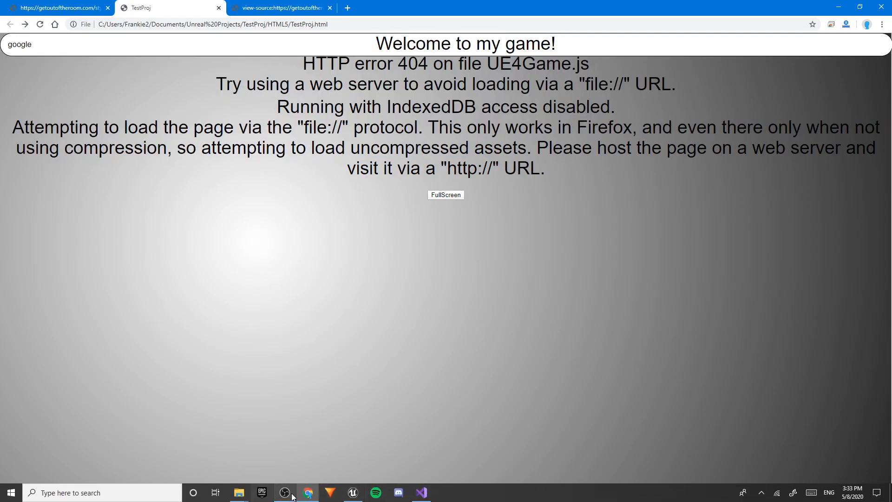
pyautogui.click(239, 494)
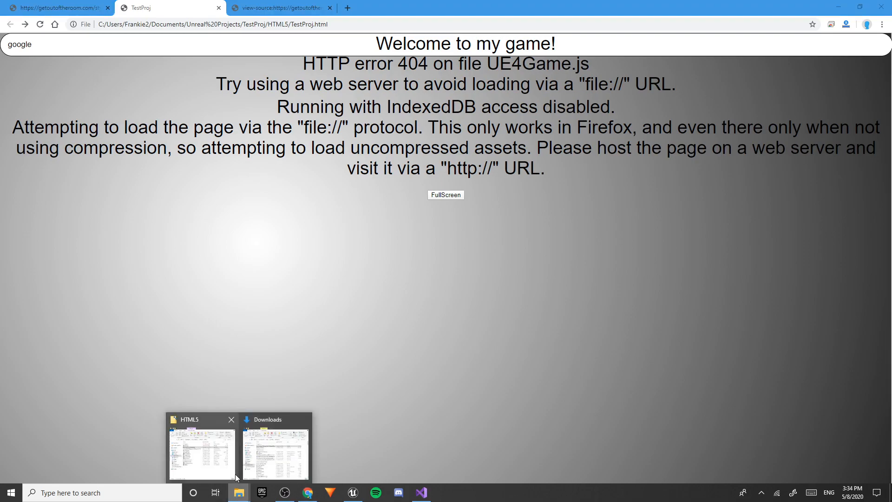
pyautogui.click(231, 443)
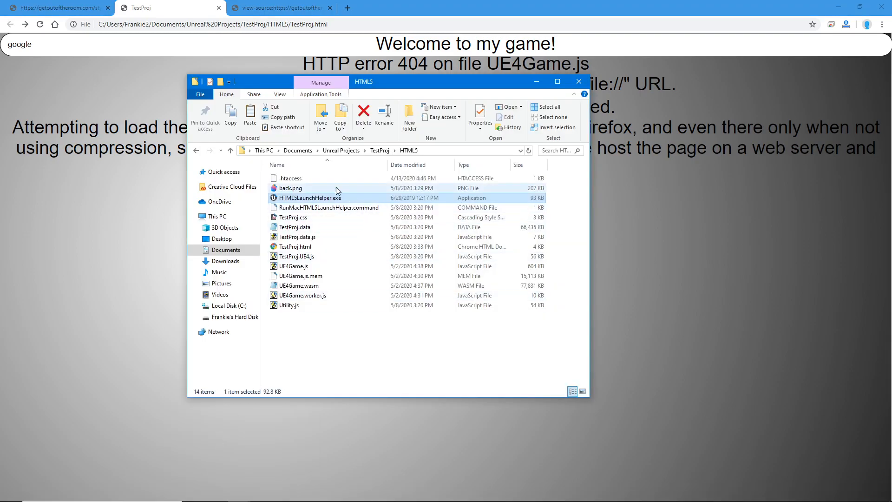
pyautogui.doubleClick(325, 198)
pyautogui.doubleClick(228, 172)
pyautogui.hotkey('ctrl', 'c')
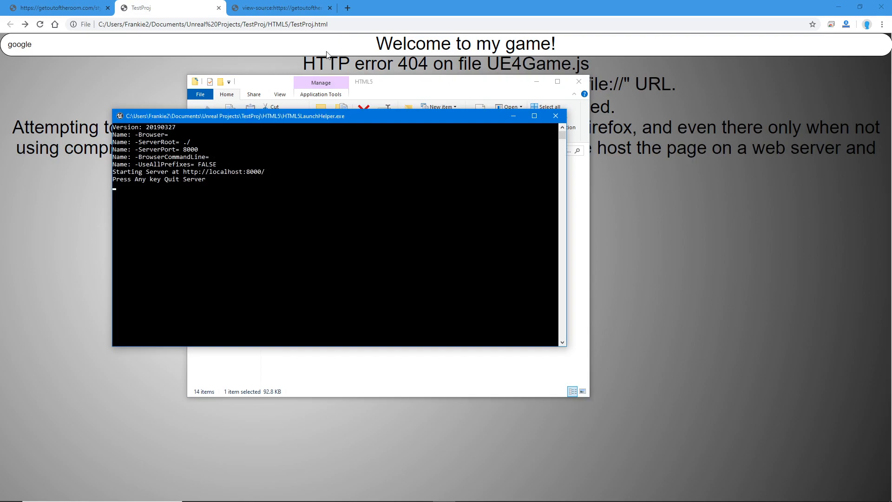
pyautogui.click(361, 21)
pyautogui.hotkey('ctrl', 'v')
pyautogui.press('Return')
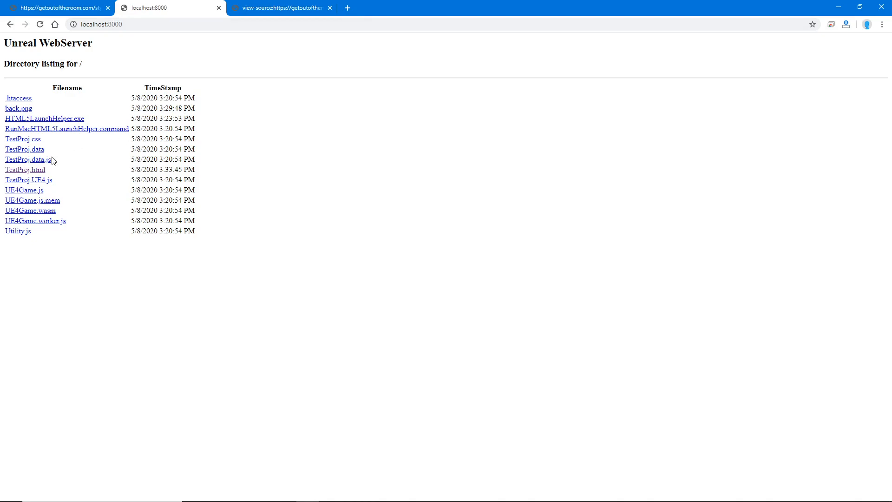
pyautogui.click(38, 170)
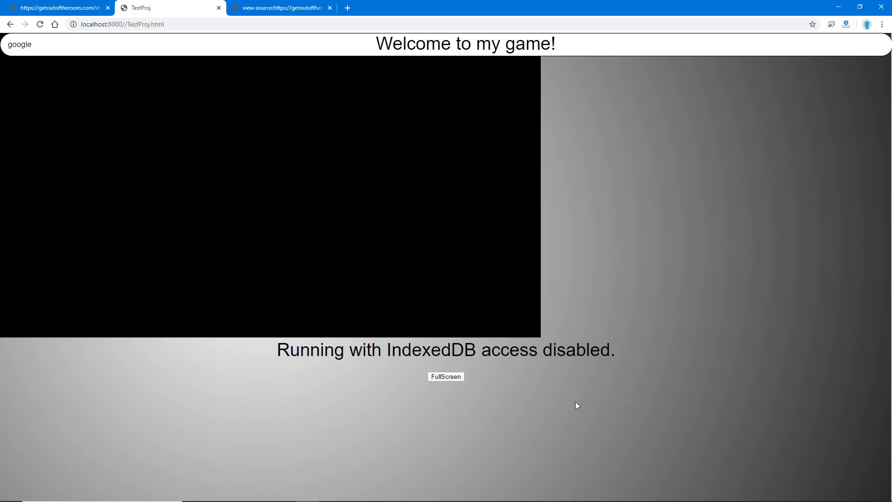
# Return to Visual Studio and clear the stray asterisks before "canvas" in the tabindex comment.
pyautogui.click(421, 493)
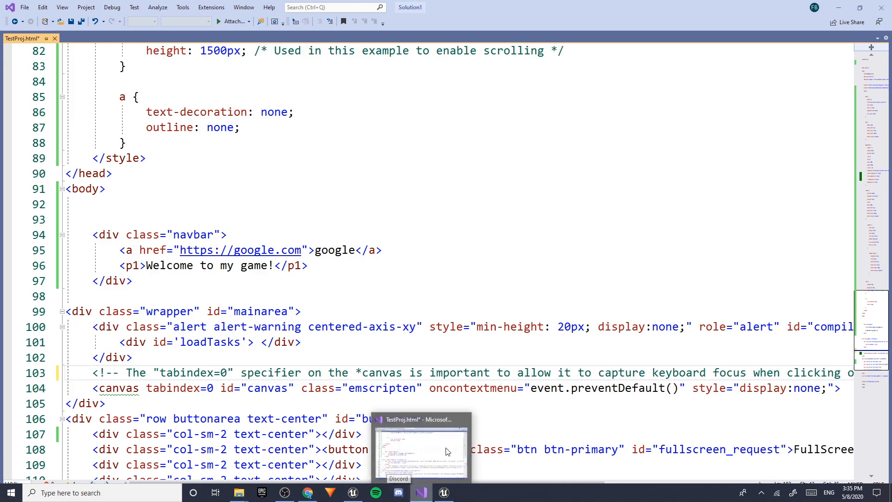
pyautogui.write('**')
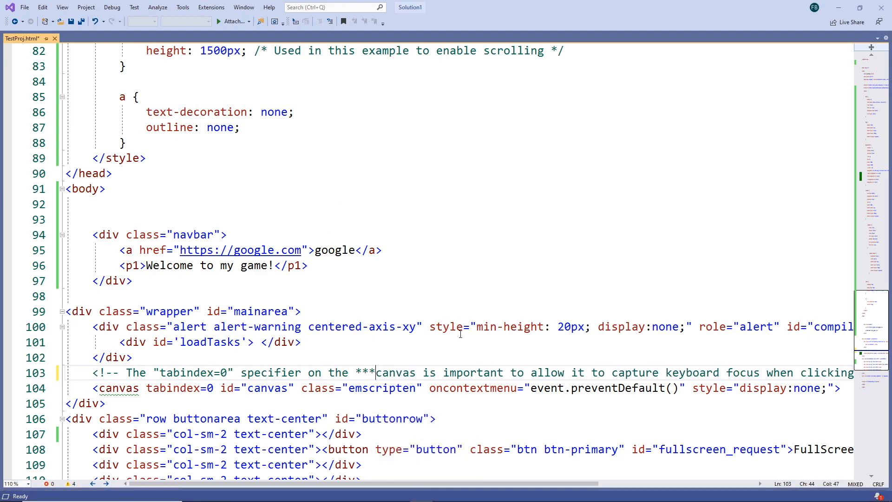
pyautogui.press('BackSpace')
pyautogui.press('BackSpace')
pyautogui.press('BackSpace')
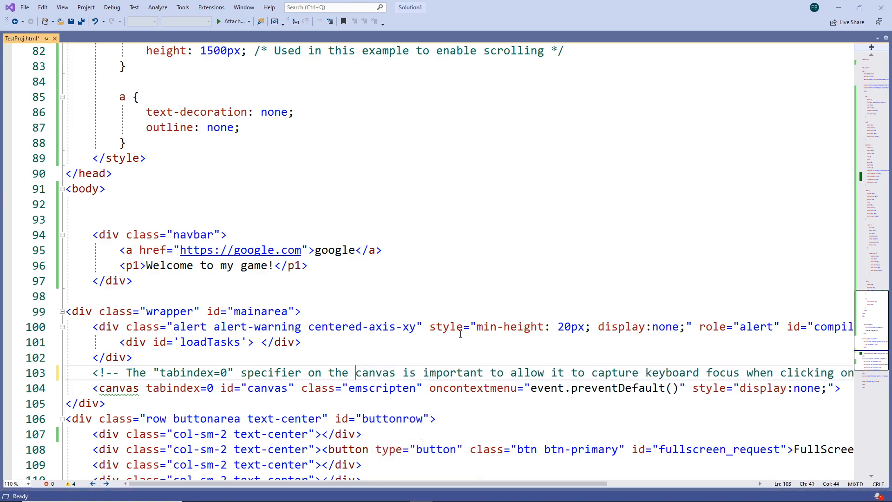
# Remove the whole buttonrow div, including its FullScreen button, from below the wrapper div.
pyautogui.scroll(-4, 501, 310)
pyautogui.scroll(1, 446, 342)
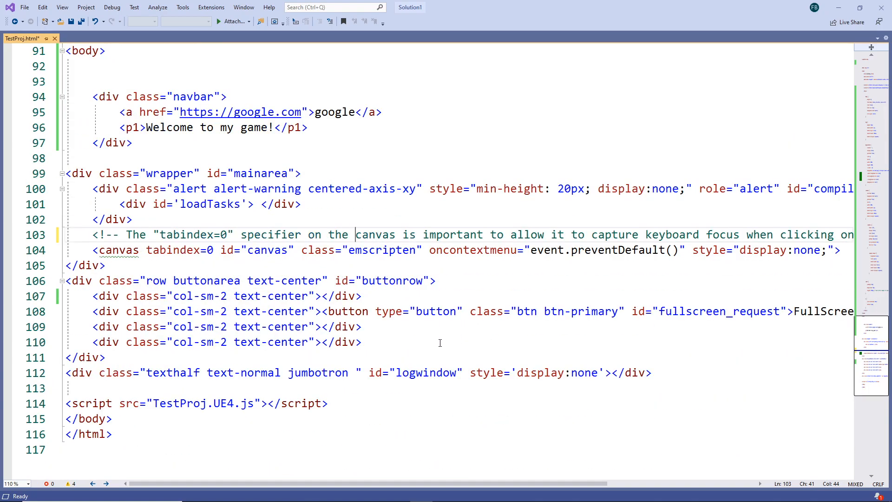
pyautogui.moveTo(389, 343); pyautogui.dragTo(168, 312)
pyautogui.click(112, 356)
pyautogui.moveTo(112, 356); pyautogui.dragTo(66, 280)
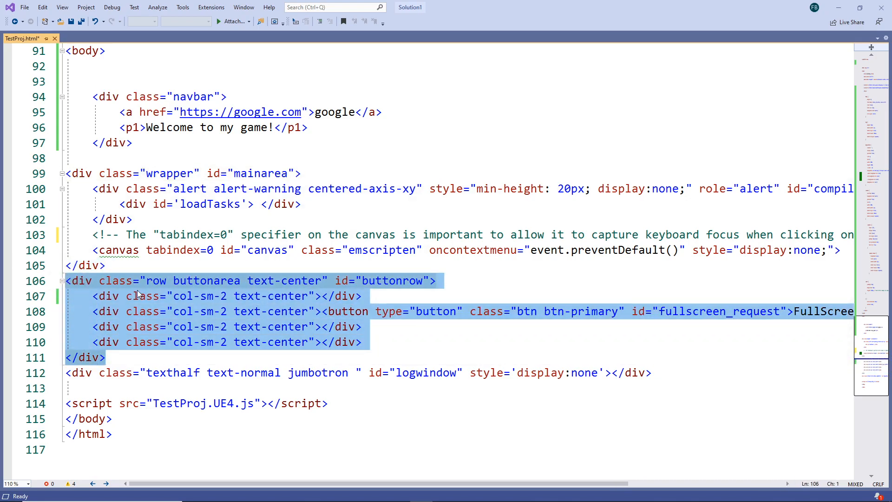
pyautogui.press('Delete')
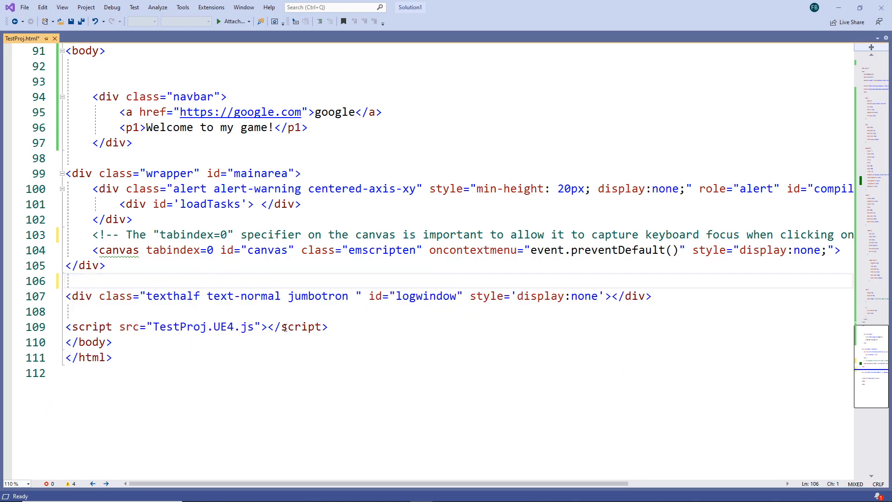
# Paste the buttonrow div with its FullScreen button between the navbar and wrapper divs, and save TestProj.html.
pyautogui.click(182, 156)
pyautogui.scroll(1, 210, 192)
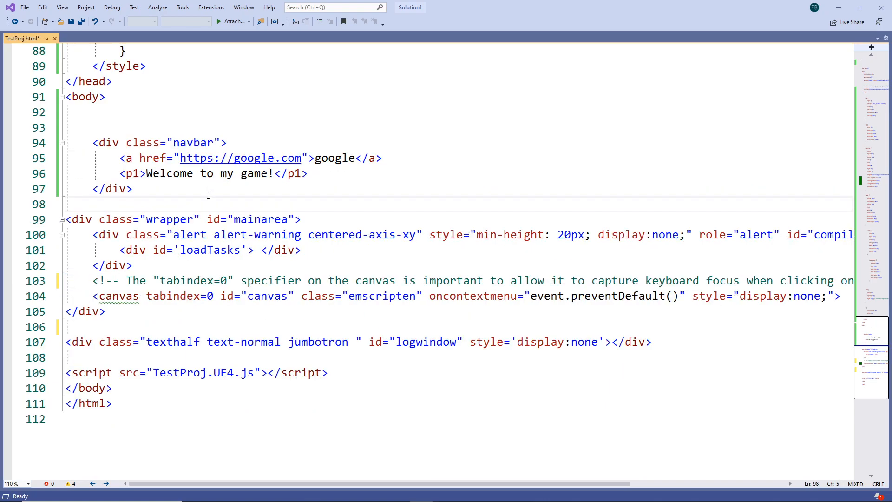
pyautogui.press('Return')
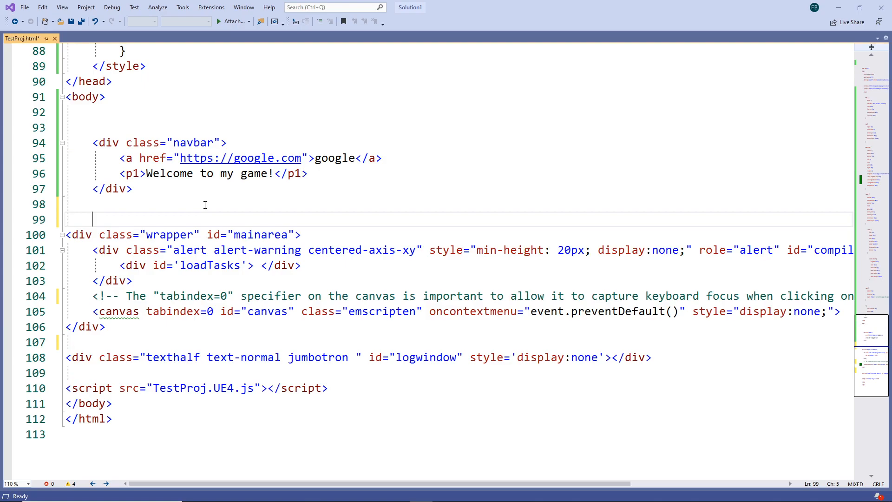
pyautogui.press('Return')
pyautogui.press('Up')
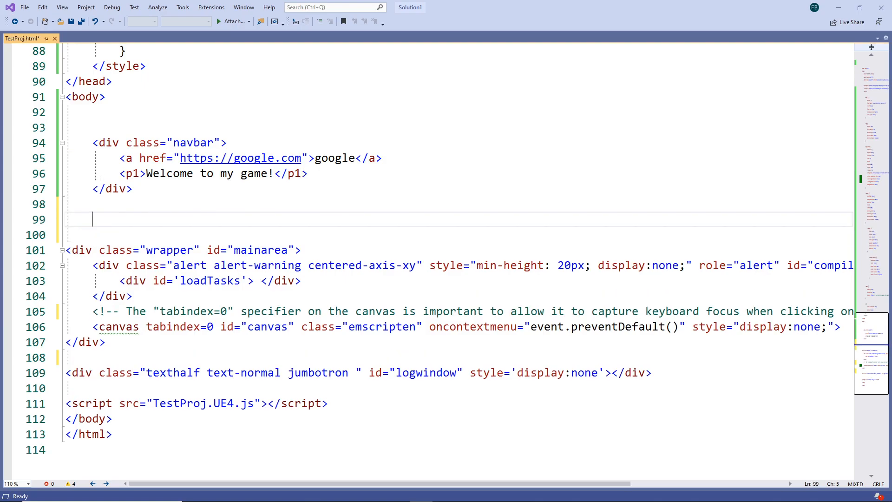
pyautogui.hotkey('ctrl', 'v')
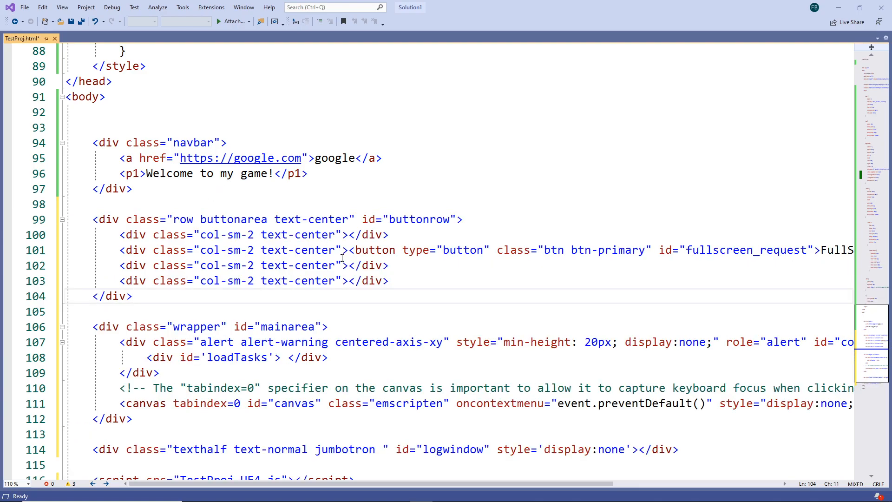
pyautogui.hotkey('ctrl', 's')
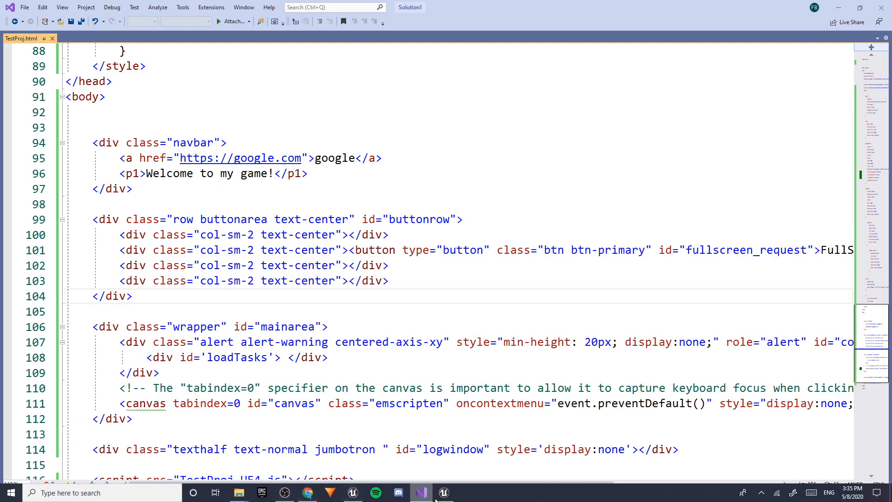
# Close the running server console and the Downloads window, and relaunch HTML5LaunchHelper.exe from the HTML5 folder.
pyautogui.moveTo(444, 492)
pyautogui.click(488, 427)
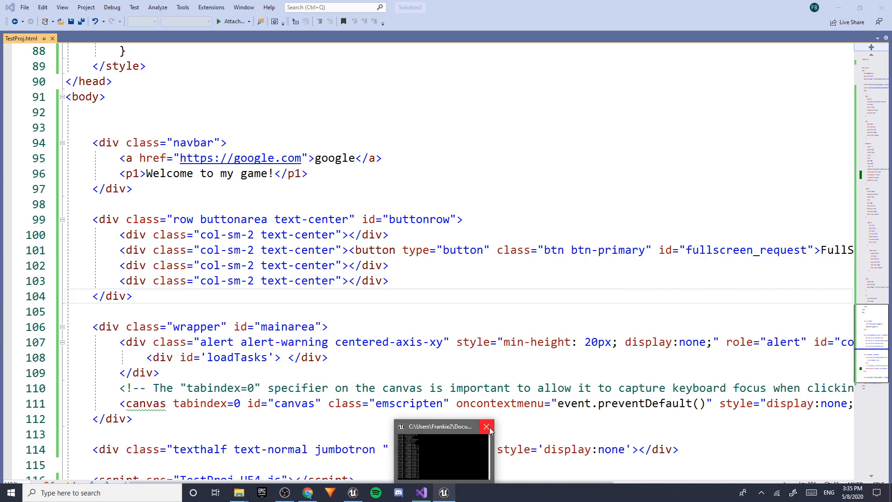
pyautogui.moveTo(239, 492)
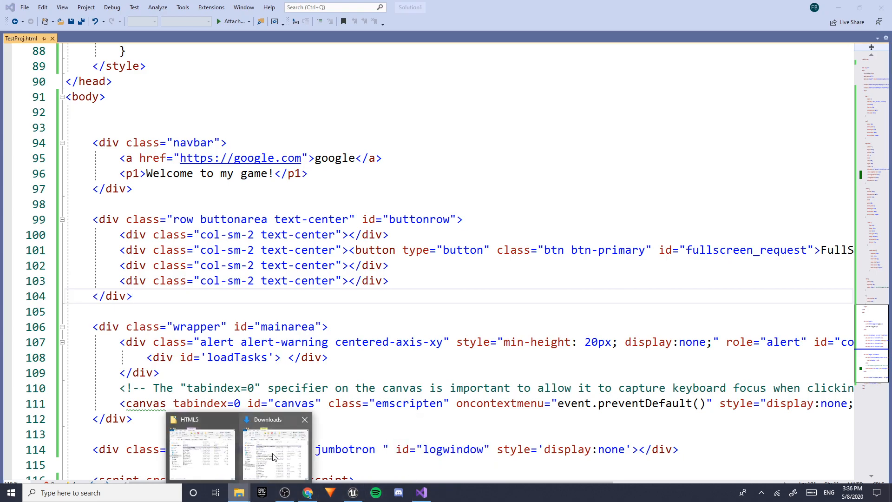
pyautogui.click(283, 449)
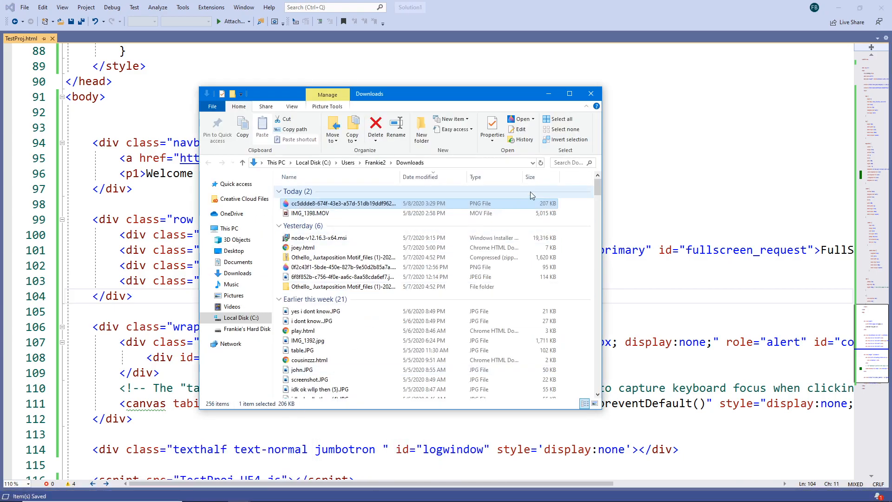
pyautogui.click(591, 93)
pyautogui.moveTo(239, 493)
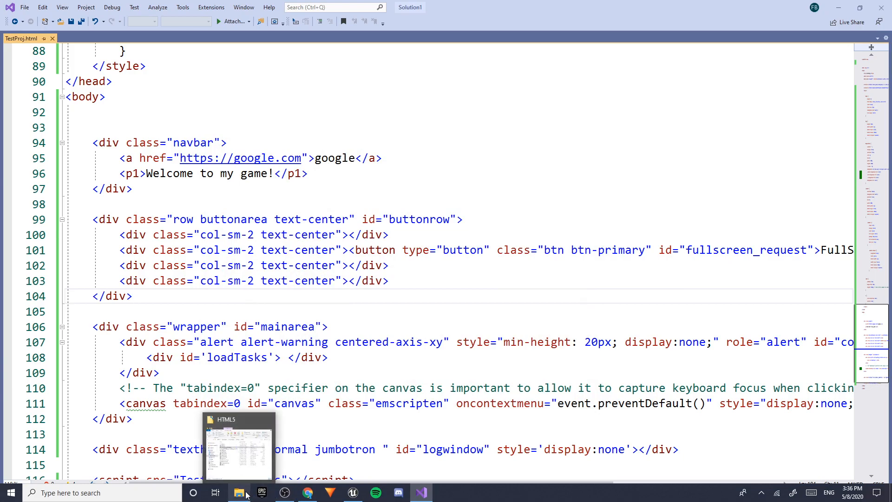
pyautogui.click(242, 448)
pyautogui.doubleClick(327, 200)
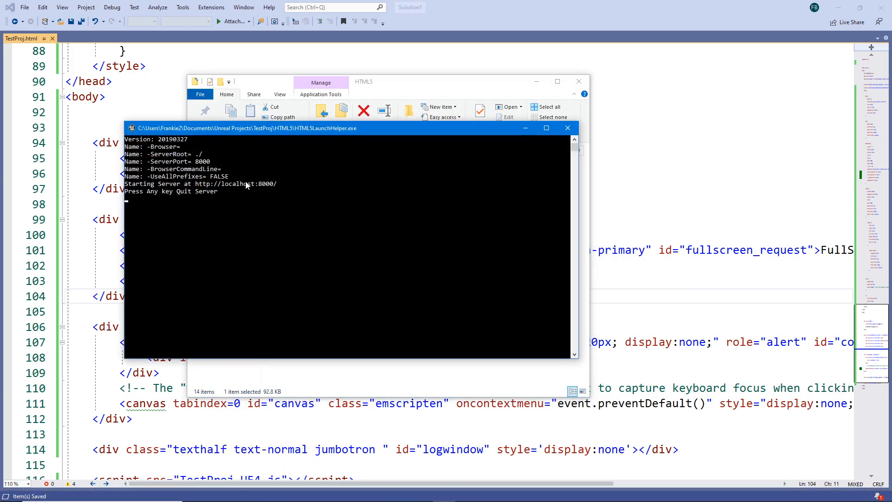
pyautogui.doubleClick(238, 185)
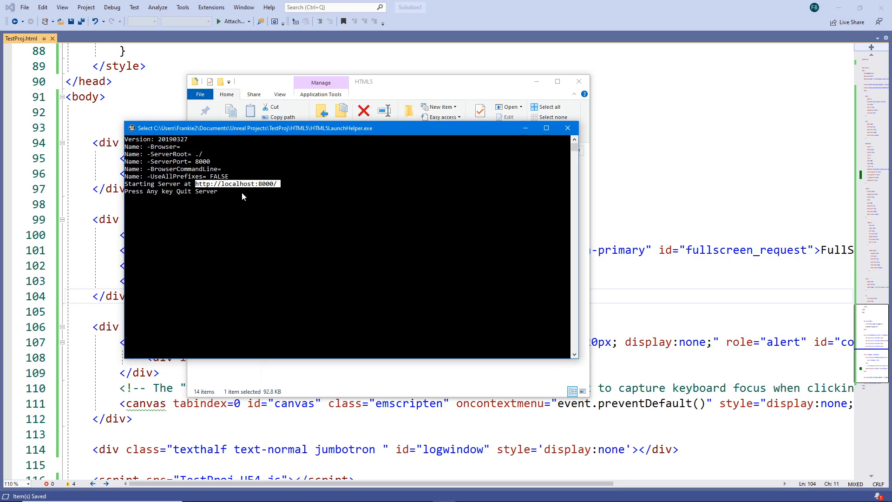
pyautogui.rightClick(241, 191)
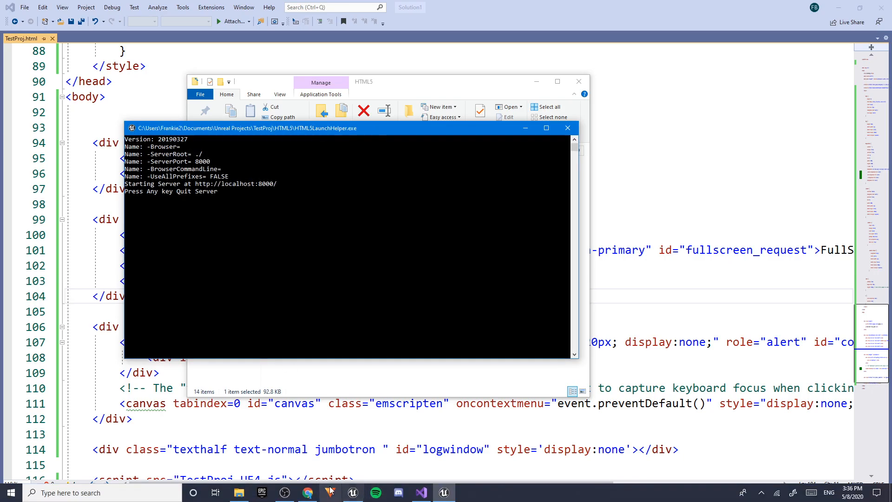
pyautogui.click(308, 492)
pyautogui.click(285, 20)
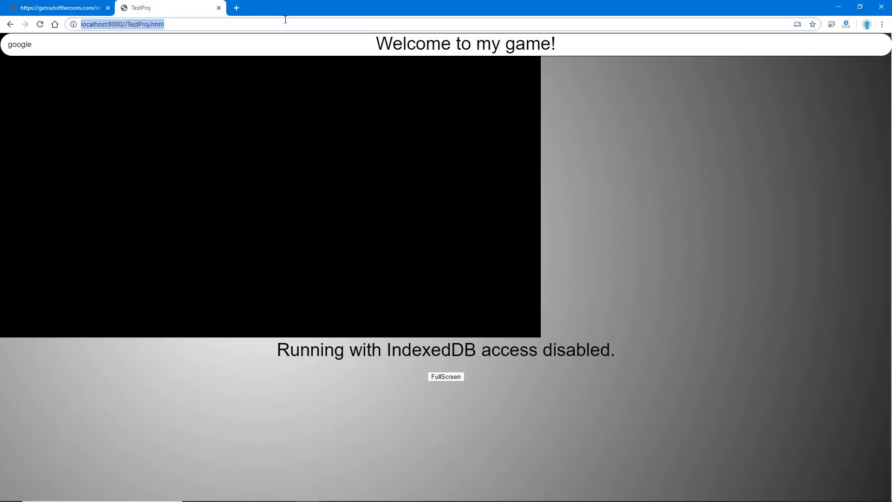
pyautogui.write('http://localhost:8000/')
pyautogui.press('Return')
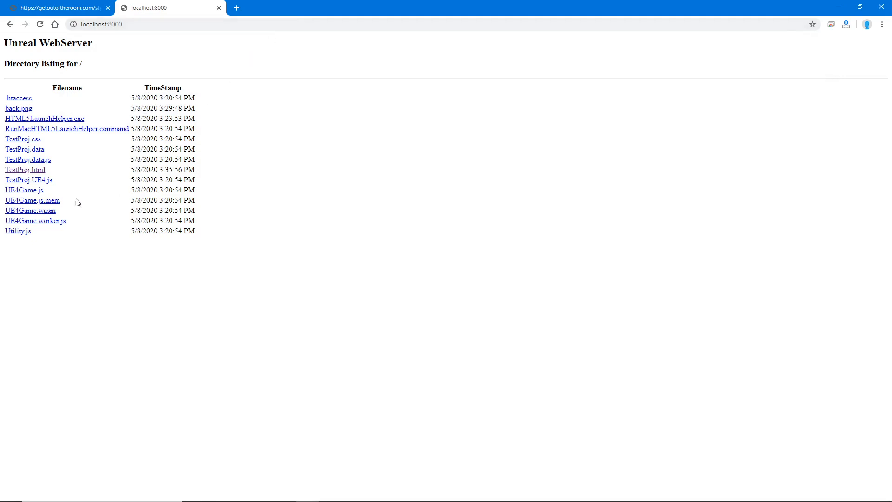
pyautogui.click(41, 169)
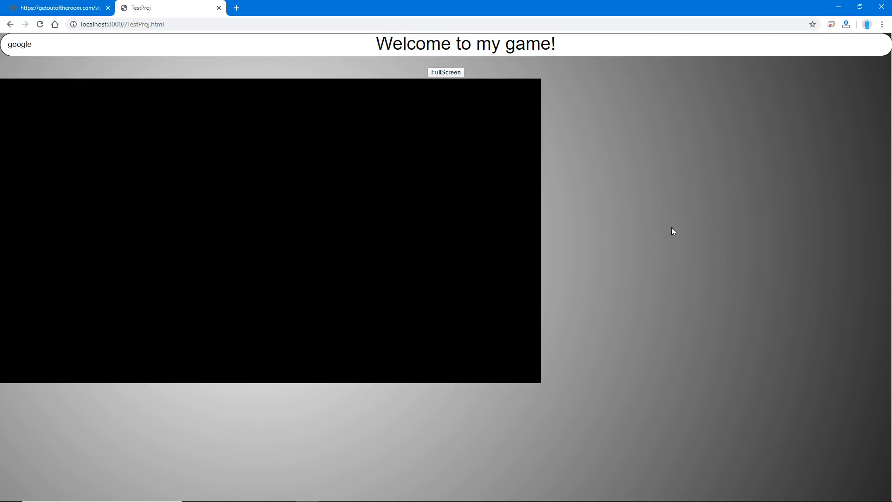
pyautogui.moveTo(564, 50); pyautogui.dragTo(490, 46)
pyautogui.moveTo(502, 46); pyautogui.dragTo(406, 46)
pyautogui.moveTo(353, 47); pyautogui.dragTo(684, 42)
pyautogui.click(684, 45)
# Open Leaping Dog from getoutoftheroom.com in a new tab, examine how its game canvas fills the page, and close the tab.
pyautogui.click(237, 7)
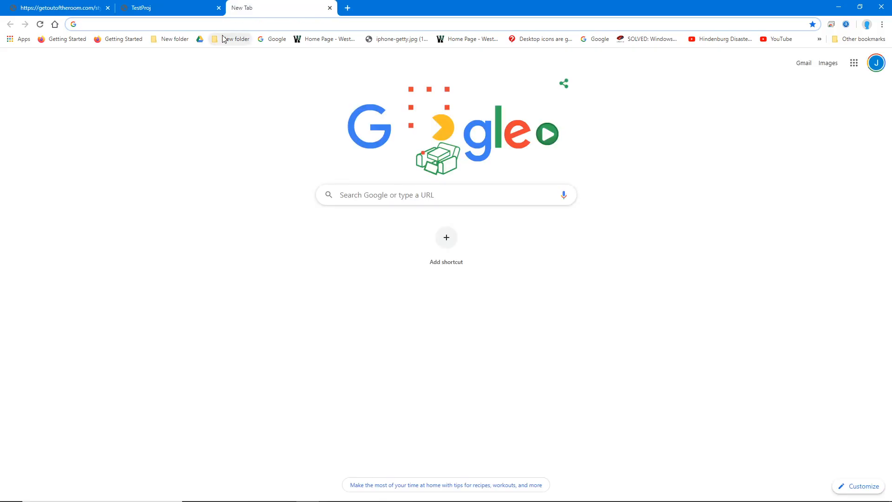
pyautogui.write('g')
pyautogui.press('Return')
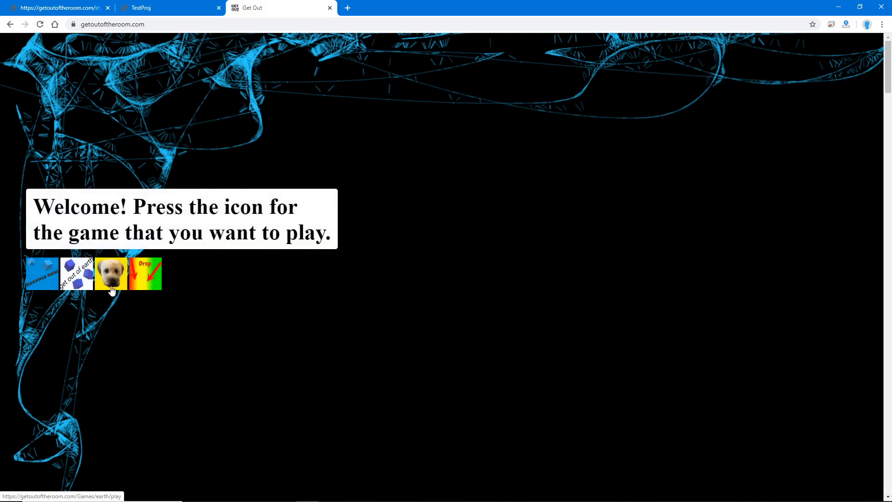
pyautogui.click(108, 276)
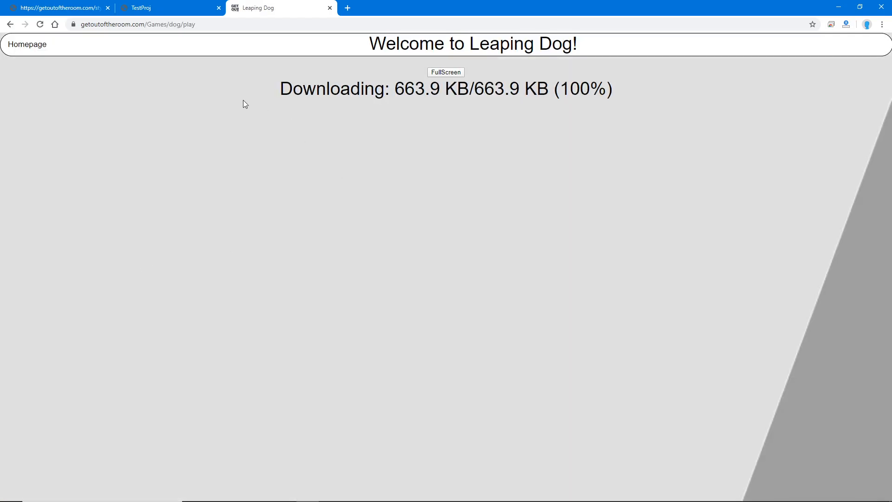
pyautogui.moveTo(291, 83); pyautogui.dragTo(446, 88)
pyautogui.click(629, 114)
pyautogui.moveTo(158, 137); pyautogui.dragTo(723, 152)
pyautogui.click(15, 182)
pyautogui.click(330, 8)
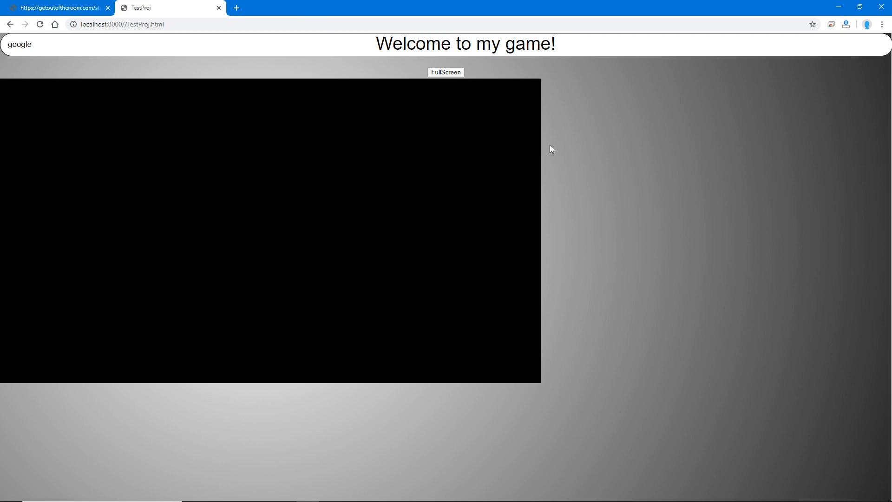
# Close the HTML5LaunchHelper server console to stop the local server.
pyautogui.moveTo(401, 501)
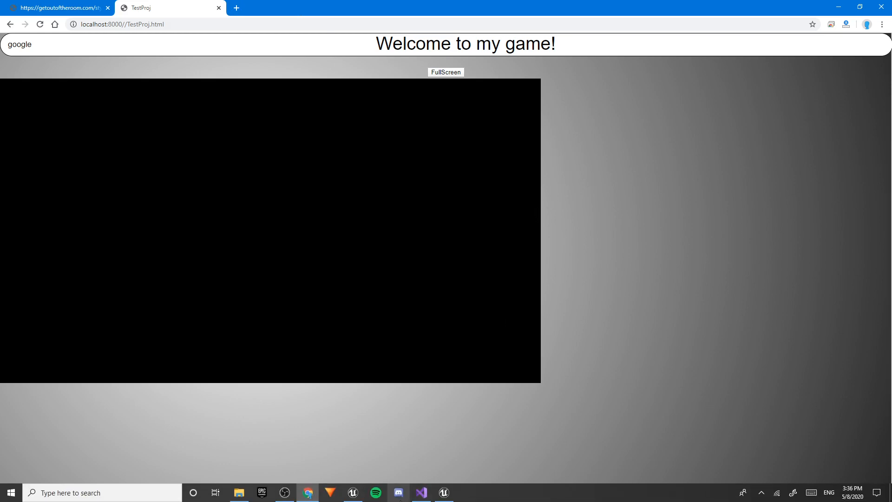
pyautogui.moveTo(447, 494)
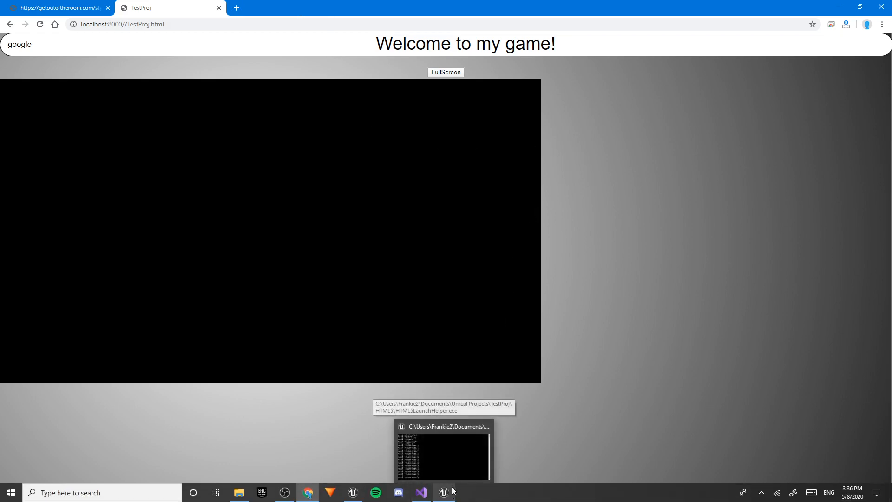
pyautogui.moveTo(462, 475)
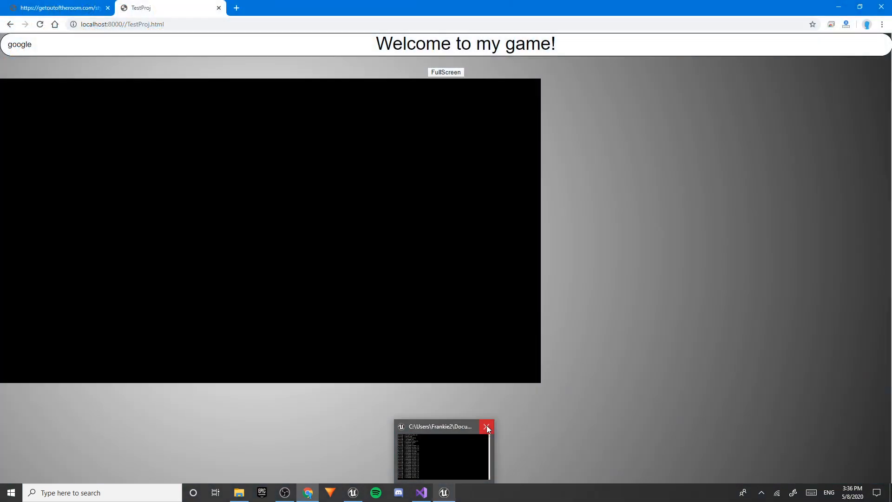
pyautogui.click(487, 425)
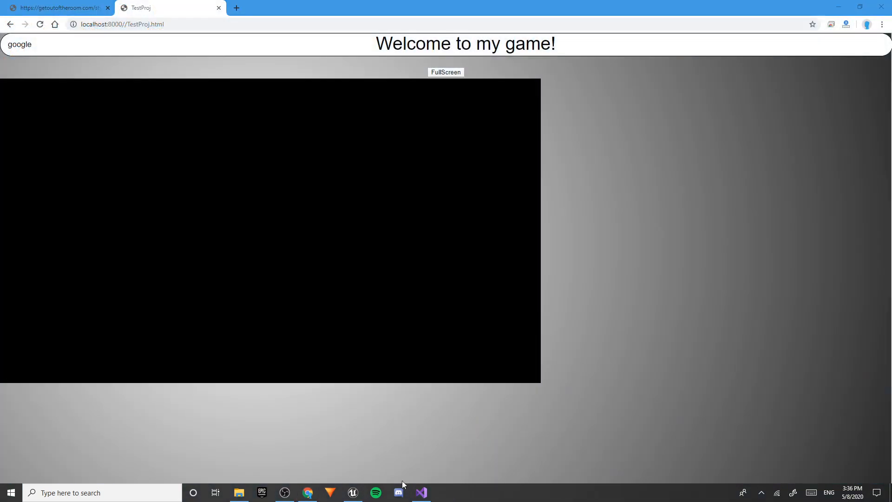
# In Unreal Editor's HTML5 project settings, enable Multithreading support, set Canvas Scaling Mode to Stretch, and close the settings.
pyautogui.click(353, 492)
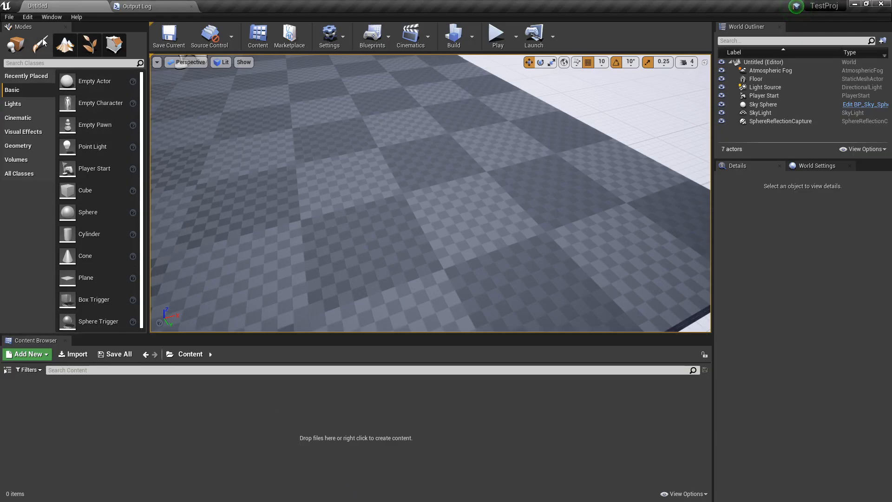
pyautogui.click(28, 17)
pyautogui.click(58, 148)
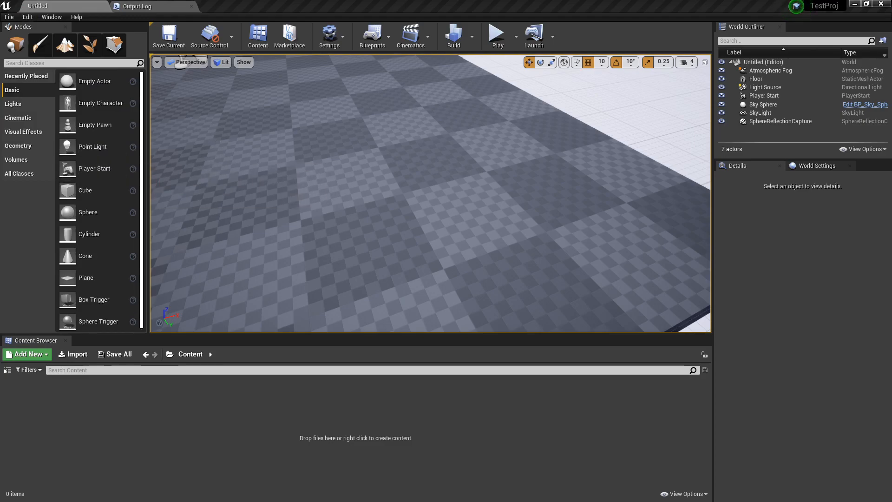
pyautogui.scroll(-15, 66, 344)
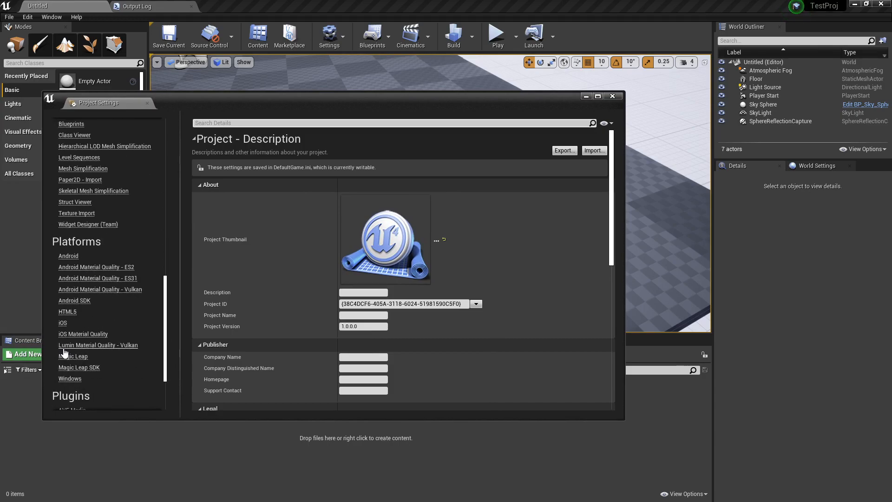
pyautogui.click(67, 311)
pyautogui.click(344, 209)
pyautogui.click(377, 338)
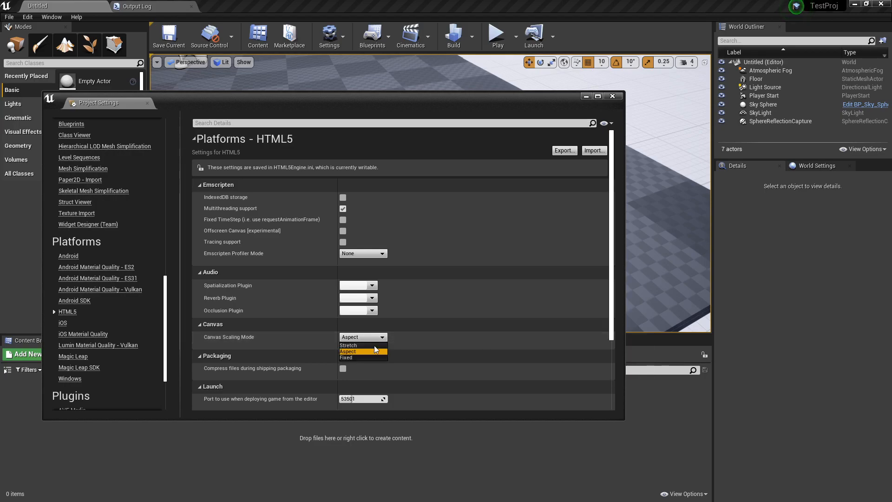
pyautogui.click(372, 344)
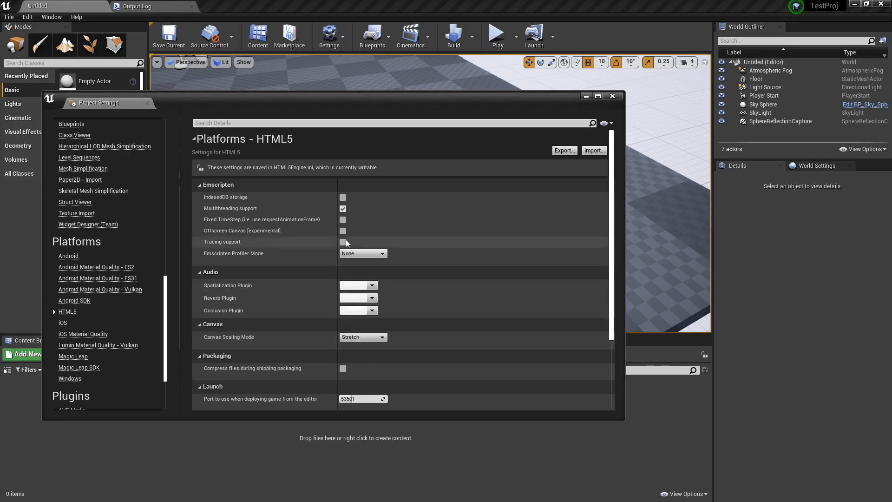
pyautogui.click(612, 97)
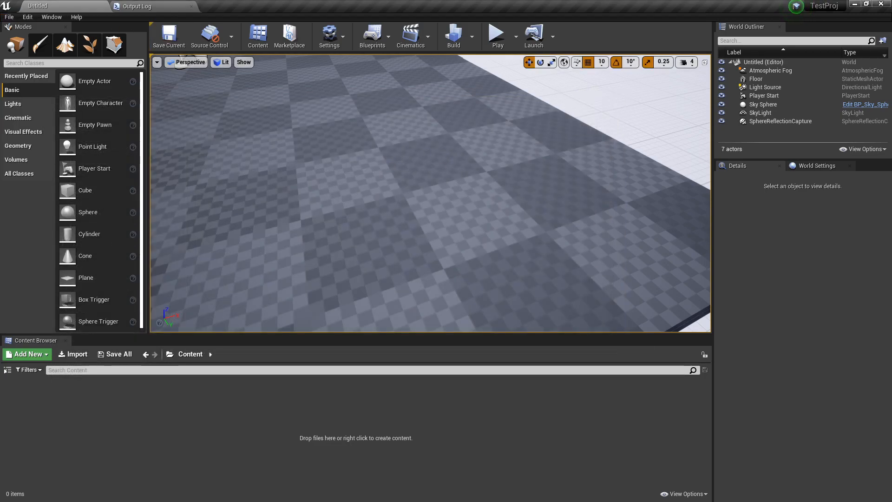
# Package the project for HTML5, using the TestProj folder as the output location.
pyautogui.click(9, 17)
pyautogui.moveTo(97, 173)
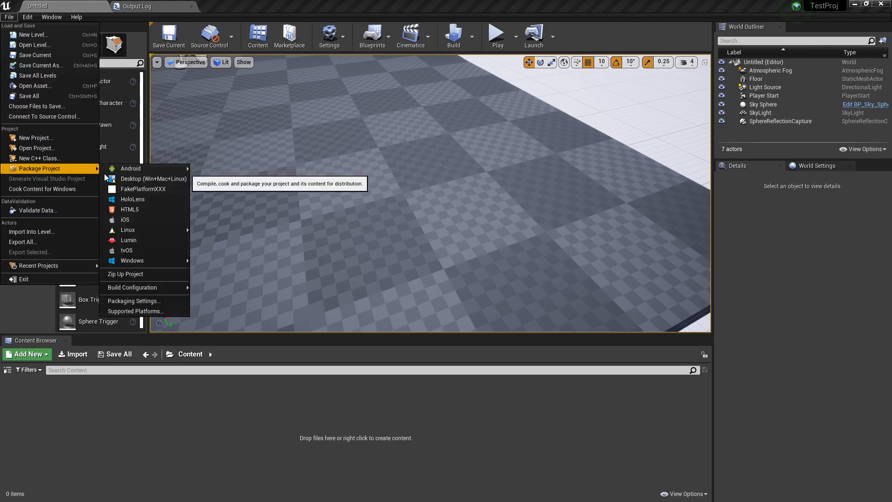
pyautogui.click(154, 210)
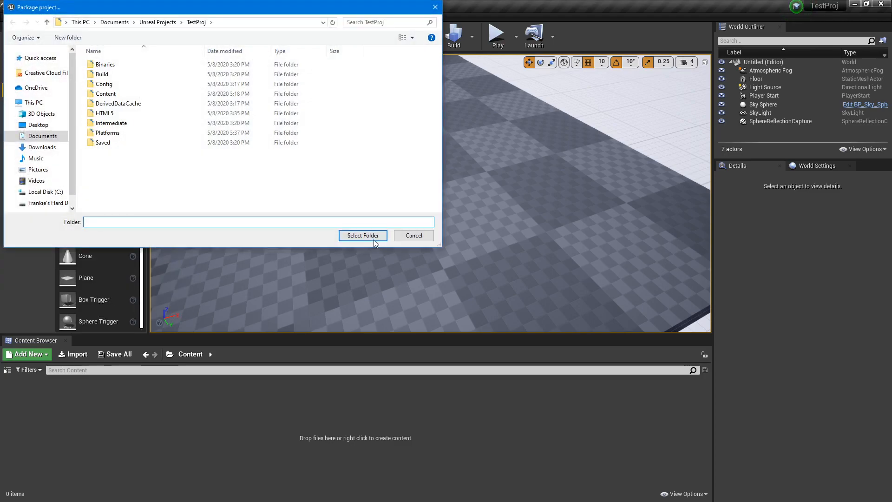
pyautogui.click(374, 239)
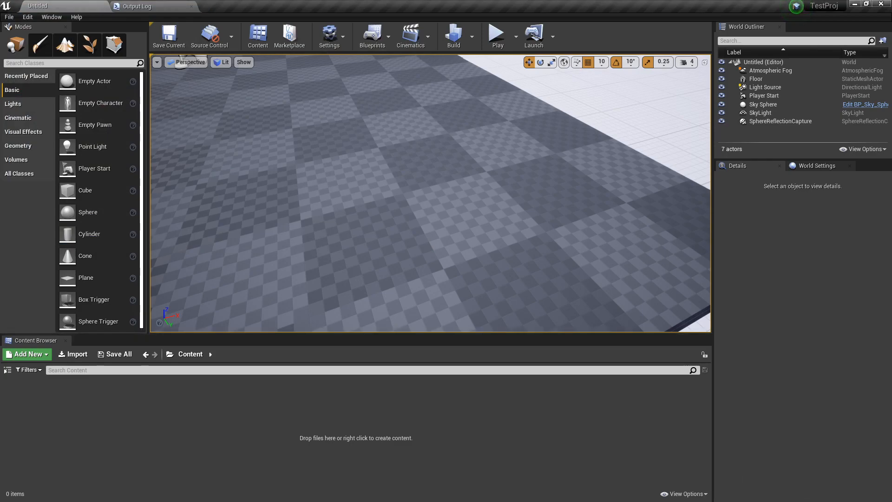
# Open TestProj.html directly from the HTML5 folder in Chrome, and return to the folder.
pyautogui.hotkey('alt', 'Tab')
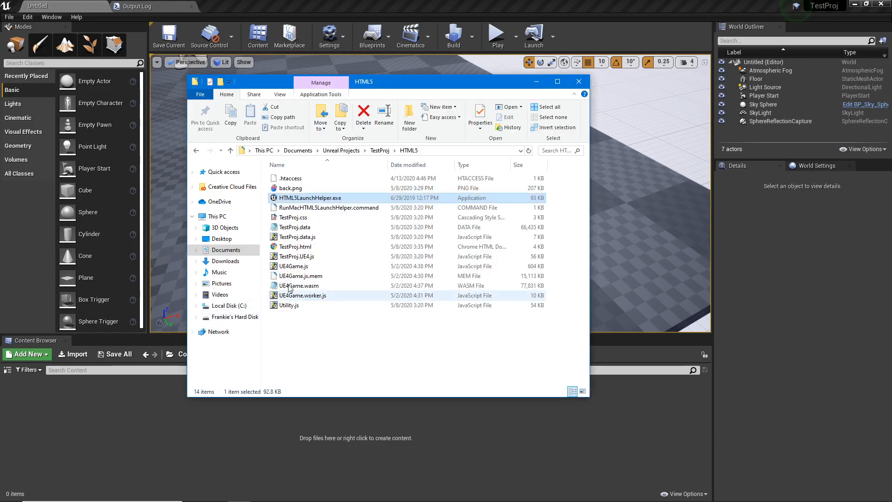
pyautogui.doubleClick(351, 246)
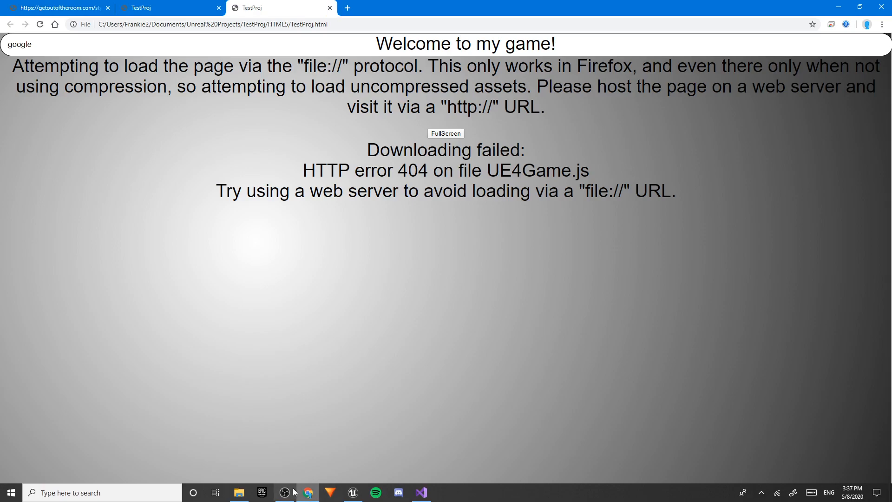
pyautogui.click(240, 495)
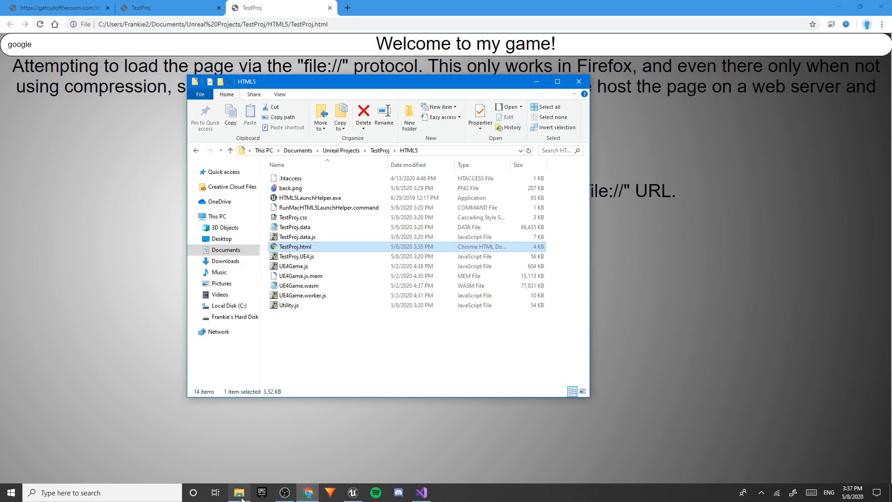
pyautogui.click(319, 246)
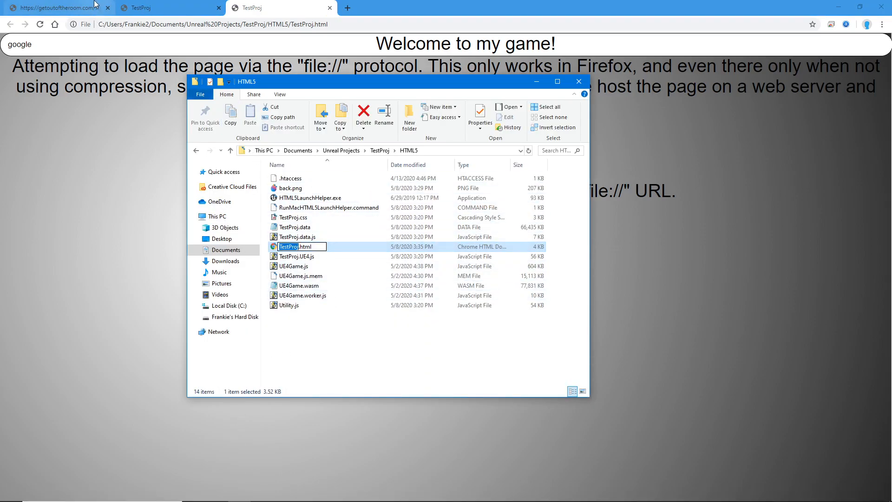
# Close the two older Chrome tabs, keeping the file-based TestProj page, and bring the HTML5 folder back to the front.
pyautogui.click(107, 9)
pyautogui.click(108, 9)
pyautogui.click(237, 493)
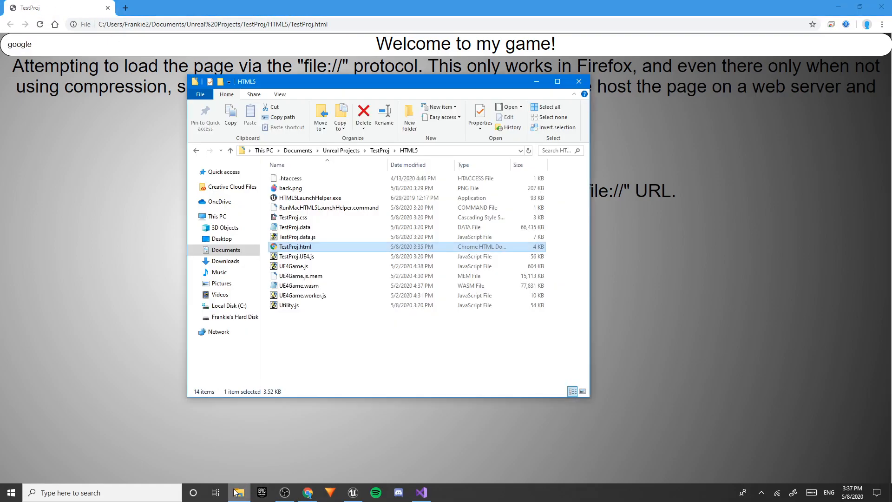
# Rename TestProj.html in the HTML5 folder to play.html.
pyautogui.rightClick(332, 247)
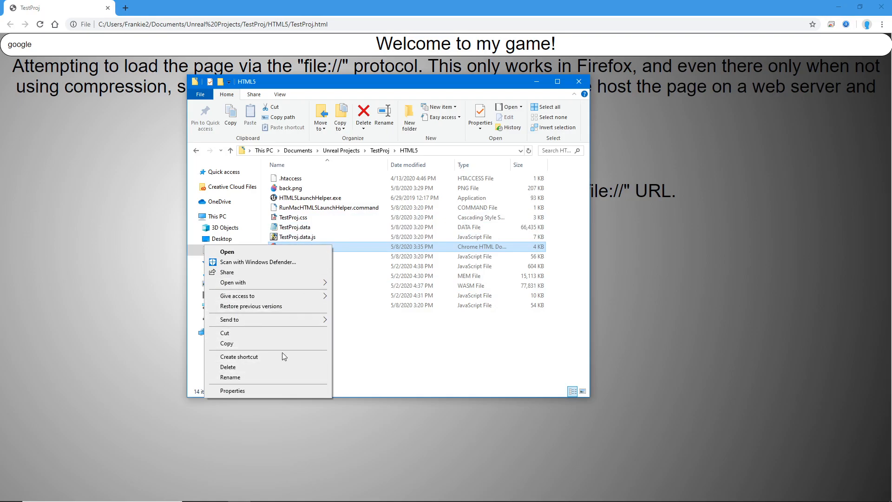
pyautogui.click(272, 377)
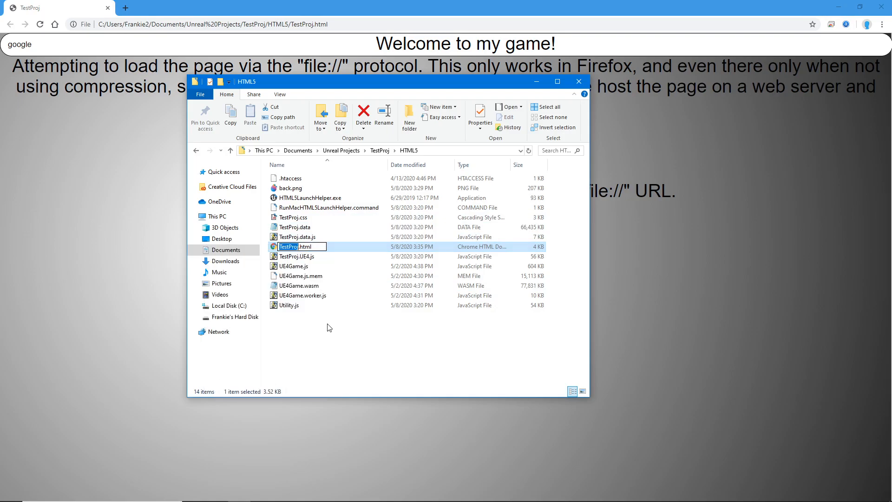
pyautogui.write('play')
pyautogui.press('Return')
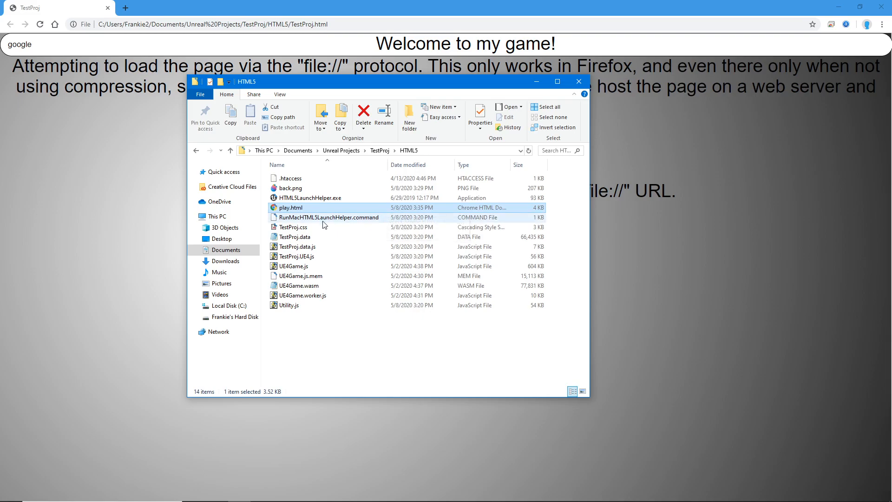
pyautogui.click(403, 332)
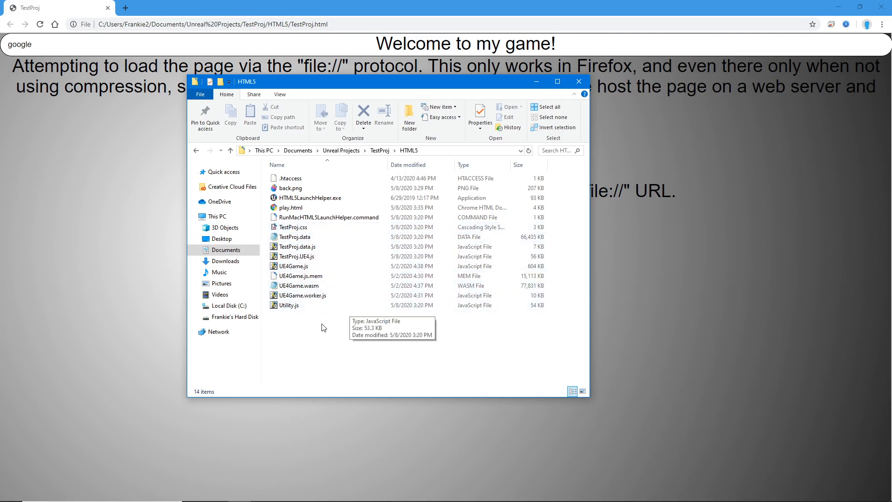
# Switch to the Unreal Editor and package the TestProj project for HTML5.
pyautogui.moveTo(302, 498)
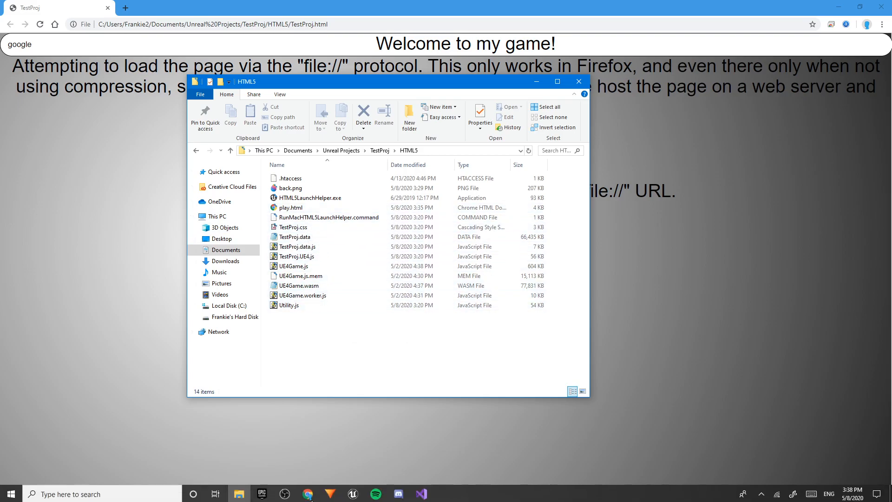
pyautogui.click(353, 492)
pyautogui.click(27, 17)
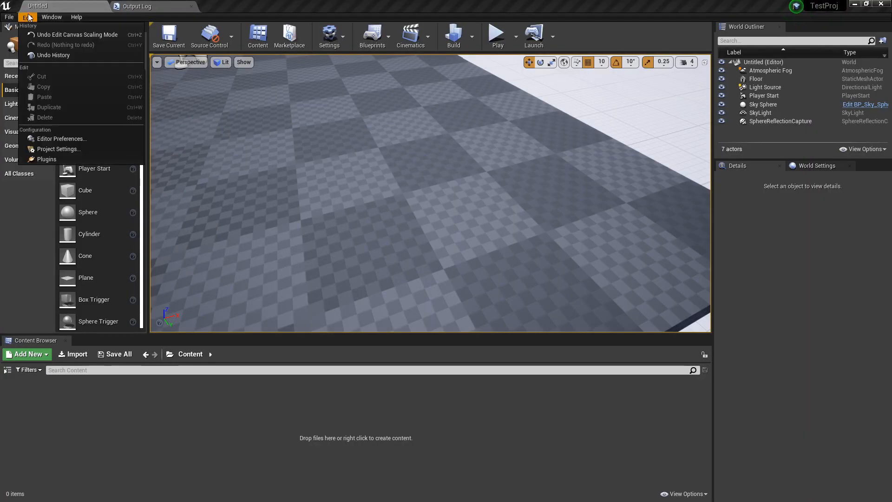
pyautogui.moveTo(8, 17)
pyautogui.moveTo(51, 174)
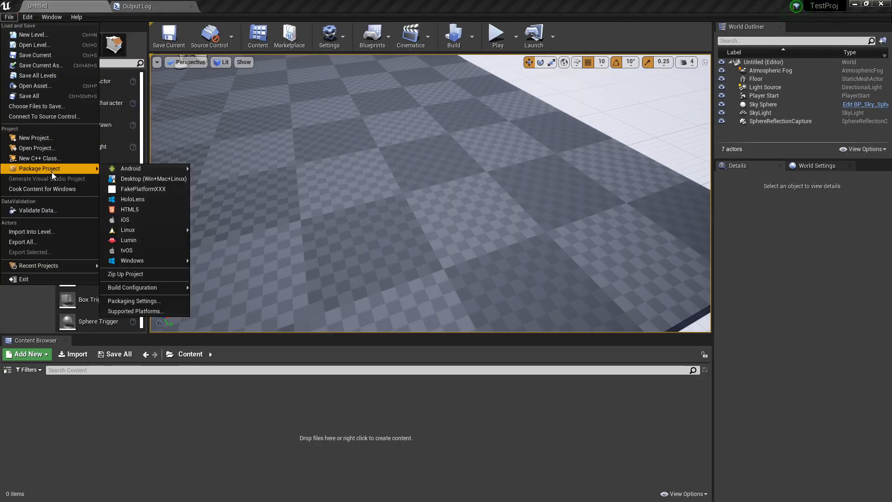
pyautogui.click(142, 213)
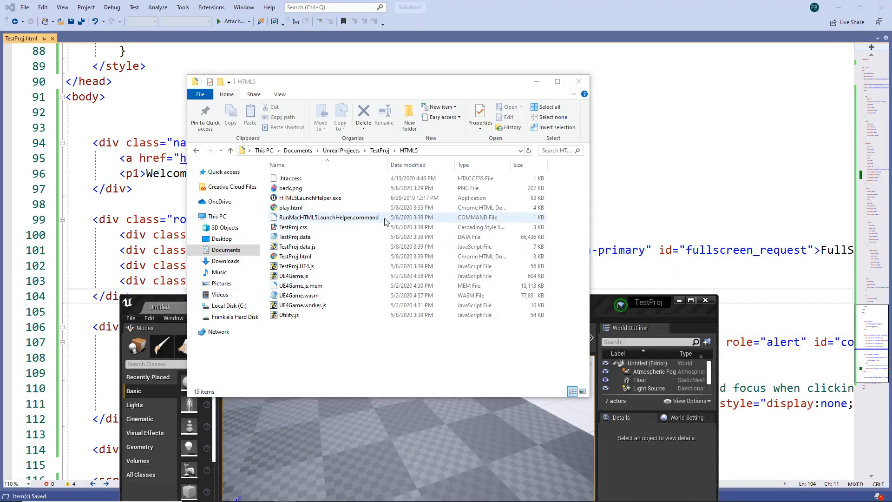
pyautogui.click(344, 257)
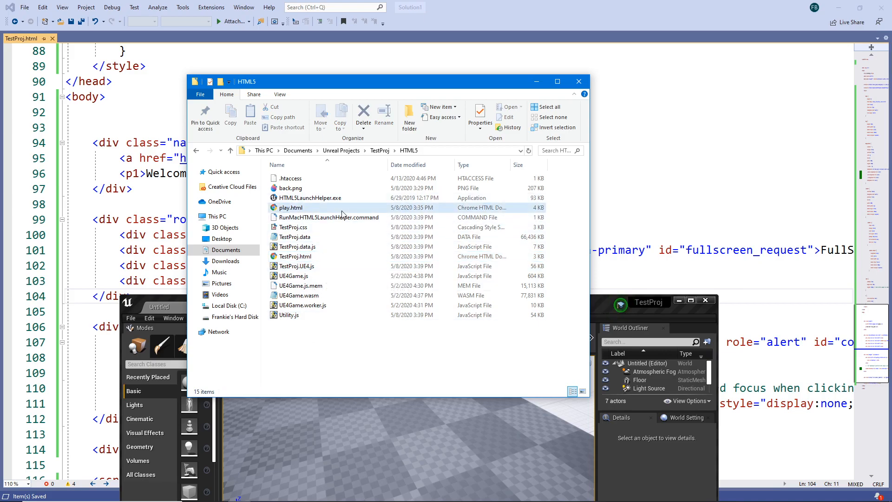
pyautogui.click(314, 206)
pyautogui.doubleClick(314, 199)
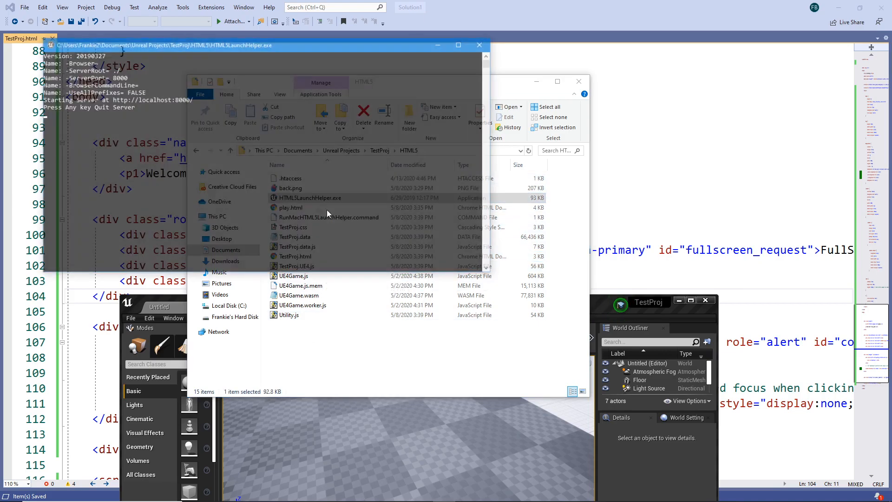
pyautogui.doubleClick(183, 105)
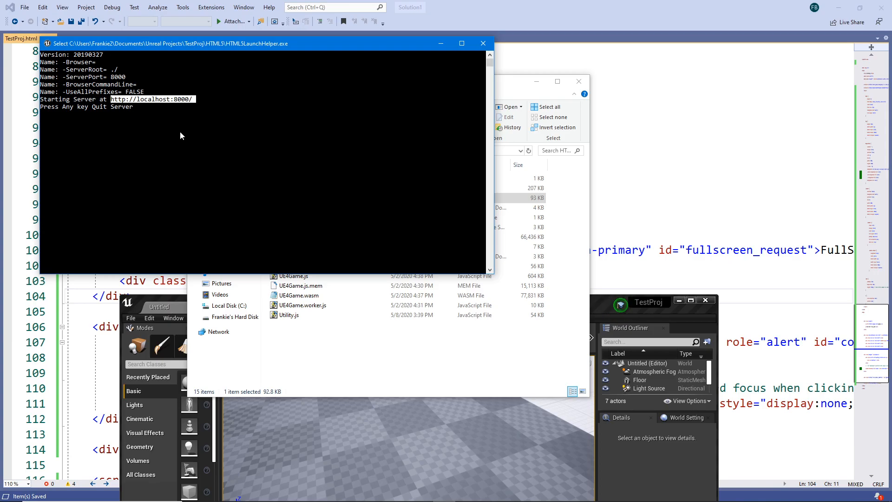
pyautogui.hotkey('ctrl', 'c')
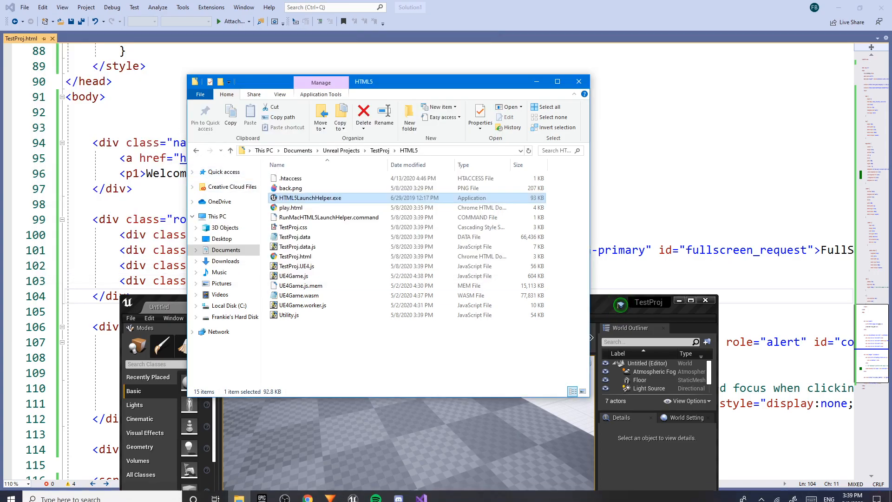
# Launch HTML5LaunchHelper.exe again to restart the local web server and select its address for copying.
pyautogui.doubleClick(388, 199)
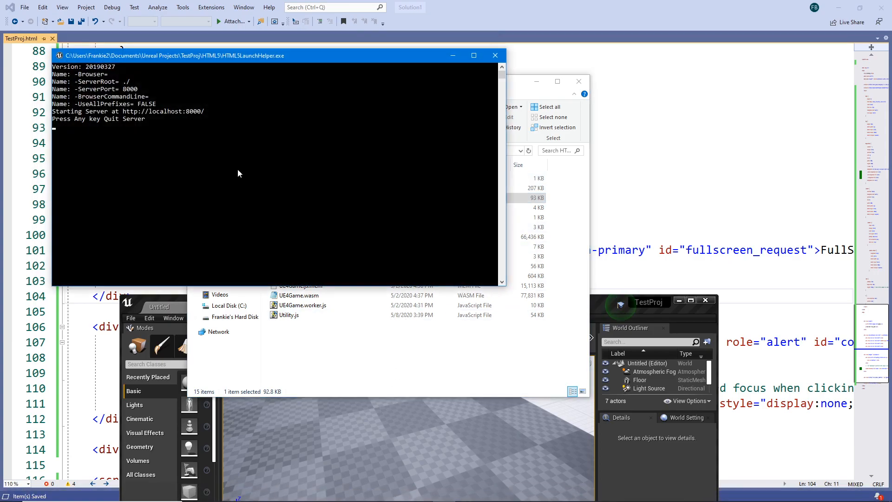
pyautogui.doubleClick(191, 115)
pyautogui.hotkey('ctrl', 'c')
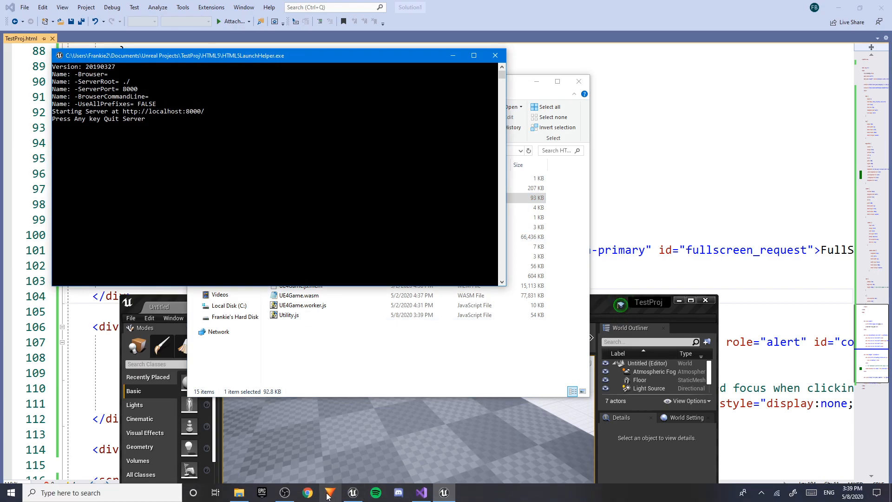
# Switch to Chrome, go to the copied localhost:8000 address and open play.html from the directory listing.
pyautogui.click(305, 497)
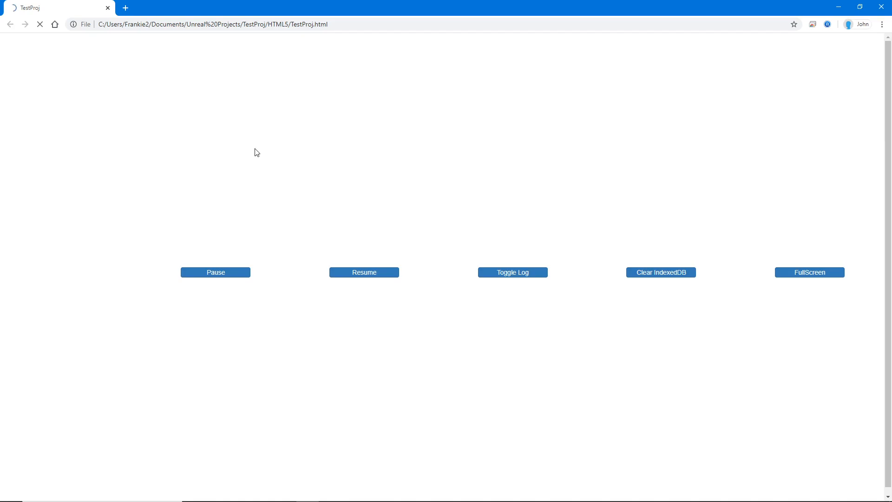
pyautogui.click(290, 25)
pyautogui.hotkey('ctrl', 'v')
pyautogui.press('Return')
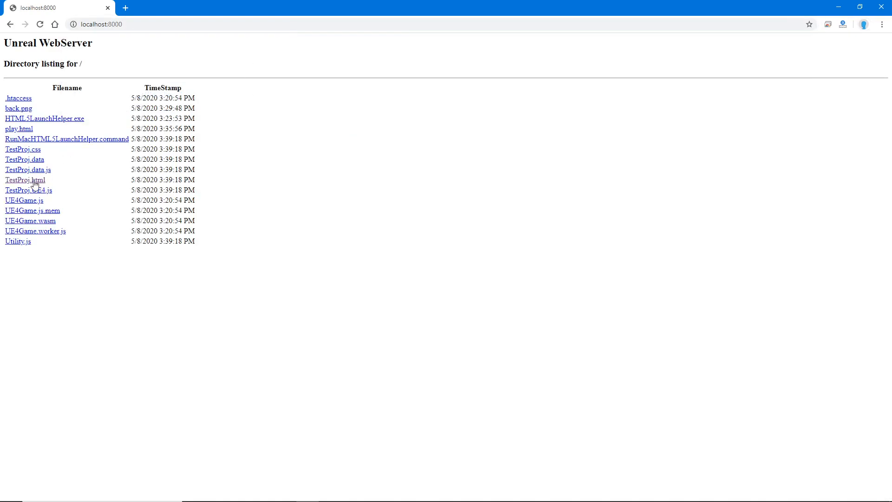
pyautogui.click(28, 134)
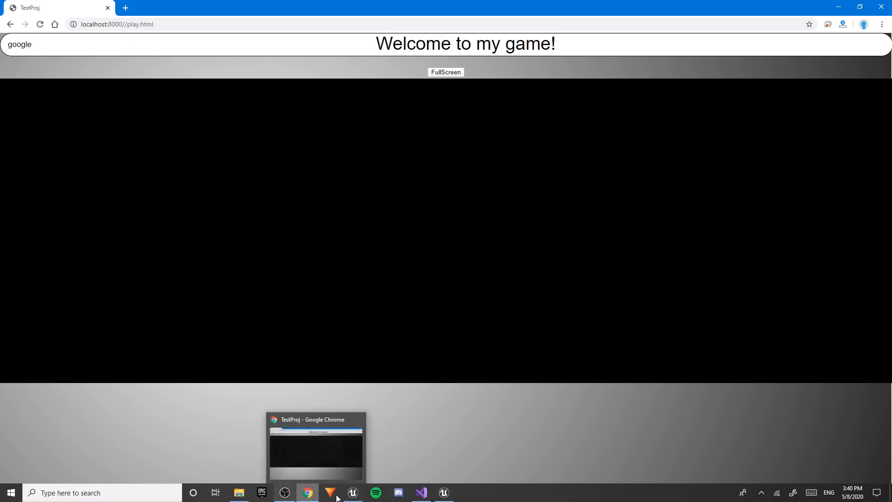
# Switch to the Unreal Editor and review the Editor Startup Map and Game Default Map choices in the project's Maps & Modes settings.
pyautogui.click(351, 496)
pyautogui.moveTo(337, 306); pyautogui.dragTo(235, 1)
pyautogui.click(28, 17)
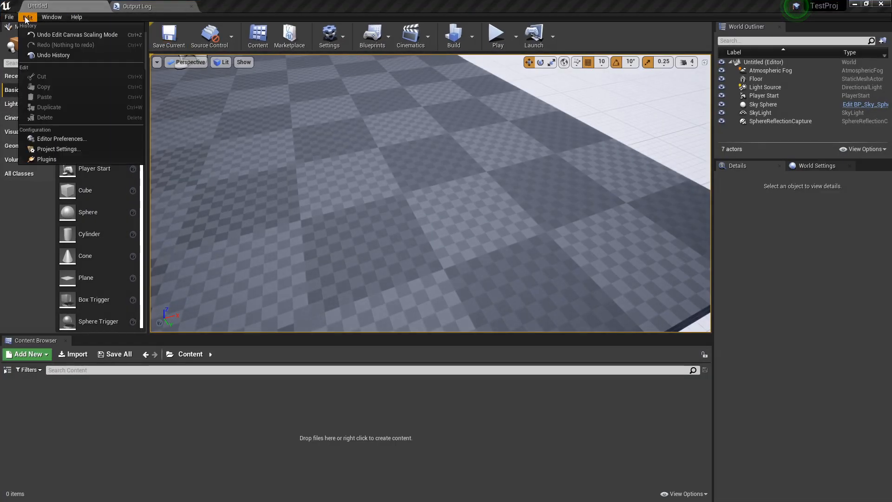
pyautogui.click(72, 149)
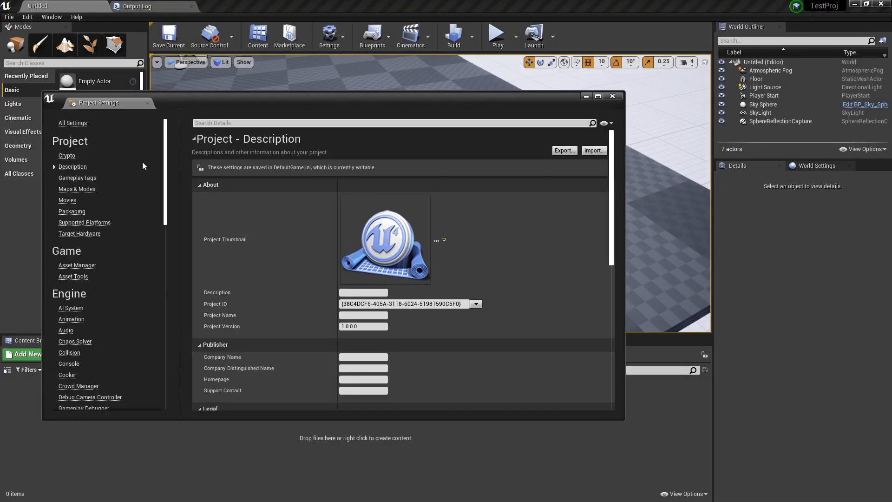
pyautogui.click(84, 191)
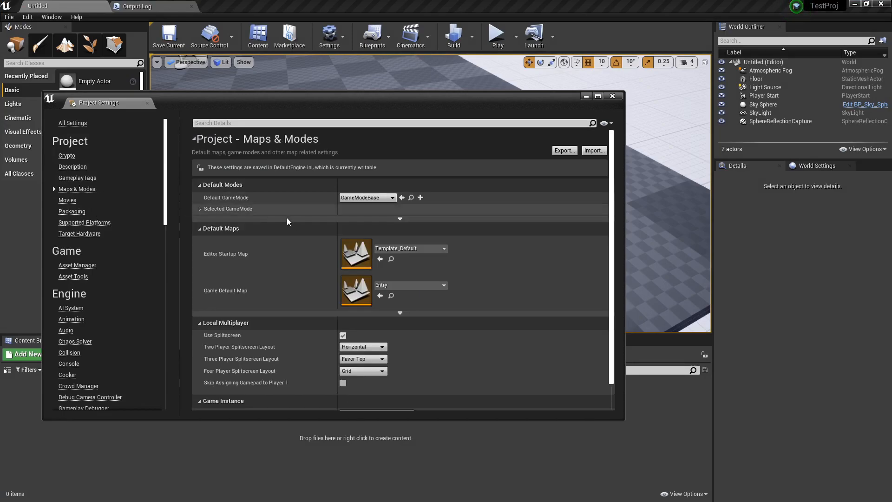
pyautogui.click(420, 251)
pyautogui.click(539, 281)
pyautogui.click(444, 285)
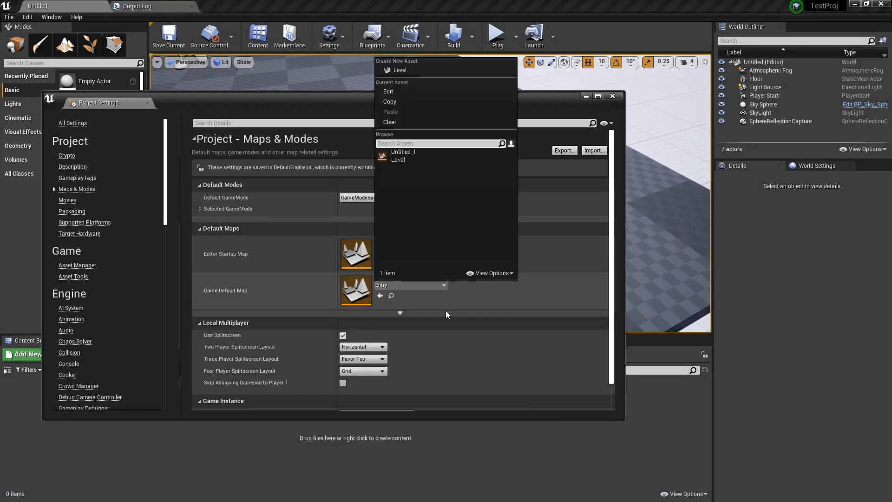
pyautogui.click(659, 115)
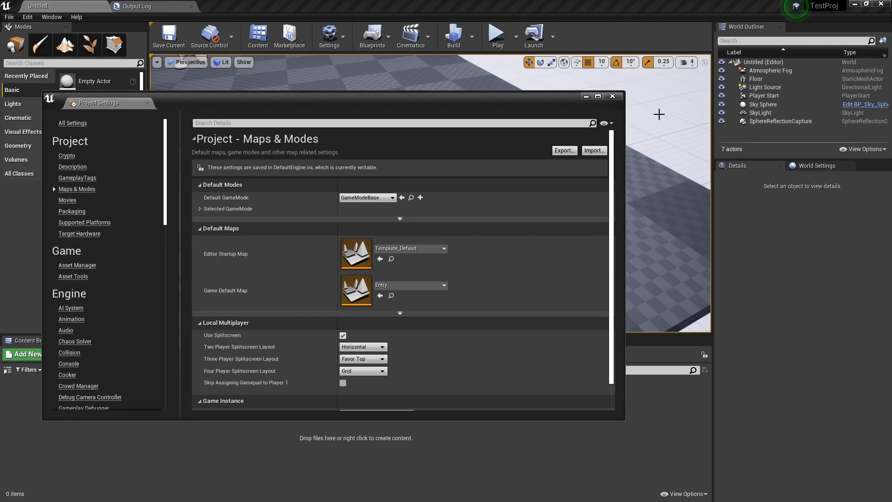
pyautogui.click(613, 95)
pyautogui.click(763, 105)
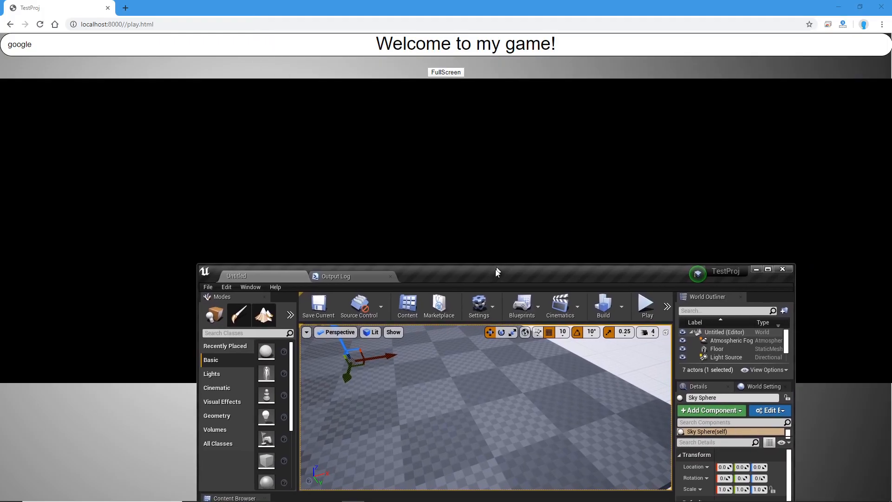
# Return to the browser, give the game canvas focus, release the cursor and reload play.html.
pyautogui.click(496, 251)
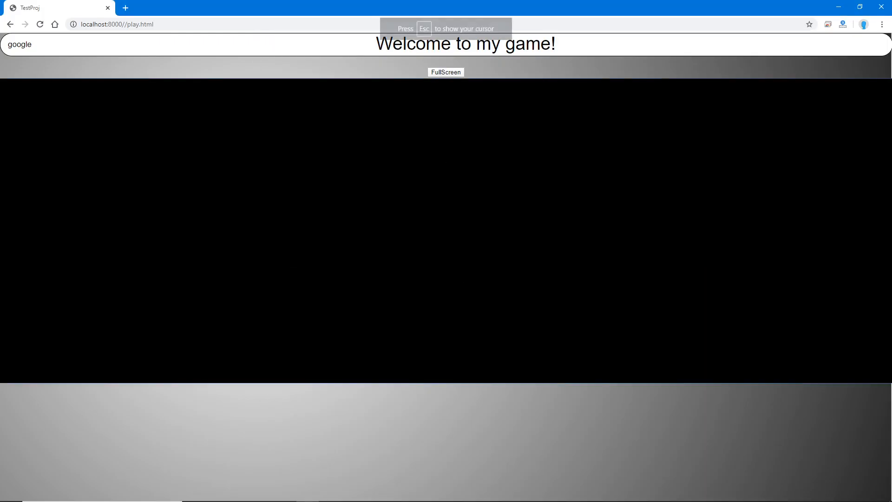
pyautogui.press('Escape')
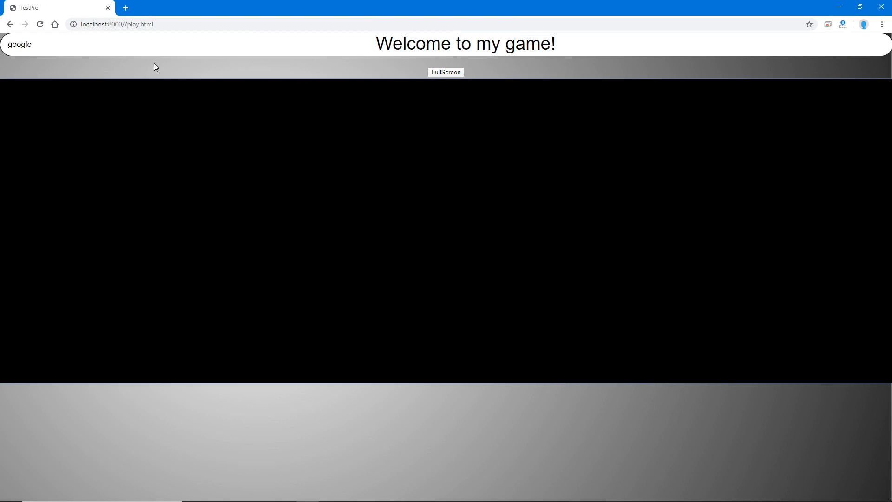
pyautogui.click(43, 25)
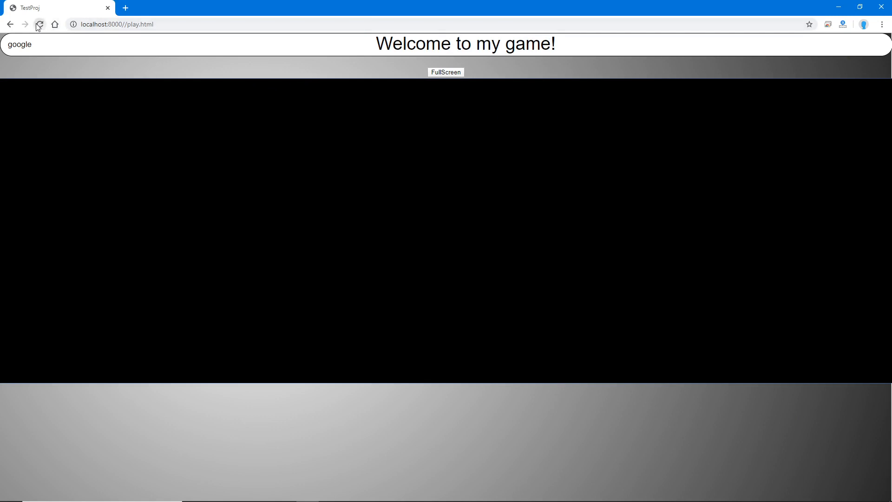
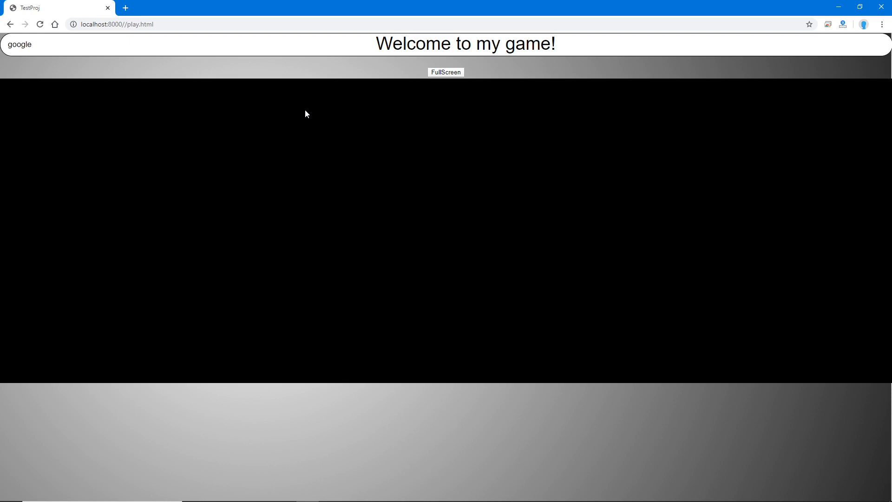
# Open aws.amazon.com in a new tab, enter the AWS Management Console and open the S3 service.
pyautogui.click(125, 8)
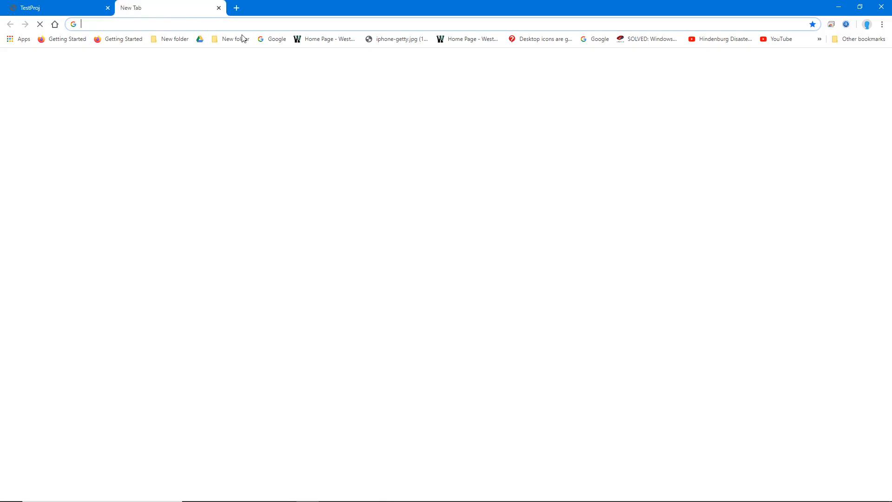
pyautogui.write('aws')
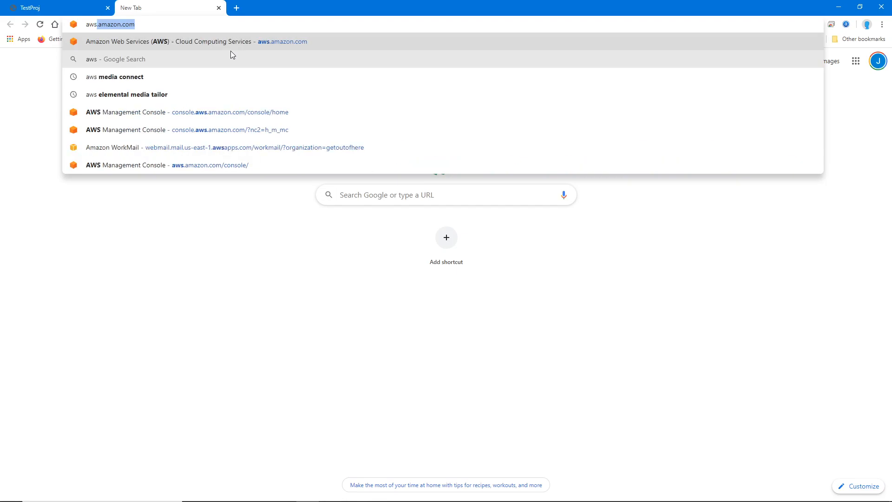
pyautogui.press('Return')
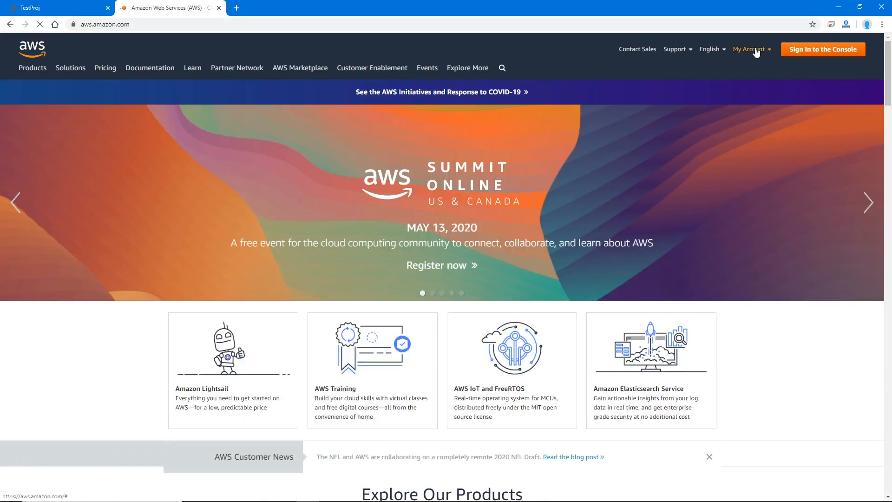
pyautogui.moveTo(756, 52)
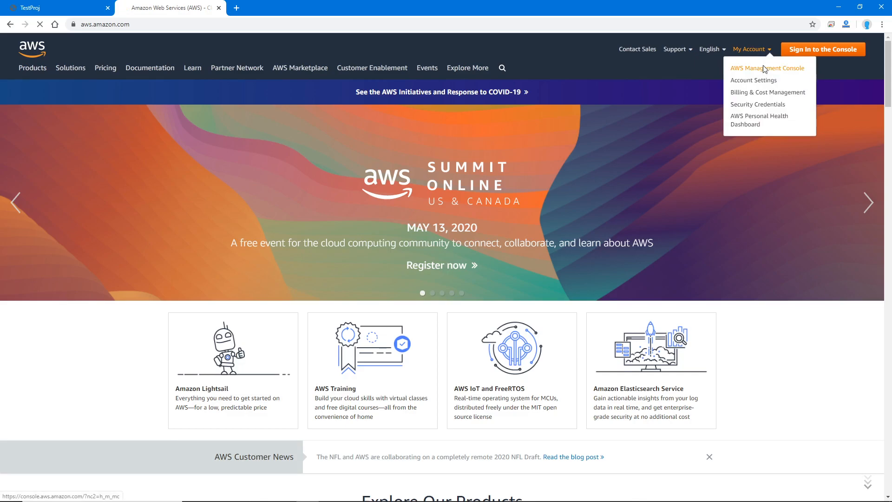
pyautogui.click(767, 69)
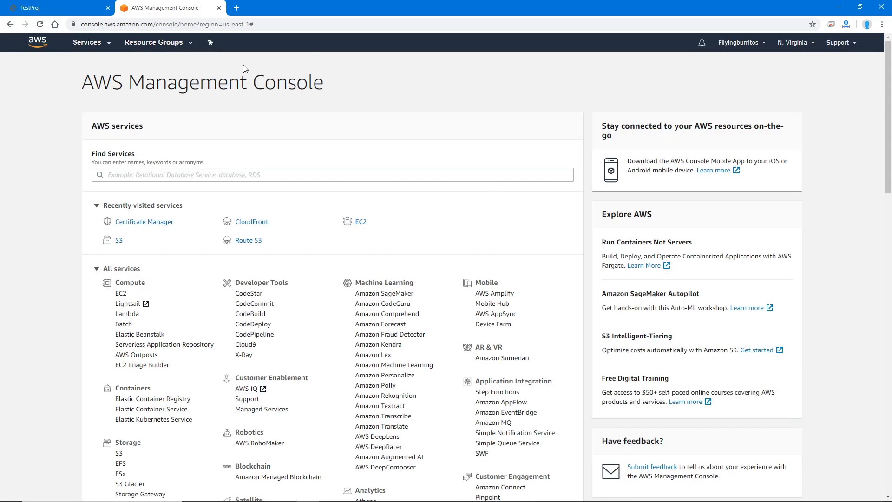
pyautogui.click(119, 241)
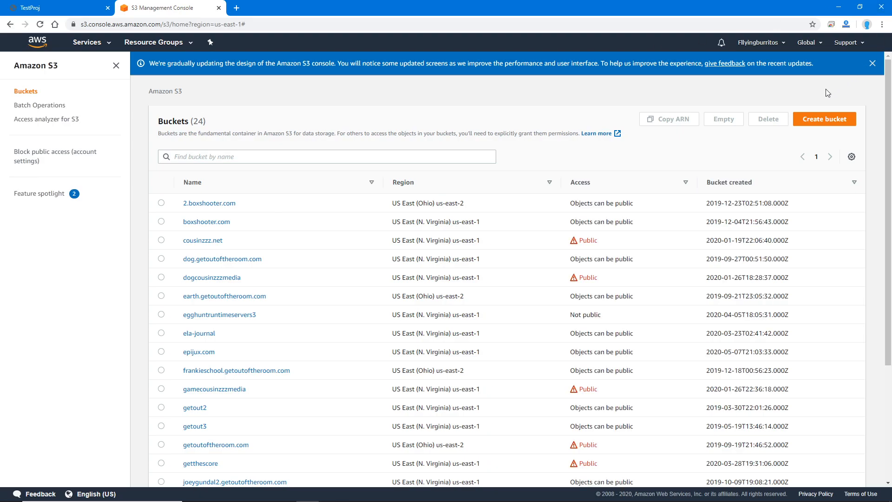
# Start a new S3 bucket, enter testProj as its name and keep the US East (N. Virginia) us-east-1 region.
pyautogui.click(834, 119)
pyautogui.click(183, 182)
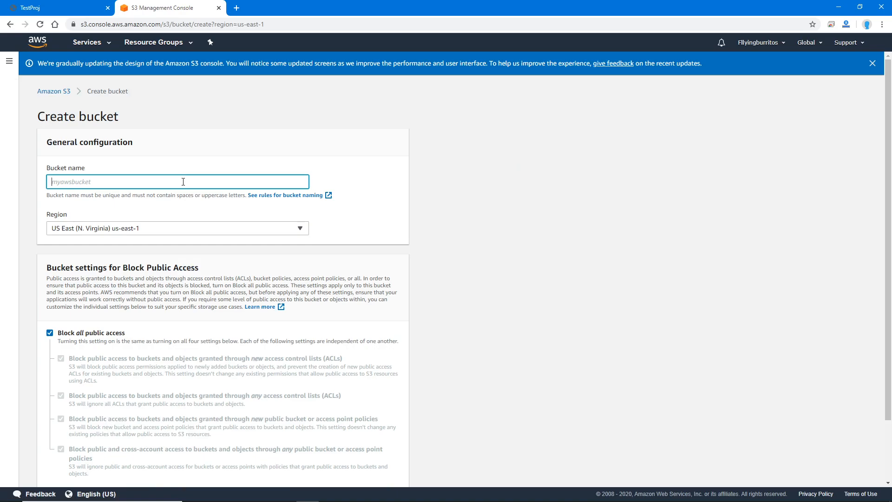
pyautogui.write('testProj')
pyautogui.click(144, 230)
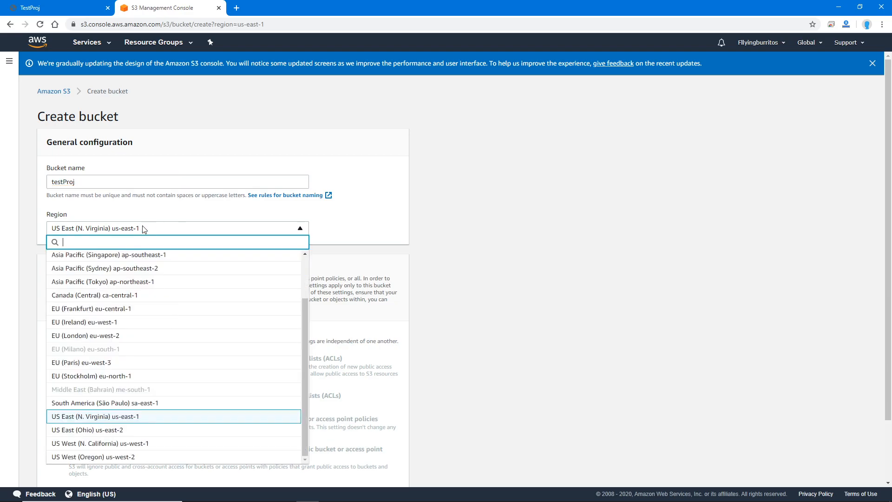
pyautogui.click(351, 224)
# Turn off Block all public access, acknowledge that the bucket's objects might become public and submit the bucket for creation.
pyautogui.scroll(-2, 129, 279)
pyautogui.scroll(1, 127, 280)
pyautogui.scroll(-1, 65, 298)
pyautogui.click(50, 262)
pyautogui.scroll(-2, 79, 321)
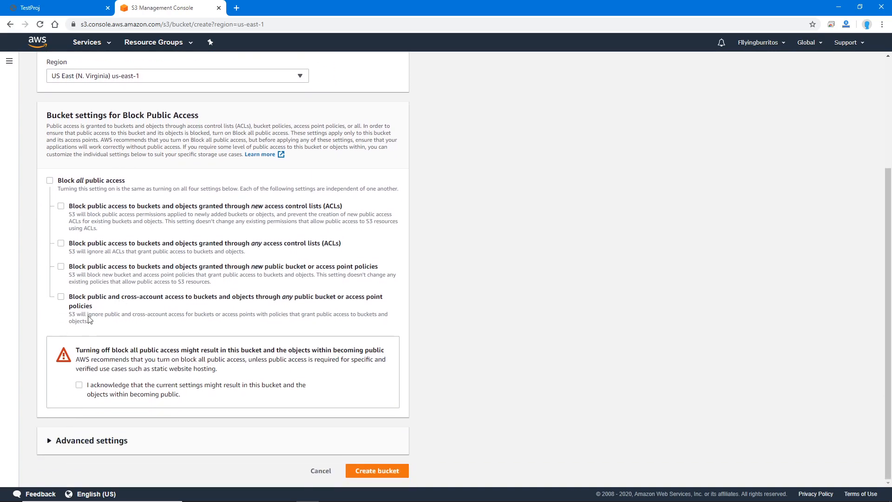
pyautogui.click(80, 386)
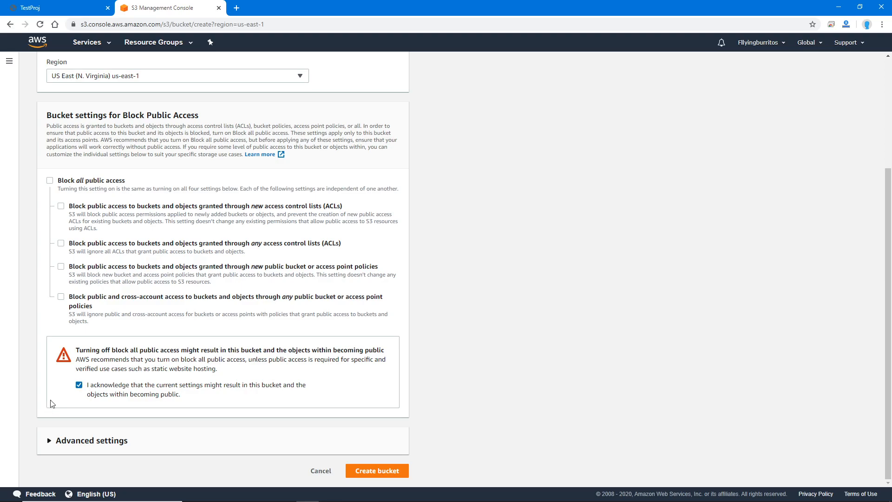
pyautogui.click(83, 392)
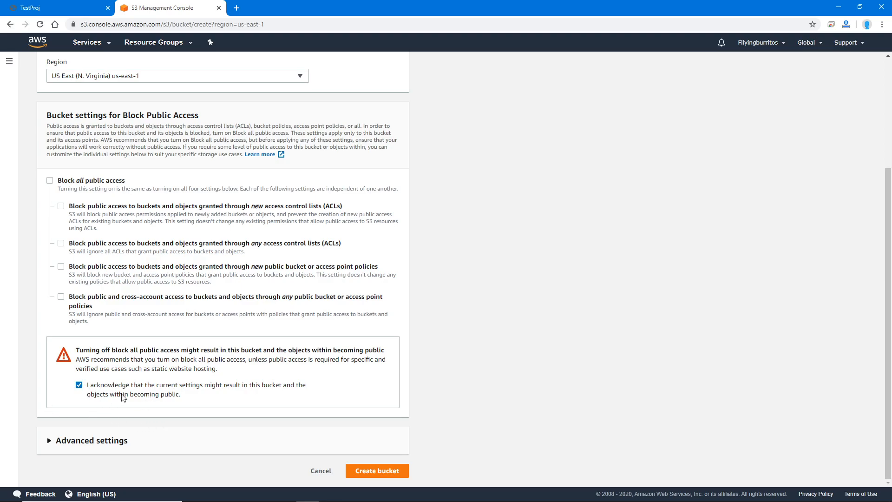
pyautogui.click(378, 471)
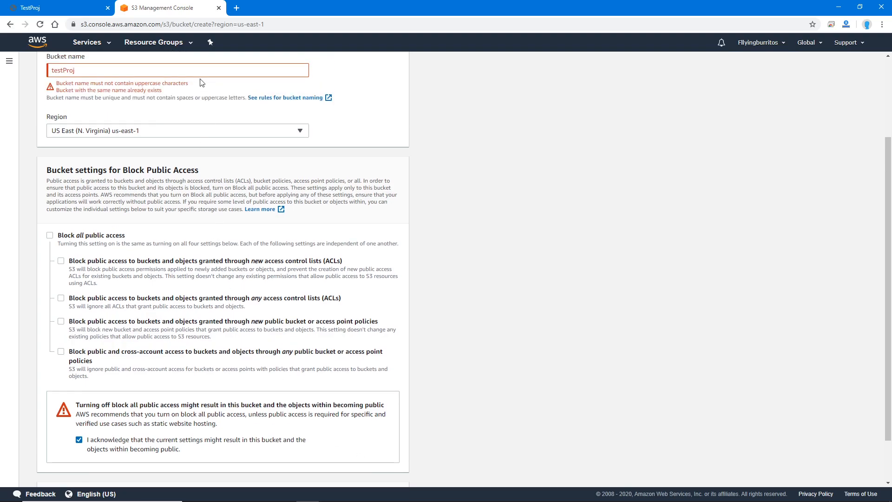
# Try to create the bucket under the name testProjUE4.
pyautogui.scroll(3, 202, 83)
pyautogui.click(171, 180)
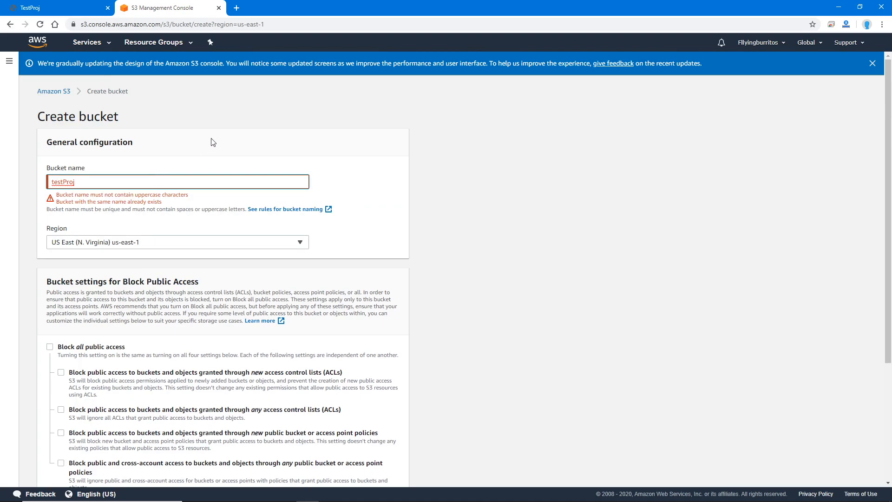
pyautogui.click(163, 193)
pyautogui.click(169, 187)
pyautogui.write('UE4')
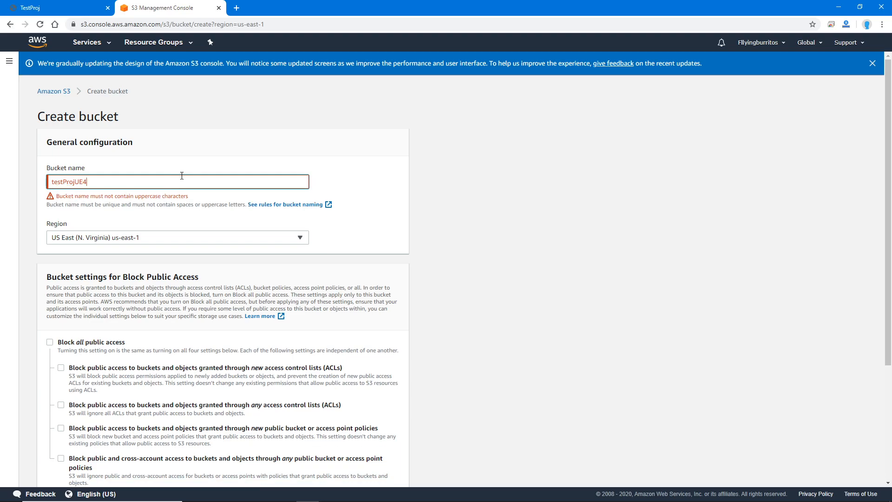
pyautogui.scroll(-4, 181, 176)
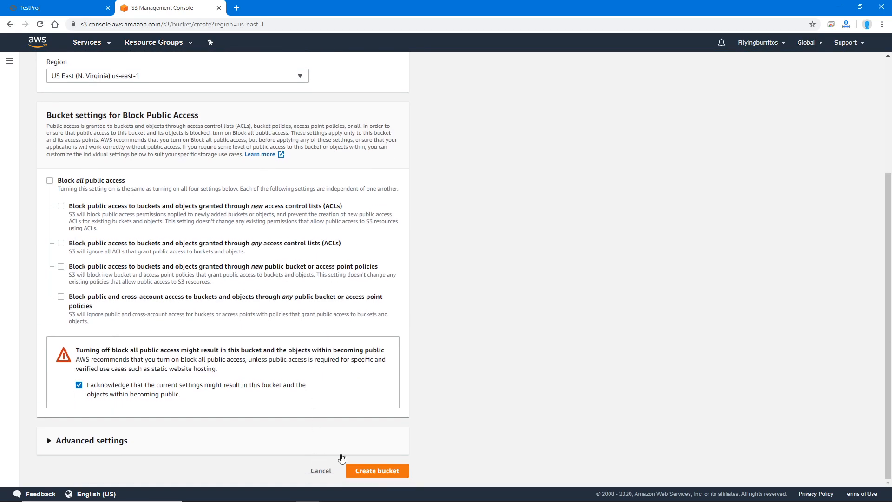
pyautogui.click(373, 470)
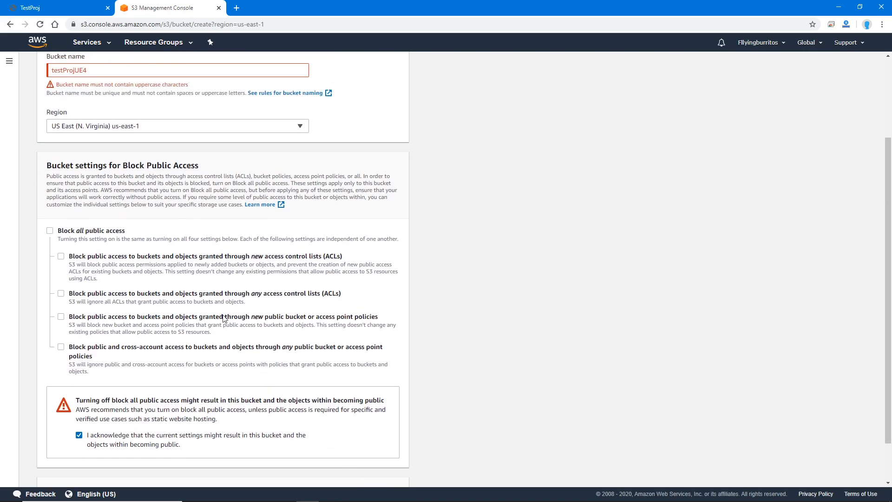
# Replace the bucket name with the lowercase testprojue4 and create the bucket.
pyautogui.click(180, 70)
pyautogui.scroll(3, 221, 108)
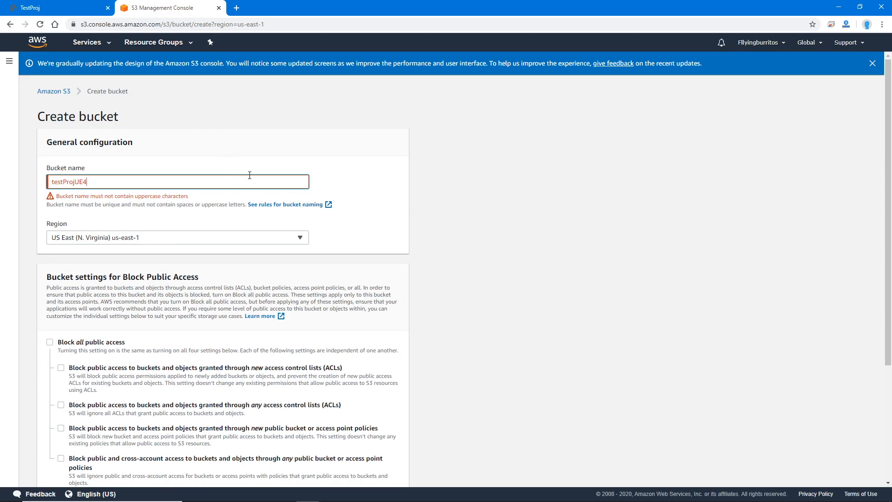
pyautogui.hotkey('ctrl', 'a')
pyautogui.write('test')
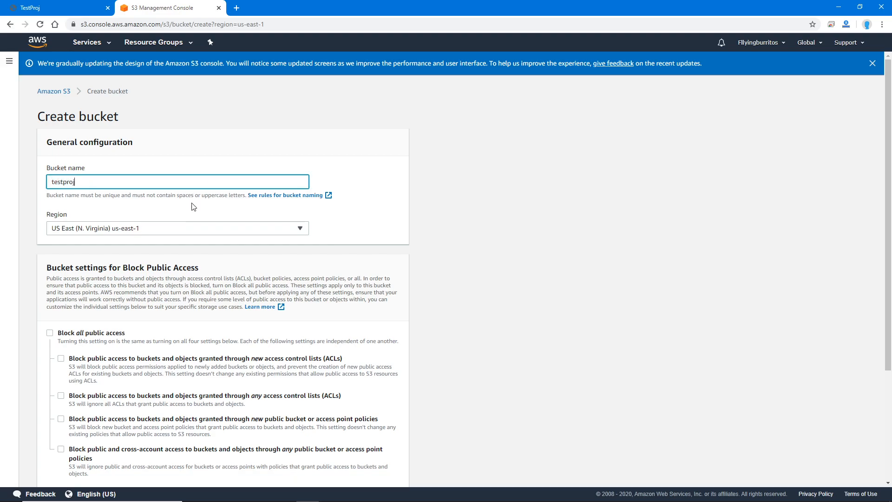
pyautogui.write('proj')
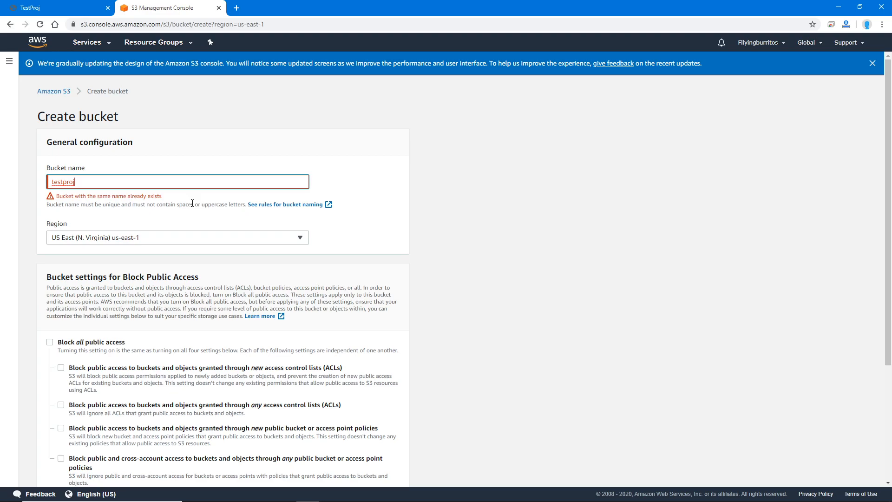
pyautogui.write('ue4')
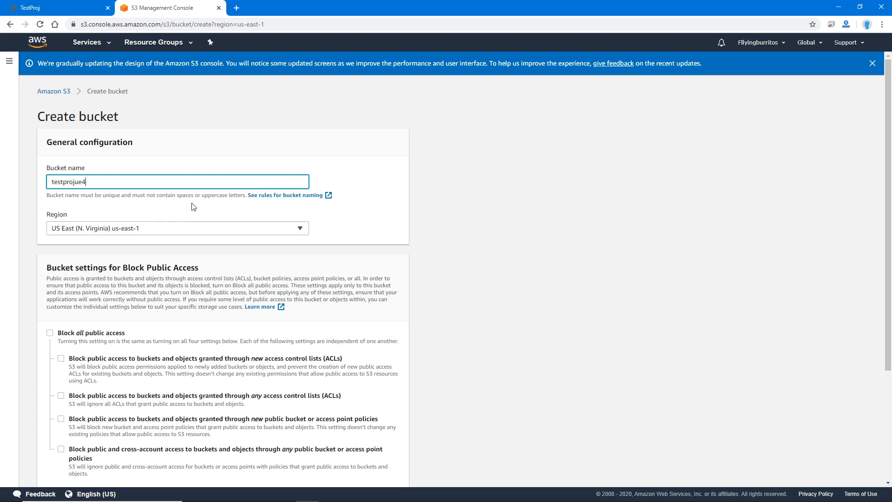
pyautogui.scroll(-3, 231, 177)
pyautogui.scroll(3, 408, 93)
pyautogui.click(483, 237)
pyautogui.scroll(-3, 484, 237)
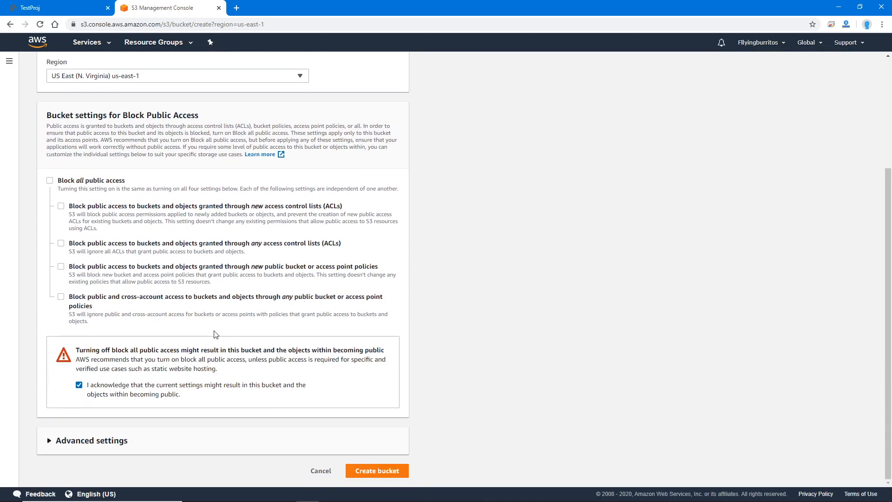
pyautogui.click(367, 470)
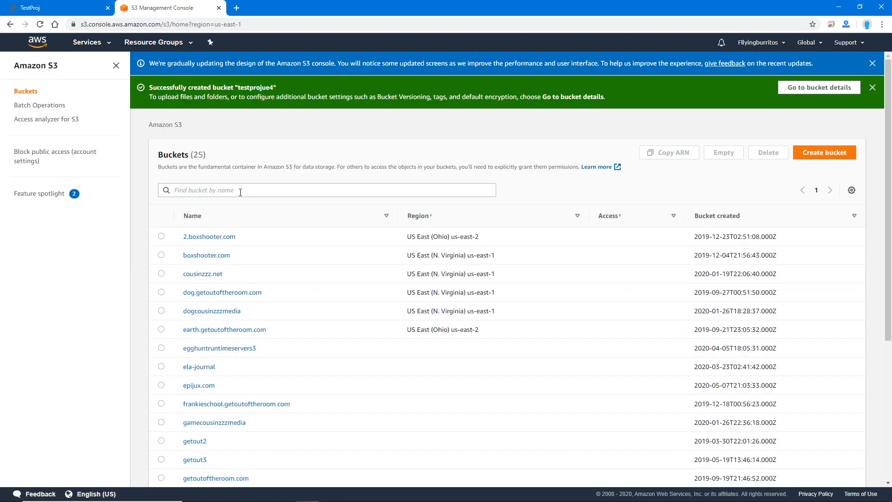
# Open the testprojue4 bucket and bring up the file picker for a new upload.
pyautogui.scroll(-5, 228, 297)
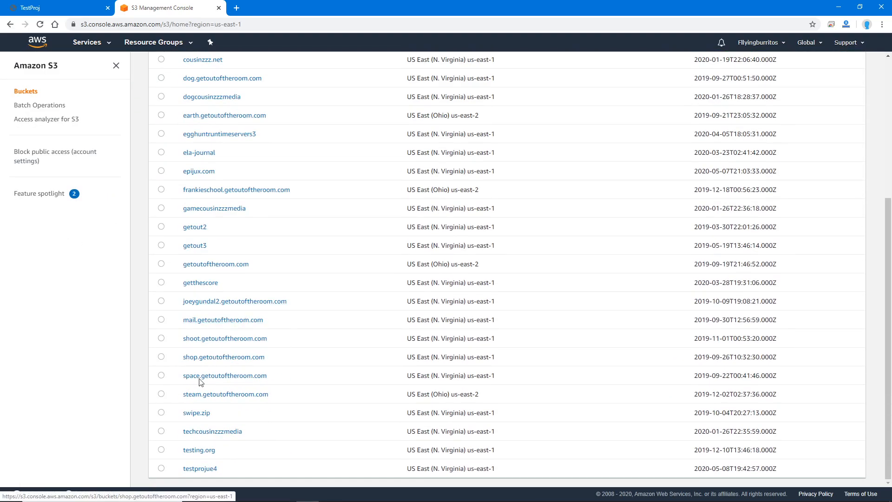
pyautogui.click(205, 469)
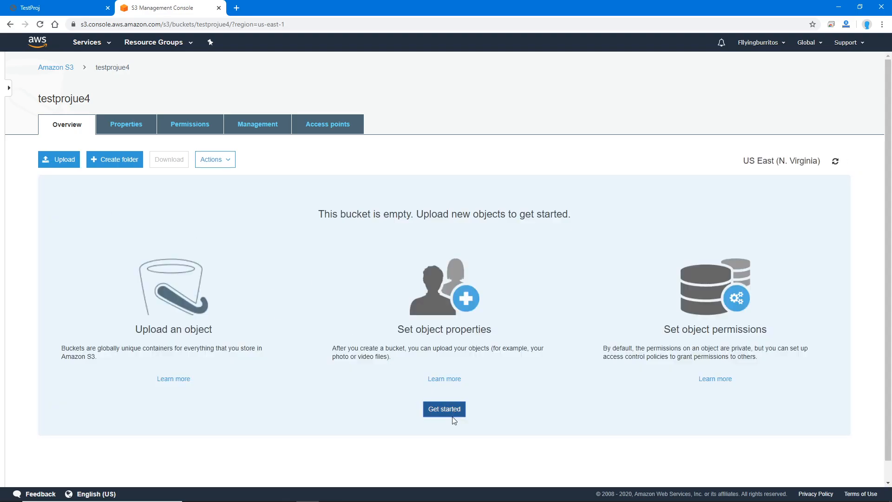
pyautogui.click(456, 413)
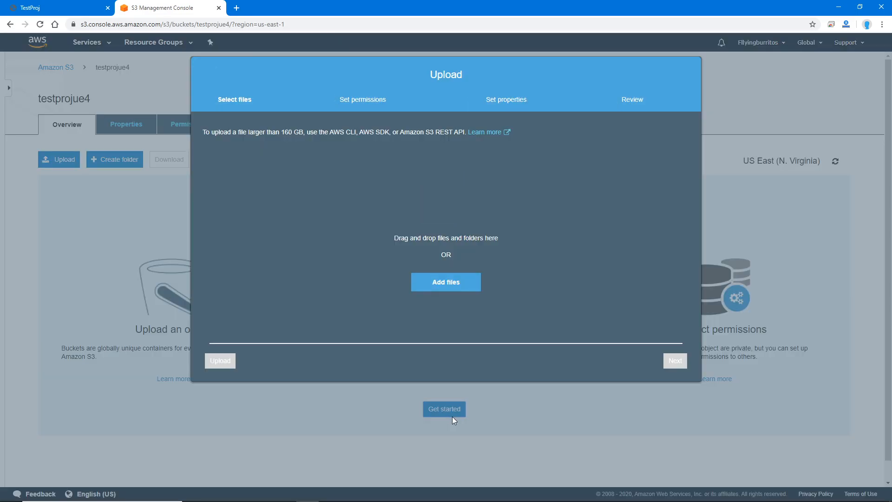
pyautogui.click(446, 280)
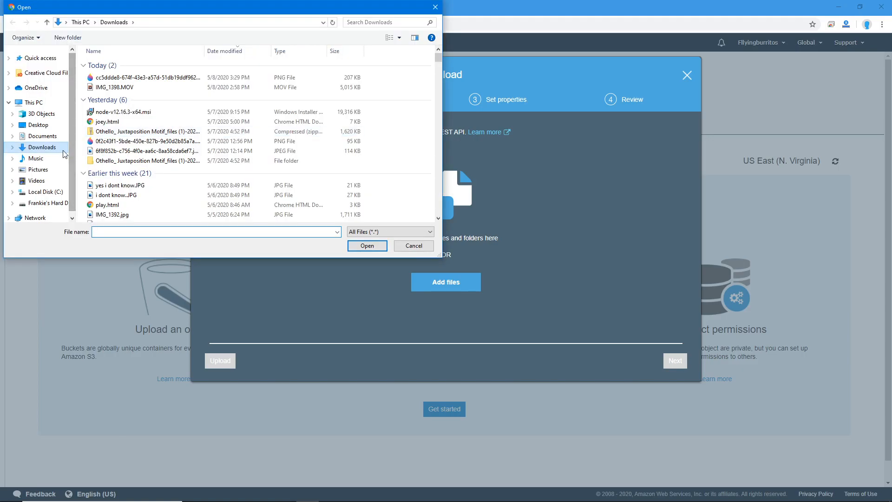
# Upload all files from Documents > Unreal Projects > TestProj > HTML5 to the bucket.
pyautogui.click(42, 136)
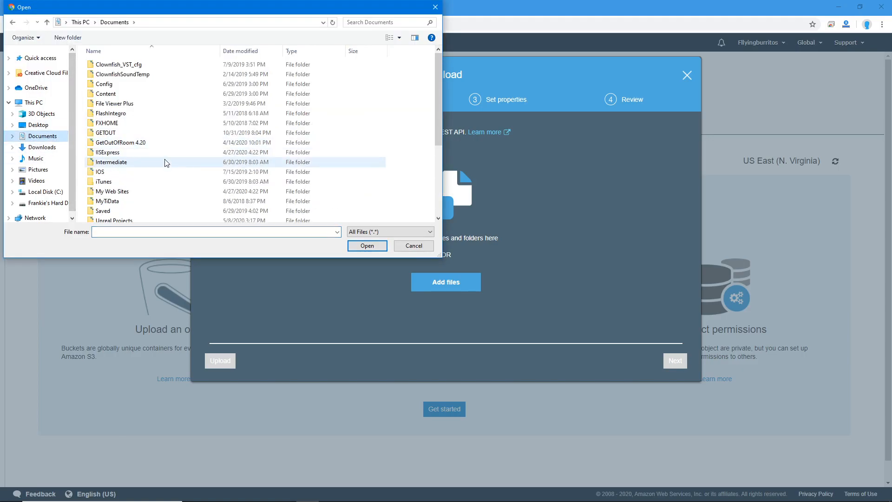
pyautogui.scroll(-5, 168, 168)
pyautogui.scroll(1, 158, 123)
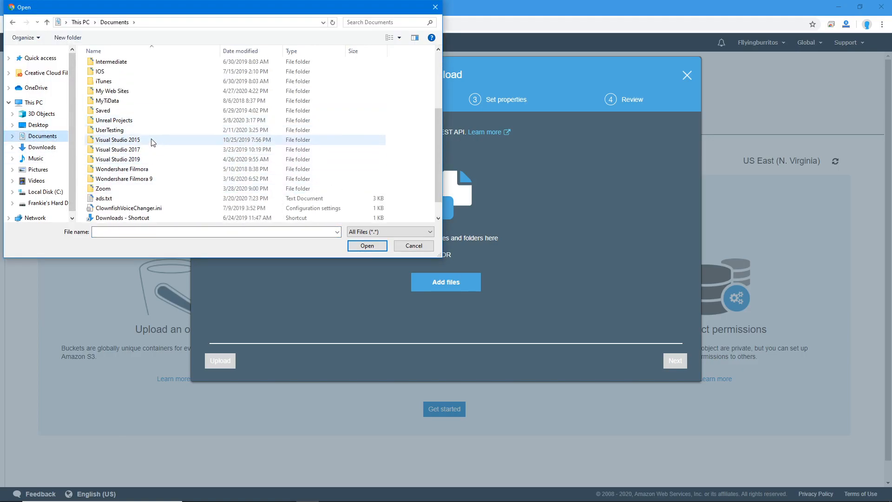
pyautogui.click(156, 121)
pyautogui.doubleClick(156, 122)
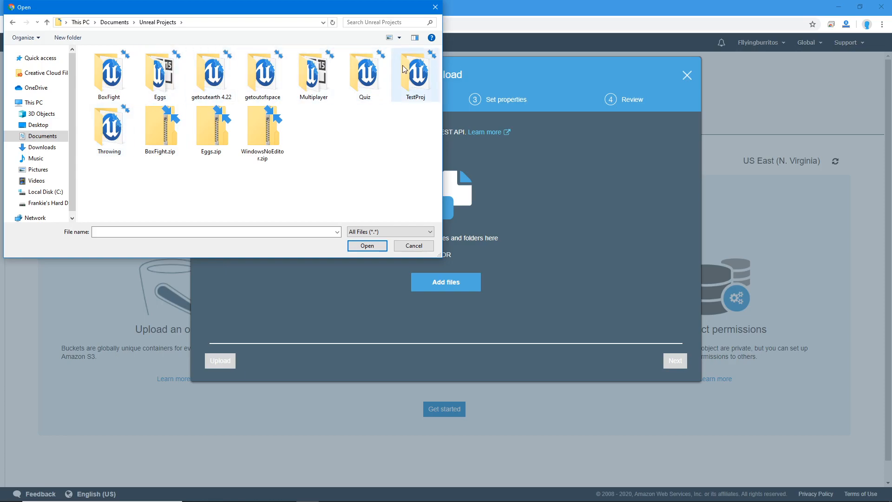
pyautogui.doubleClick(416, 76)
pyautogui.doubleClick(147, 114)
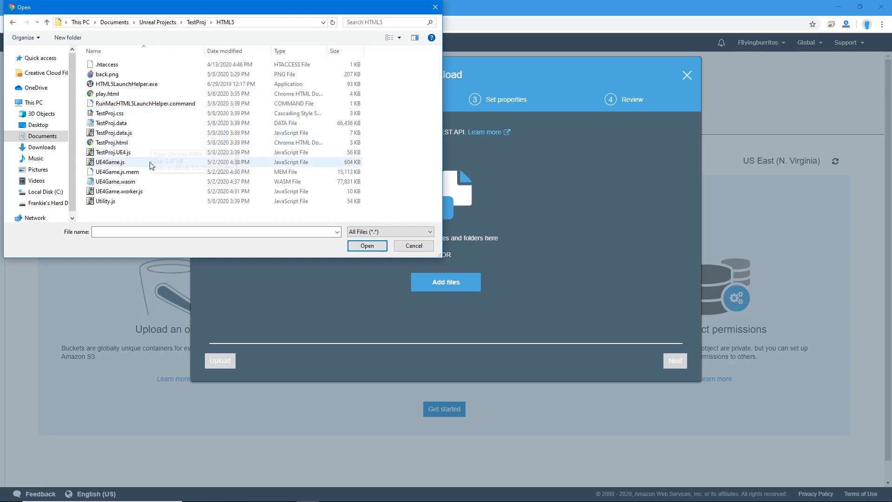
pyautogui.moveTo(149, 218); pyautogui.dragTo(249, 40)
pyautogui.click(367, 246)
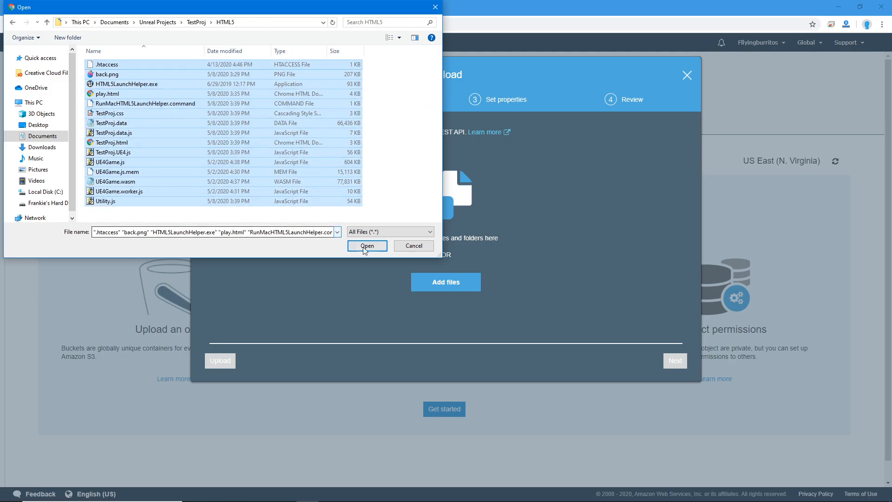
pyautogui.click(219, 365)
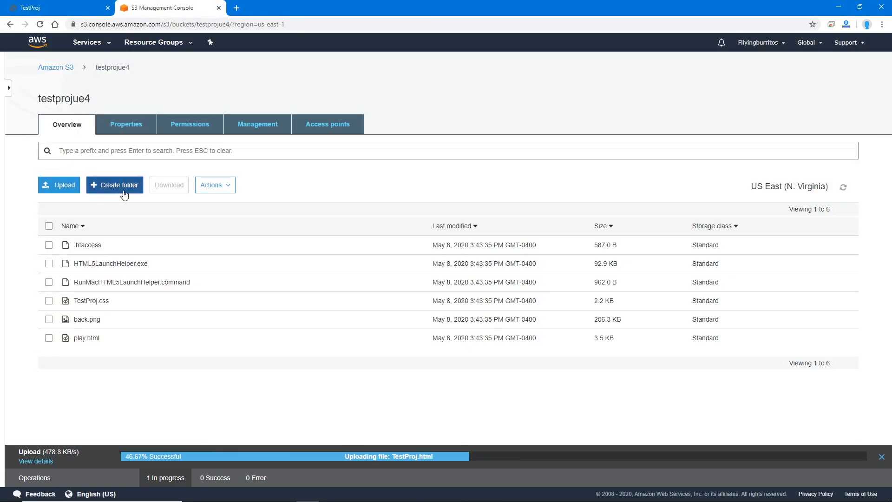
# Create a folder named test in the bucket, look inside it and return to the bucket's root.
pyautogui.click(116, 185)
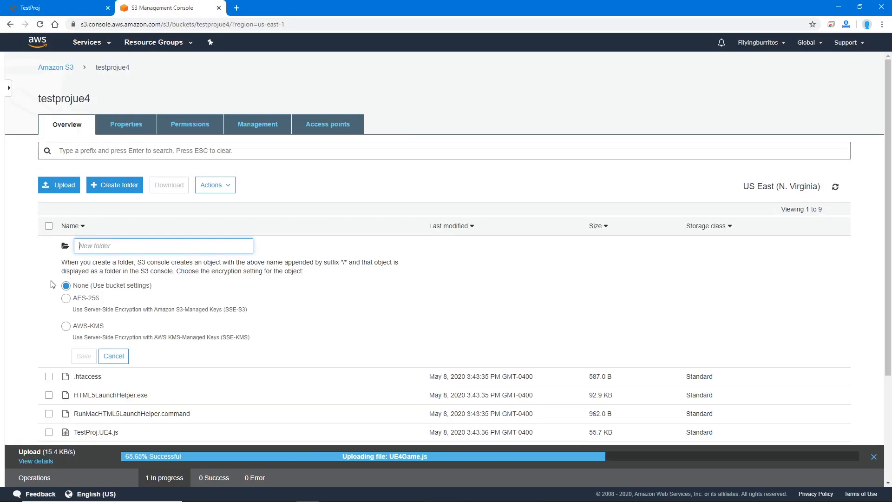
pyautogui.click(121, 356)
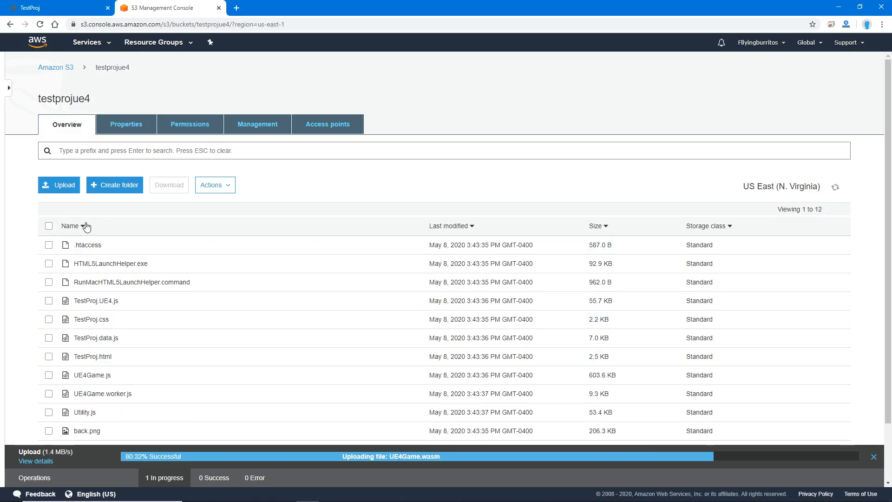
pyautogui.click(119, 188)
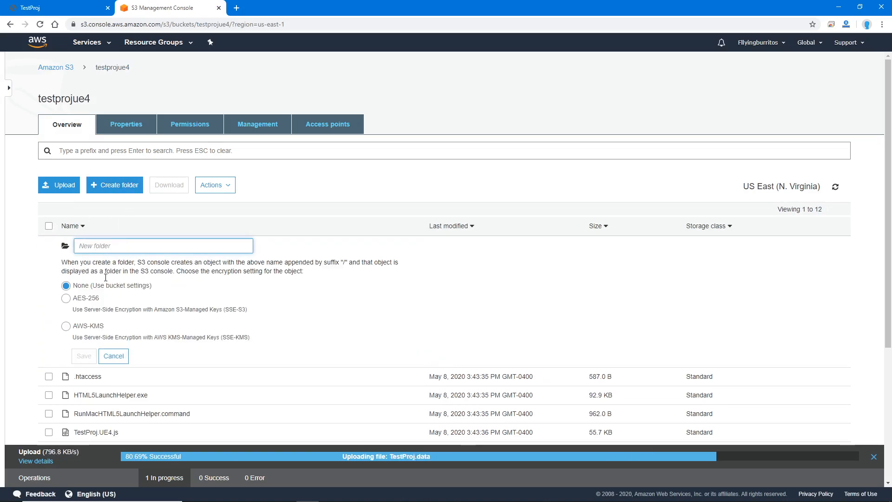
pyautogui.write('test')
pyautogui.press('Return')
pyautogui.click(80, 251)
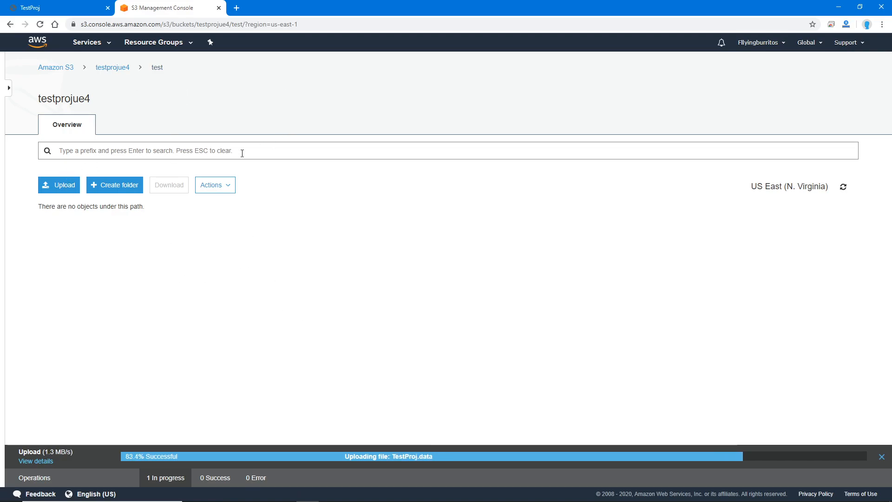
pyautogui.click(122, 70)
# Make the test folder and all listed files in the bucket public, then clear the selection.
pyautogui.scroll(-2, 157, 288)
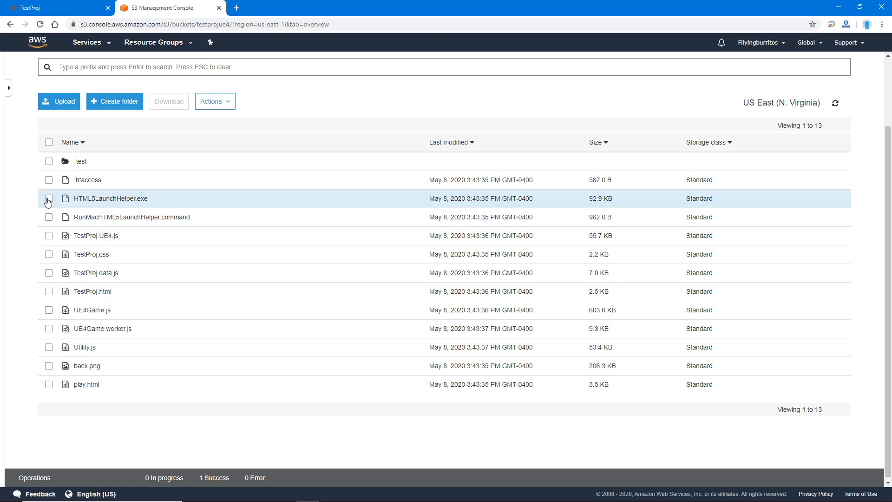
pyautogui.click(49, 143)
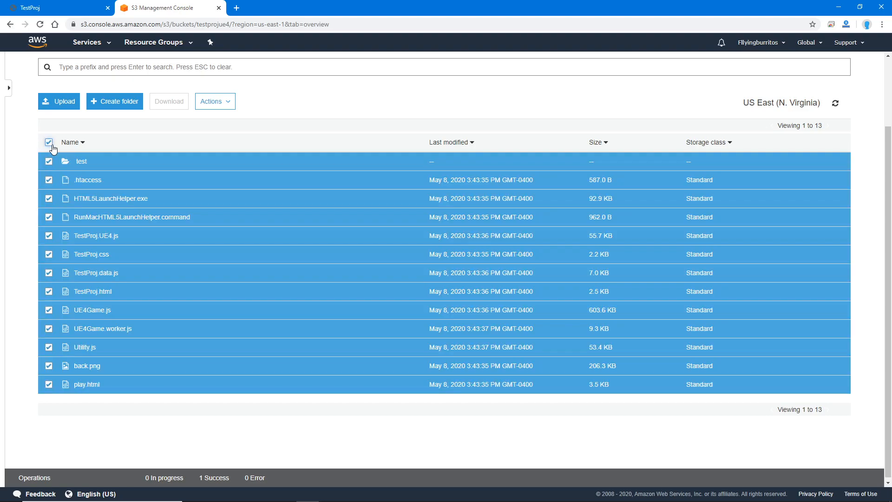
pyautogui.click(226, 107)
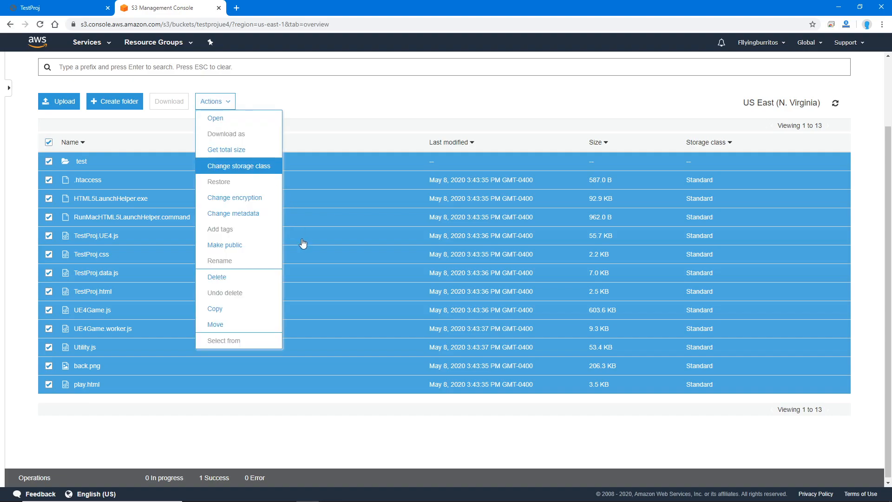
pyautogui.click(246, 245)
pyautogui.click(570, 362)
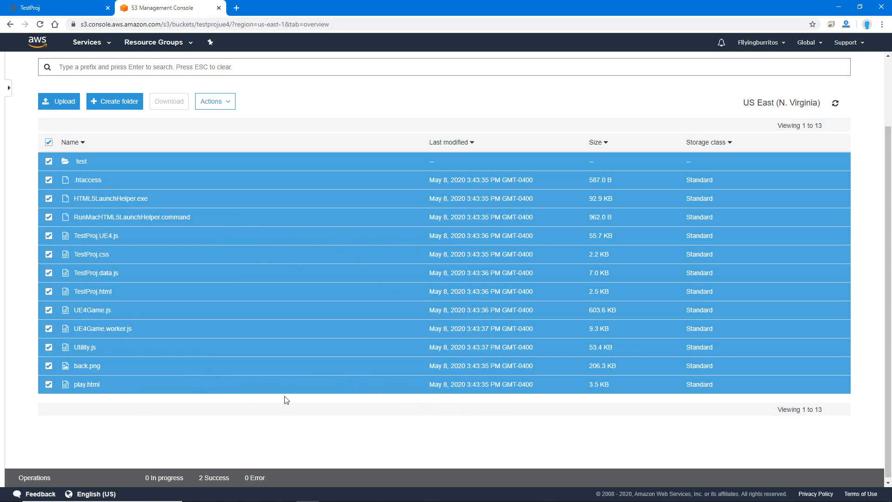
pyautogui.click(49, 143)
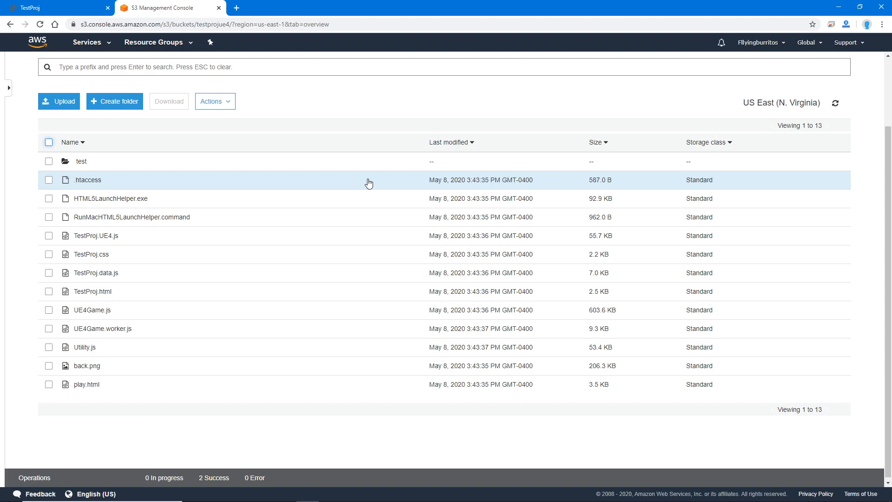
pyautogui.click(94, 385)
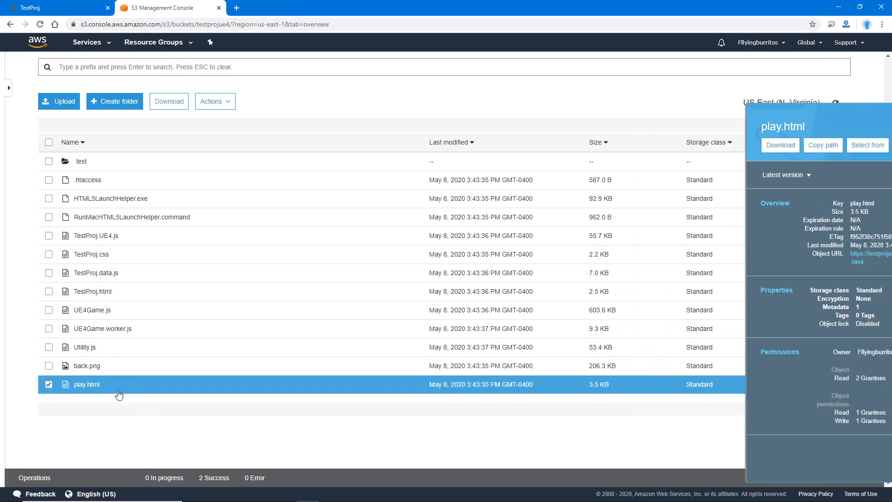
pyautogui.click(87, 384)
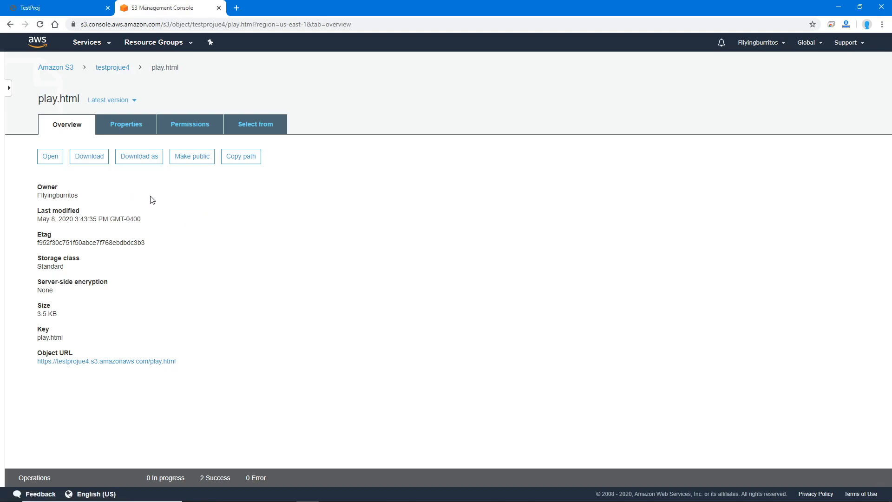
pyautogui.rightClick(164, 362)
pyautogui.click(227, 296)
pyautogui.click(112, 68)
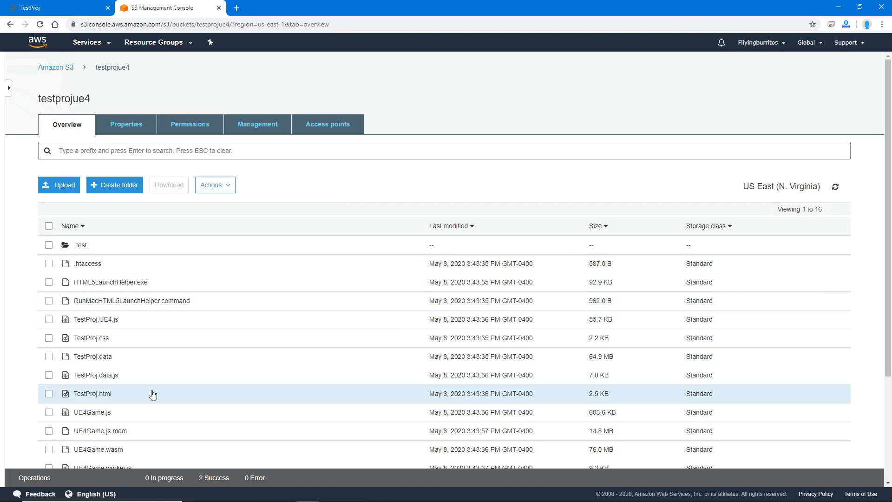
# Open the object URL of play.html in a new browser tab and bring that page up.
pyautogui.scroll(-3, 145, 395)
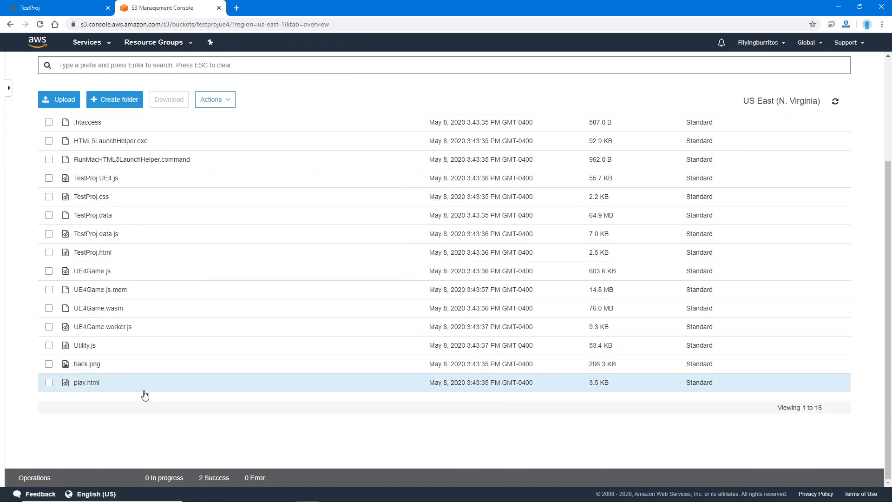
pyautogui.click(87, 384)
pyautogui.rightClick(150, 362)
pyautogui.click(171, 368)
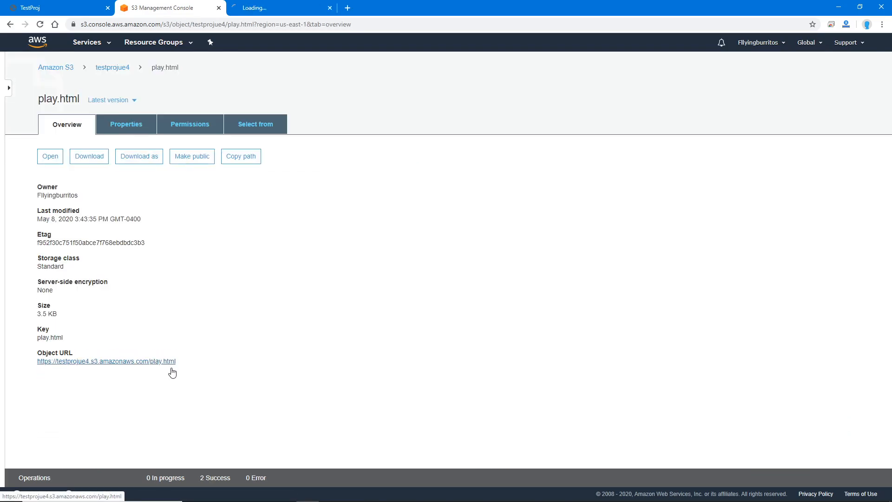
pyautogui.click(269, 7)
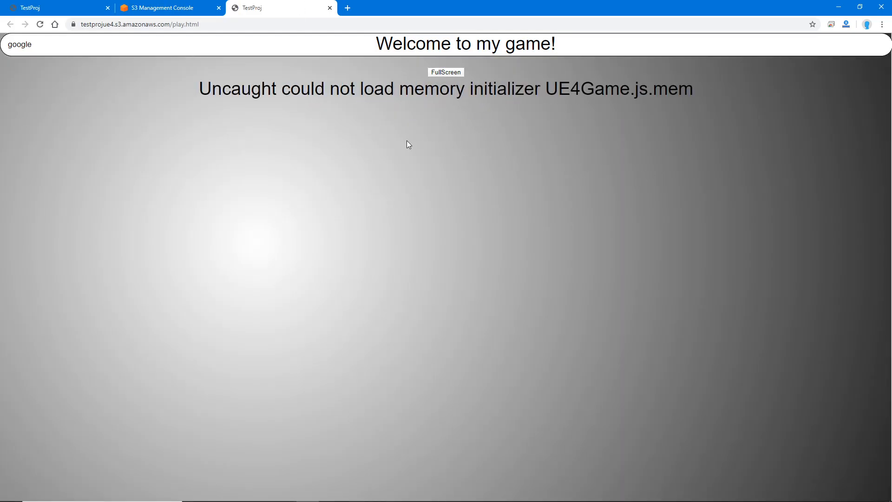
# Reload the hosted play.html page and check how the game loads.
pyautogui.click(40, 25)
pyautogui.click(40, 25)
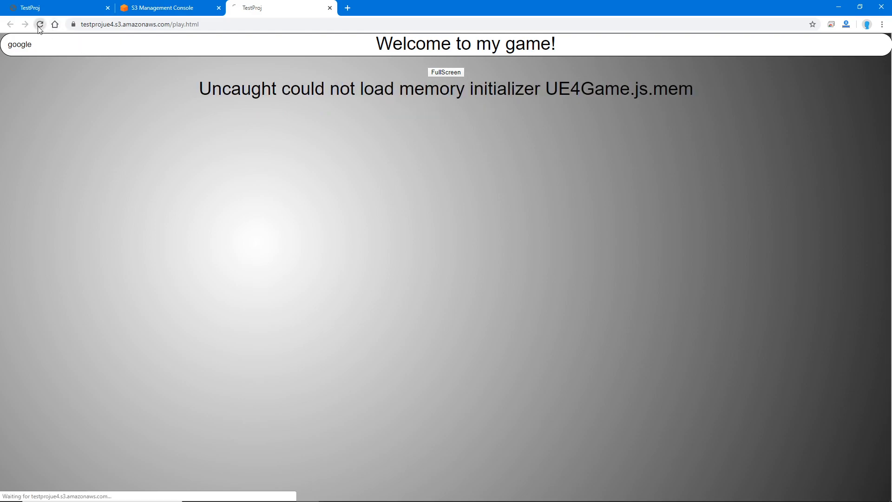
pyautogui.moveTo(475, 98); pyautogui.dragTo(560, 97)
pyautogui.click(580, 96)
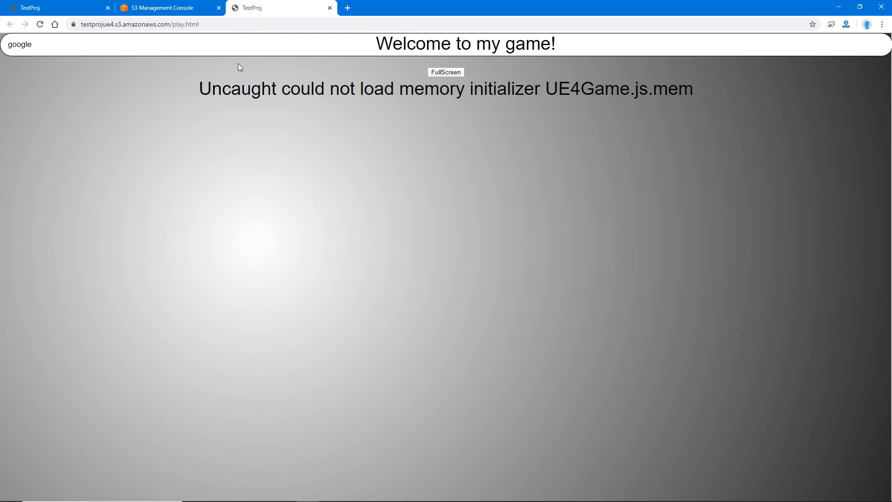
# Select the test folder and every file in the testprojue4 bucket again and make them all public.
pyautogui.click(192, 5)
pyautogui.click(215, 186)
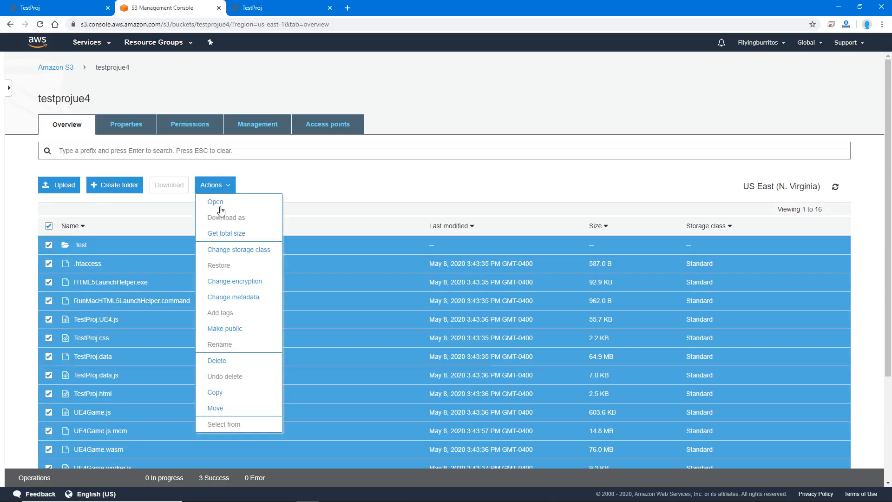
pyautogui.click(225, 328)
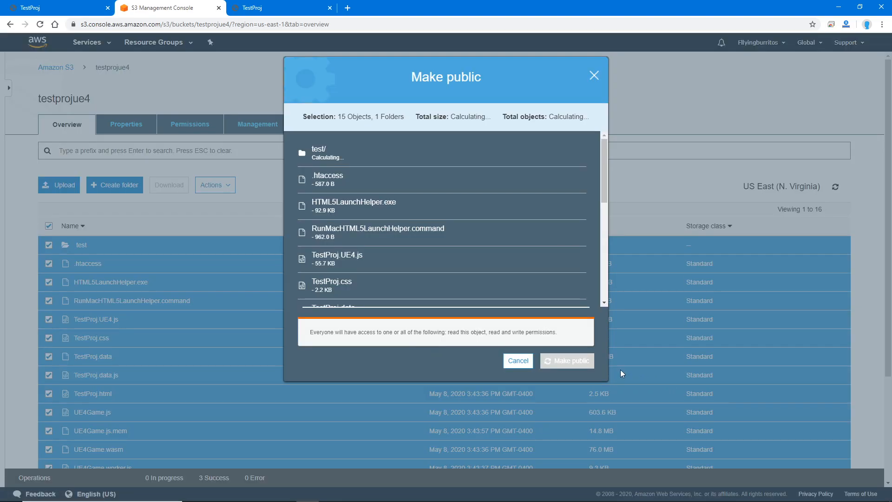
pyautogui.click(572, 361)
pyautogui.scroll(-2, 353, 218)
pyautogui.scroll(-2, 353, 218)
# Check the hosted play page, open its google link in a separate browser tab and close that tab again.
pyautogui.click(289, 8)
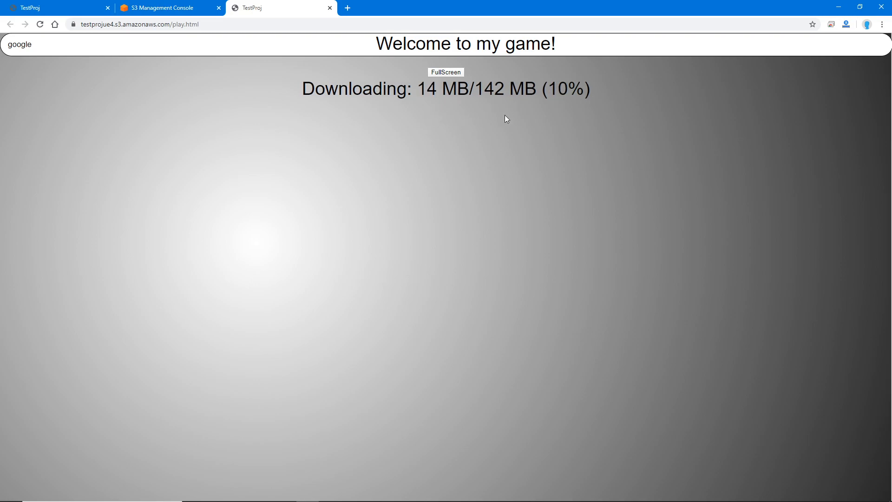
pyautogui.rightClick(21, 49)
pyautogui.click(61, 55)
pyautogui.click(407, 5)
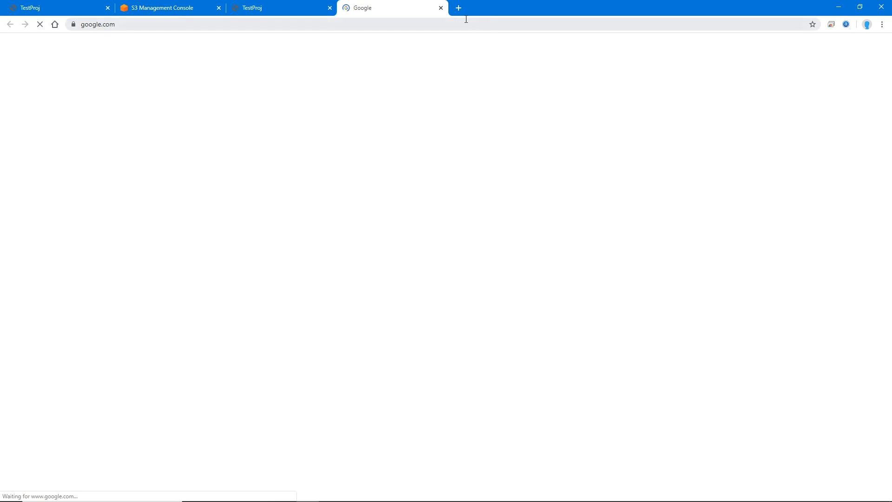
pyautogui.click(441, 8)
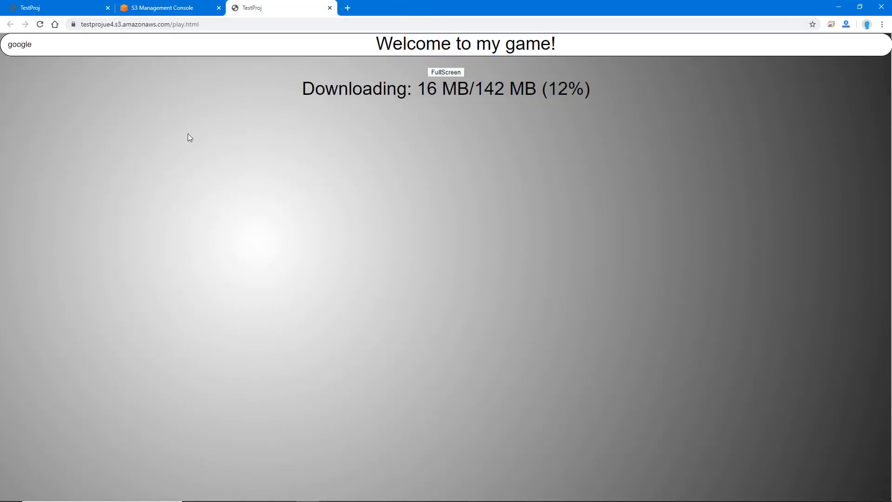
# Compare the hosted page's web address with the bucket name in the S3 console.
pyautogui.click(158, 25)
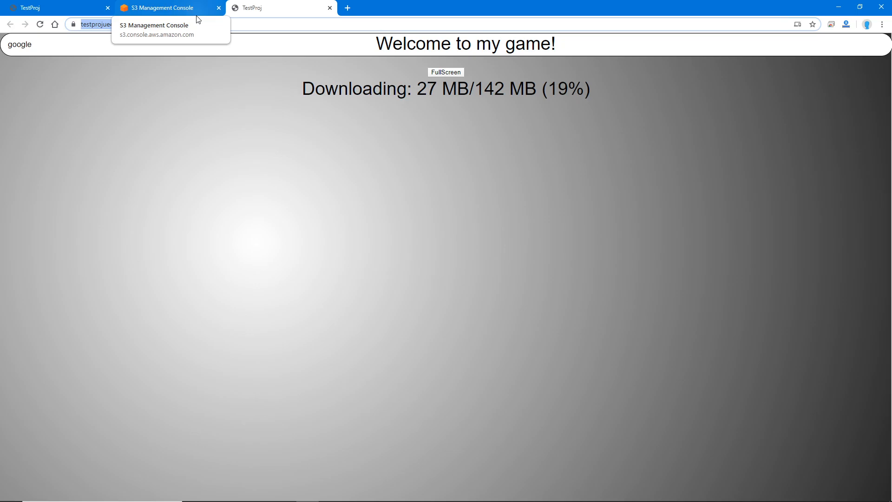
pyautogui.click(194, 14)
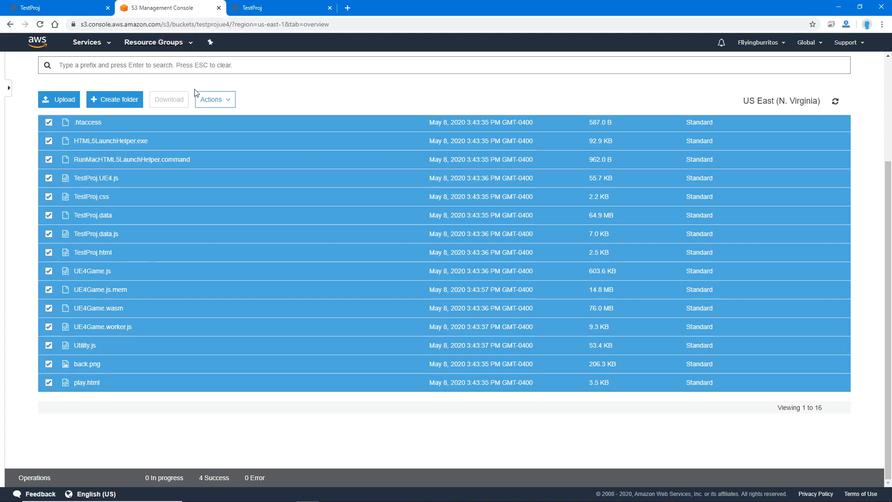
pyautogui.scroll(2, 122, 161)
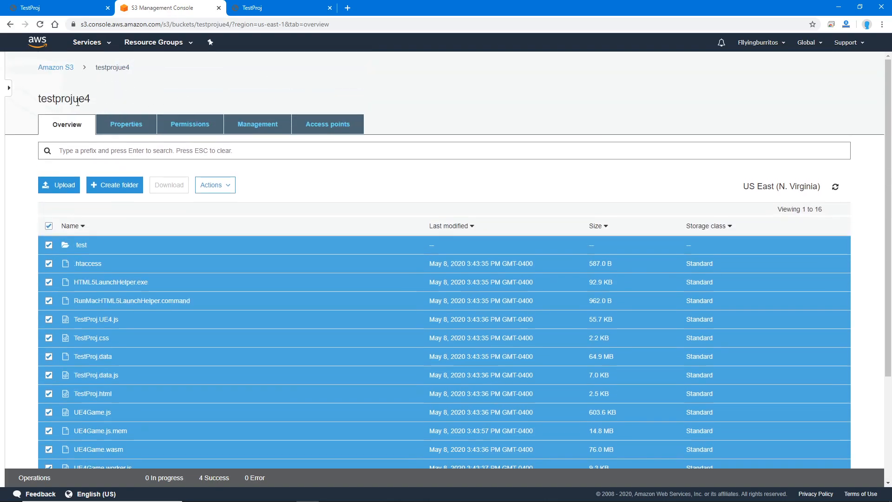
pyautogui.moveTo(37, 100)
pyautogui.mouseDown()
pyautogui.moveTo(124, 103)
pyautogui.moveTo(31, 99)
pyautogui.mouseUp()
pyautogui.moveTo(94, 97); pyautogui.dragTo(38, 95)
pyautogui.click(100, 98)
pyautogui.click(279, 8)
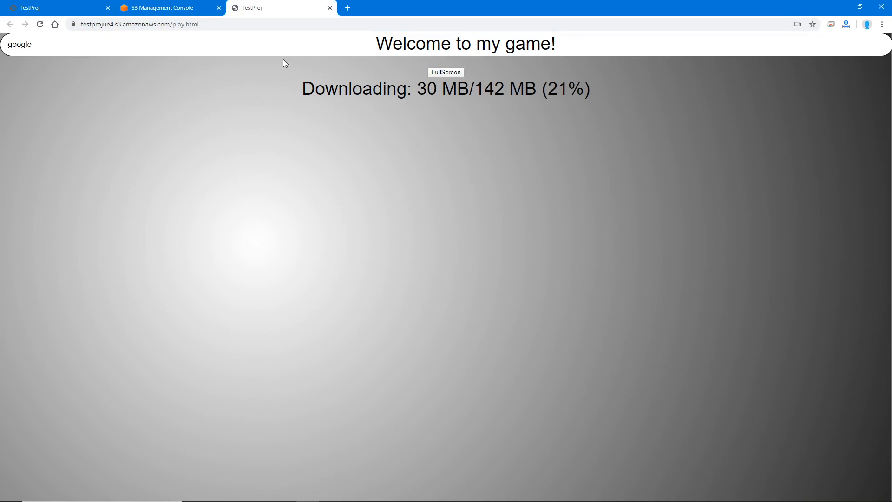
pyautogui.click(171, 7)
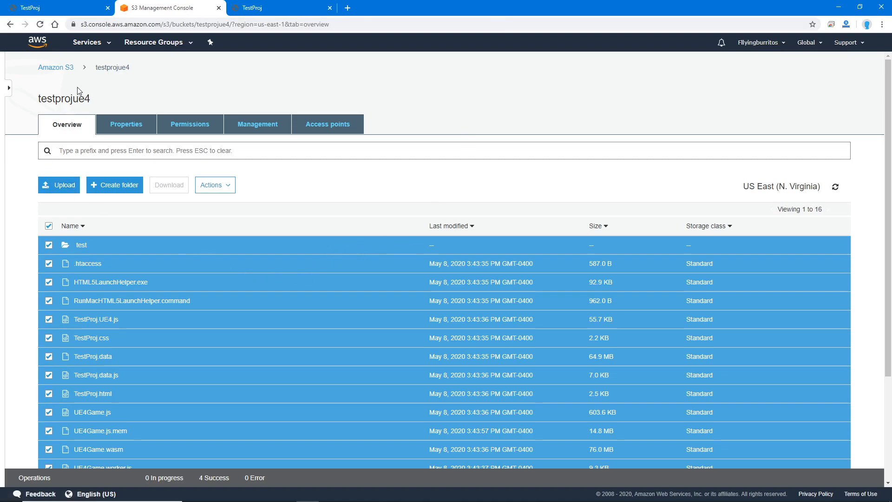
pyautogui.click(253, 8)
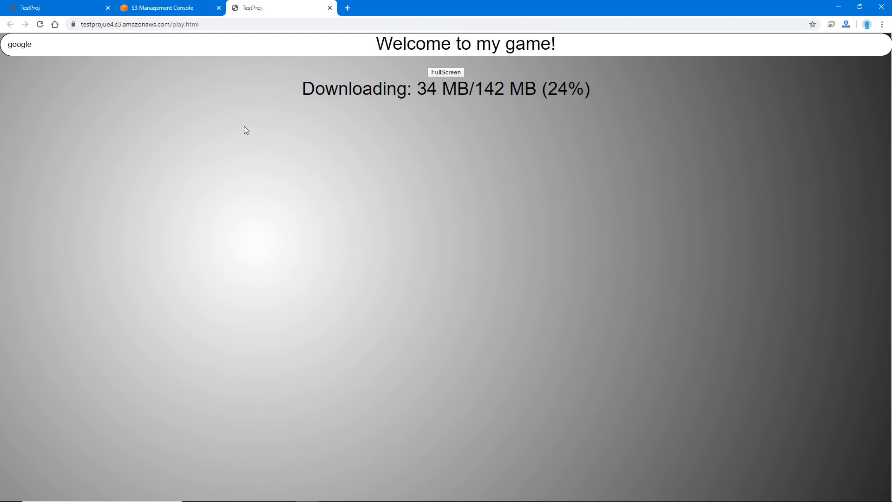
pyautogui.click(161, 8)
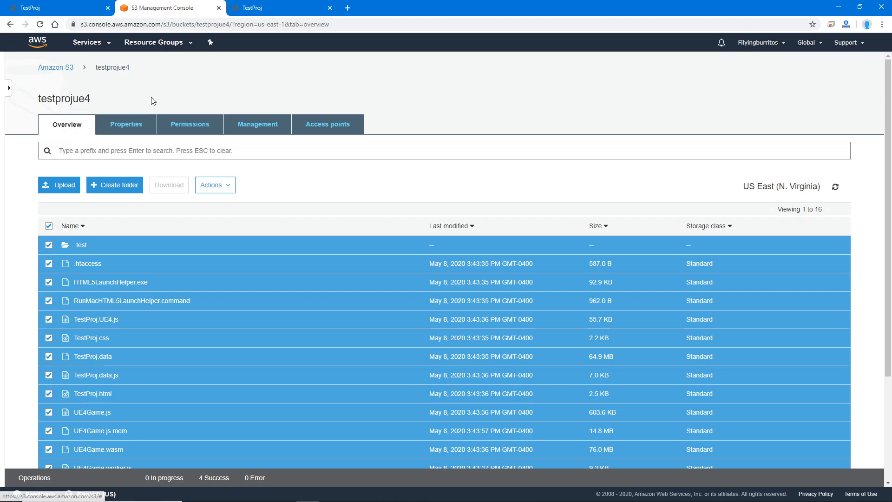
# Close the browser tab of the hosted play page and return to the testprojue4 bucket's file overview.
pyautogui.click(55, 70)
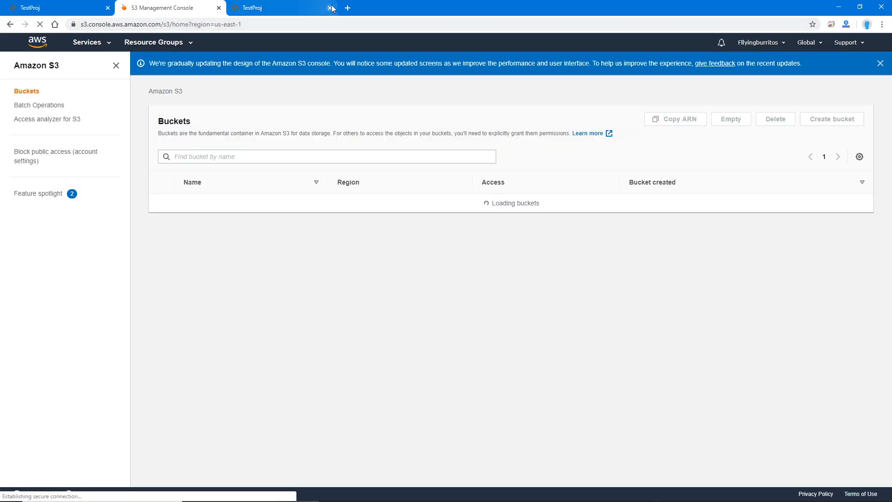
pyautogui.click(325, 11)
pyautogui.click(330, 8)
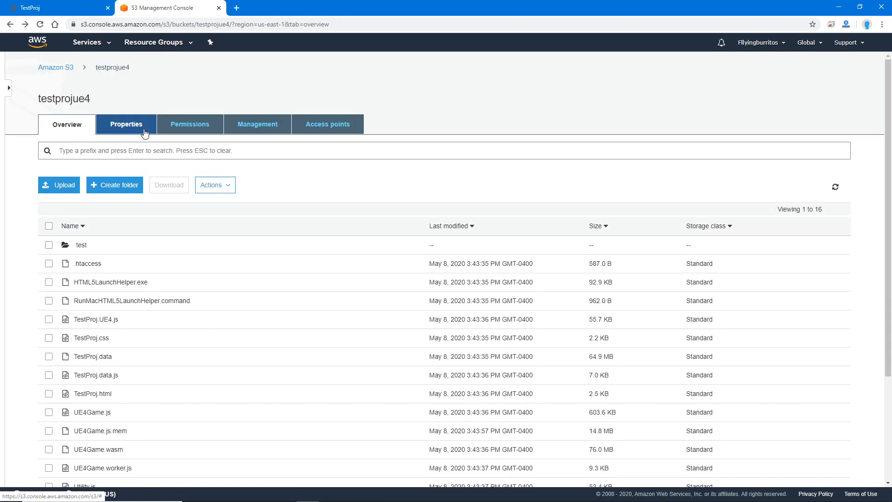
pyautogui.scroll(-3, 141, 279)
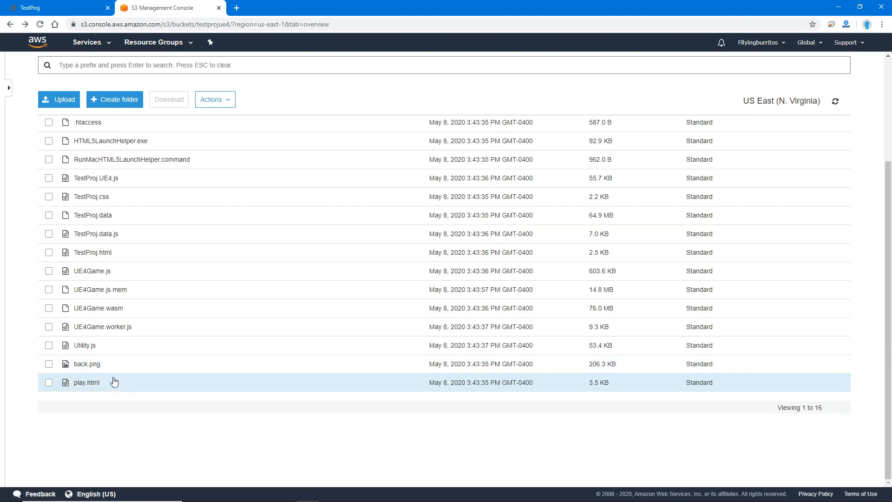
pyautogui.scroll(5, 112, 349)
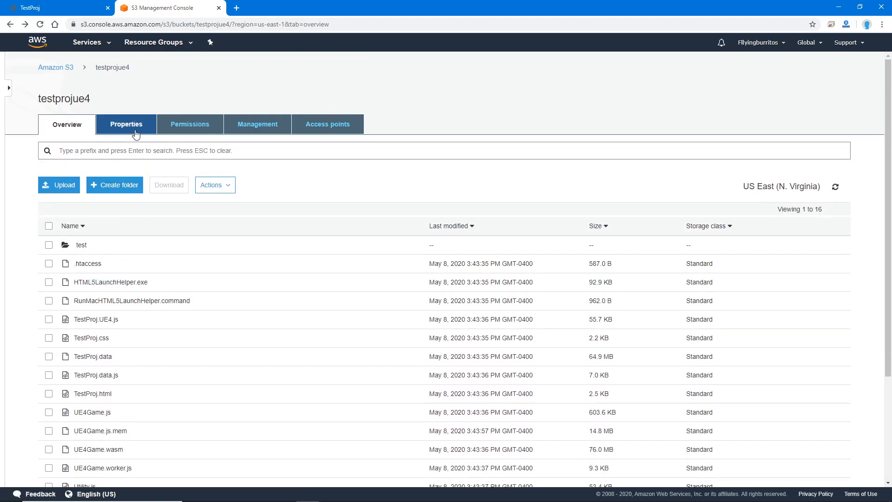
# Enable static website hosting for the bucket with play.html as both index and error document, and save the settings.
pyautogui.click(133, 127)
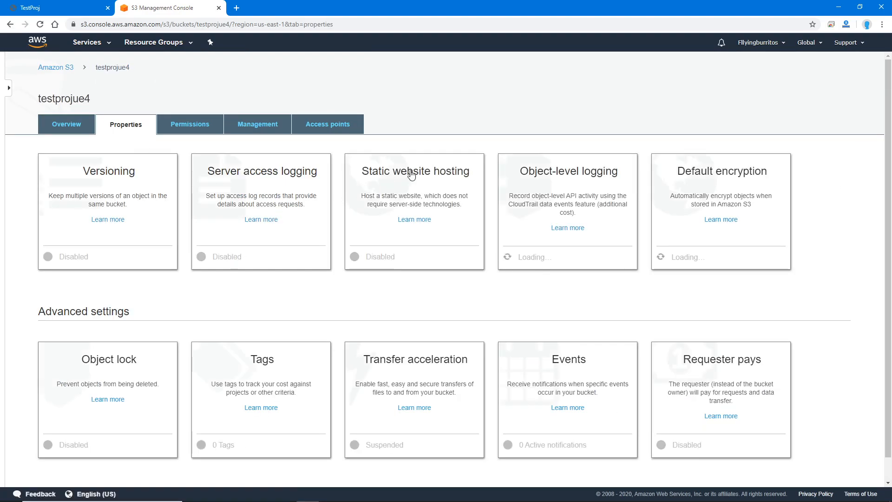
pyautogui.click(410, 172)
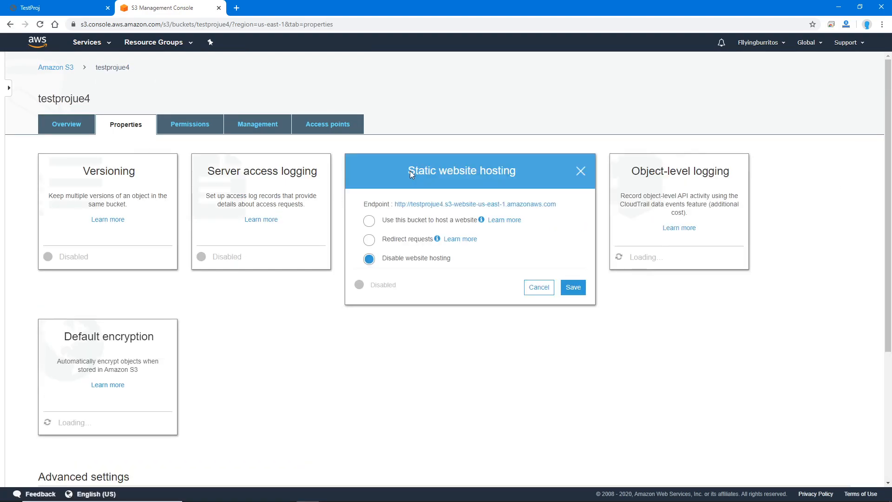
pyautogui.click(370, 221)
pyautogui.click(437, 264)
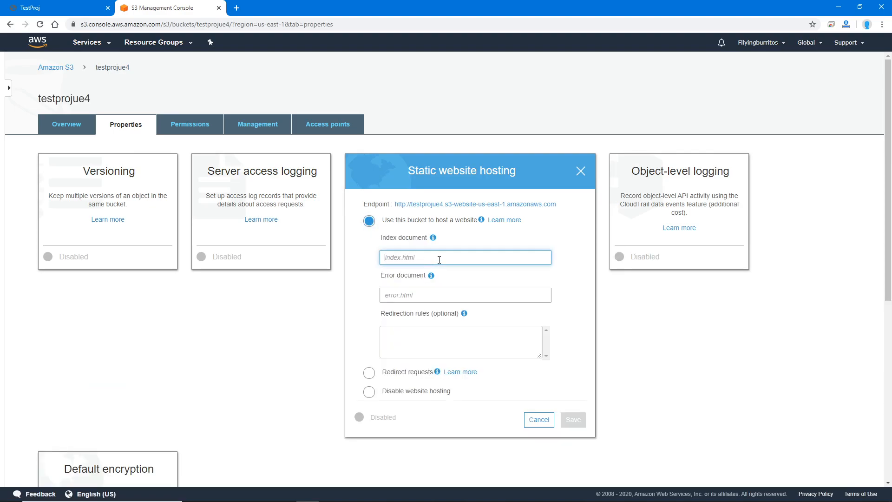
pyautogui.write('play.html')
pyautogui.click(456, 295)
pyautogui.write('p')
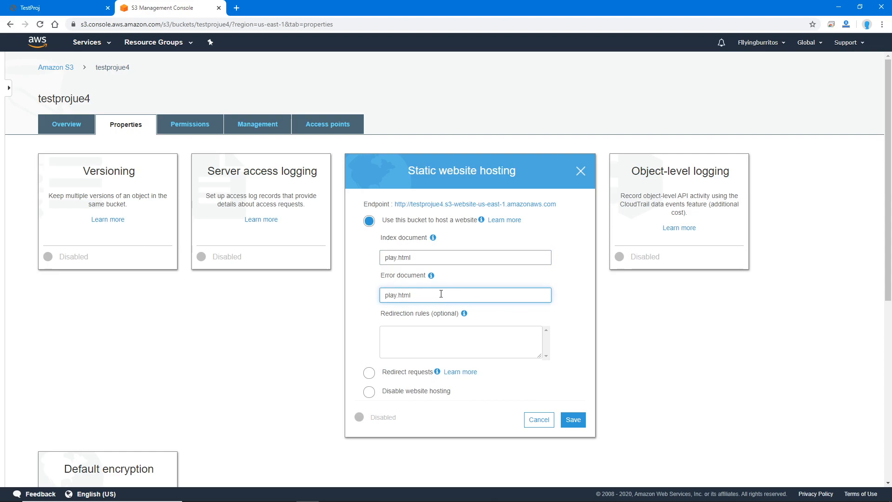
pyautogui.doubleClick(442, 298)
pyautogui.click(438, 298)
pyautogui.tripleClick(447, 296)
pyautogui.click(574, 421)
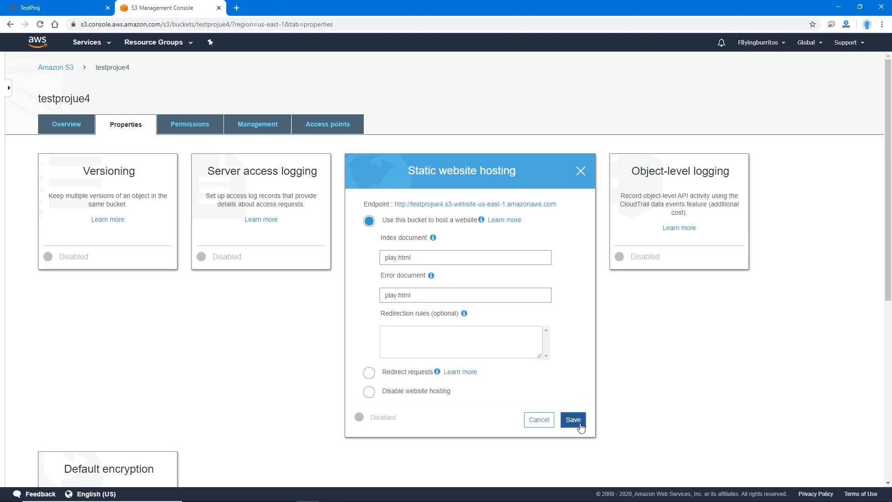
pyautogui.click(583, 427)
# Reopen the static website hosting settings and highlight the bucket's endpoint address.
pyautogui.click(734, 360)
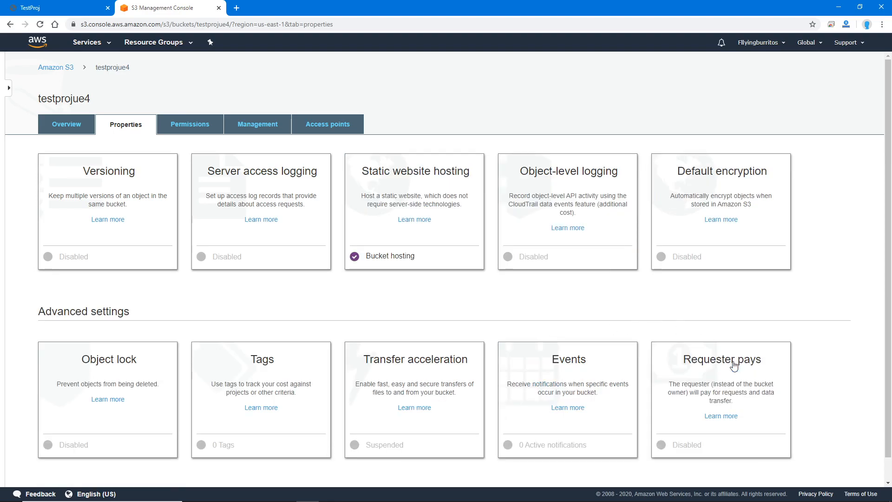
pyautogui.click(430, 188)
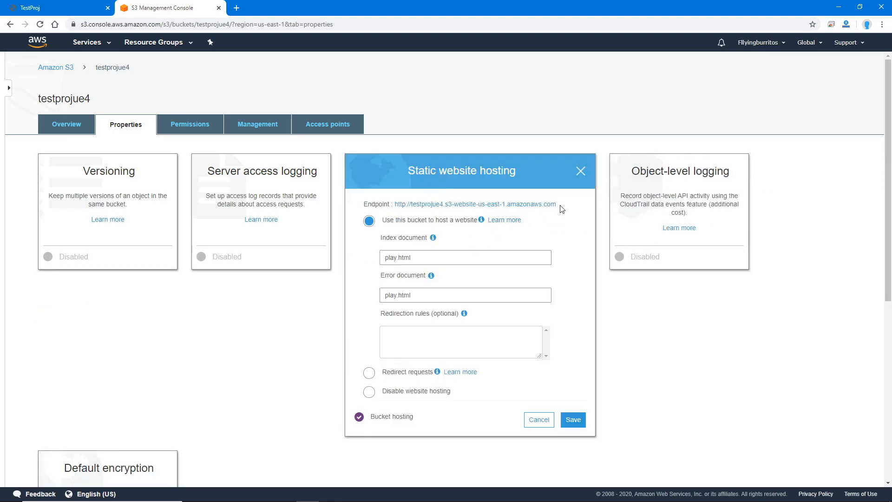
pyautogui.moveTo(557, 205); pyautogui.dragTo(413, 212)
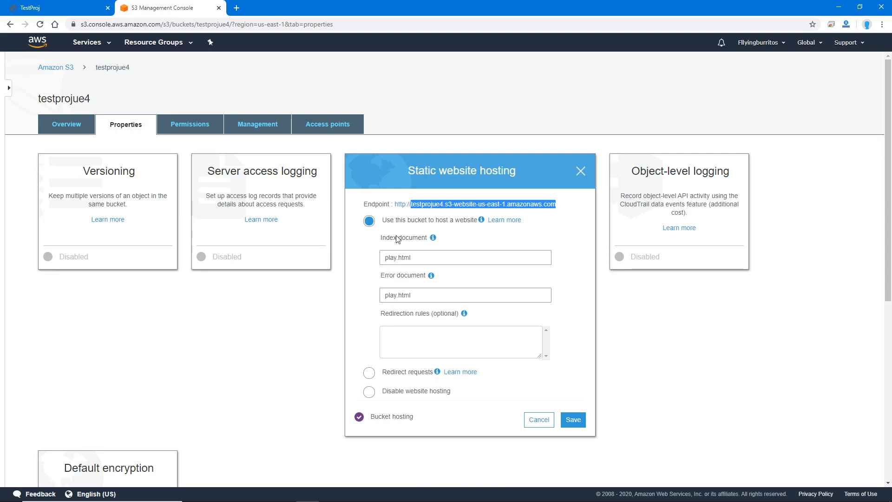
# Return to the AWS console home, search the services for "certi" and open Certificate Manager.
pyautogui.click(55, 42)
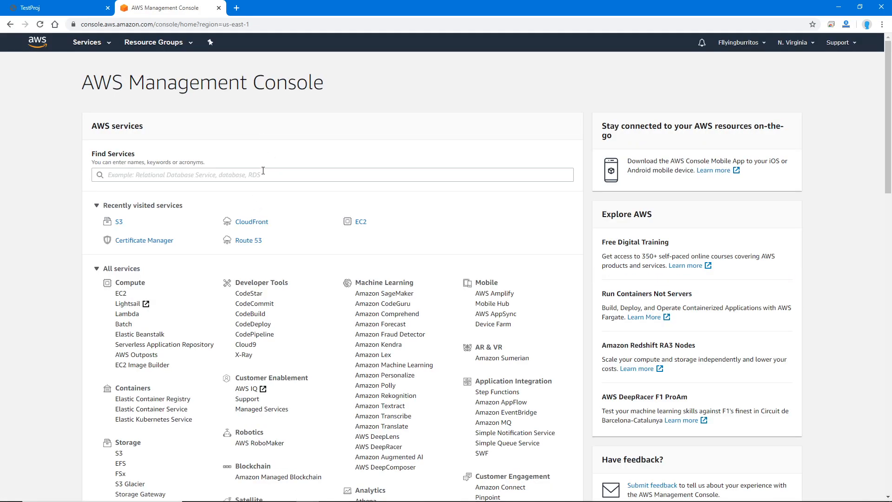
pyautogui.click(263, 173)
pyautogui.write('c')
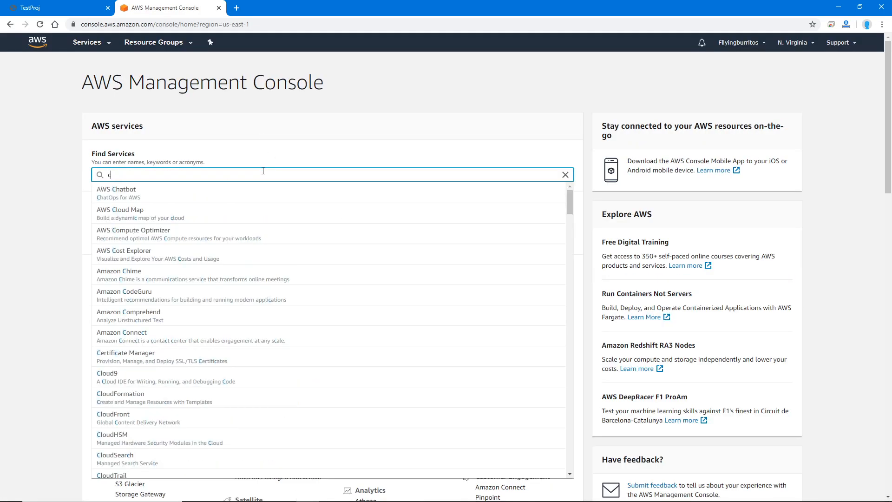
pyautogui.write('l')
pyautogui.press('BackSpace')
pyautogui.press('BackSpace')
pyautogui.write('certi')
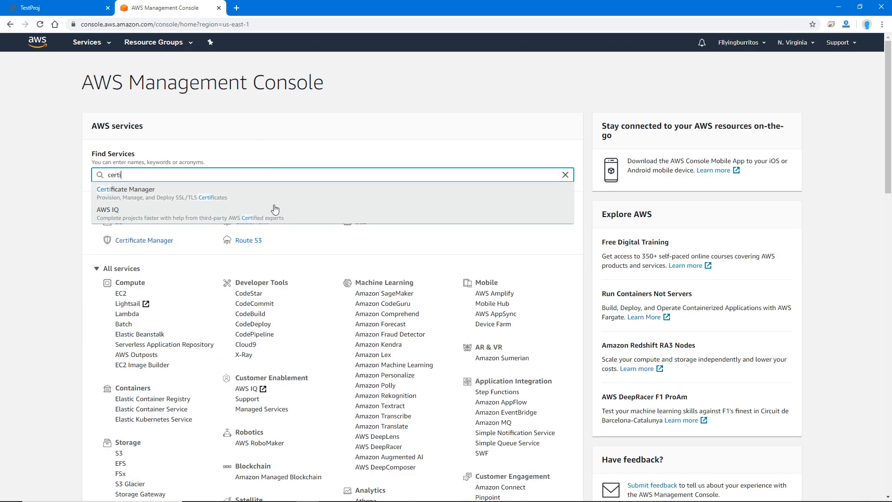
pyautogui.click(277, 194)
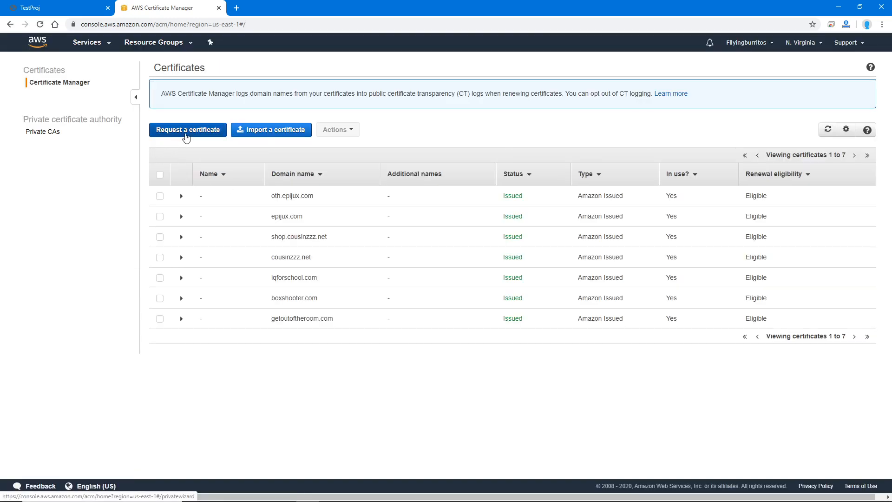
# Start a public certificate request and enter getoutoftheroom.com as its domain name.
pyautogui.click(187, 133)
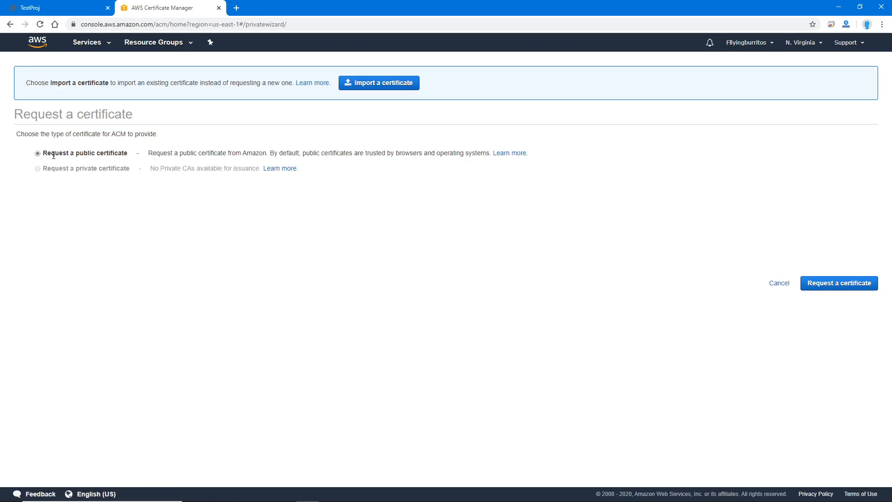
pyautogui.click(839, 284)
pyautogui.click(211, 227)
pyautogui.write('getoutoftheroom.com')
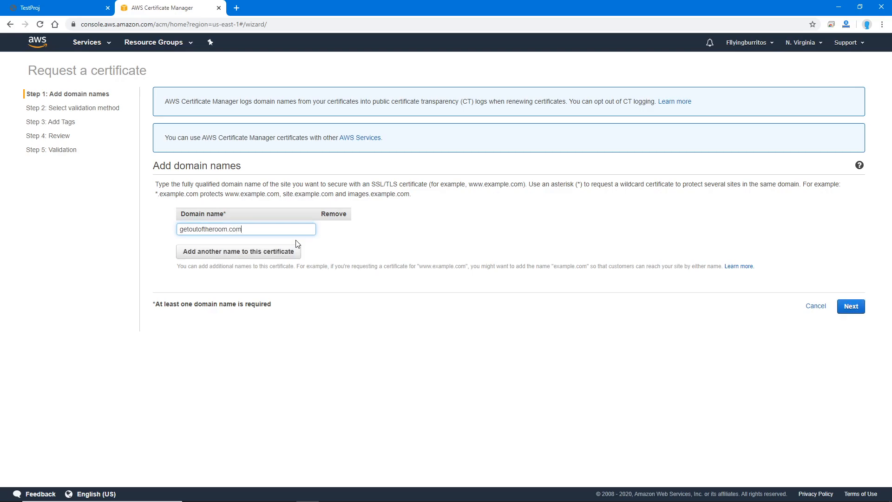
# Submit the certificate request with DNS validation and no tags, and highlight the name of the domain's CNAME validation record.
pyautogui.click(863, 306)
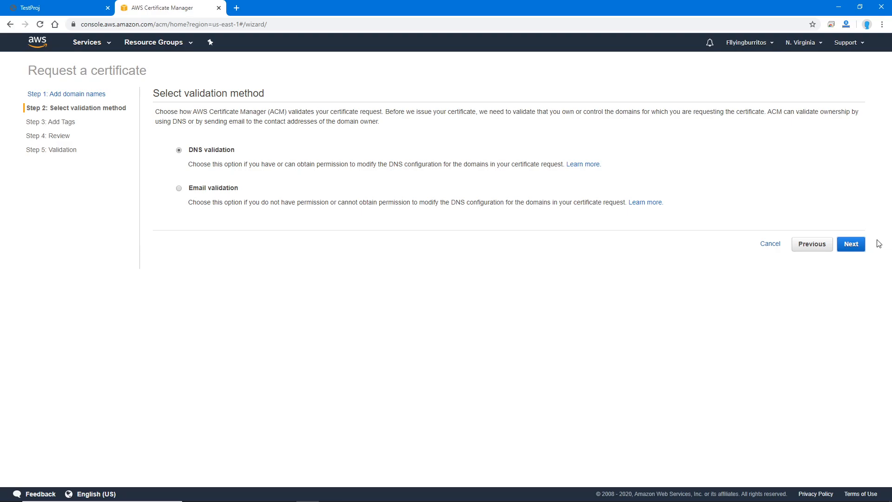
pyautogui.click(849, 249)
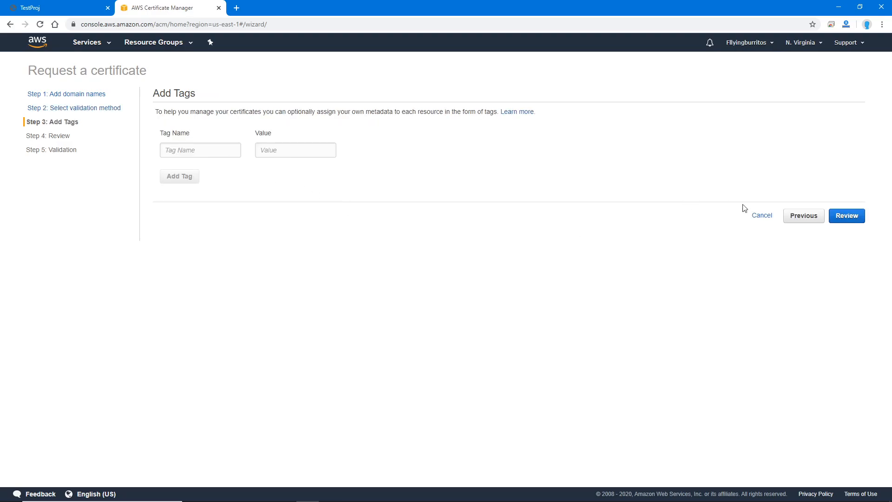
pyautogui.click(851, 218)
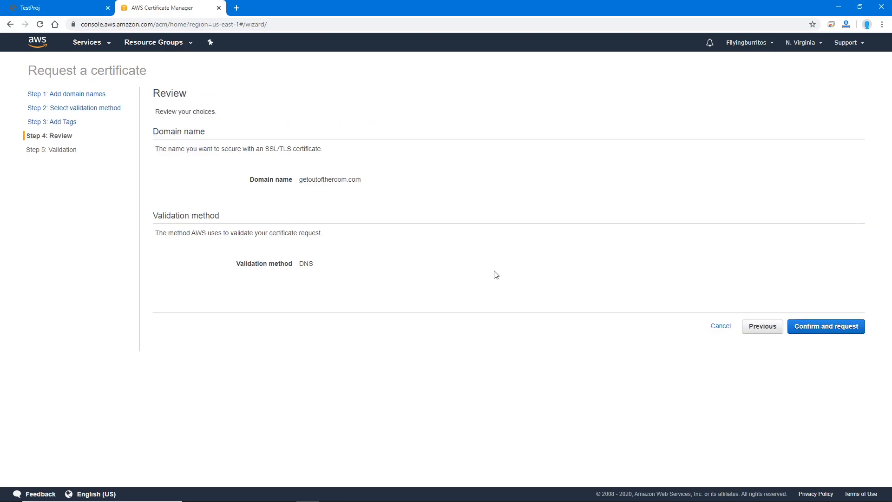
pyautogui.click(832, 330)
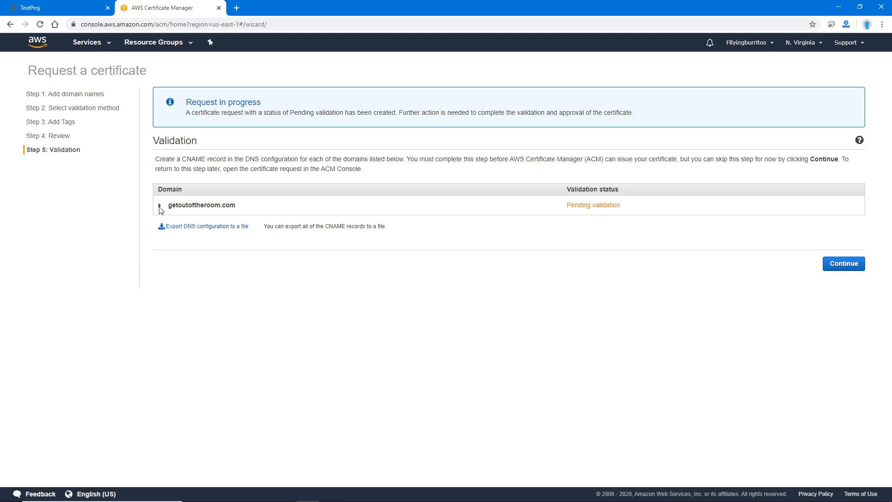
pyautogui.click(160, 207)
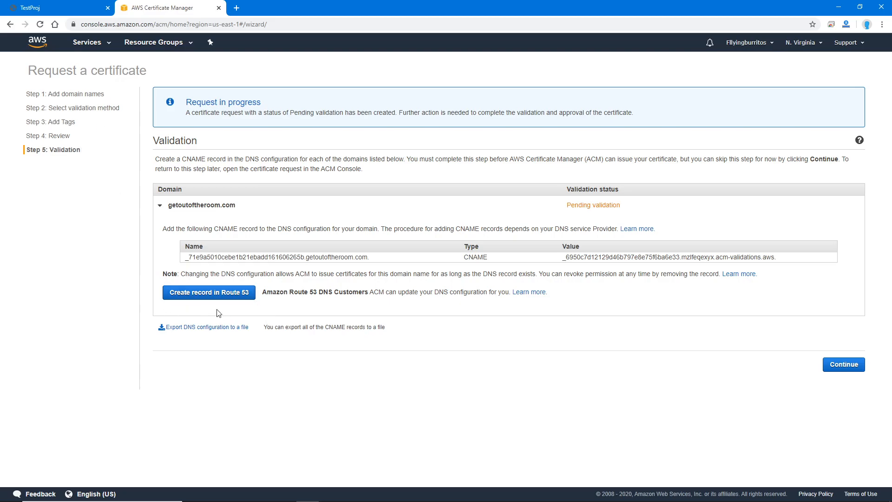
pyautogui.click(289, 258)
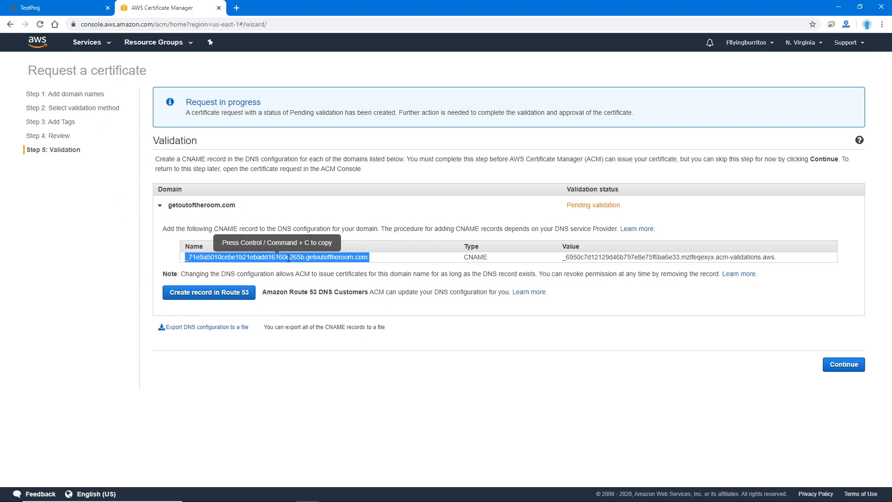
# Open the AWS Management Console in a new browser tab by way of aws.amazon.com.
pyautogui.click(238, 8)
pyautogui.write('g')
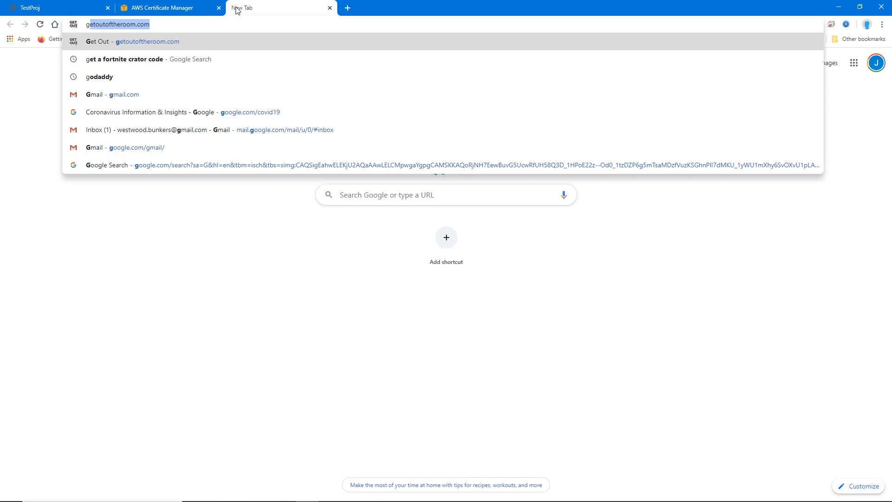
pyautogui.press('Escape')
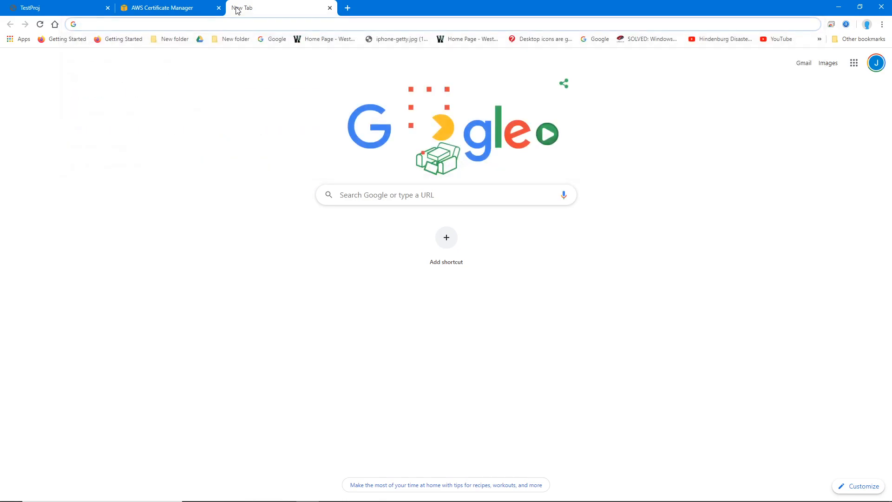
pyautogui.write('wa')
pyautogui.press('BackSpace')
pyautogui.press('BackSpace')
pyautogui.press('BackSpace')
pyautogui.write('aws.amazon.com')
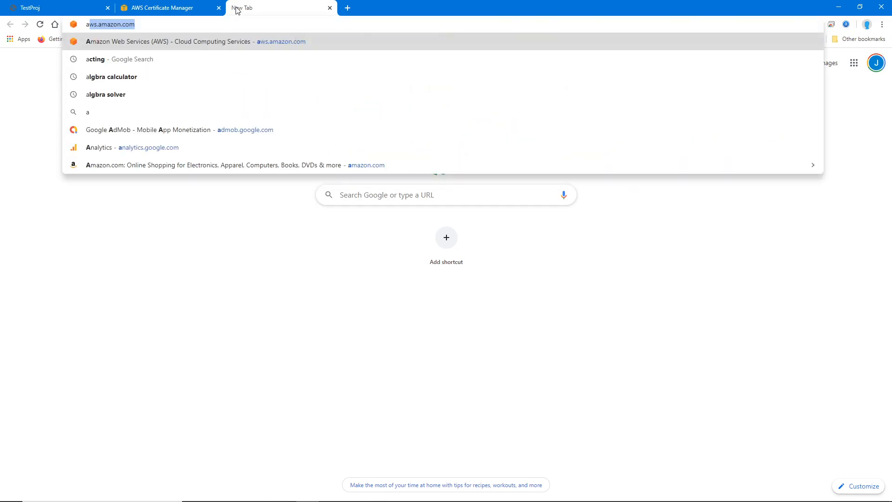
pyautogui.press('Return')
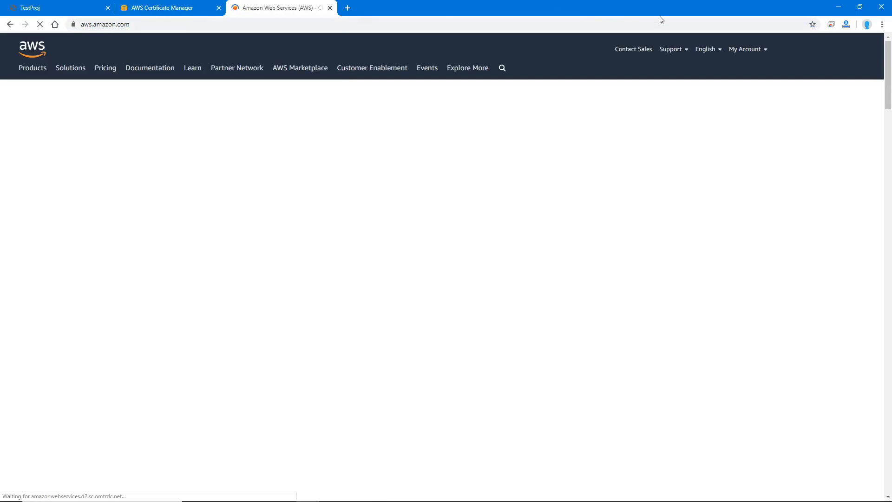
pyautogui.moveTo(750, 53)
pyautogui.click(767, 68)
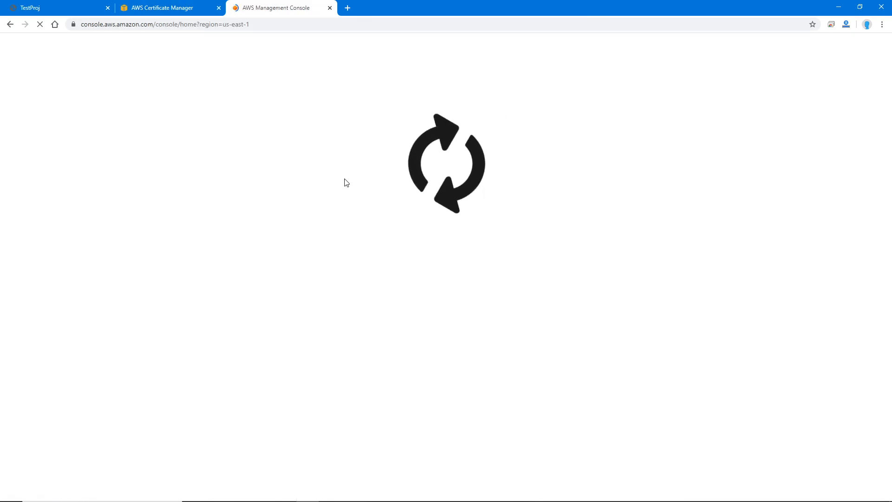
# Search the services for "route 53", open Route 53 and go to its registered domains.
pyautogui.write('ro')
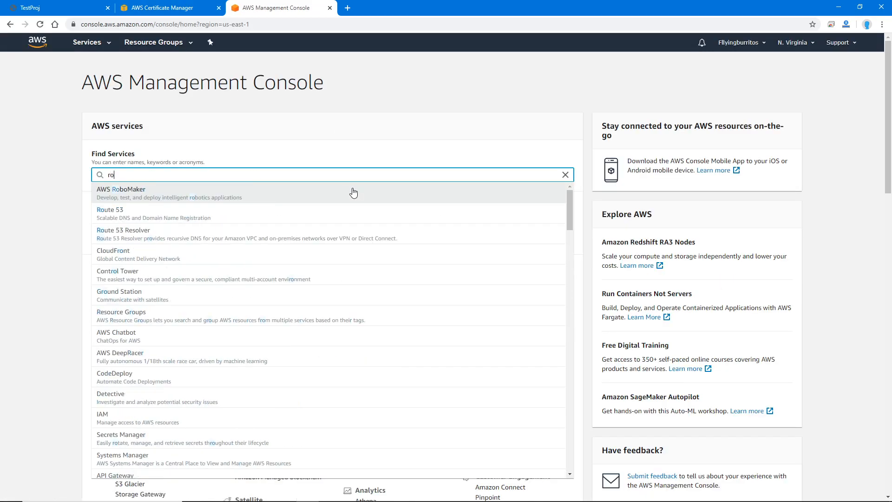
pyautogui.write('ute ')
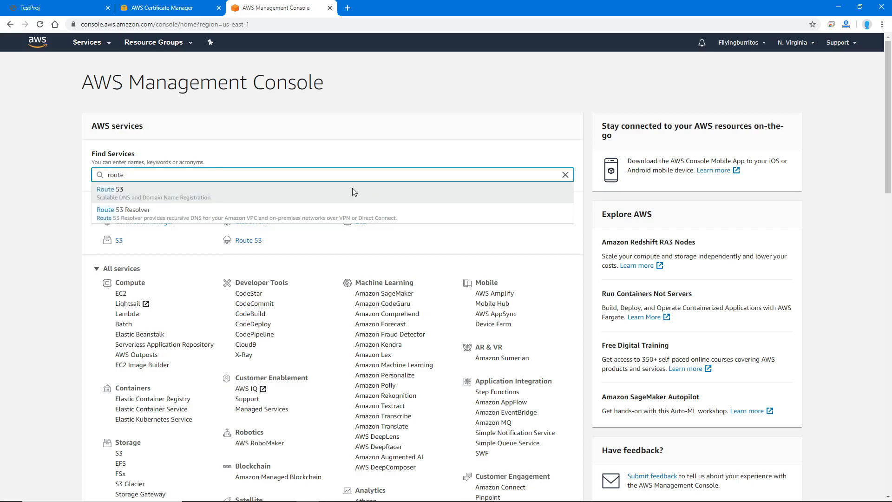
pyautogui.write('53')
pyautogui.click(276, 203)
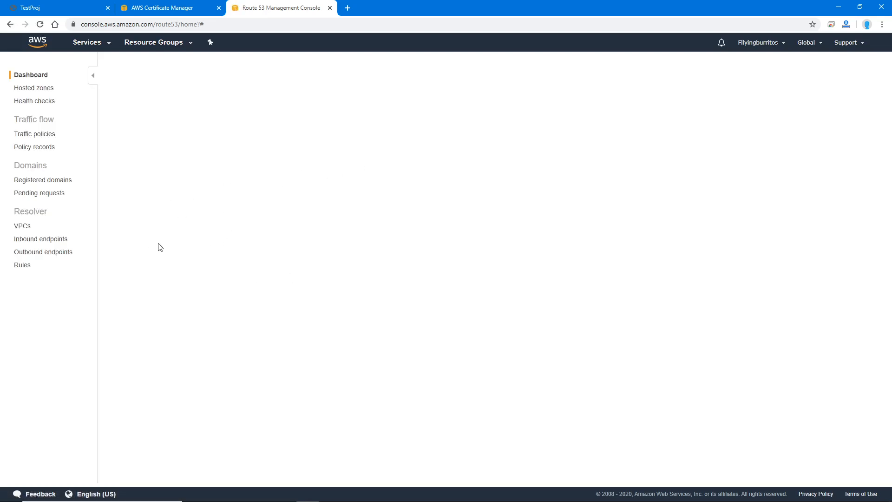
pyautogui.click(59, 182)
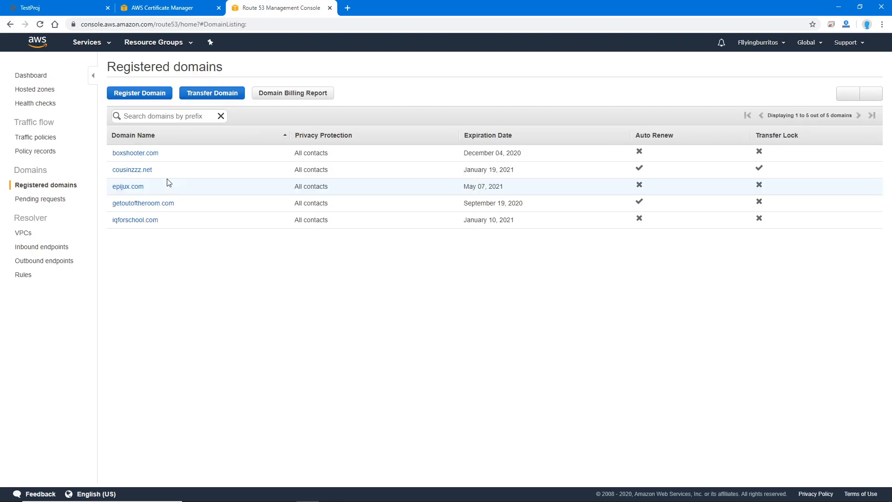
# Look at the domain registration form and the pending domain requests, and return to the registered domains.
pyautogui.click(149, 96)
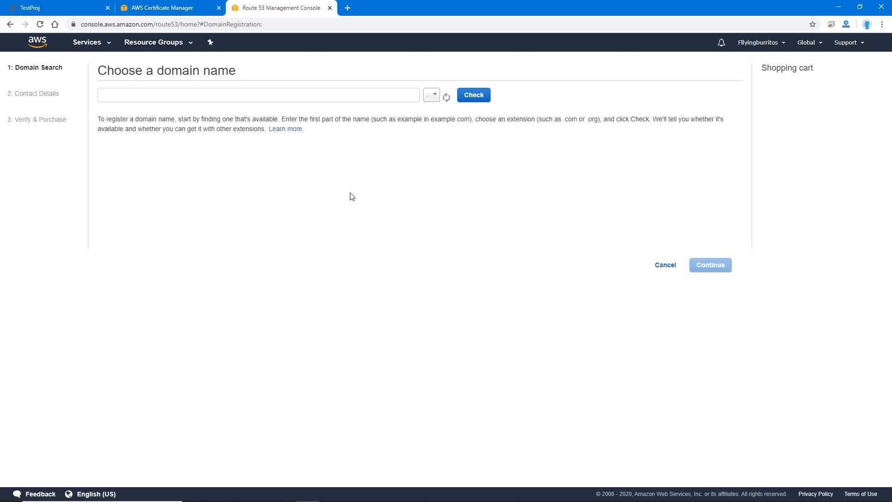
pyautogui.click(165, 94)
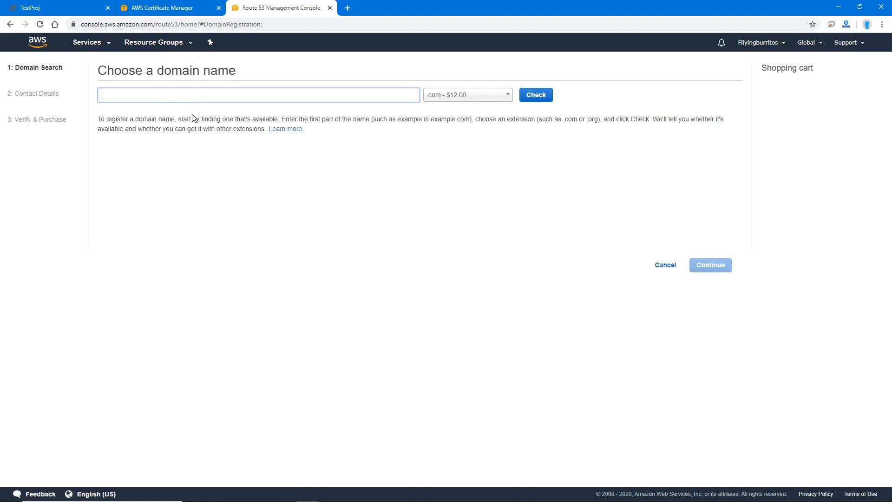
pyautogui.click(661, 265)
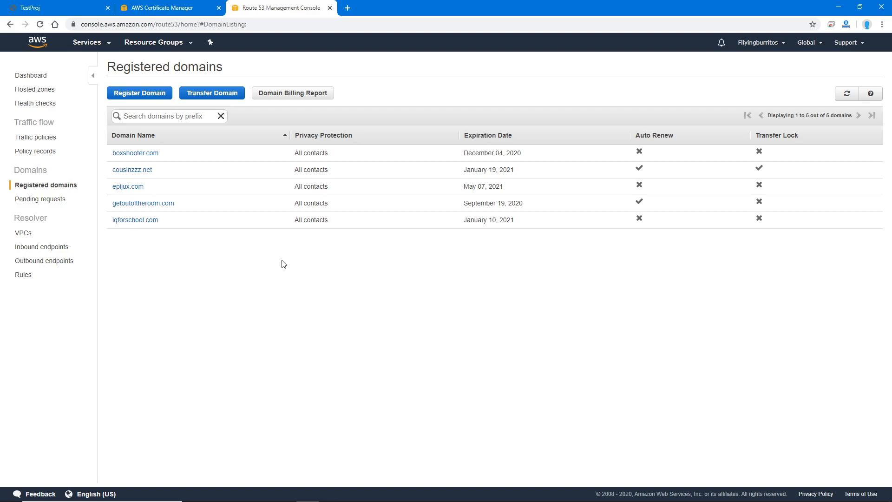
pyautogui.click(48, 203)
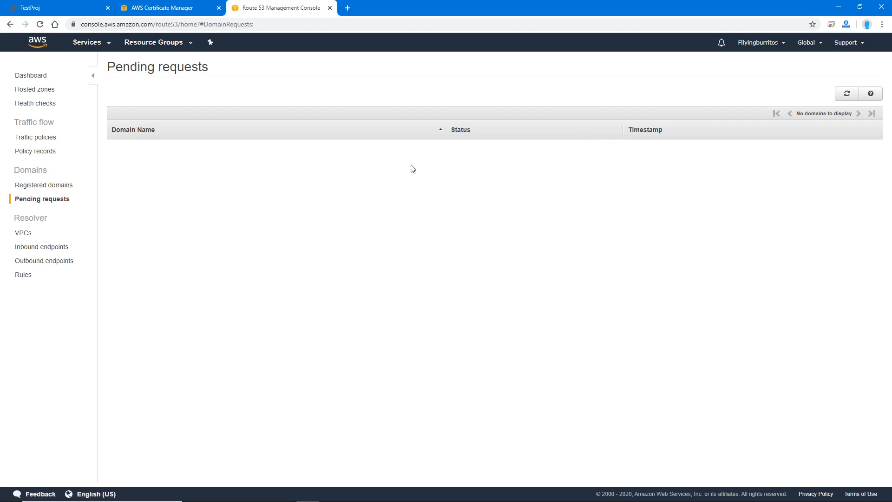
pyautogui.click(74, 188)
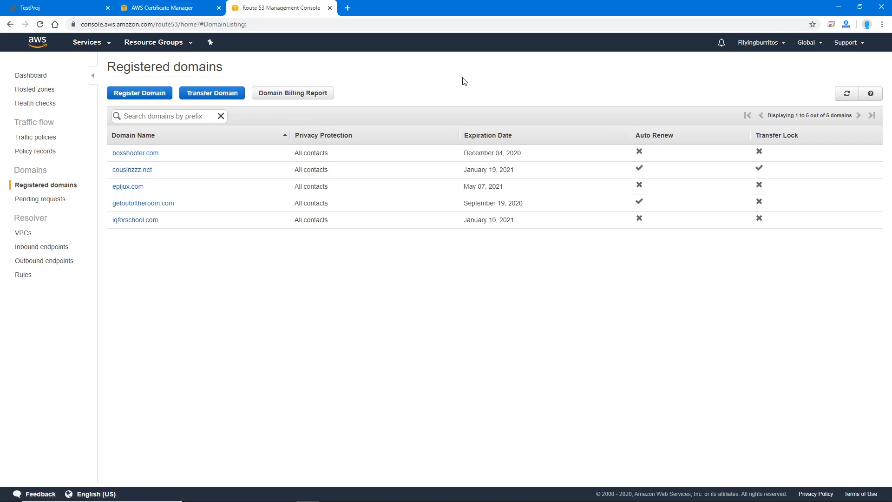
# View the record sets of the getoutoftheroom.com hosted zone and return to the CNAME record in the certificate request.
pyautogui.click(45, 90)
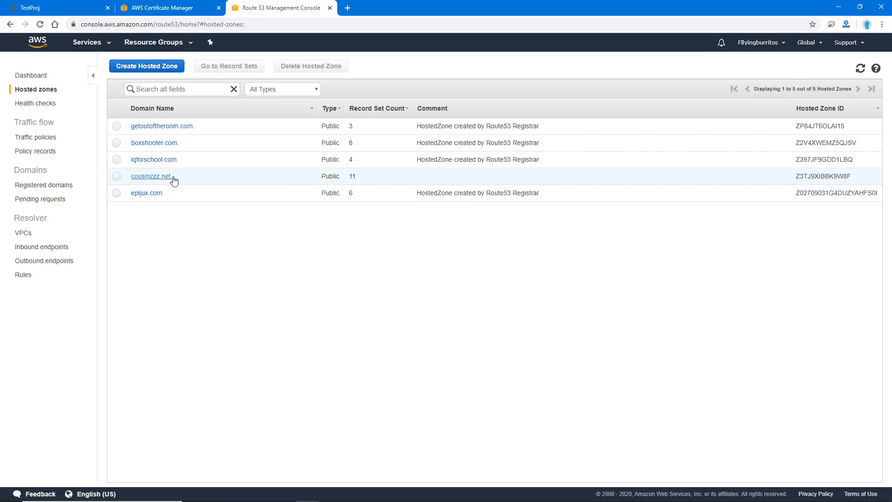
pyautogui.click(186, 126)
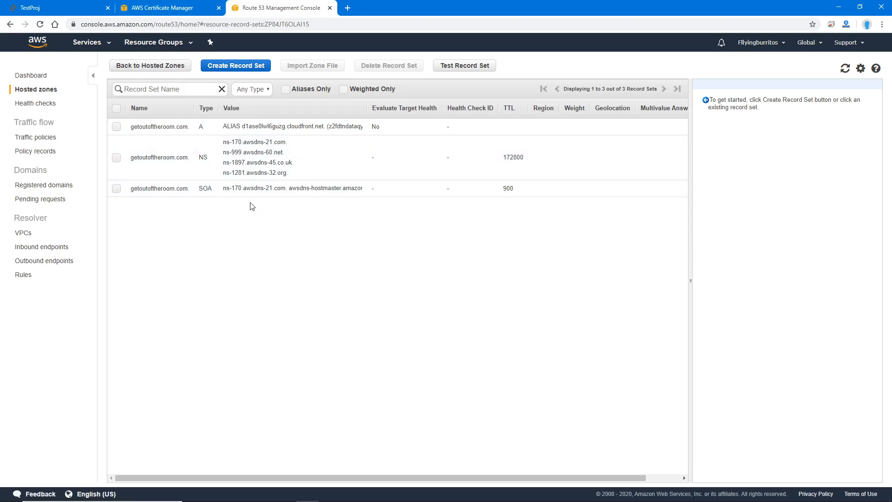
pyautogui.click(153, 8)
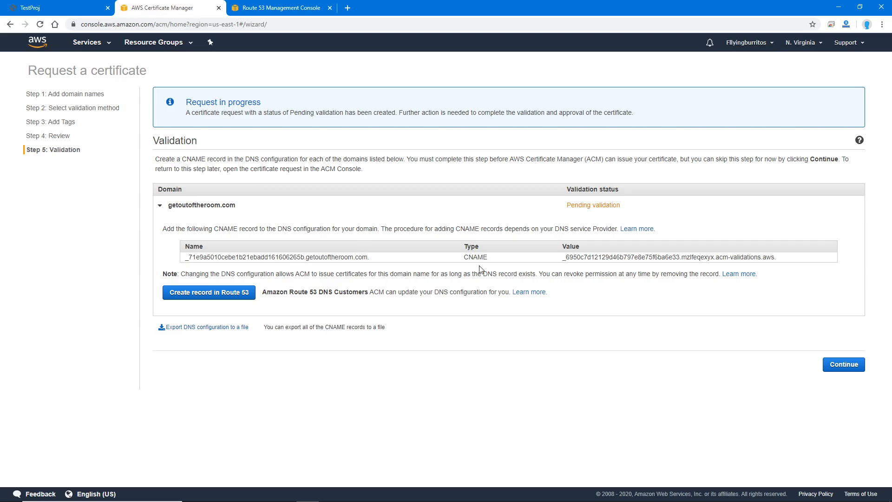
# Leave the certificate request for the console home and reopen Certificate Manager from the recently visited services.
pyautogui.hotkey('alt', 'Left')
pyautogui.hotkey('alt', 'Left')
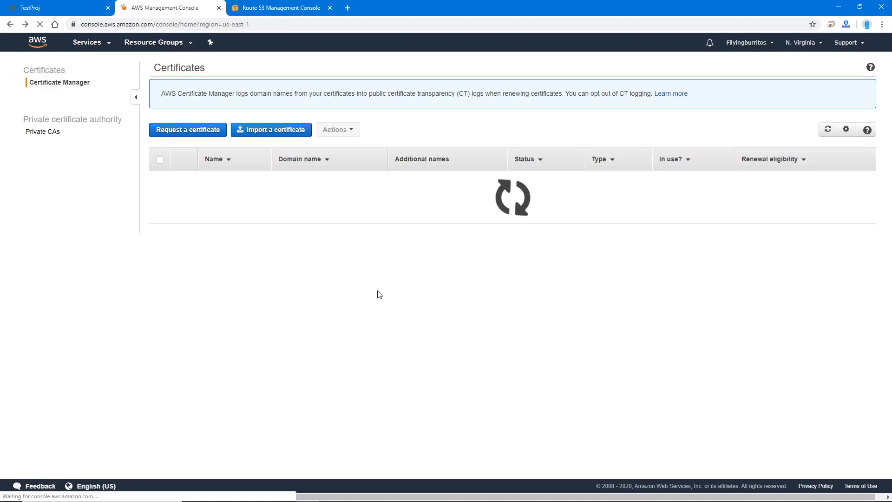
pyautogui.hotkey('alt', 'Left')
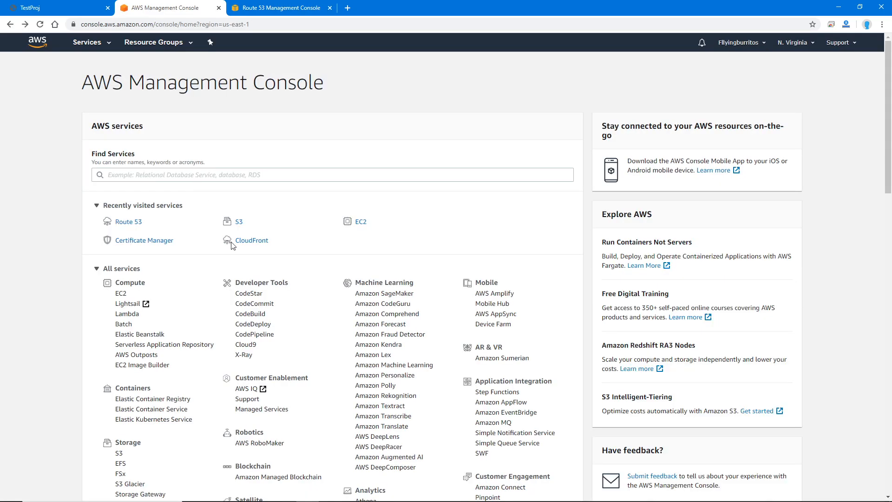
pyautogui.click(140, 244)
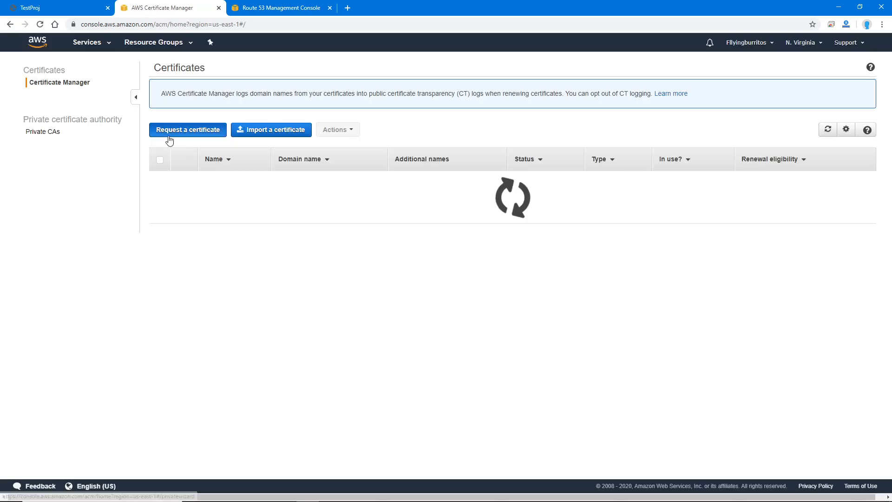
pyautogui.click(169, 135)
pyautogui.click(829, 285)
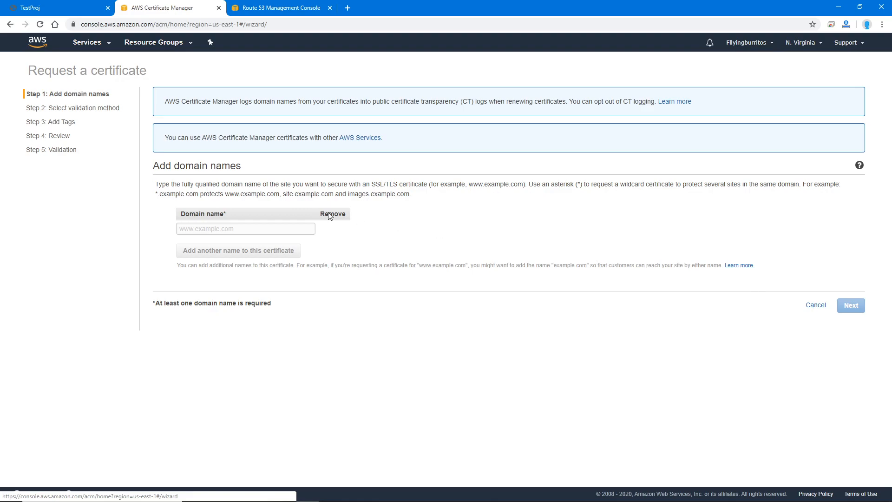
pyautogui.click(243, 225)
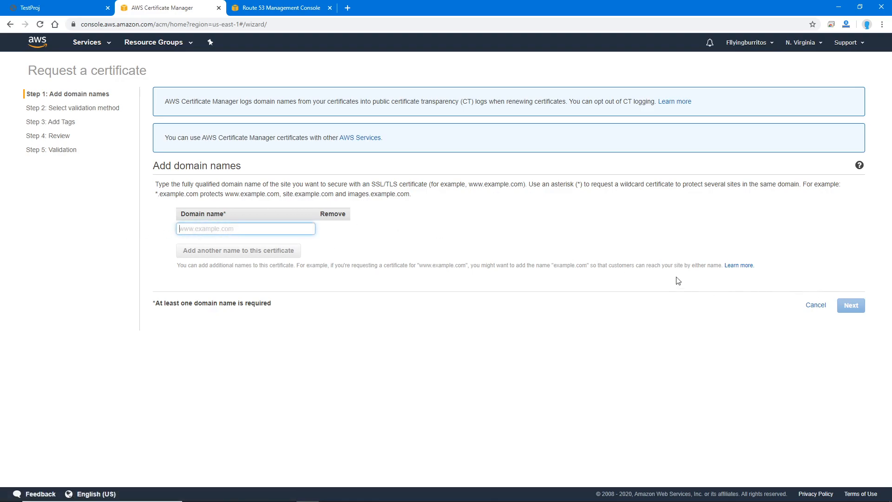
pyautogui.click(815, 306)
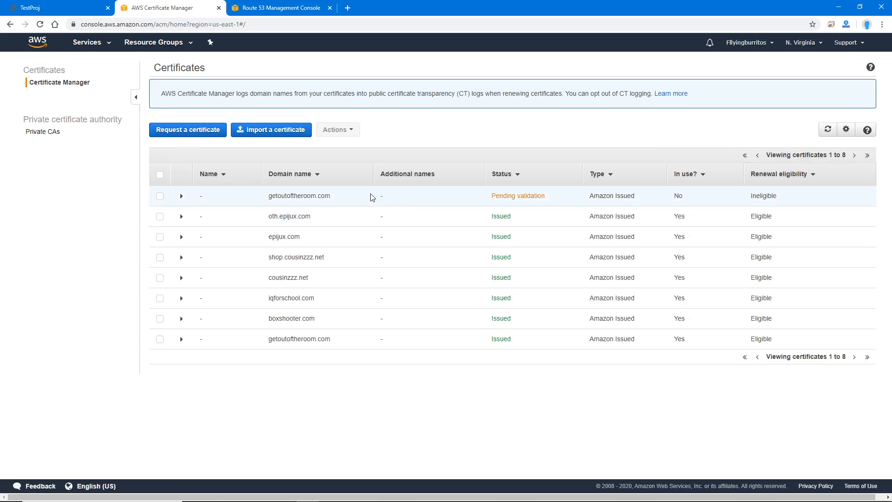
# Expand the pending getoutoftheroom.com certificate to check its validation status, and delete that certificate.
pyautogui.click(365, 197)
pyautogui.scroll(-4, 456, 251)
pyautogui.scroll(3, 451, 260)
pyautogui.scroll(1, 336, 226)
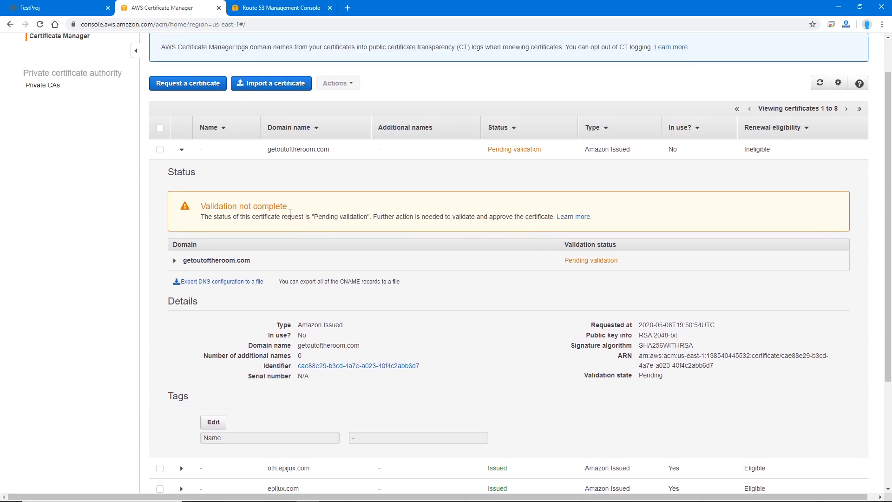
pyautogui.click(160, 149)
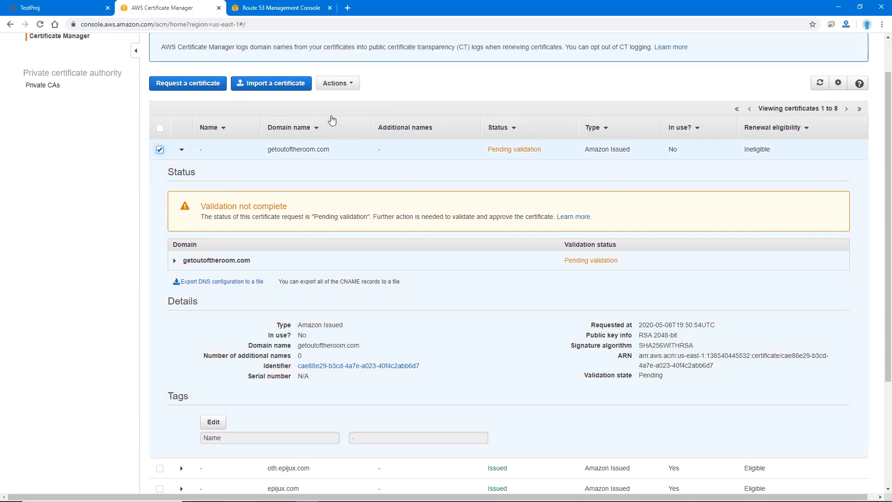
pyautogui.click(344, 85)
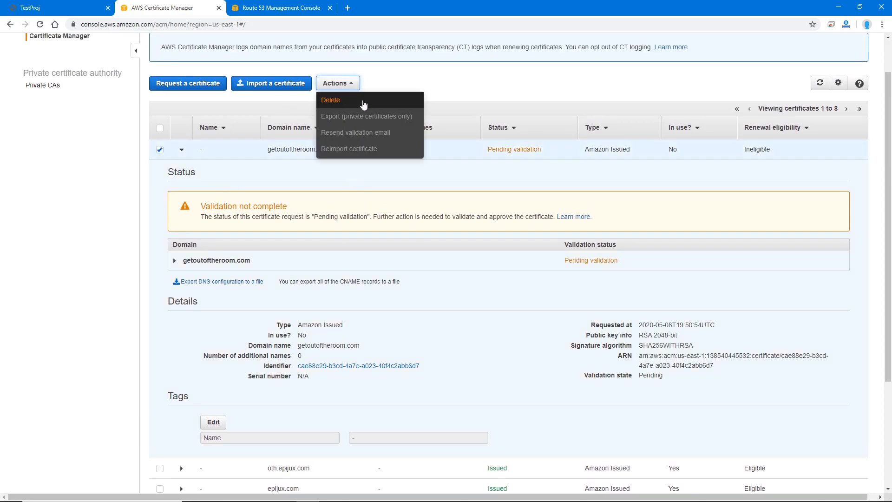
pyautogui.click(362, 103)
pyautogui.click(368, 173)
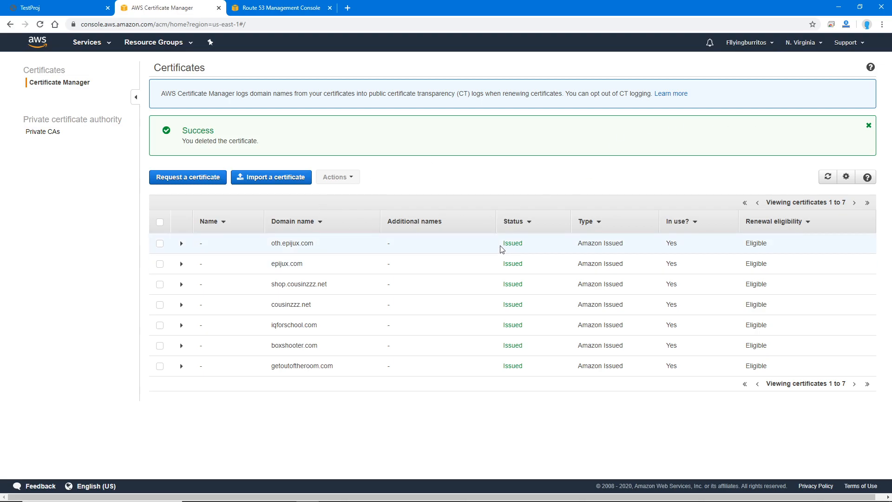
# Examine the oth.epijux.com certificate's issue status, validation status and CNAME record, and collapse its details.
pyautogui.click(539, 245)
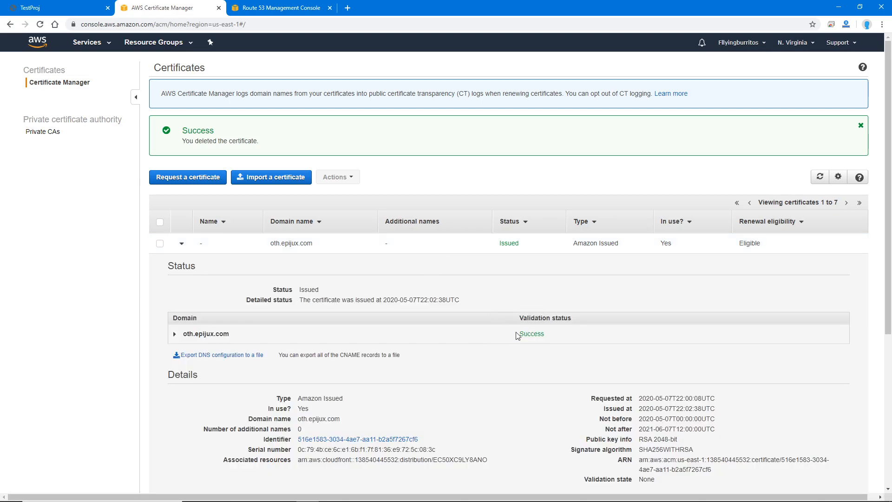
pyautogui.click(550, 334)
pyautogui.moveTo(524, 334); pyautogui.dragTo(501, 333)
pyautogui.moveTo(597, 329); pyautogui.dragTo(475, 329)
pyautogui.scroll(-2, 586, 329)
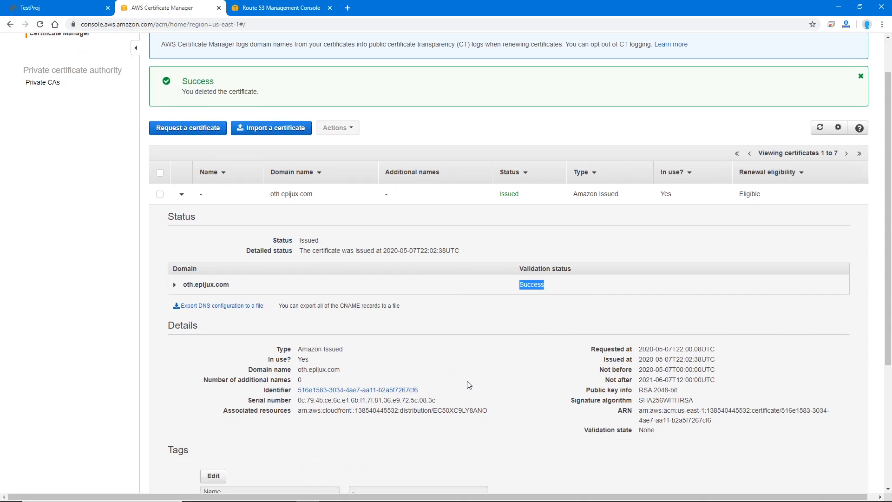
pyautogui.click(177, 243)
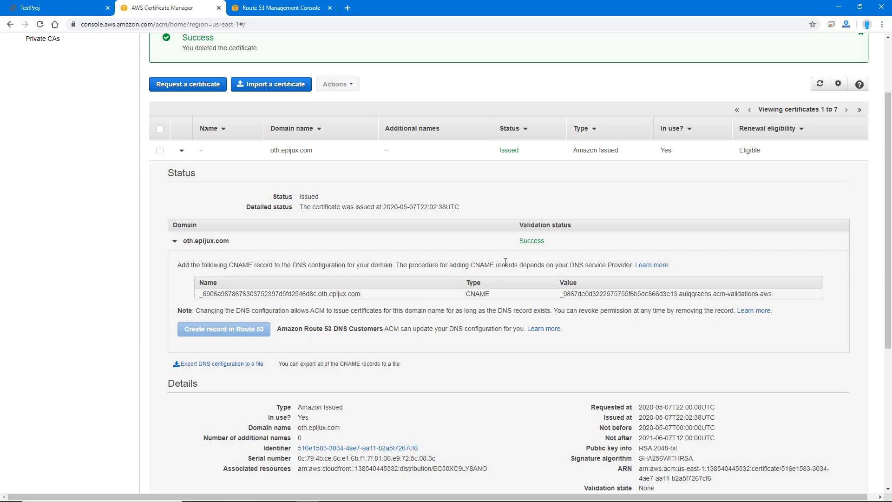
pyautogui.scroll(2, 570, 248)
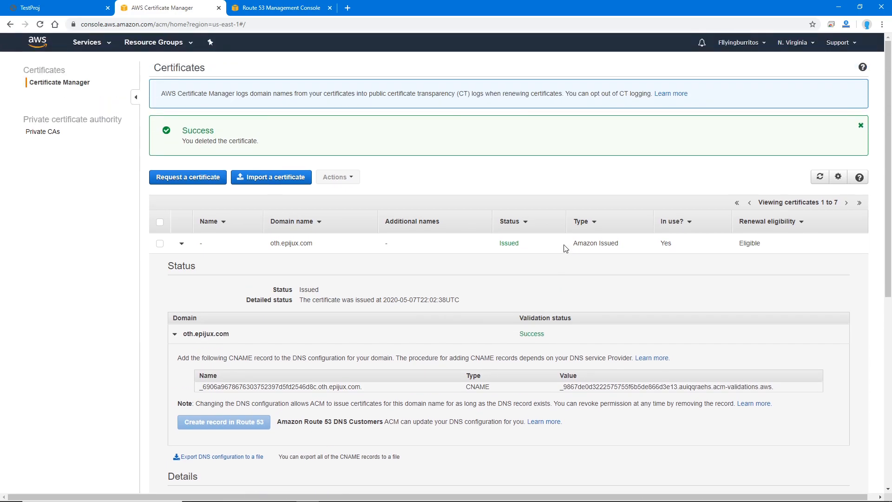
pyautogui.click(510, 241)
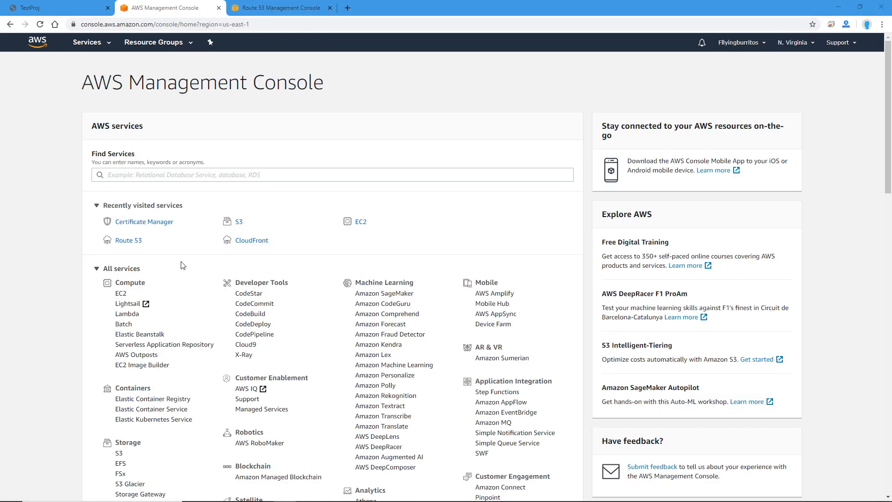
# Open CloudFront from the recently visited services and start creating a web distribution.
pyautogui.click(252, 240)
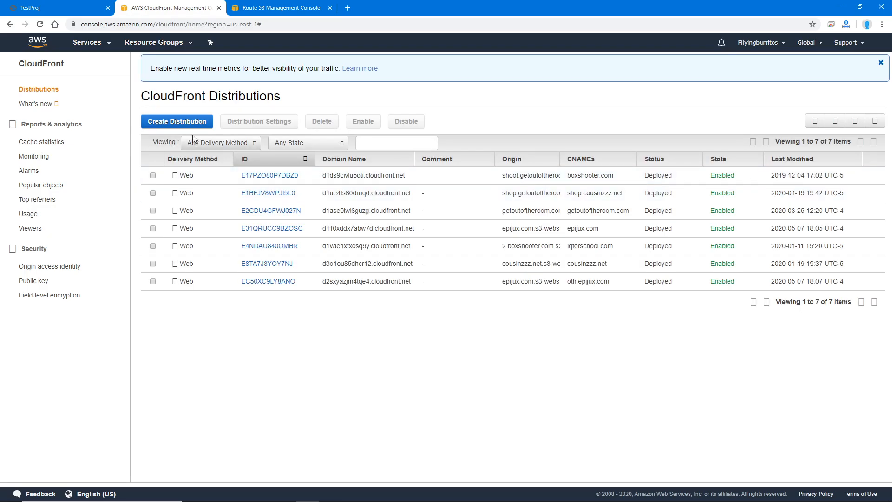
pyautogui.click(188, 122)
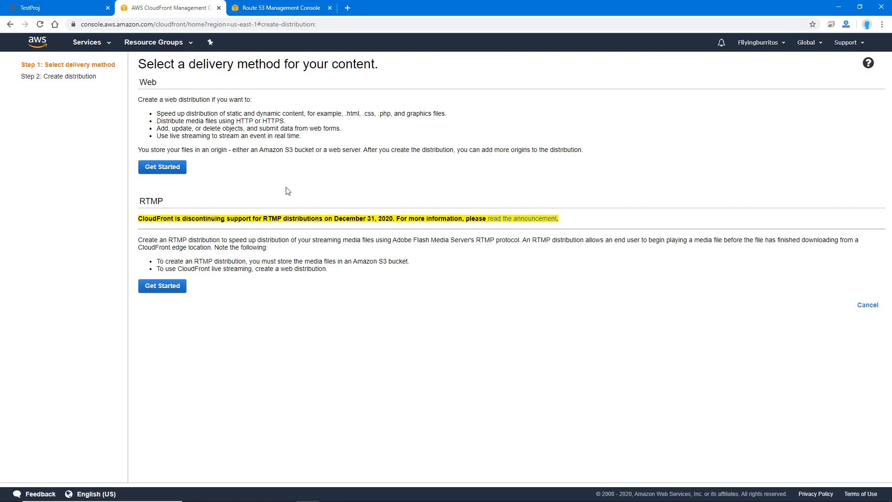
pyautogui.click(166, 169)
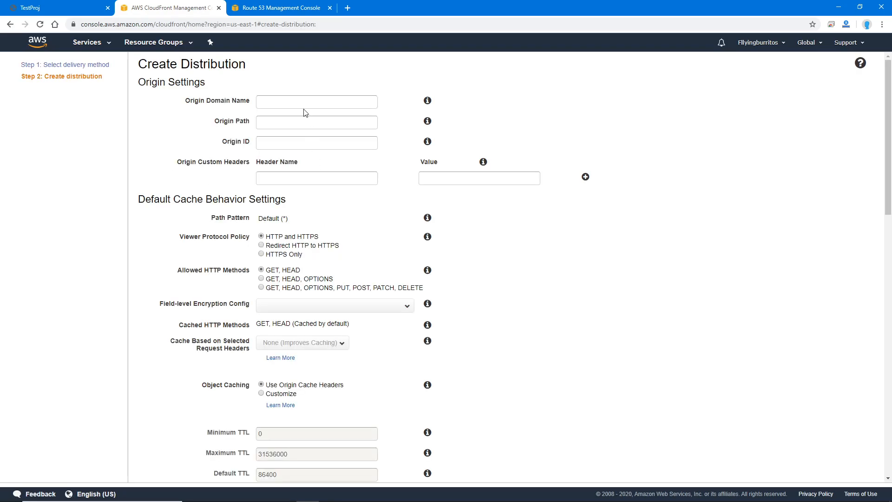
# In the browser tab showing Route 53, return to the AWS console home and open S3, keeping the CloudFront tab open.
pyautogui.click(263, 10)
pyautogui.click(51, 8)
pyautogui.click(251, 8)
pyautogui.click(113, 4)
pyautogui.click(177, 7)
pyautogui.click(259, 9)
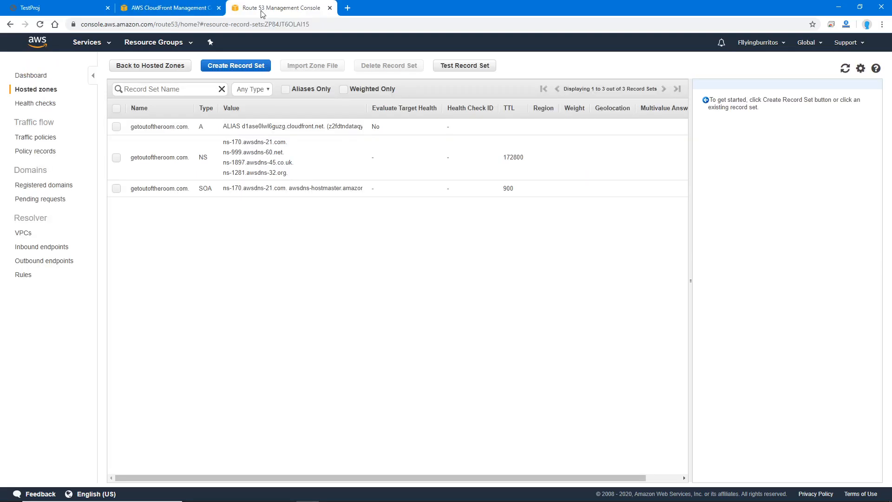
pyautogui.click(30, 46)
pyautogui.click(156, 5)
pyautogui.click(259, 7)
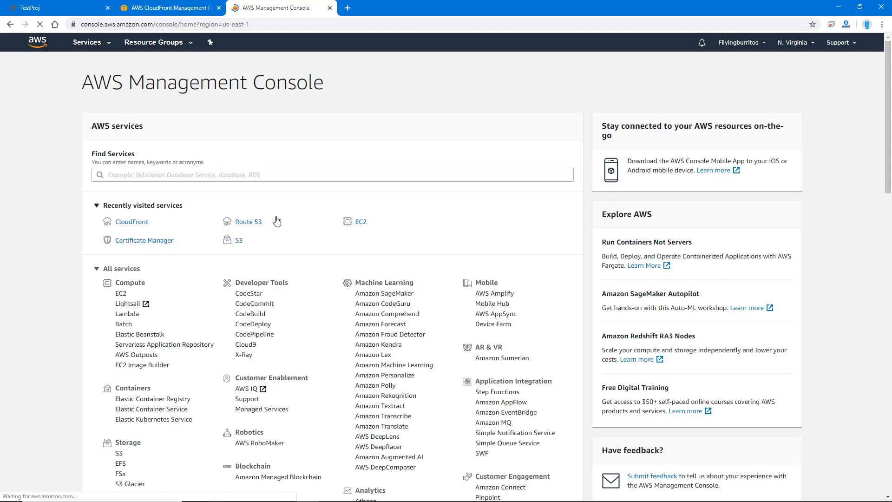
pyautogui.click(238, 243)
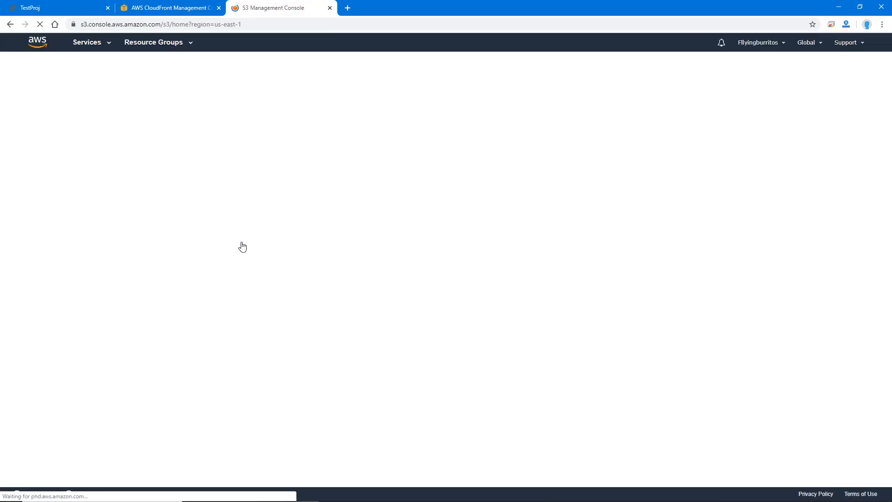
# Find the testprojue4 bucket in the S3 bucket list and open it.
pyautogui.scroll(-2, 236, 251)
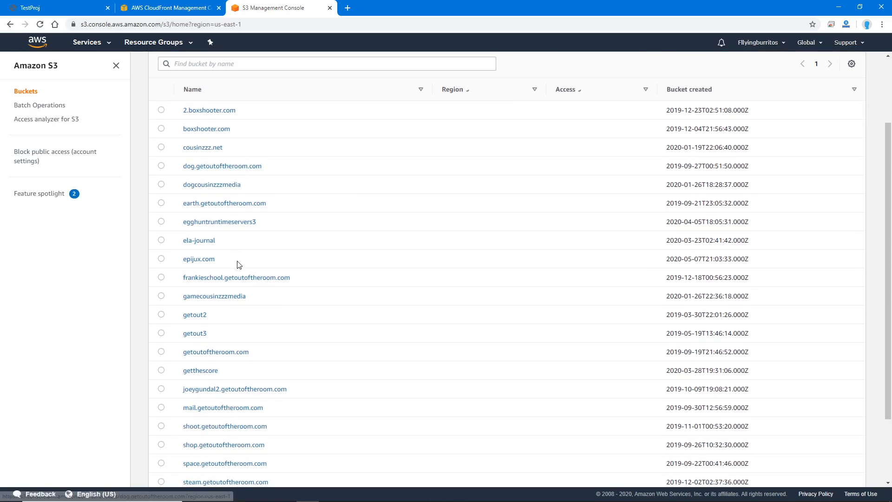
pyautogui.scroll(-2, 230, 279)
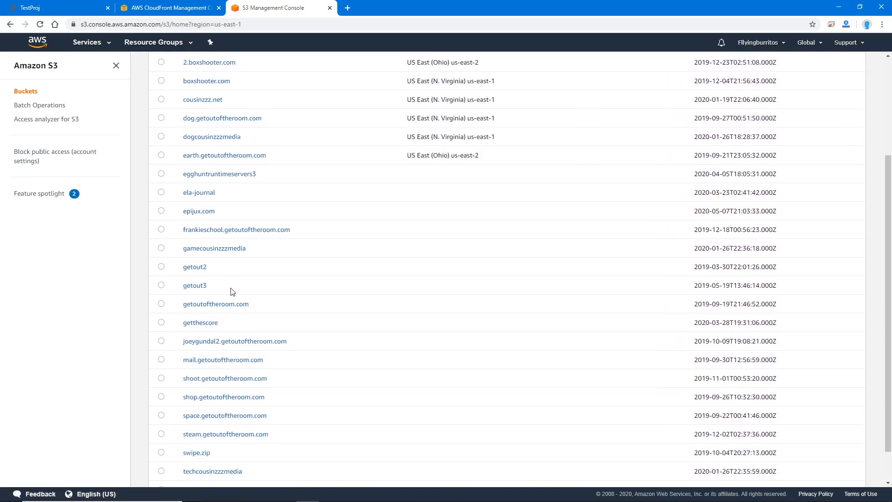
pyautogui.scroll(1, 232, 355)
pyautogui.scroll(2, 231, 354)
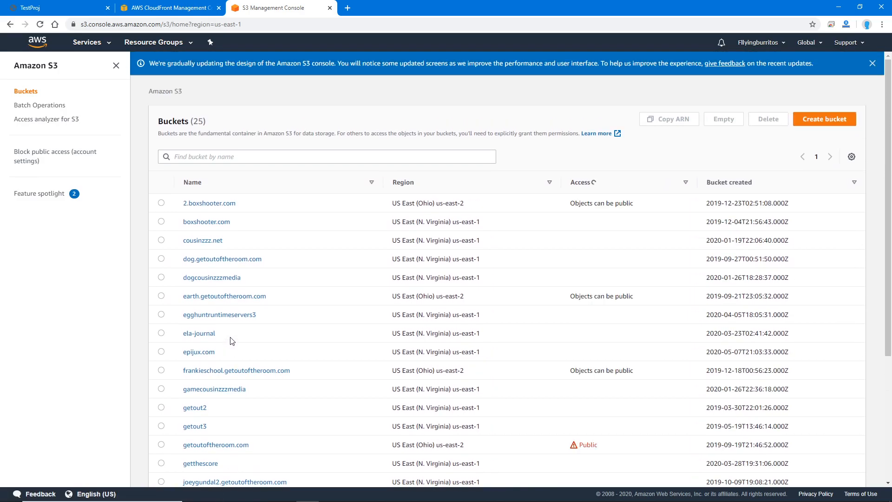
pyautogui.scroll(-4, 232, 341)
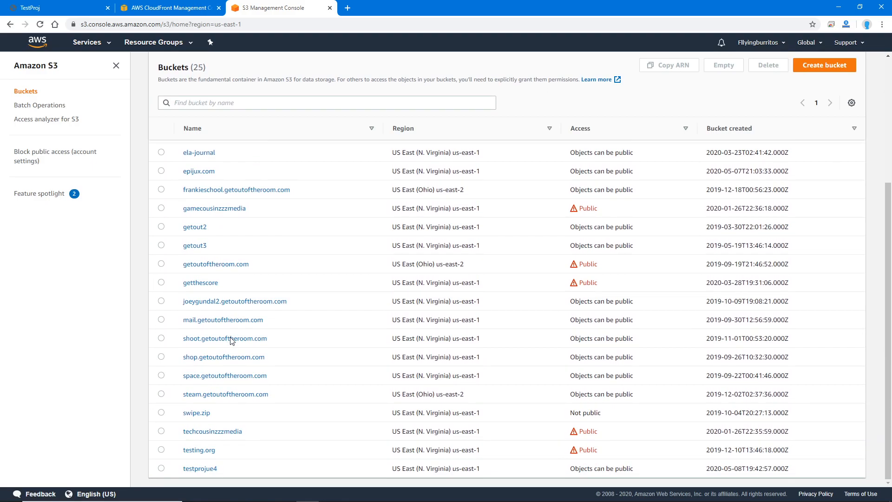
pyautogui.click(254, 365)
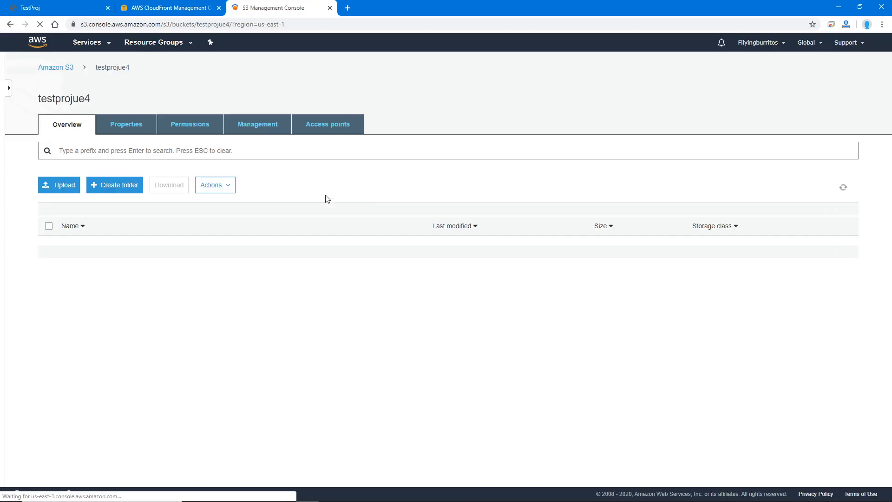
pyautogui.click(122, 125)
pyautogui.click(403, 173)
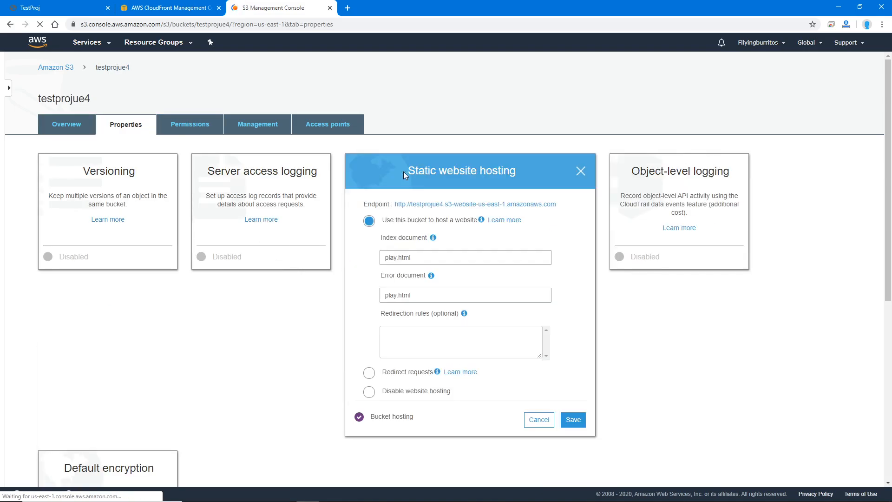
pyautogui.moveTo(557, 204); pyautogui.dragTo(411, 207)
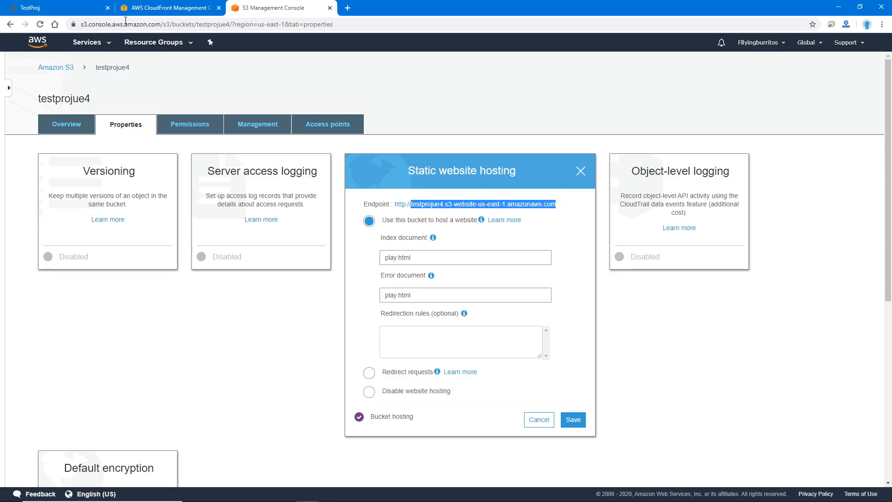
# In the CloudFront distribution form, paste the testprojue4 endpoint as the origin domain name and set the viewer protocol policy to Redirect HTTP to HTTPS.
pyautogui.click(145, 7)
pyautogui.click(321, 99)
pyautogui.hotkey('ctrl', 'v')
pyautogui.click(550, 323)
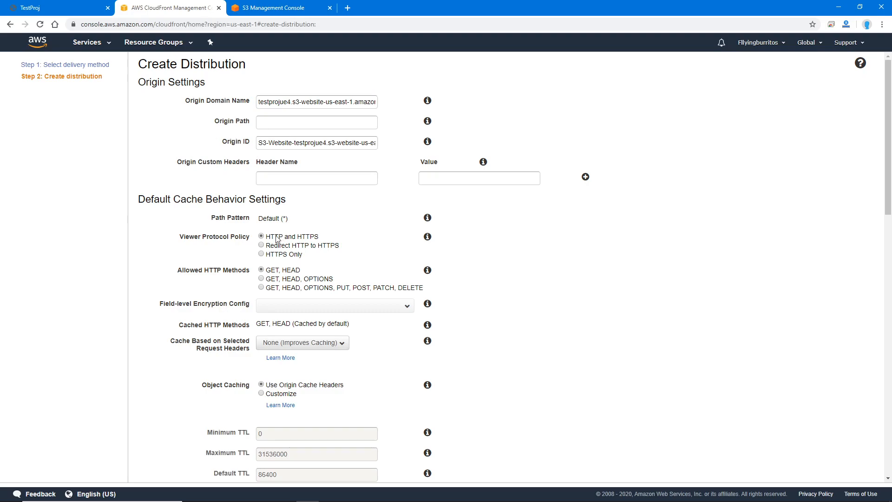
pyautogui.click(263, 247)
pyautogui.scroll(-2, 333, 283)
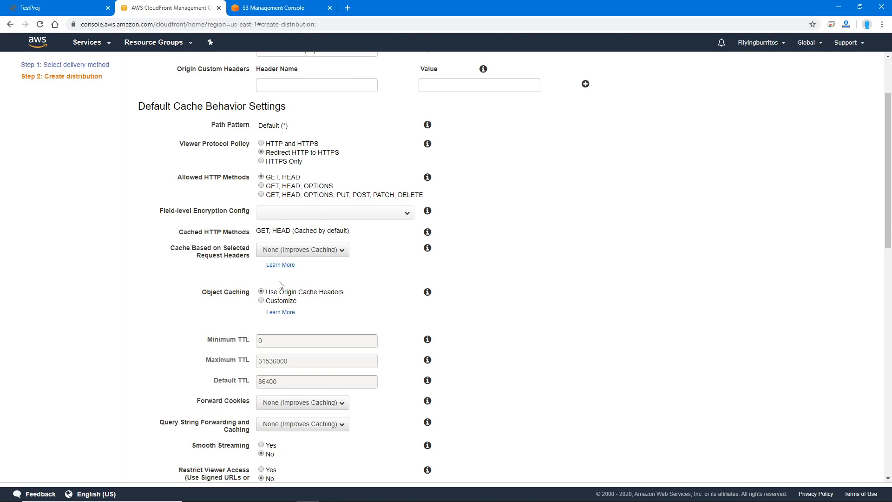
# Customize the object caching, setting both the maximum TTL and the default TTL to 0.
pyautogui.scroll(-1, 281, 284)
pyautogui.click(261, 254)
pyautogui.click(224, 316)
pyautogui.hotkey('ctrl', 'a')
pyautogui.write('00')
pyautogui.press('BackSpace')
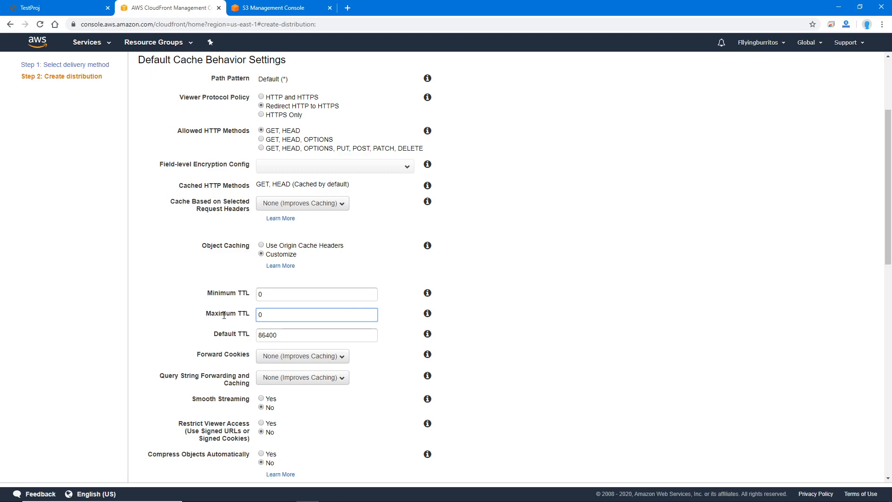
pyautogui.press('Tab')
pyautogui.write('0')
pyautogui.click(127, 331)
pyautogui.scroll(-7, 256, 340)
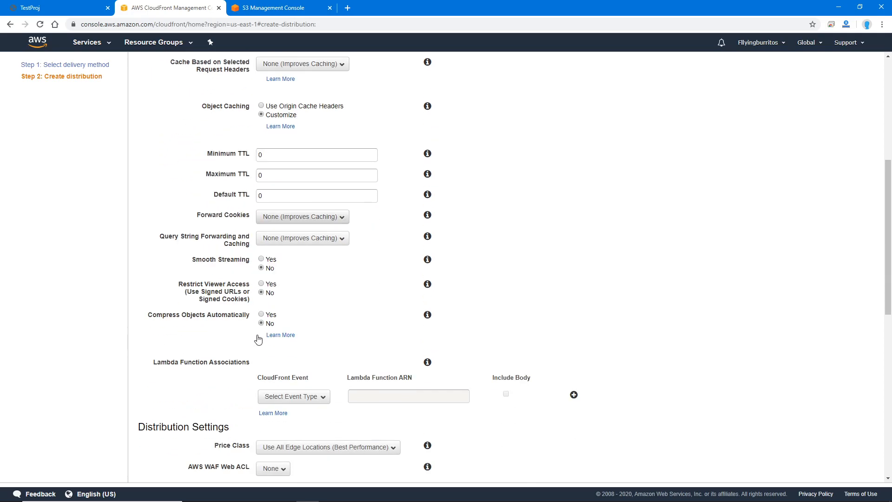
# Enter getoutoftheroom.com as the alternate domain name and clear the entry again.
pyautogui.click(279, 306)
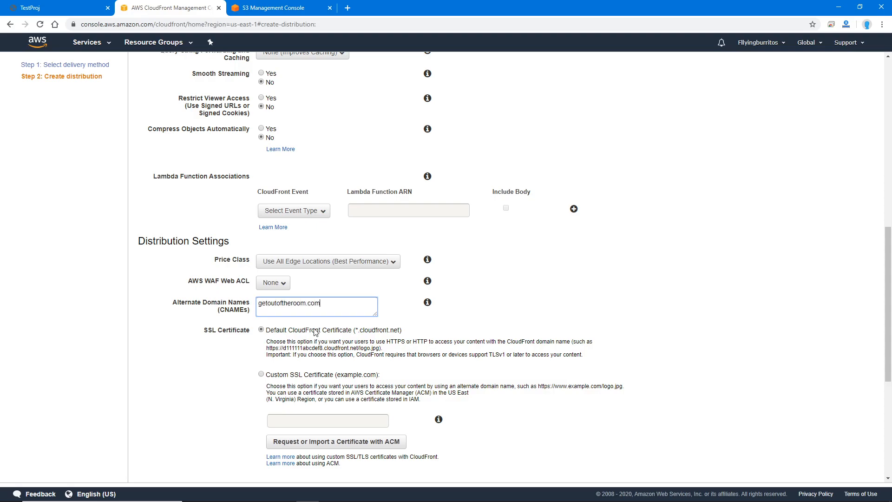
pyautogui.moveTo(325, 304); pyautogui.dragTo(142, 301)
pyautogui.press('BackSpace')
# Choose a custom SSL certificate, search the certificates for "get", and switch back to the default CloudFront certificate.
pyautogui.click(261, 375)
pyautogui.click(321, 420)
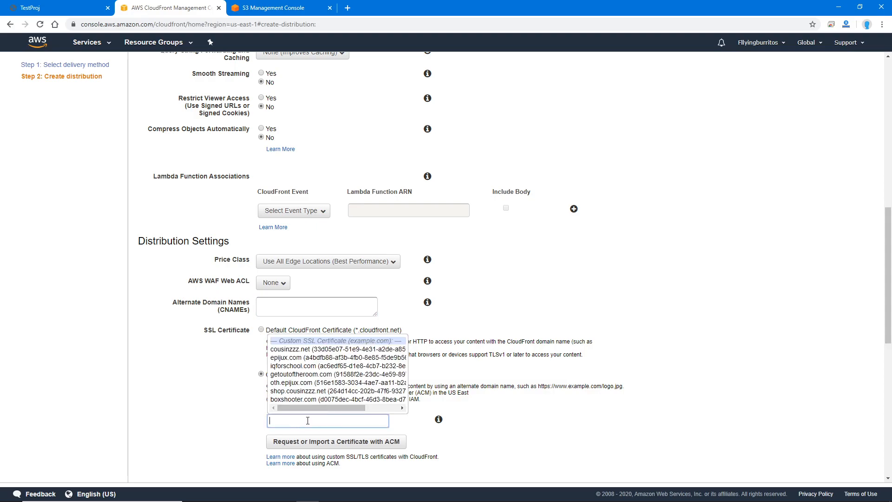
pyautogui.write('gett')
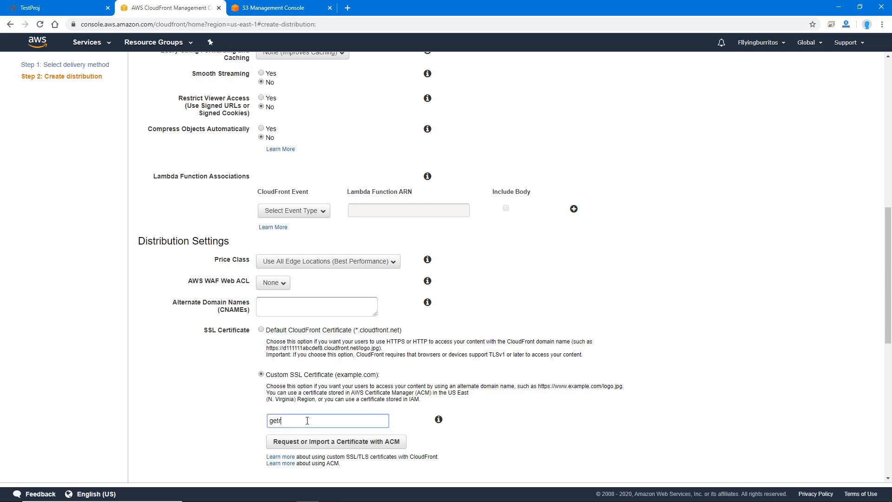
pyautogui.press('BackSpace')
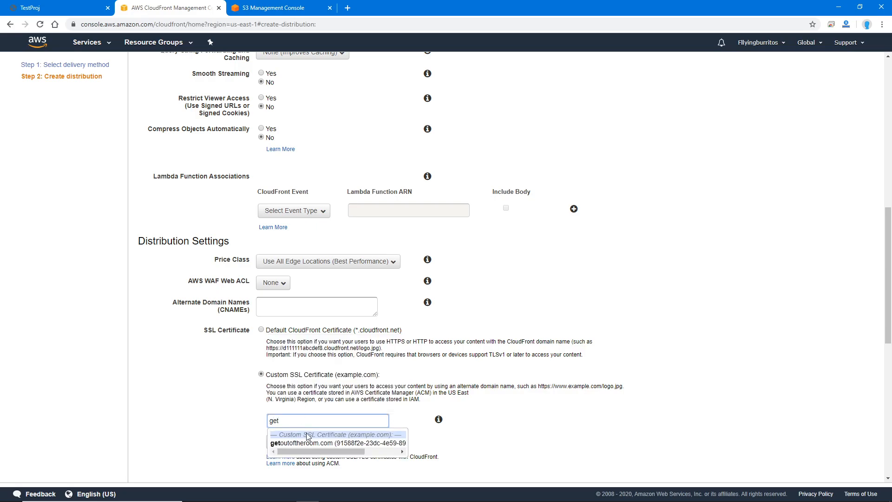
pyautogui.click(213, 371)
pyautogui.click(261, 330)
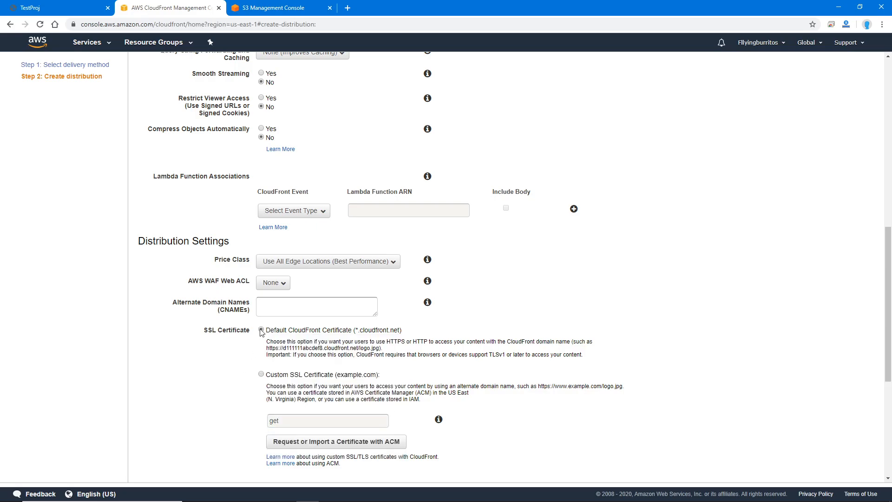
# Review all the distribution settings and cancel the creation of the distribution.
pyautogui.scroll(-5, 294, 346)
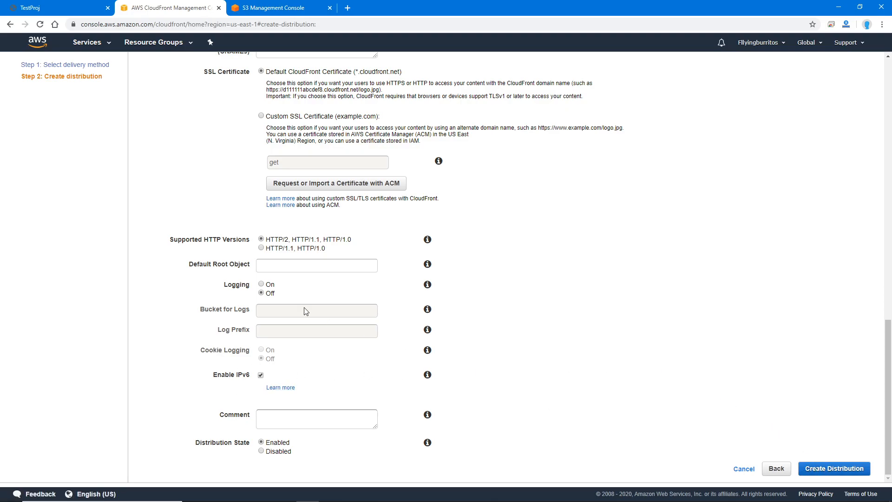
pyautogui.scroll(14, 303, 309)
pyautogui.scroll(2, 351, 296)
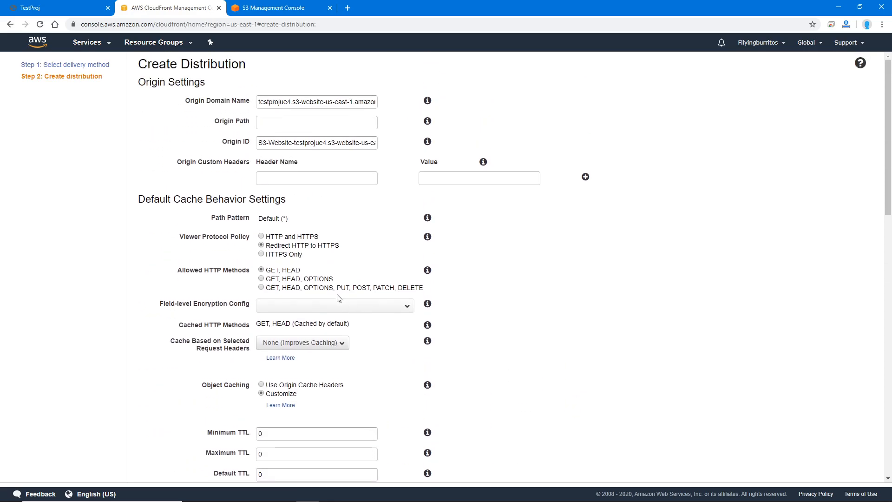
pyautogui.scroll(-16, 723, 434)
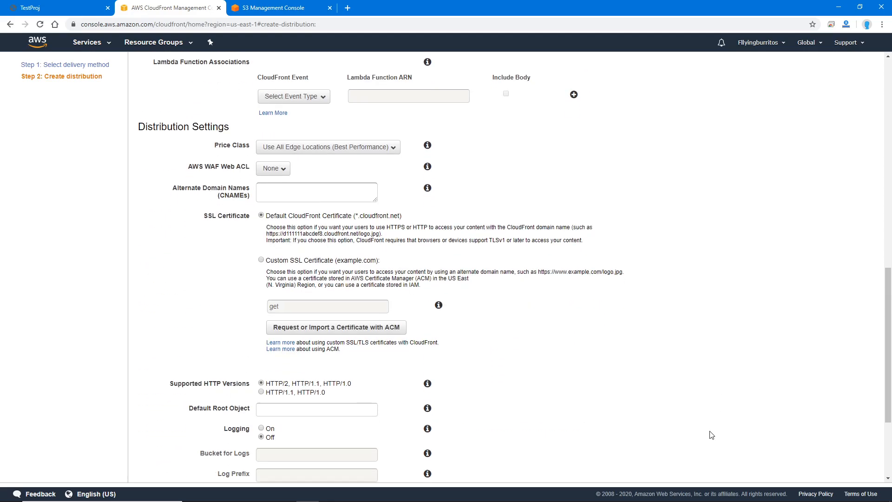
pyautogui.click(743, 469)
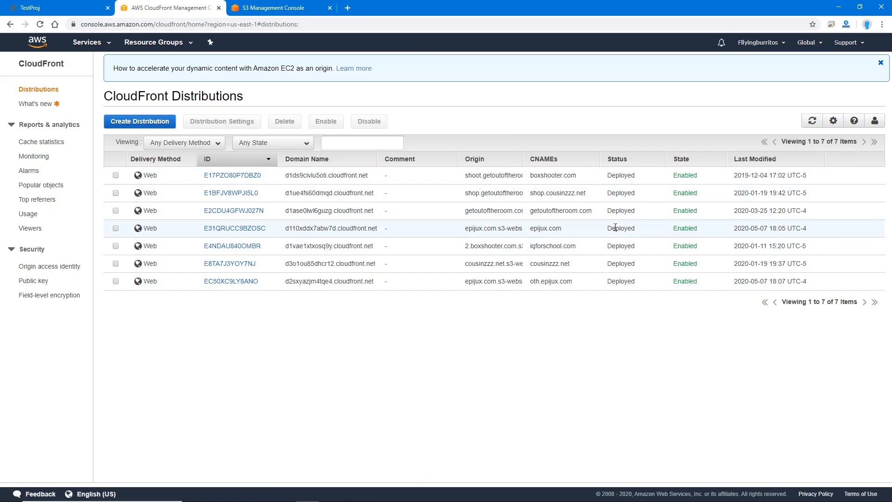
# Select the epijux.com distribution's domain name, and open the getoutoftheroom.com hosted zone in Route 53.
pyautogui.doubleClick(349, 228)
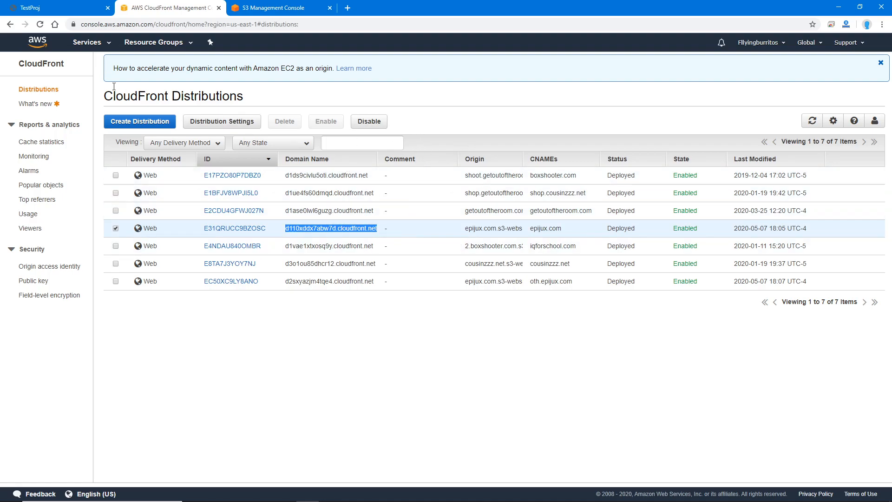
pyautogui.click(44, 45)
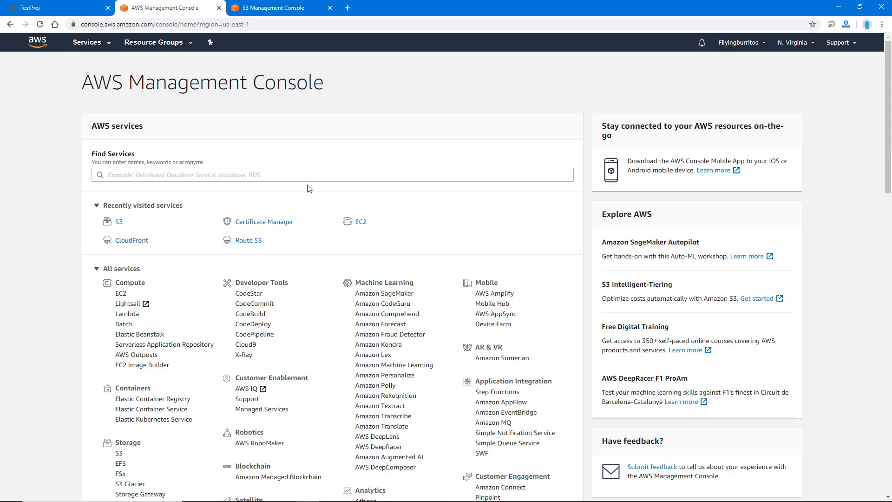
pyautogui.click(308, 172)
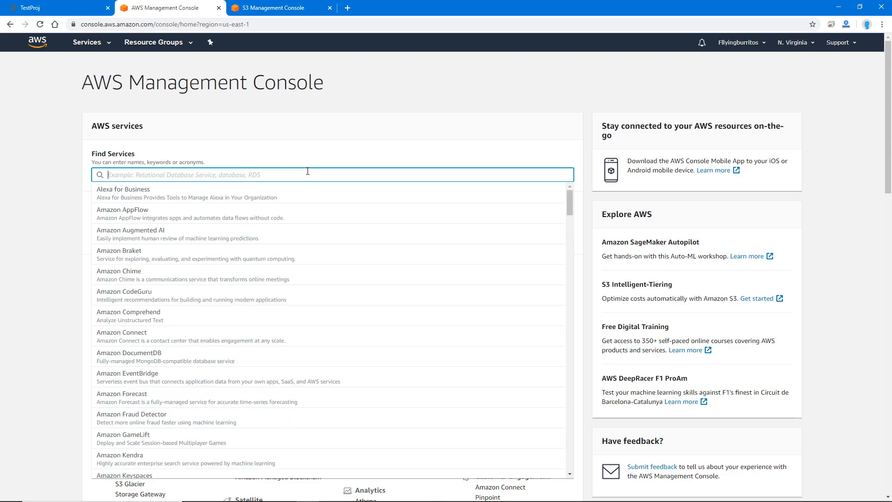
pyautogui.write('route')
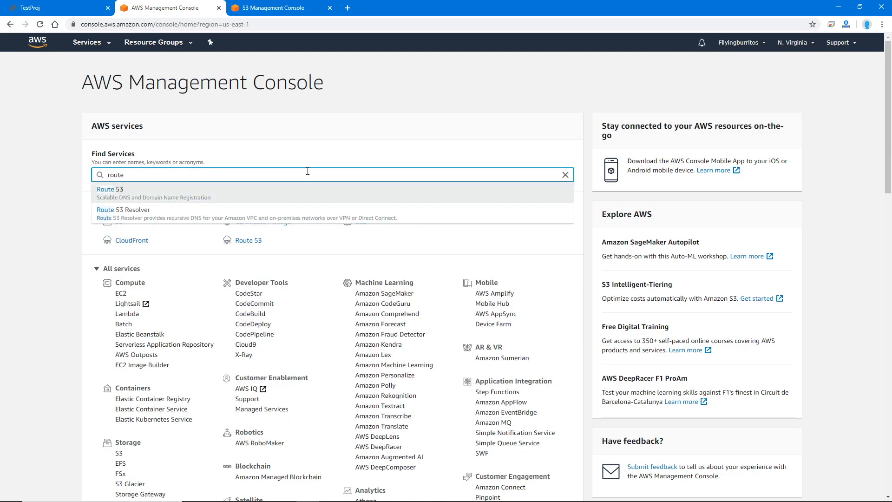
pyautogui.click(192, 195)
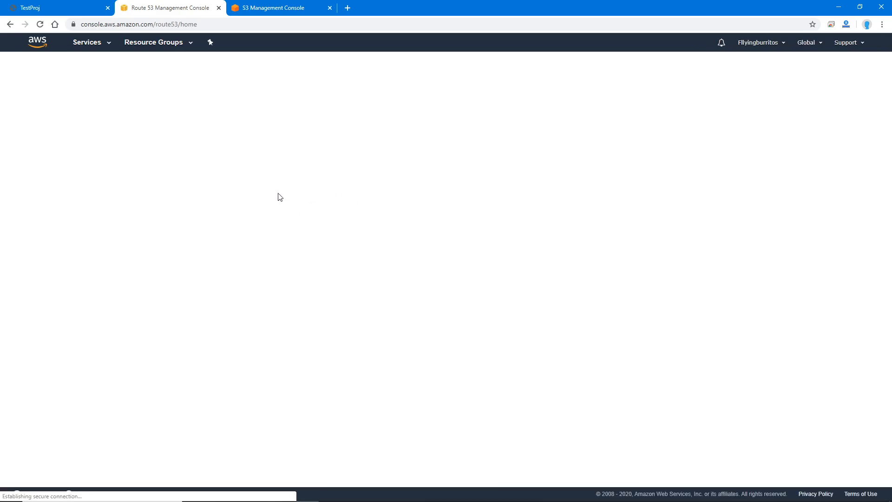
pyautogui.click(51, 91)
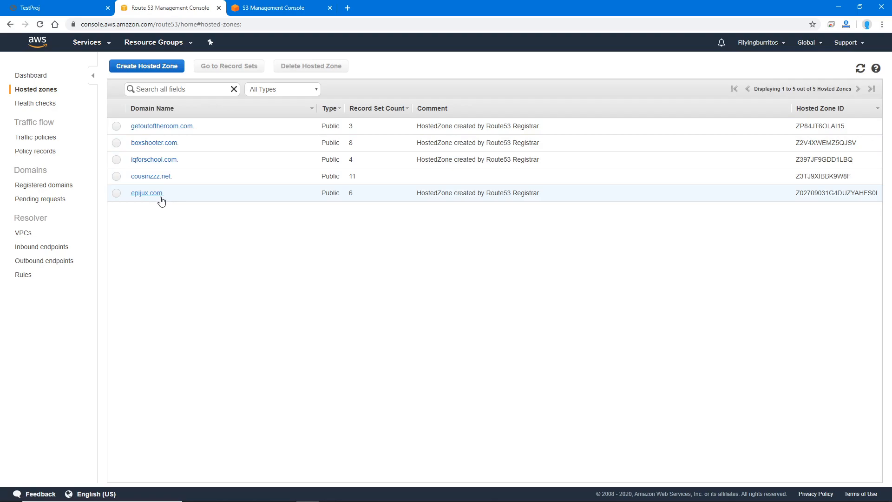
pyautogui.click(186, 128)
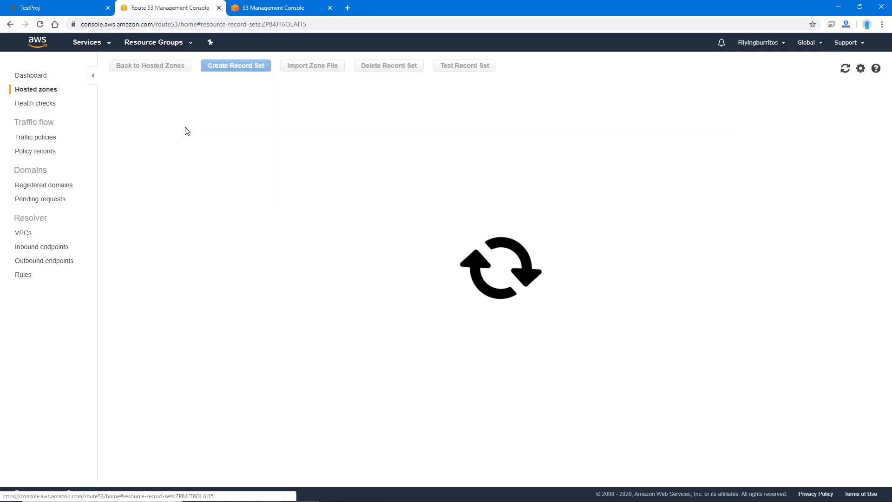
# Start a new record set named game2 as an alias with testprojue4.s3-website-us-east-1.amazonaws.com as its target.
pyautogui.click(238, 63)
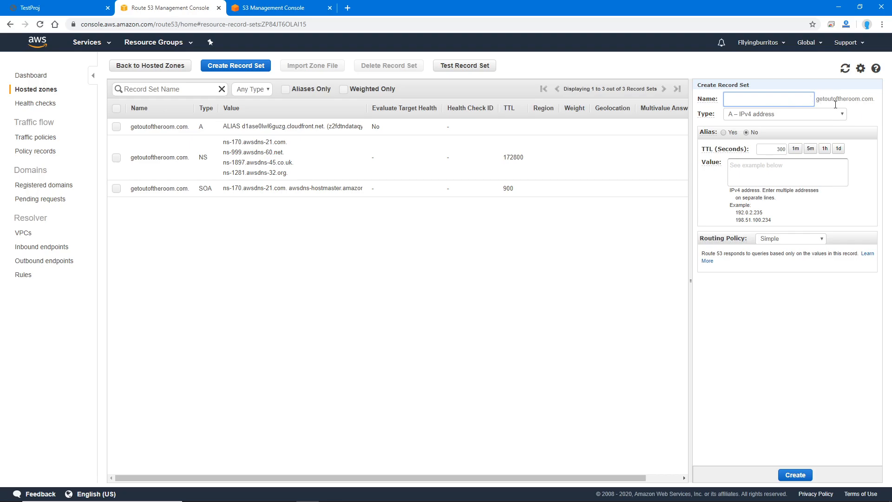
pyautogui.click(785, 103)
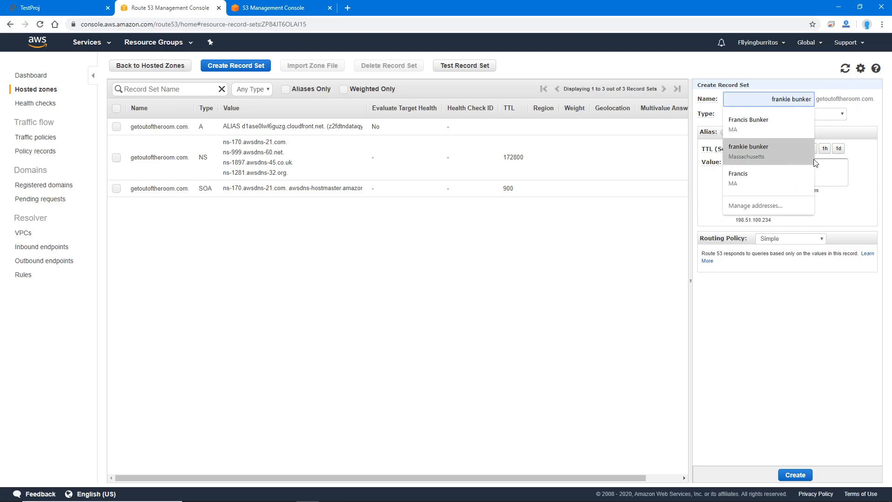
pyautogui.write('game2')
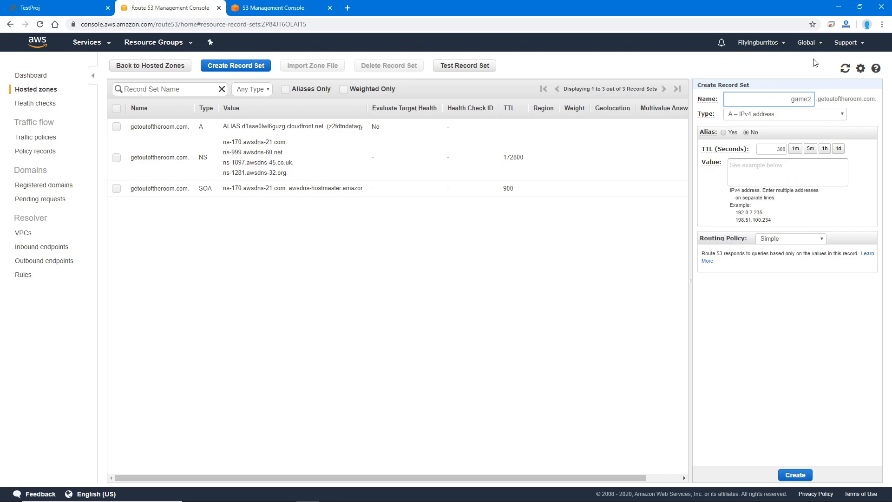
pyautogui.click(732, 133)
pyautogui.click(799, 154)
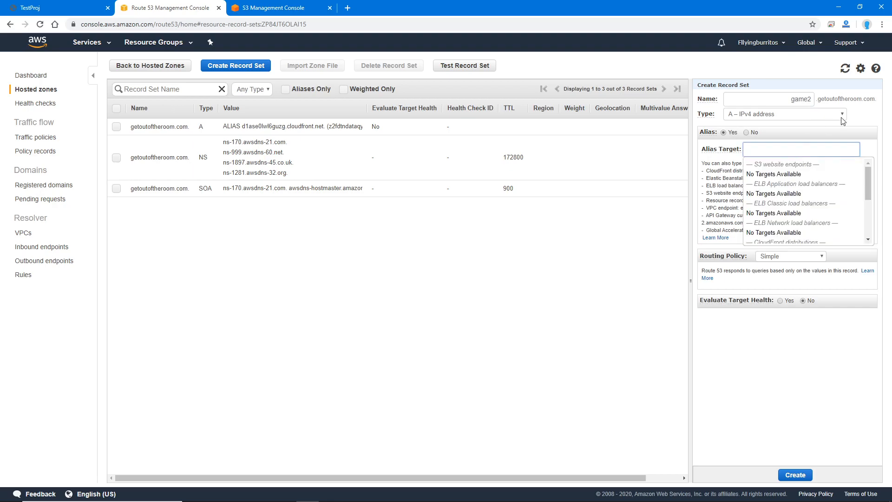
pyautogui.write('s3-website-us-east-1.amazonaws.com')
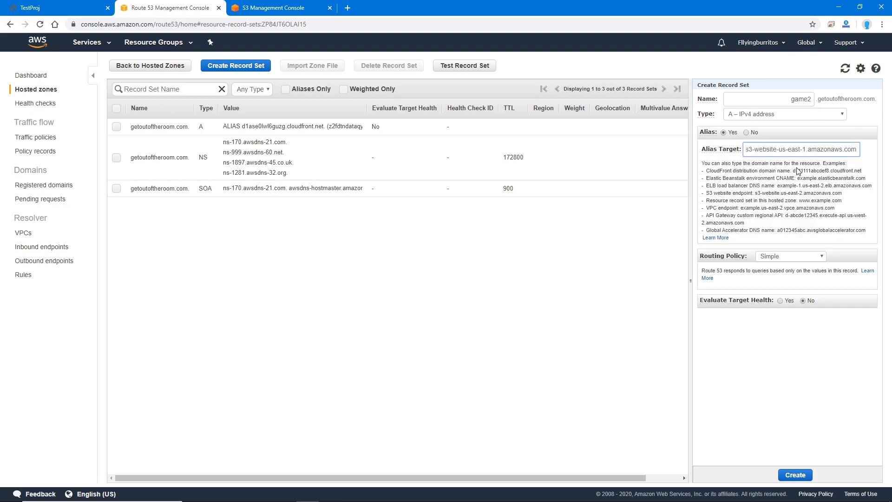
# Clear the alias target of the new game2 record set.
pyautogui.moveTo(854, 154); pyautogui.dragTo(595, 138)
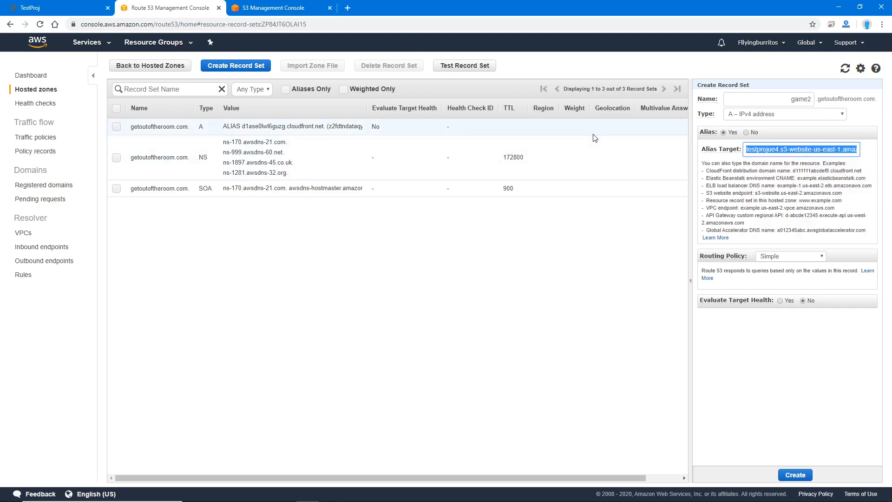
pyautogui.write('m')
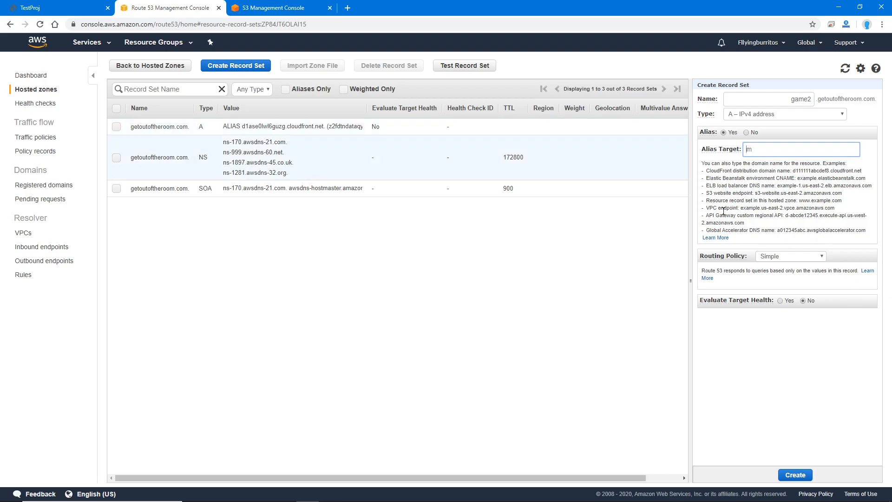
pyautogui.moveTo(778, 146); pyautogui.dragTo(680, 137)
pyautogui.press('BackSpace')
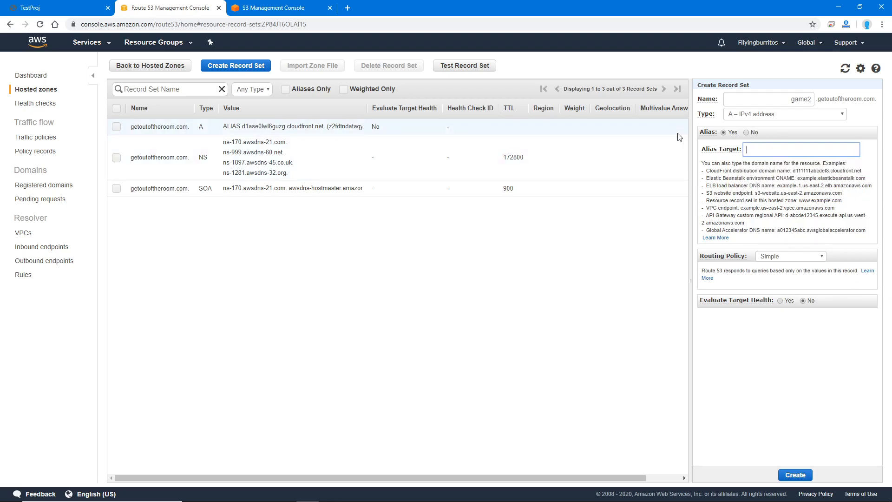
pyautogui.click(703, 168)
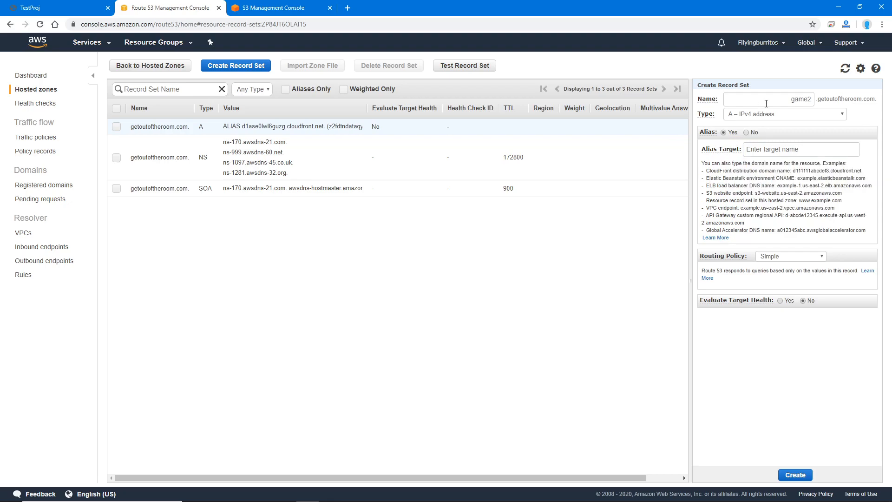
# Review the new record set's name and the targets offered for its alias.
pyautogui.click(796, 147)
pyautogui.moveTo(740, 155); pyautogui.dragTo(726, 163)
pyautogui.click(785, 99)
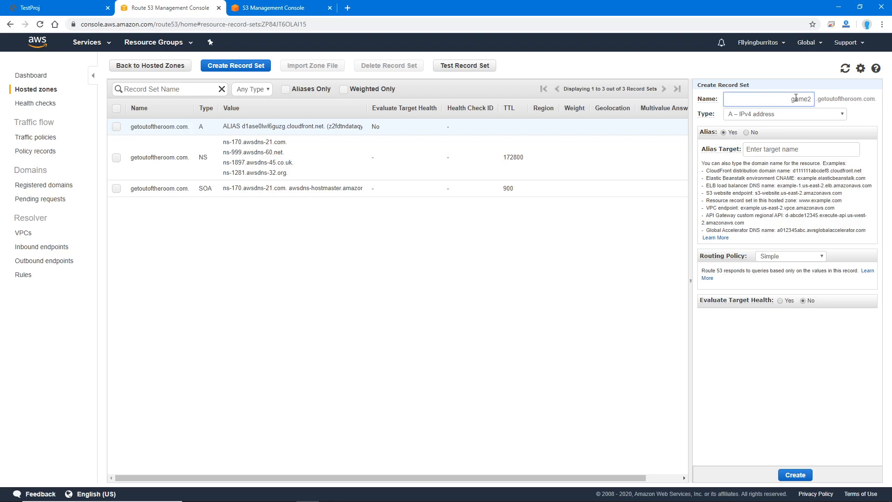
pyautogui.moveTo(790, 98); pyautogui.dragTo(823, 96)
pyautogui.click(791, 147)
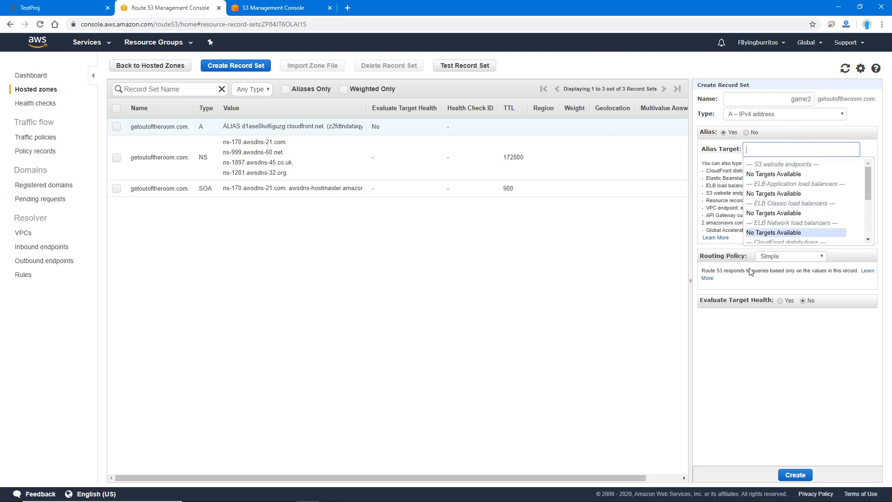
pyautogui.click(655, 310)
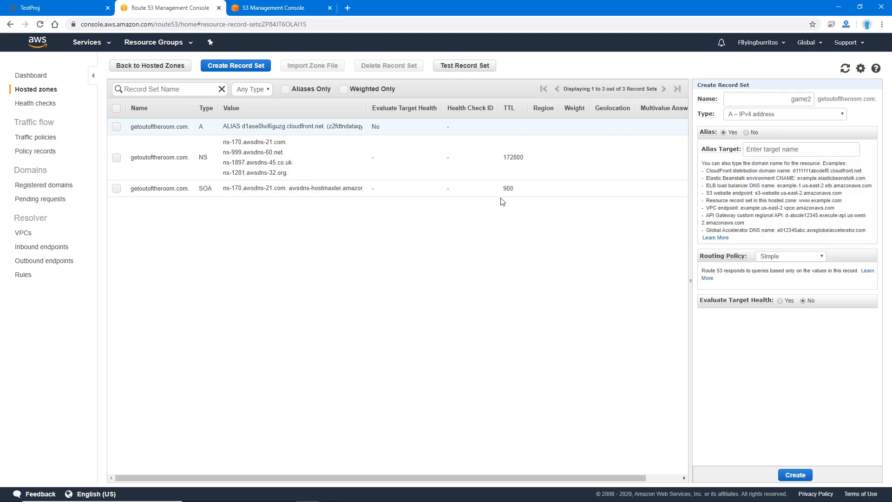
# Open the existing A record of getoutoftheroom.com, examine its alias target, and save the record set as it is.
pyautogui.click(450, 135)
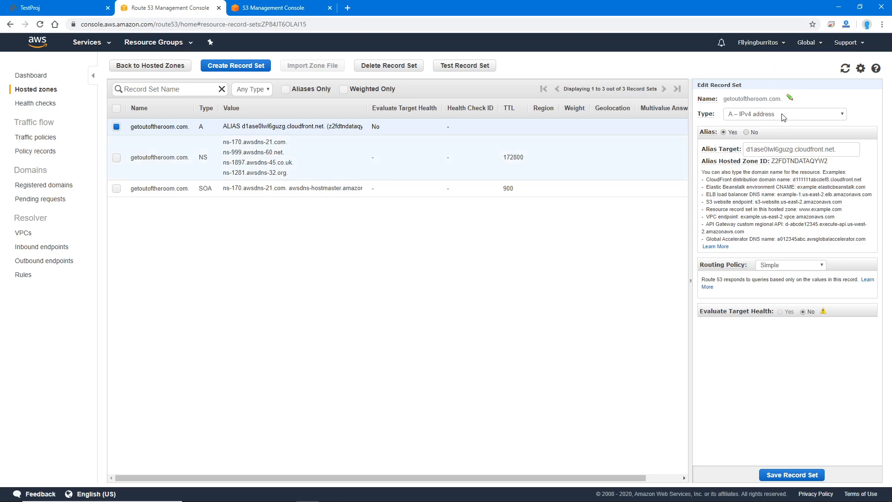
pyautogui.moveTo(852, 150); pyautogui.dragTo(653, 139)
pyautogui.click(831, 194)
pyautogui.click(781, 471)
pyautogui.click(797, 401)
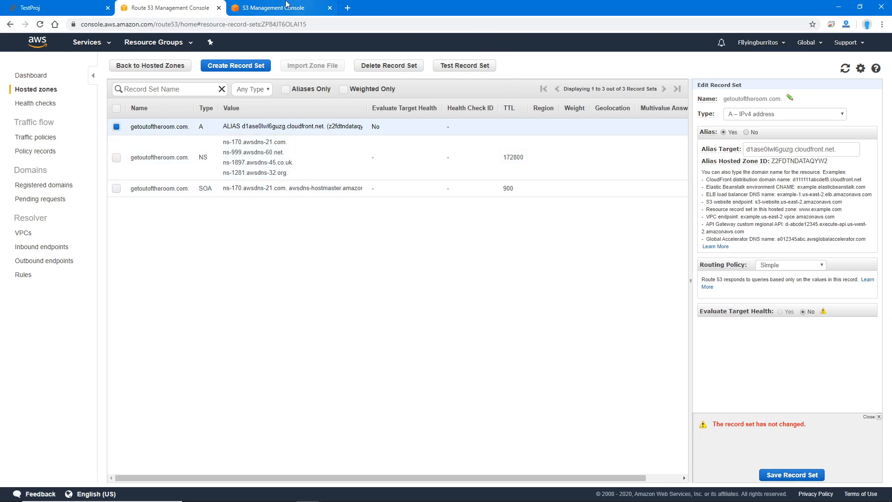
# Visit getoutoftheroom.com in a new browser tab and launch the Drop game from its homepage.
pyautogui.click(348, 8)
pyautogui.write('getoutoftheroom.com')
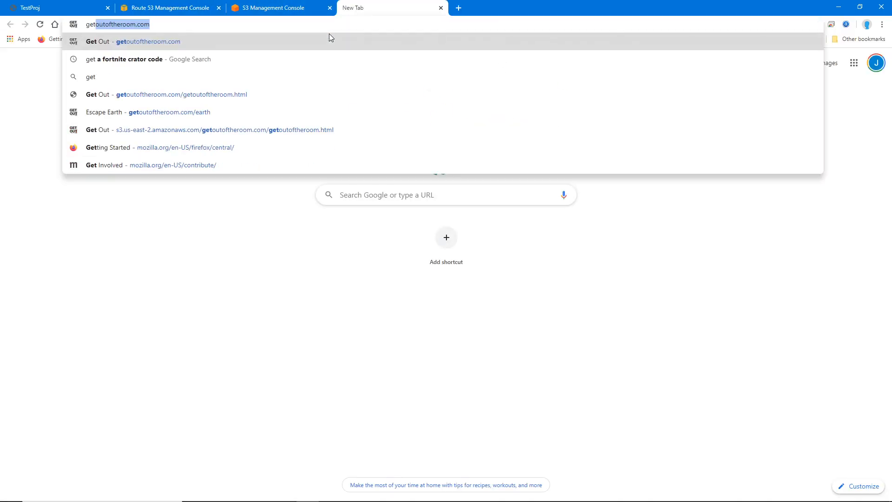
pyautogui.press('Return')
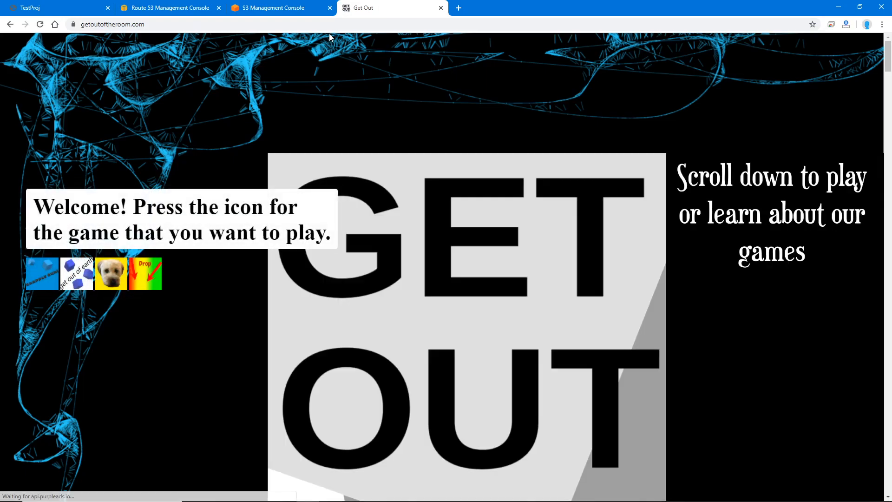
pyautogui.click(160, 284)
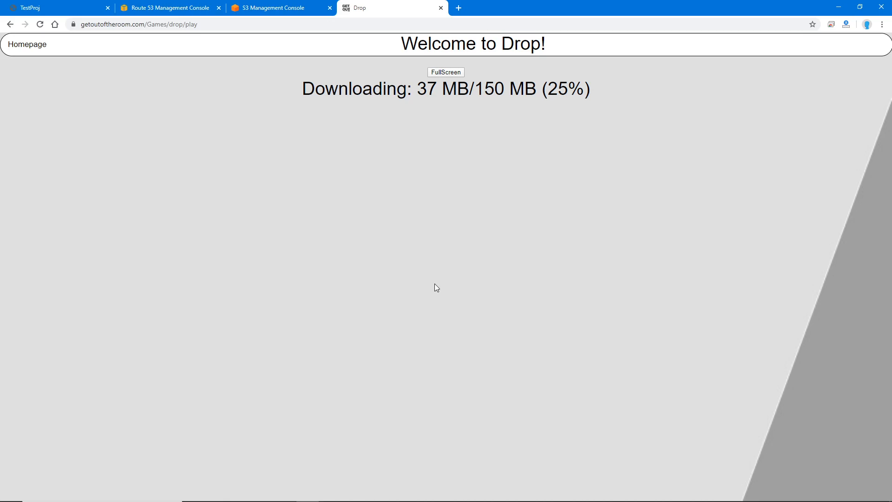
# Select all objects in the testprojue4 bucket's overview and look through the actions available for them.
pyautogui.click(320, 7)
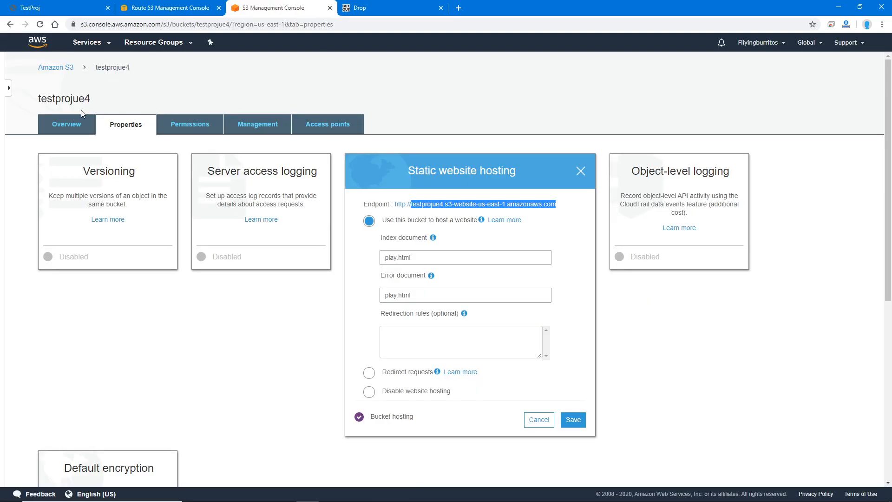
pyautogui.click(68, 127)
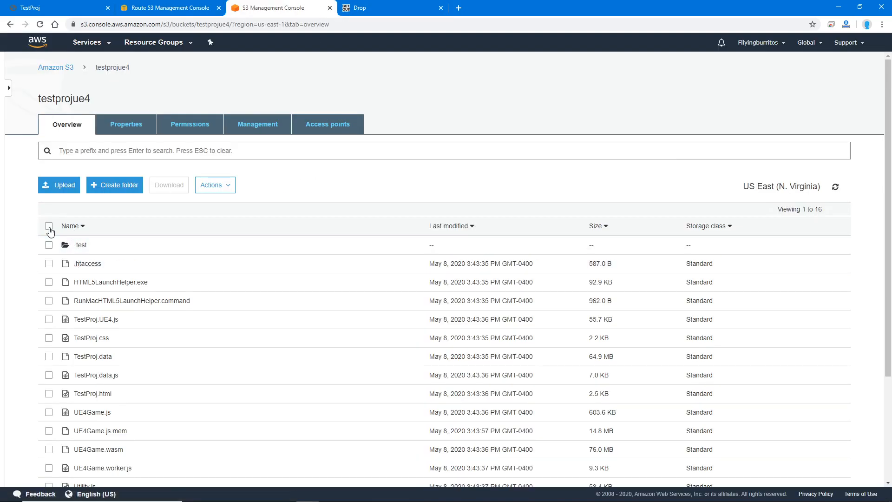
pyautogui.click(49, 227)
pyautogui.click(215, 185)
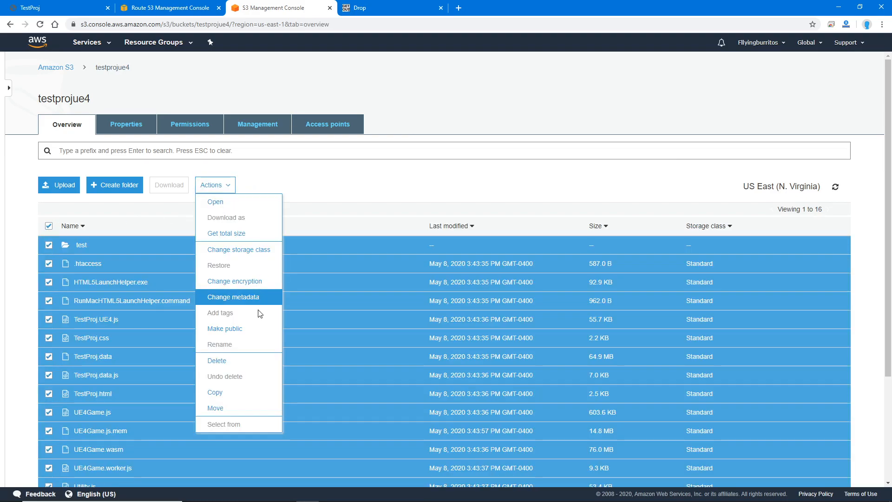
pyautogui.click(355, 184)
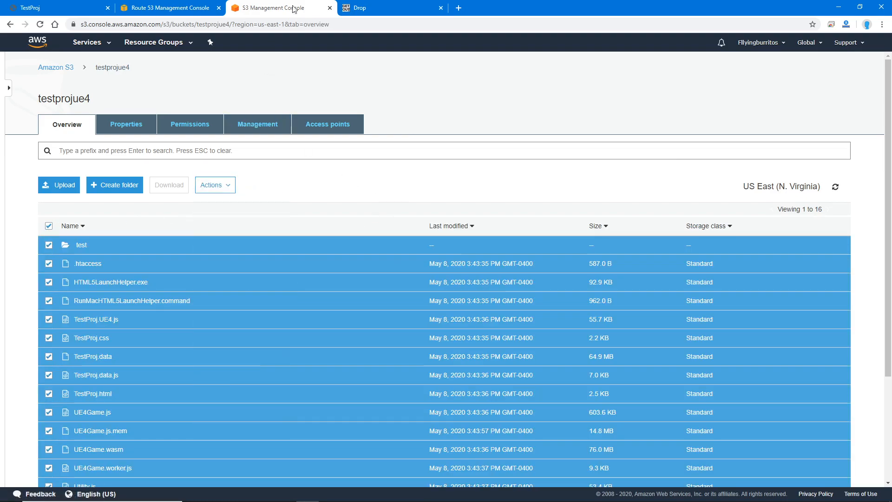
# Return to the Drop game page, close it, and open a blank browser tab.
pyautogui.click(379, 4)
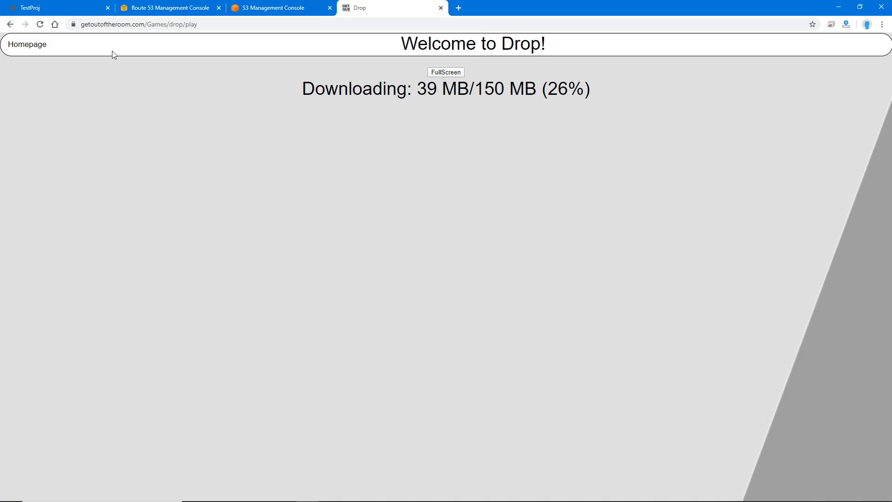
pyautogui.click(441, 8)
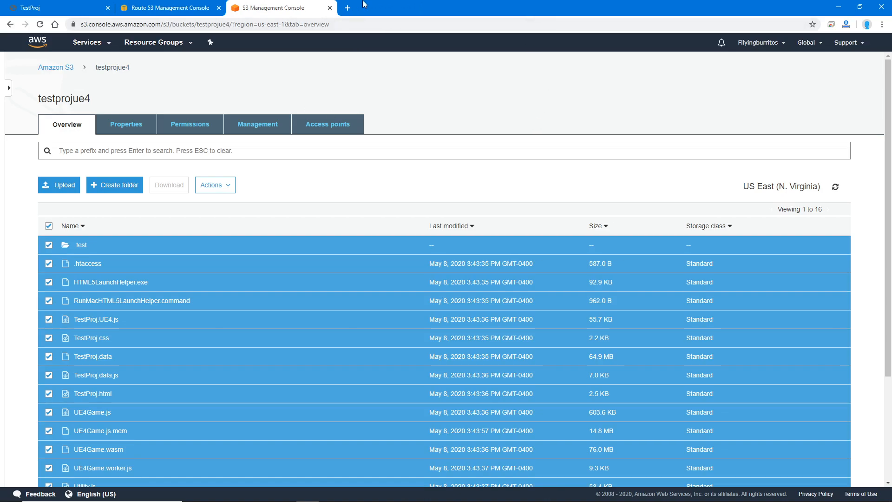
pyautogui.click(347, 7)
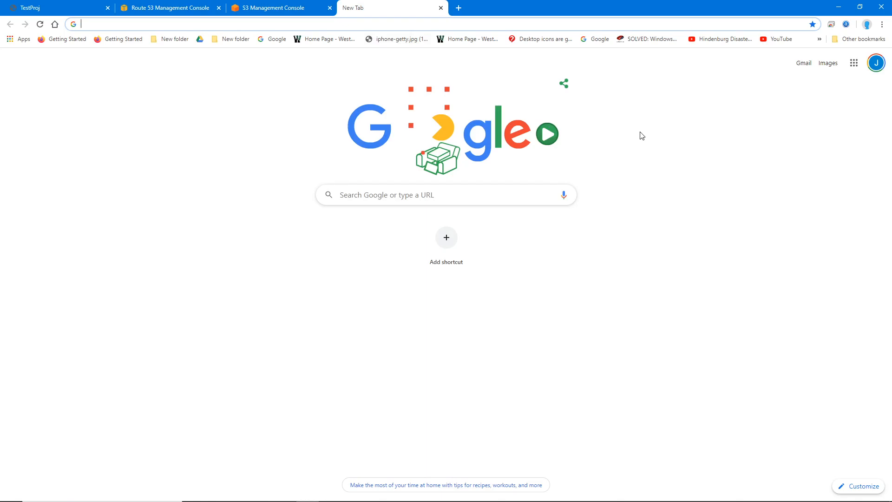
pyautogui.write('infolin')
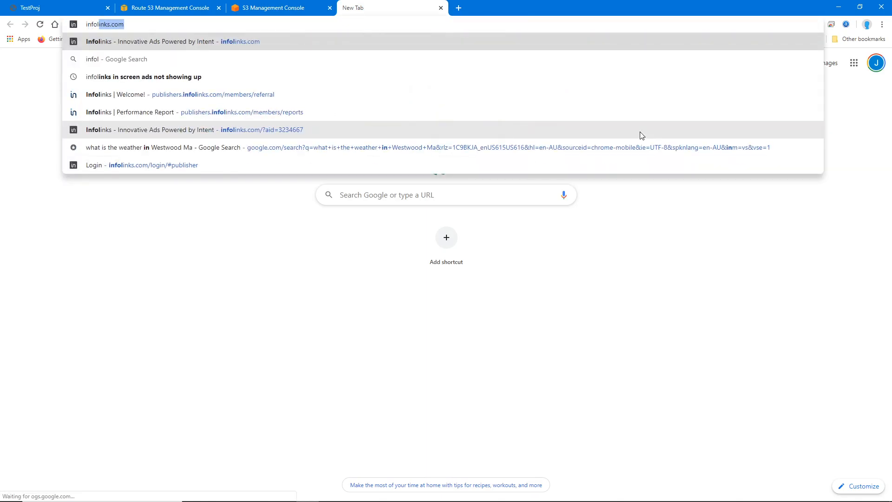
pyautogui.press('BackSpace')
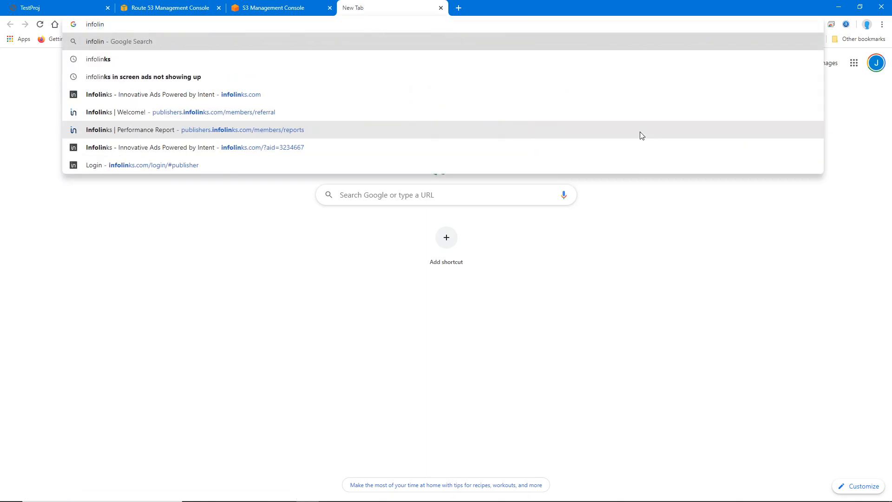
pyautogui.press('BackSpace')
pyautogui.press('BackSpace')
pyautogui.press('BackSpace')
pyautogui.press('BackSpace')
pyautogui.press('BackSpace')
pyautogui.press('BackSpace')
pyautogui.press('BackSpace')
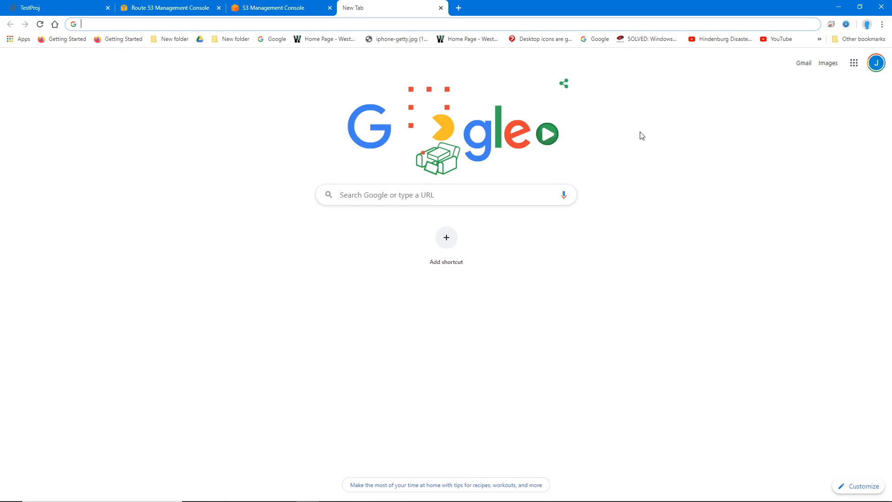
pyautogui.write('othp')
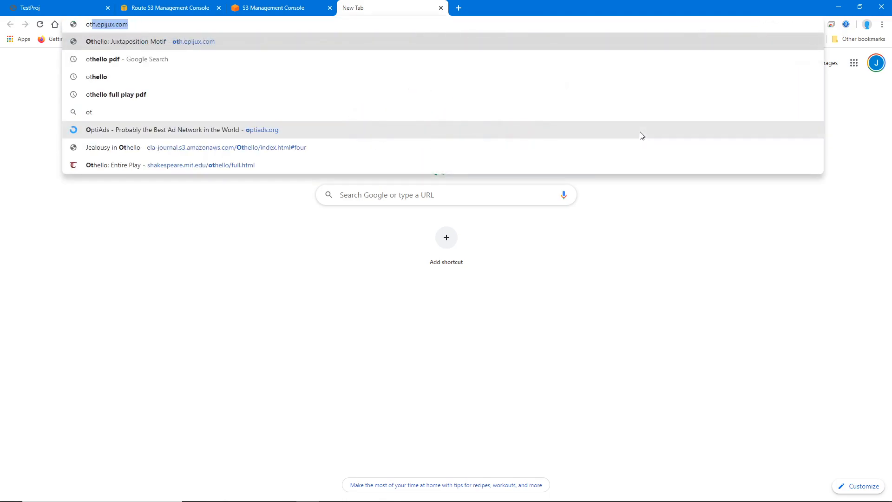
pyautogui.press('BackSpace')
pyautogui.press('BackSpace')
pyautogui.press('BackSpace')
pyautogui.press('BackSpace')
pyautogui.write('p')
pyautogui.press('BackSpace')
pyautogui.press('BackSpace')
pyautogui.write('opi')
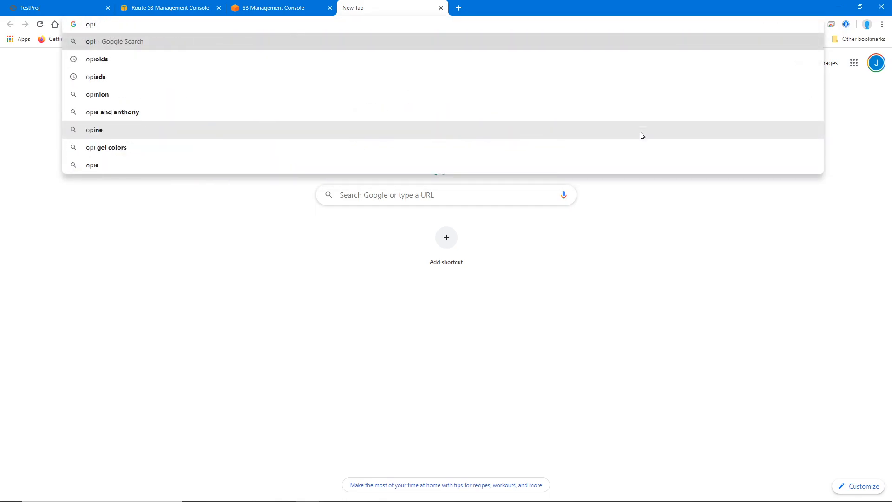
pyautogui.write('ta')
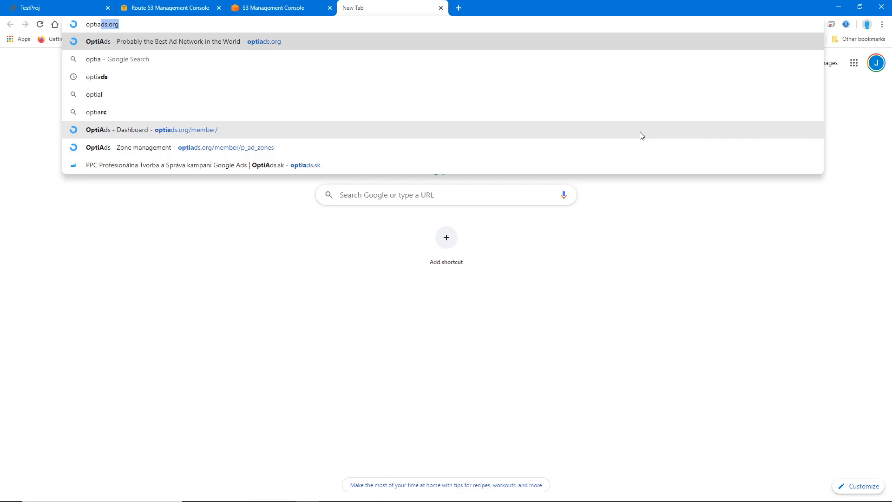
pyautogui.press('BackSpace')
pyautogui.press('BackSpace')
pyautogui.press('BackSpace')
pyautogui.press('BackSpace')
pyautogui.press('BackSpace')
pyautogui.press('BackSpace')
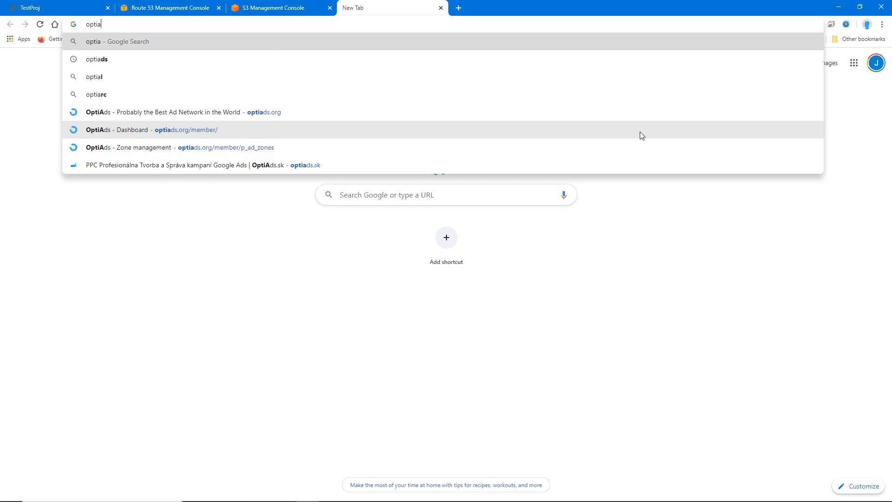
# Visit purpleads.io, open its advertiser dashboard, and close the PurpleAds homepage.
pyautogui.write('purpl')
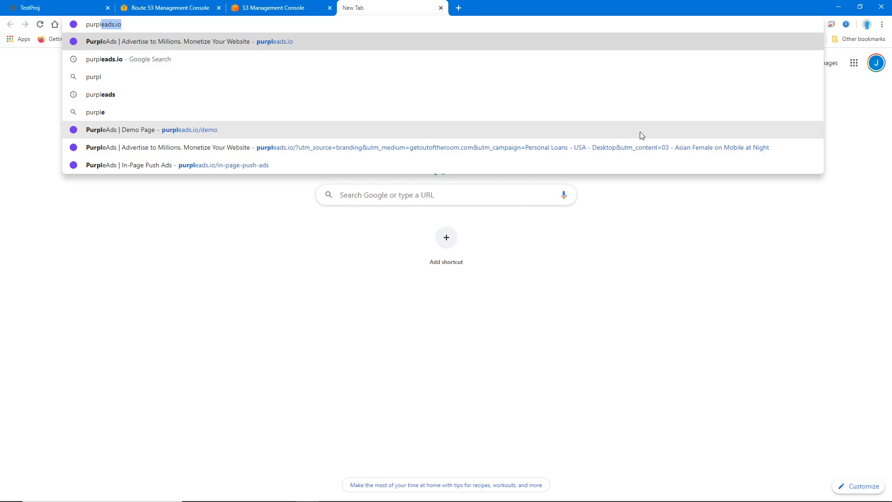
pyautogui.press('Return')
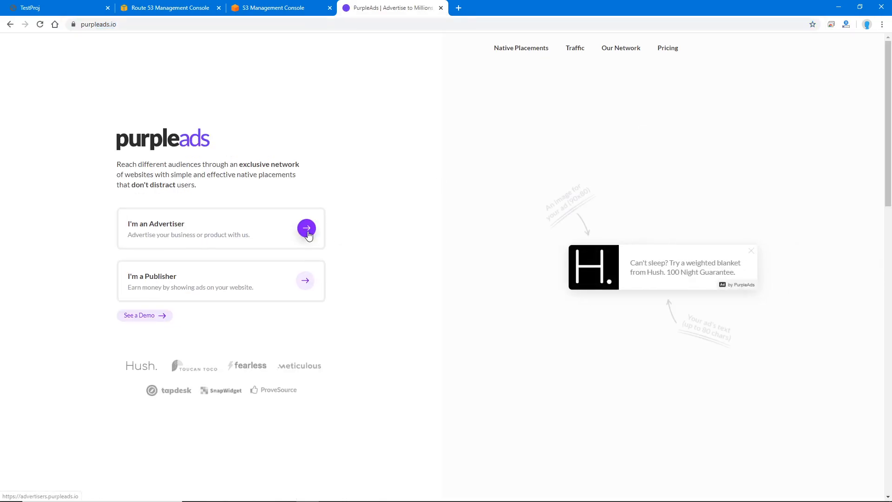
pyautogui.click(307, 232)
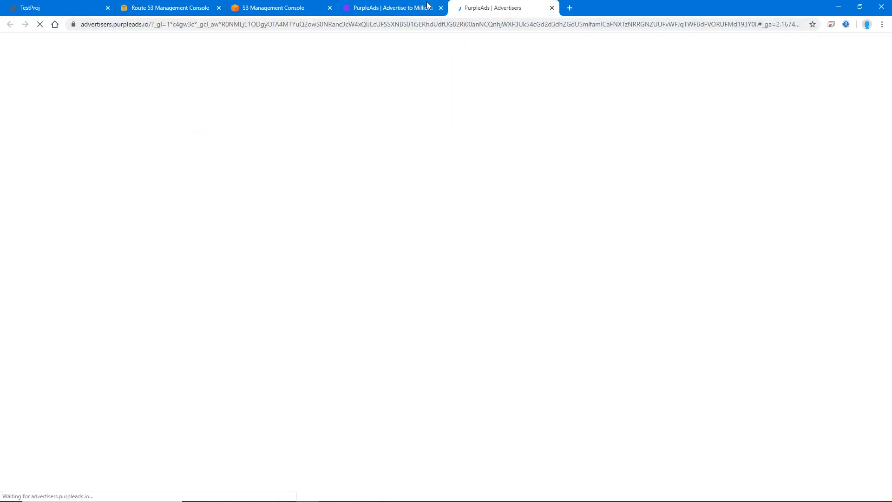
pyautogui.click(441, 8)
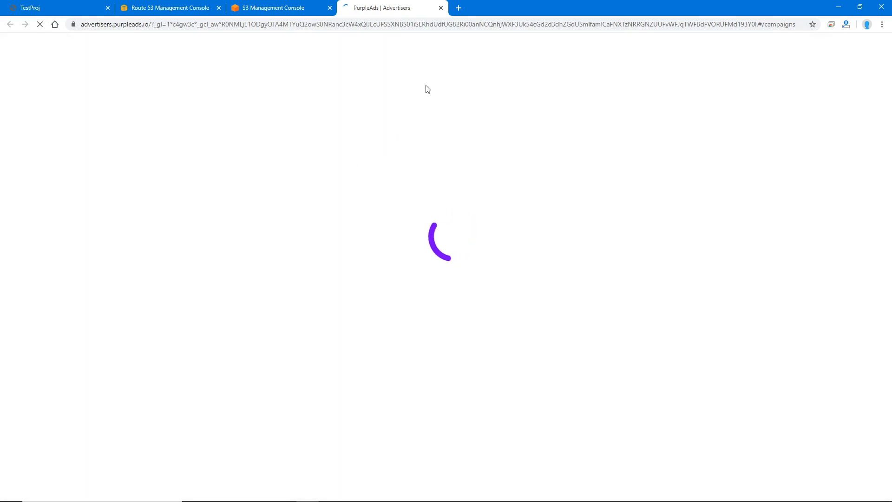
# Go back to purpleads.io, open the publisher dashboard, and close the leftover homepage.
pyautogui.click(432, 26)
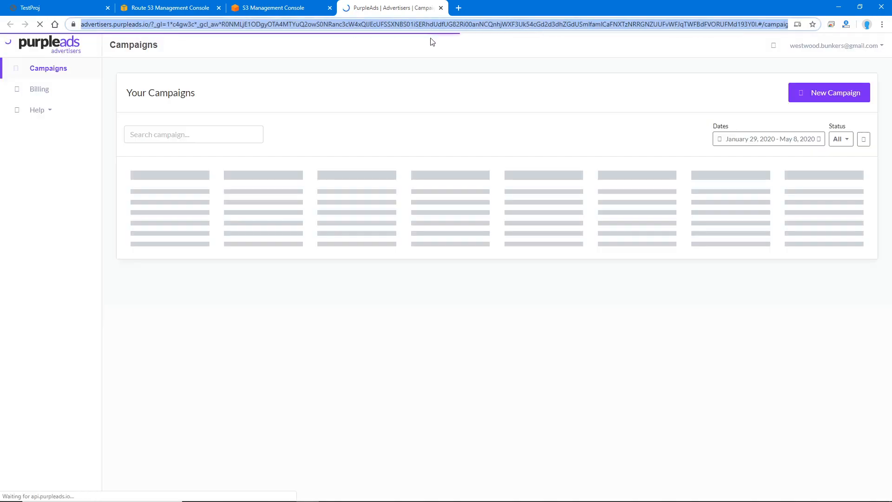
pyautogui.write('purp')
pyautogui.press('Return')
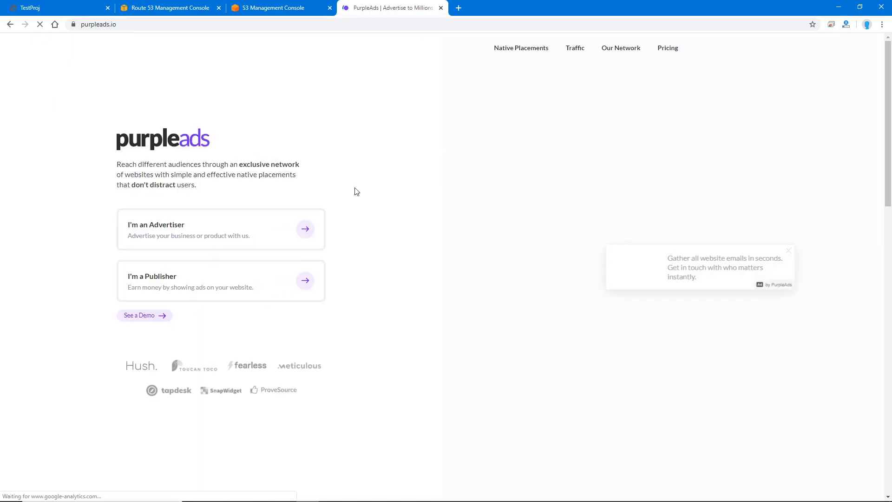
pyautogui.click(310, 279)
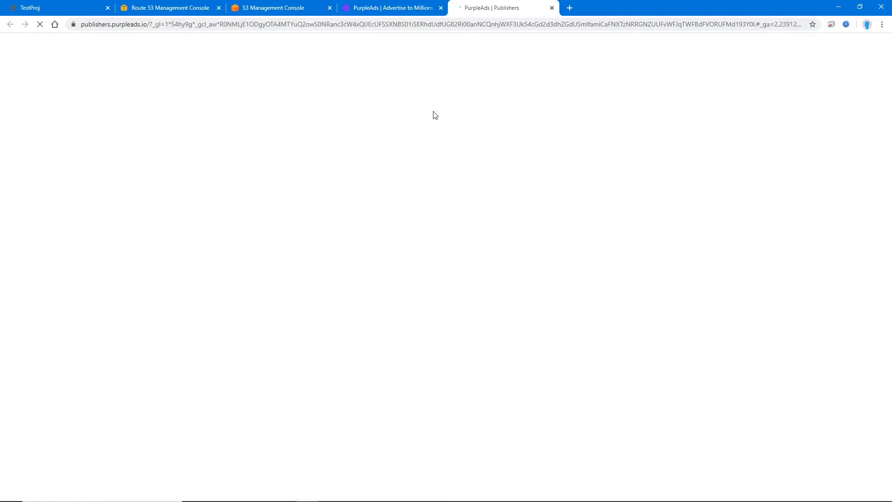
pyautogui.click(441, 8)
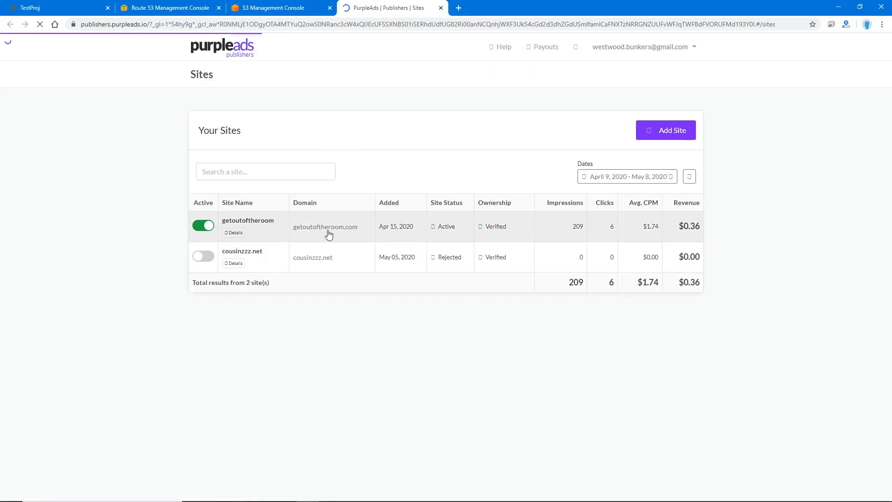
# Open the install details of the getoutoftheroom site in PurpleAds and copy its script snippet.
pyautogui.click(275, 227)
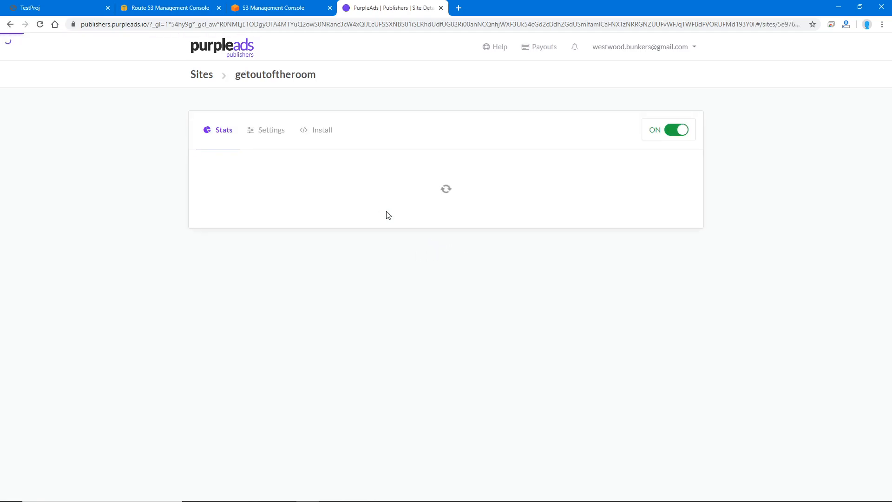
pyautogui.click(316, 135)
pyautogui.click(564, 258)
# Switch to Visual Studio, paste the ad snippet on a new line below the TestProj.UE4.js script in TestProj.html, and save.
pyautogui.moveTo(558, 499)
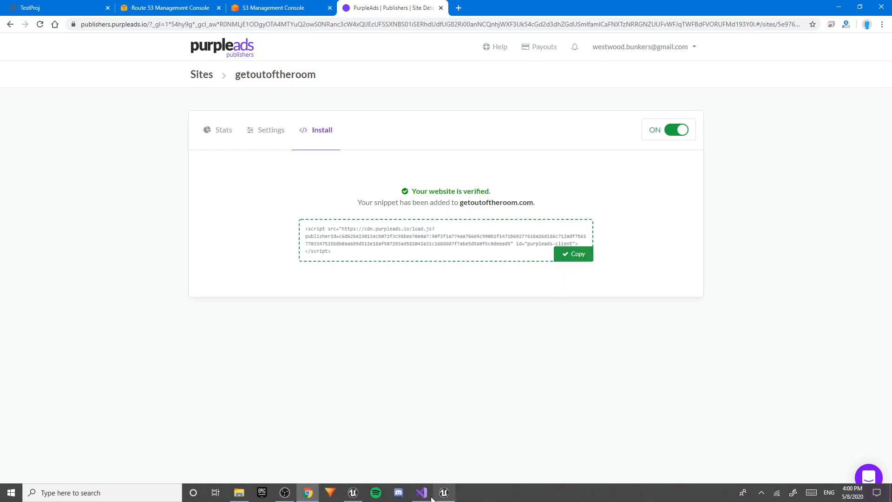
pyautogui.click(422, 492)
pyautogui.scroll(-7, 386, 331)
pyautogui.scroll(6, 379, 343)
pyautogui.click(371, 364)
pyautogui.press('Return')
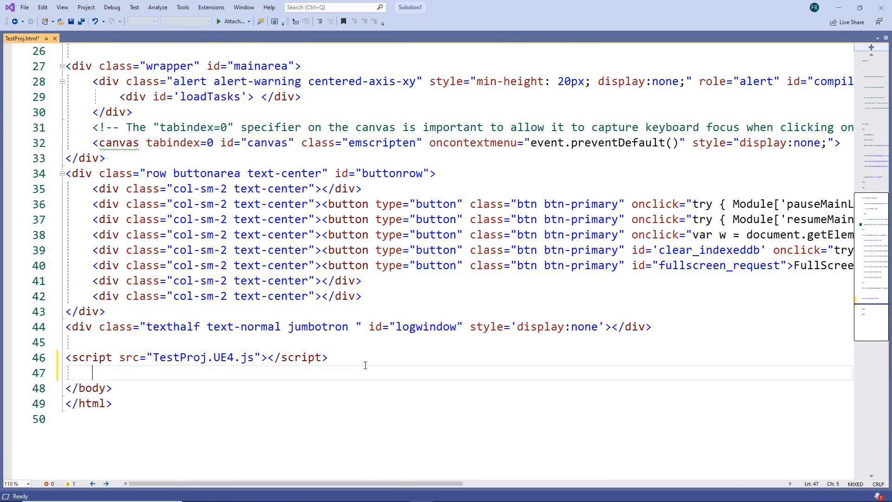
pyautogui.hotkey('ctrl', 'v')
pyautogui.hotkey('ctrl', 's')
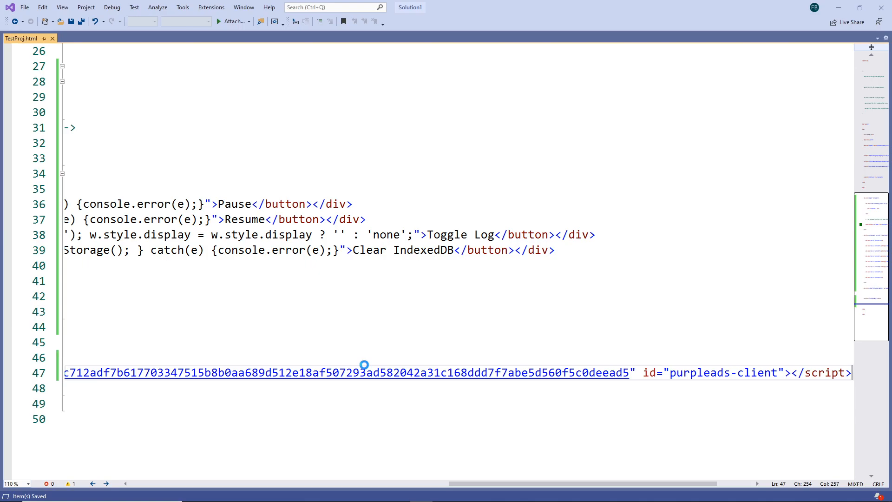
# Undo the snippet insertion in TestProj.html, switch back to Chrome, and close the PurpleAds page.
pyautogui.hotkey('ctrl', 'z')
pyautogui.hotkey('ctrl', 'z')
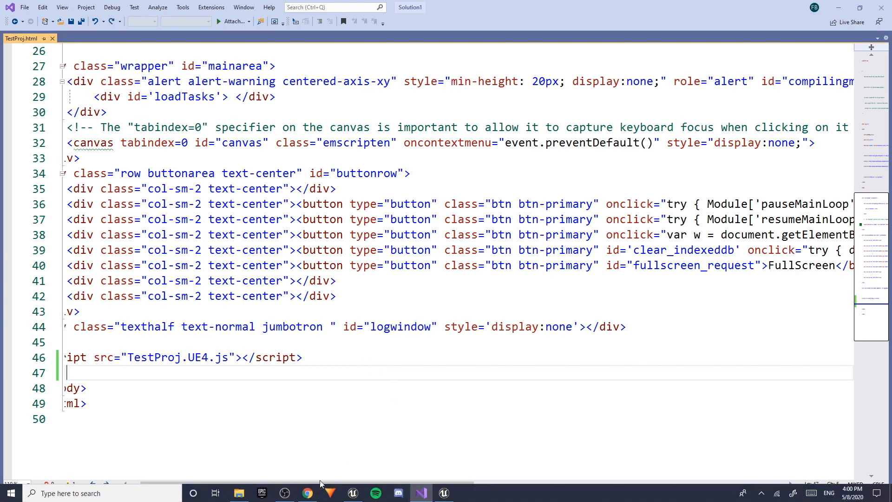
pyautogui.moveTo(311, 496)
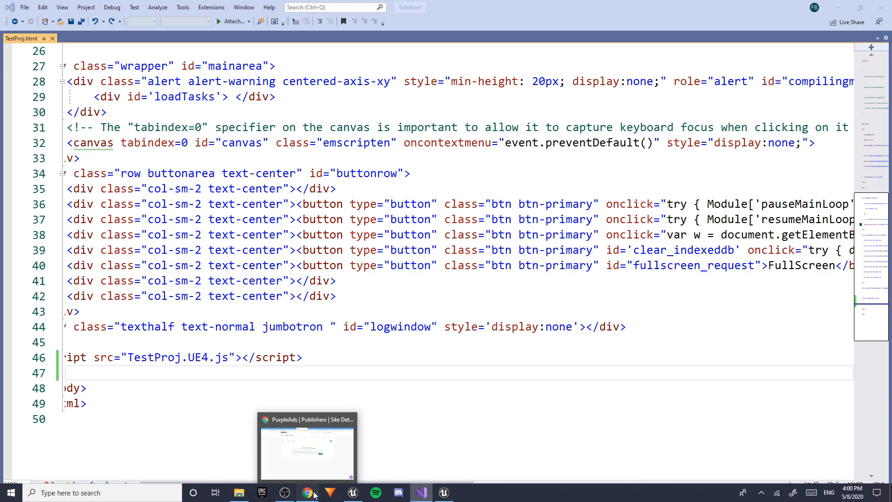
pyautogui.click(313, 497)
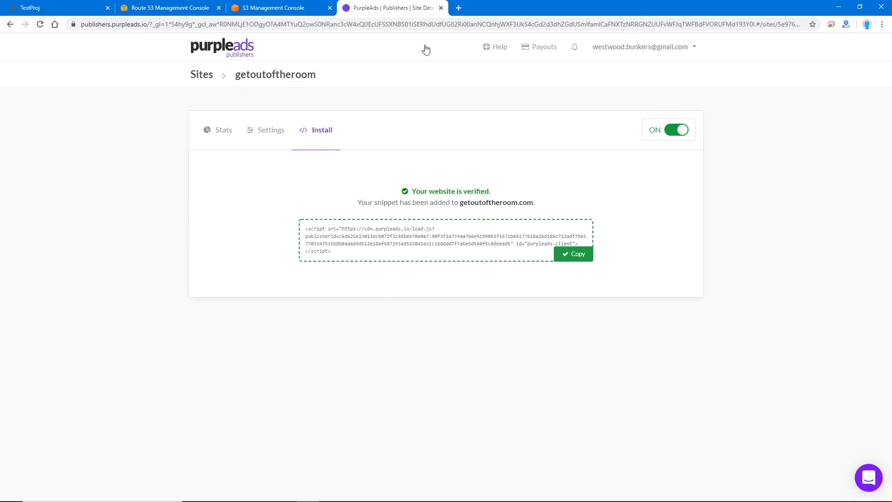
pyautogui.click(441, 8)
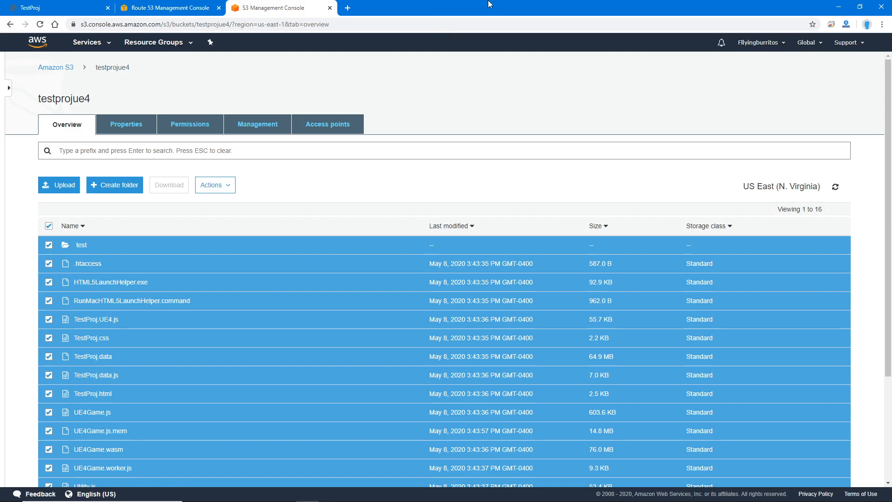
# Revisit the local TestProj game page and the record sets of getoutoftheroom.com in Route 53.
pyautogui.click(140, 7)
pyautogui.click(85, 5)
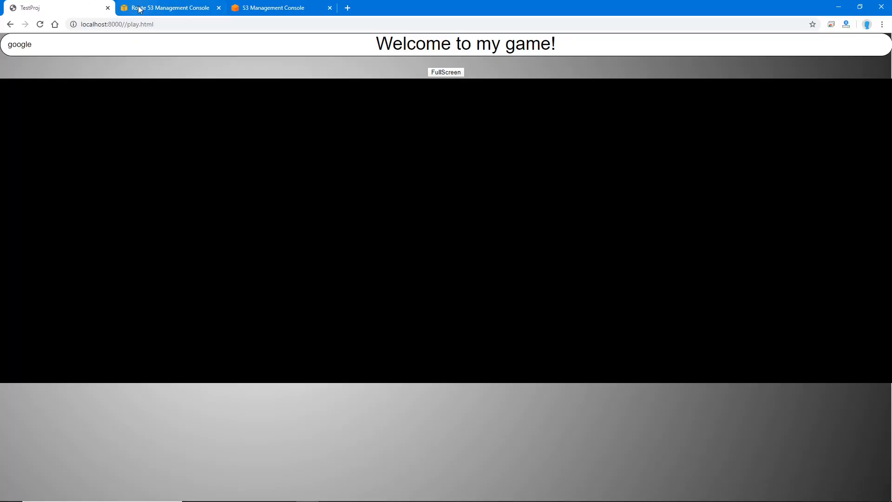
pyautogui.click(133, 7)
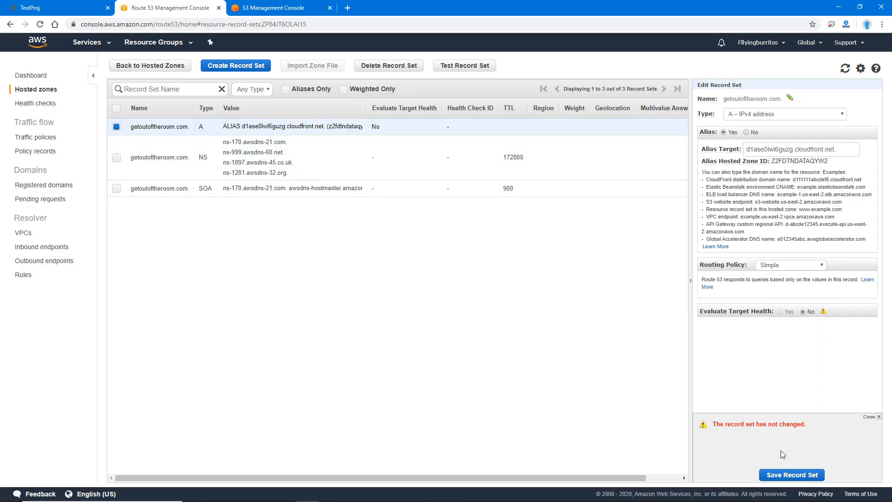
# Open the static website hosting settings of the testprojue4 bucket and copy its endpoint URL.
pyautogui.click(278, 8)
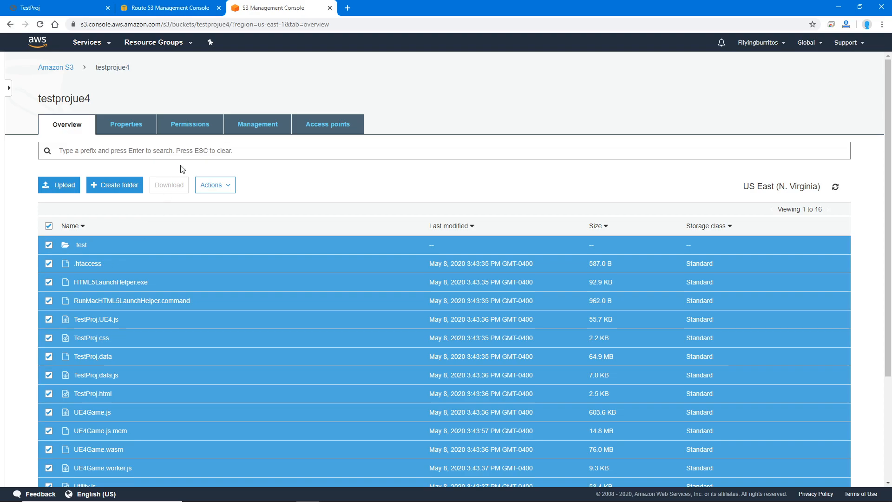
pyautogui.click(173, 129)
pyautogui.click(138, 125)
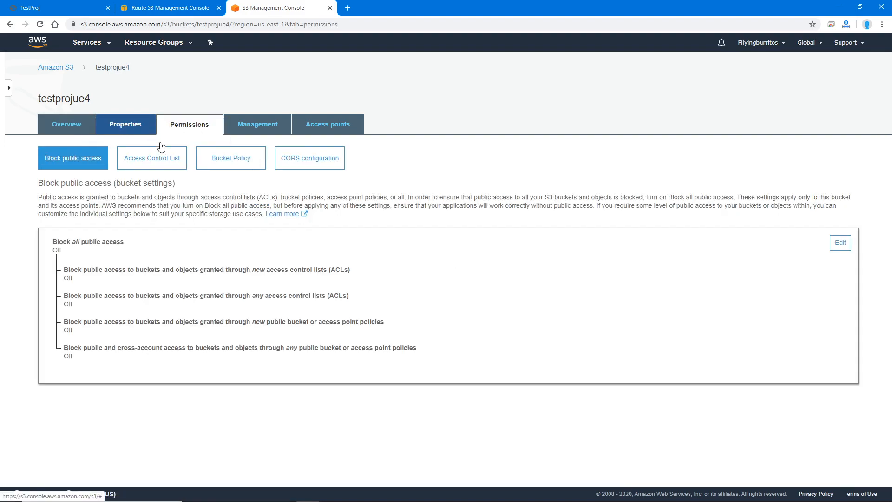
pyautogui.click(433, 177)
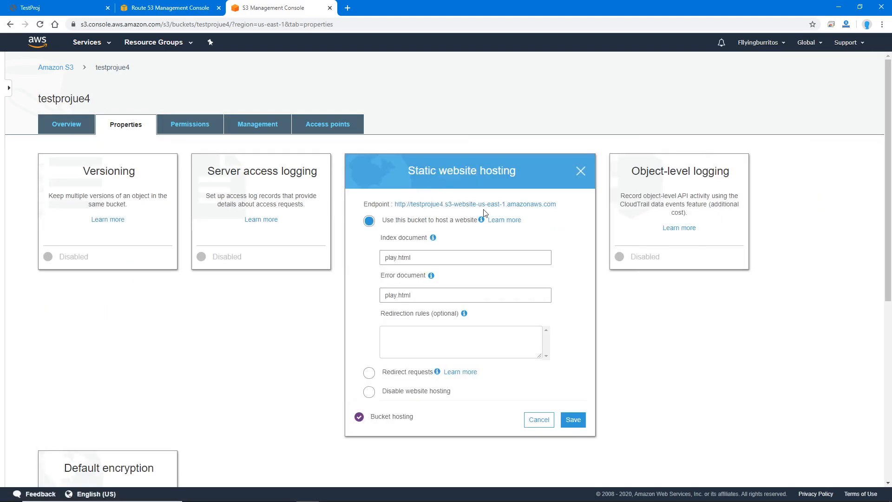
pyautogui.moveTo(560, 206); pyautogui.dragTo(394, 202)
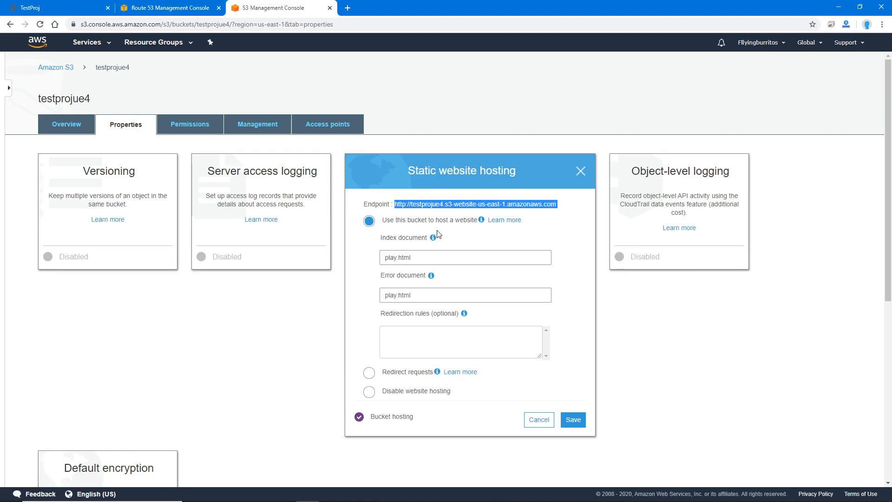
pyautogui.click(164, 7)
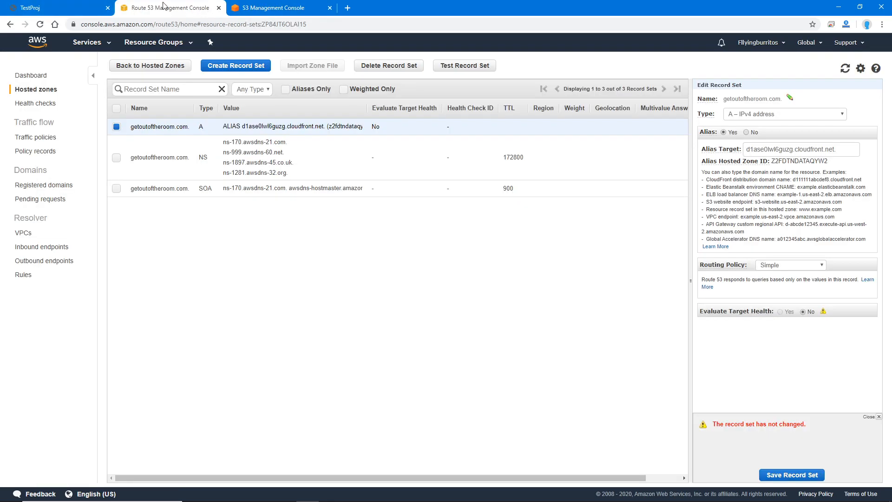
pyautogui.click(237, 66)
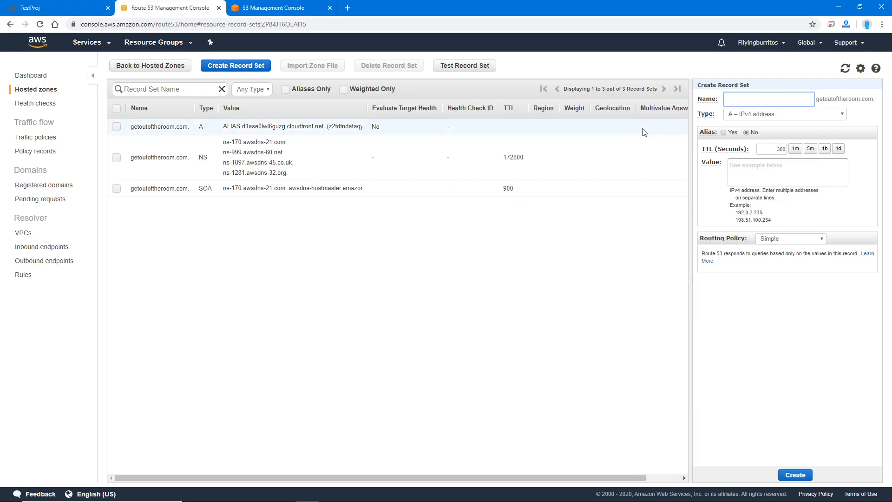
pyautogui.click(786, 115)
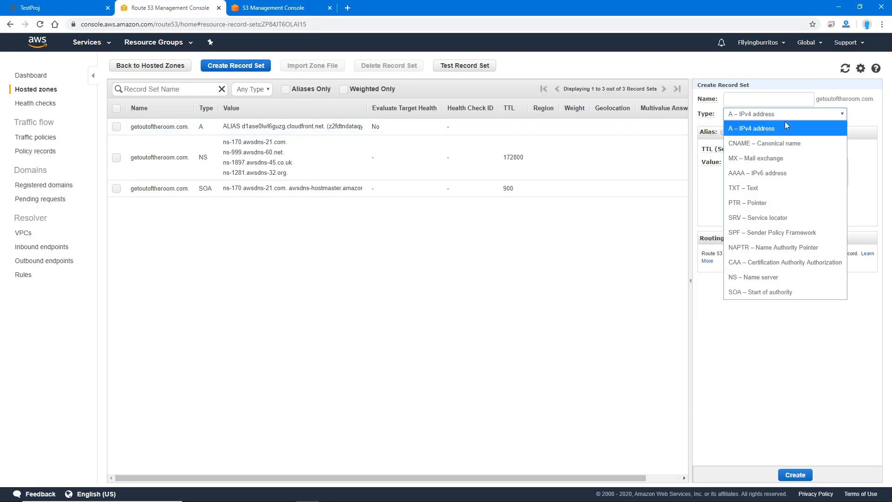
pyautogui.click(878, 121)
pyautogui.click(741, 133)
pyautogui.click(790, 149)
pyautogui.click(819, 180)
pyautogui.moveTo(762, 193); pyautogui.dragTo(747, 161)
pyautogui.click(783, 154)
# Clear the alias target of the new record set and dismiss the suggested targets.
pyautogui.tripleClick(801, 151)
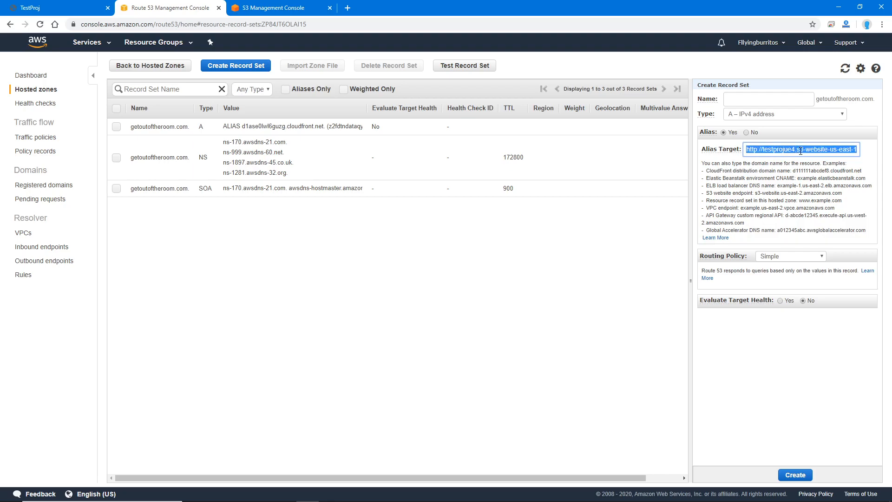
pyautogui.press('BackSpace')
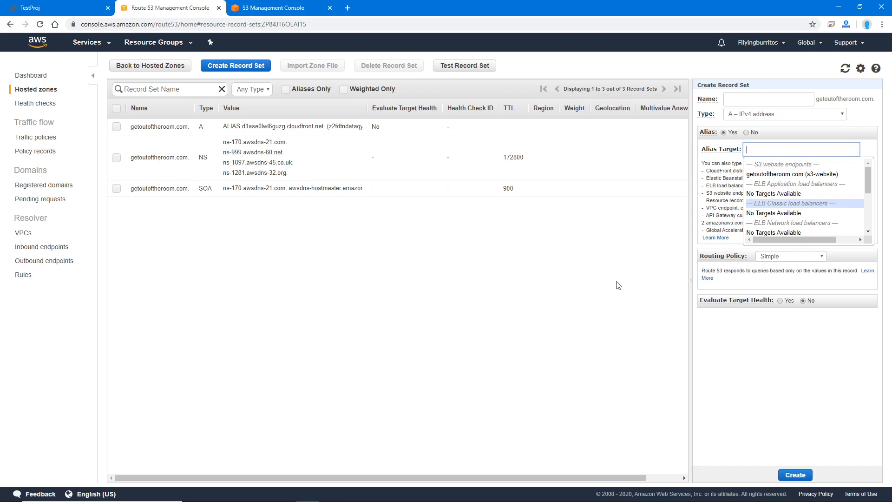
pyautogui.click(618, 285)
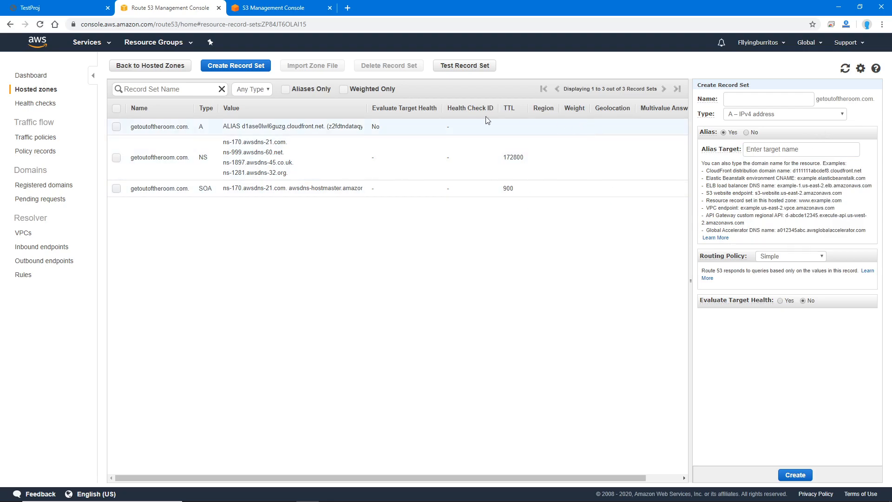